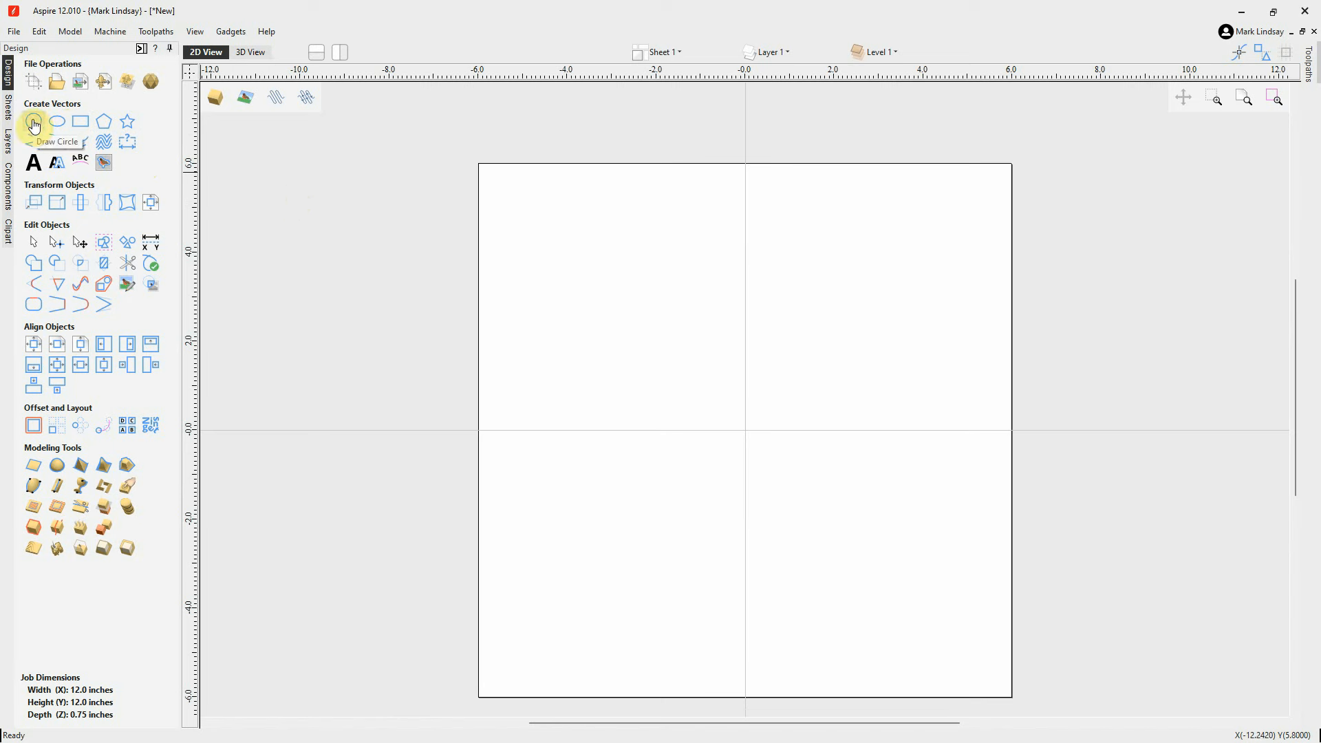
Draw a circle about 3.4 inches in diameter centred on the job origin and delete it
{"action": "left_click", "coordinate": [34, 123]}
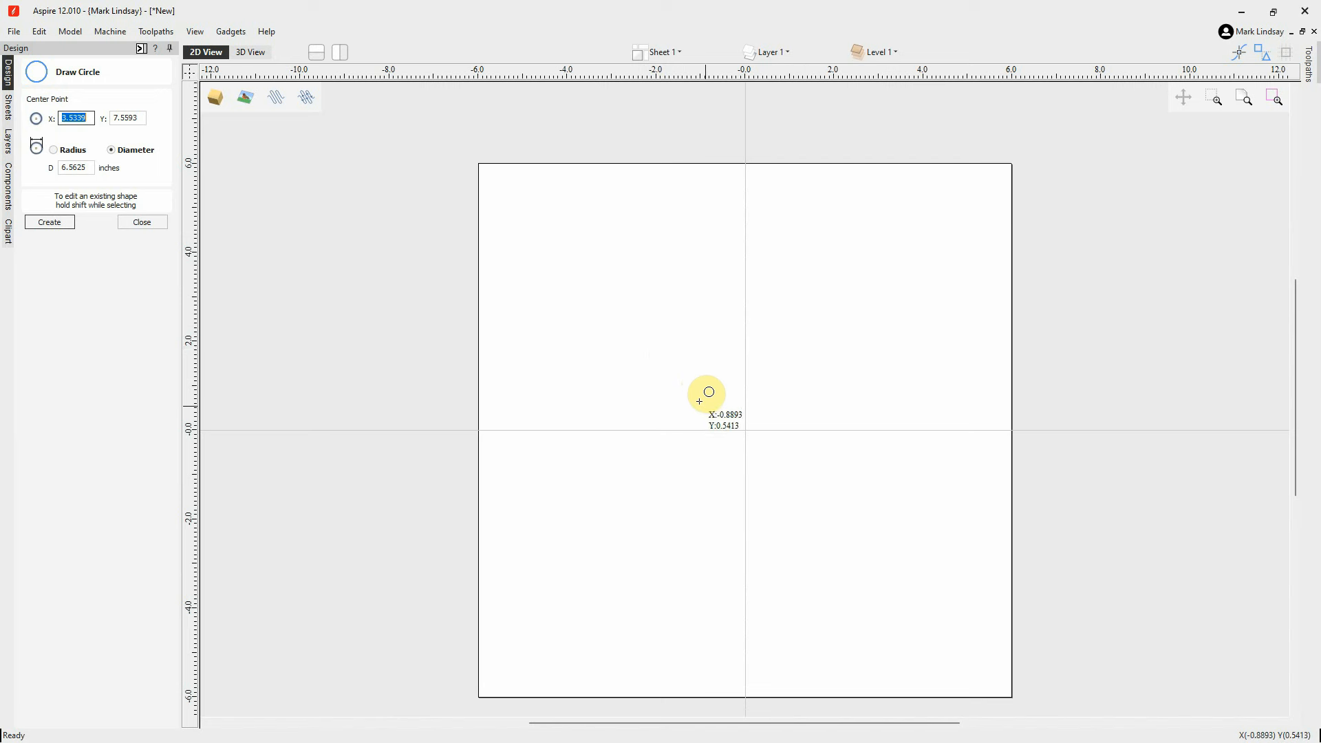
{"action": "left_click", "coordinate": [745, 429]}
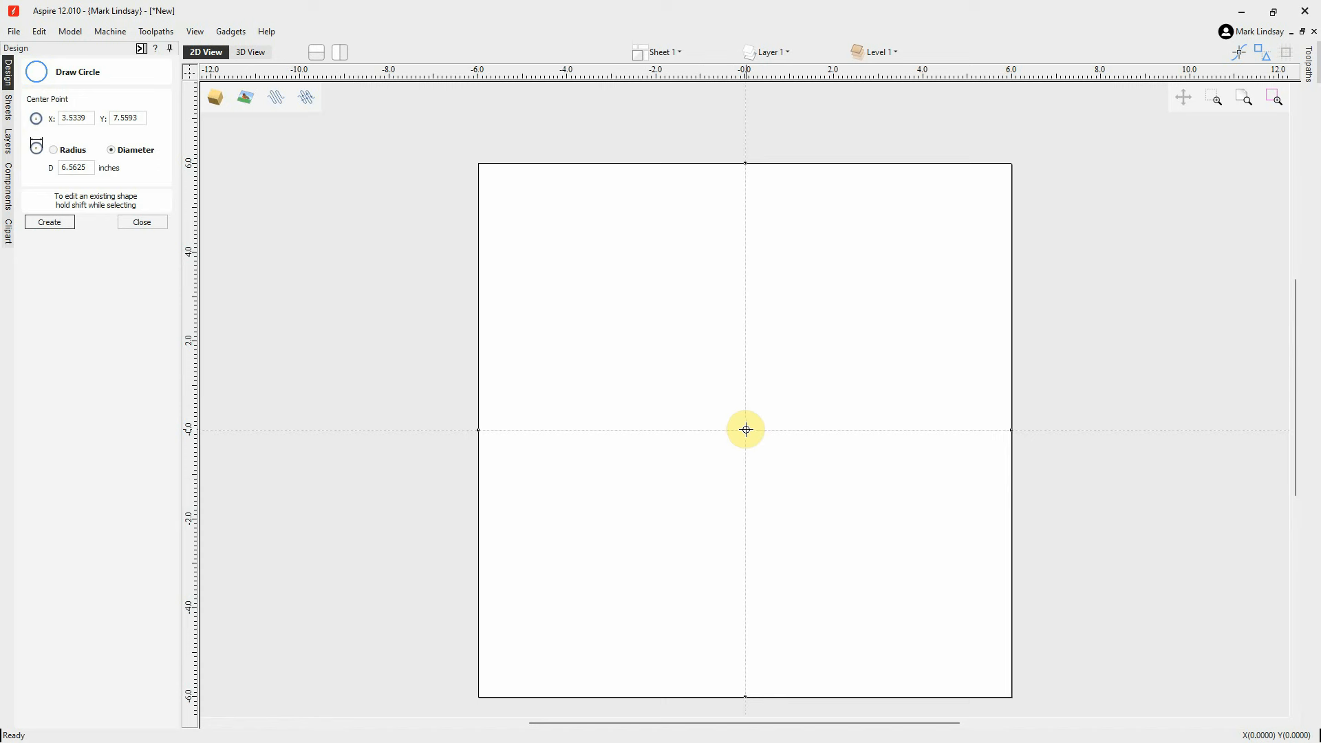
{"action": "left_click_drag", "start_coordinate": [745, 429], "coordinate": [819, 403]}
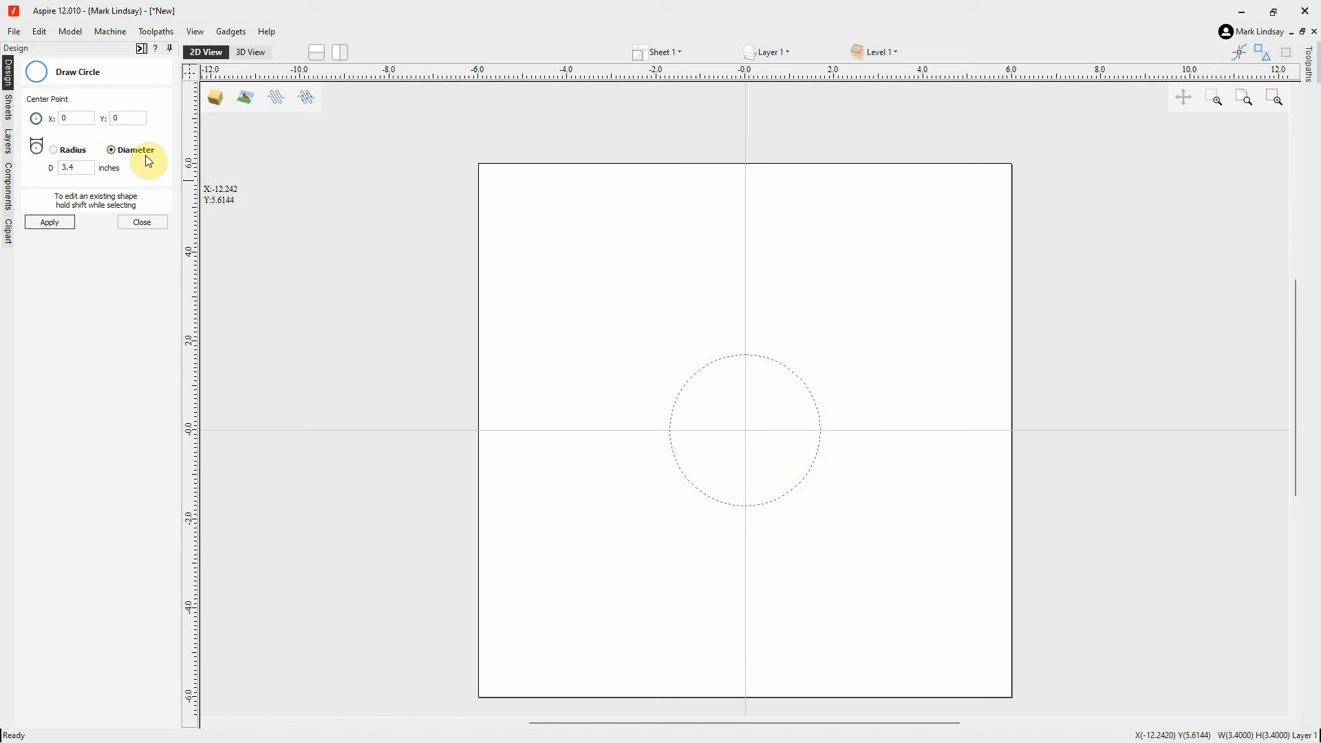
{"action": "key", "text": "Delete"}
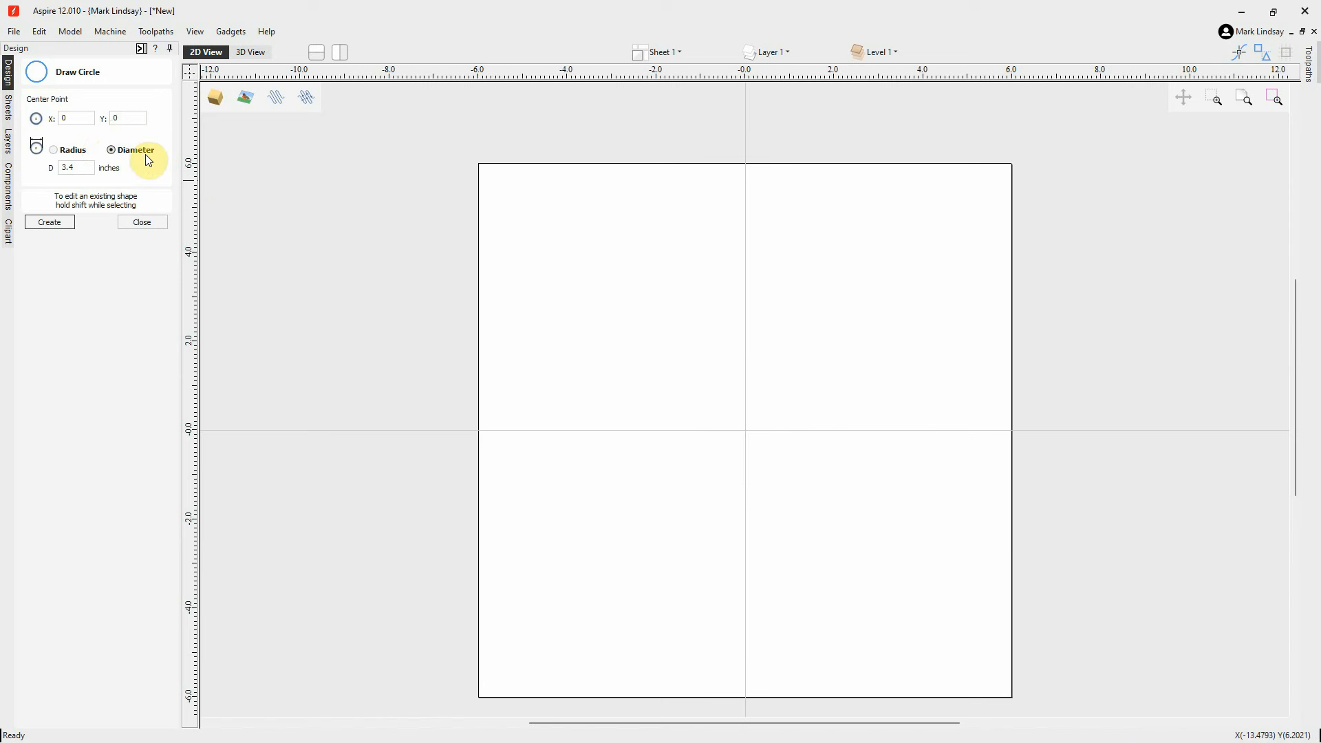
Draw a circle defined by radius, about 2 inches, centred on the job origin
{"action": "left_click", "coordinate": [53, 150]}
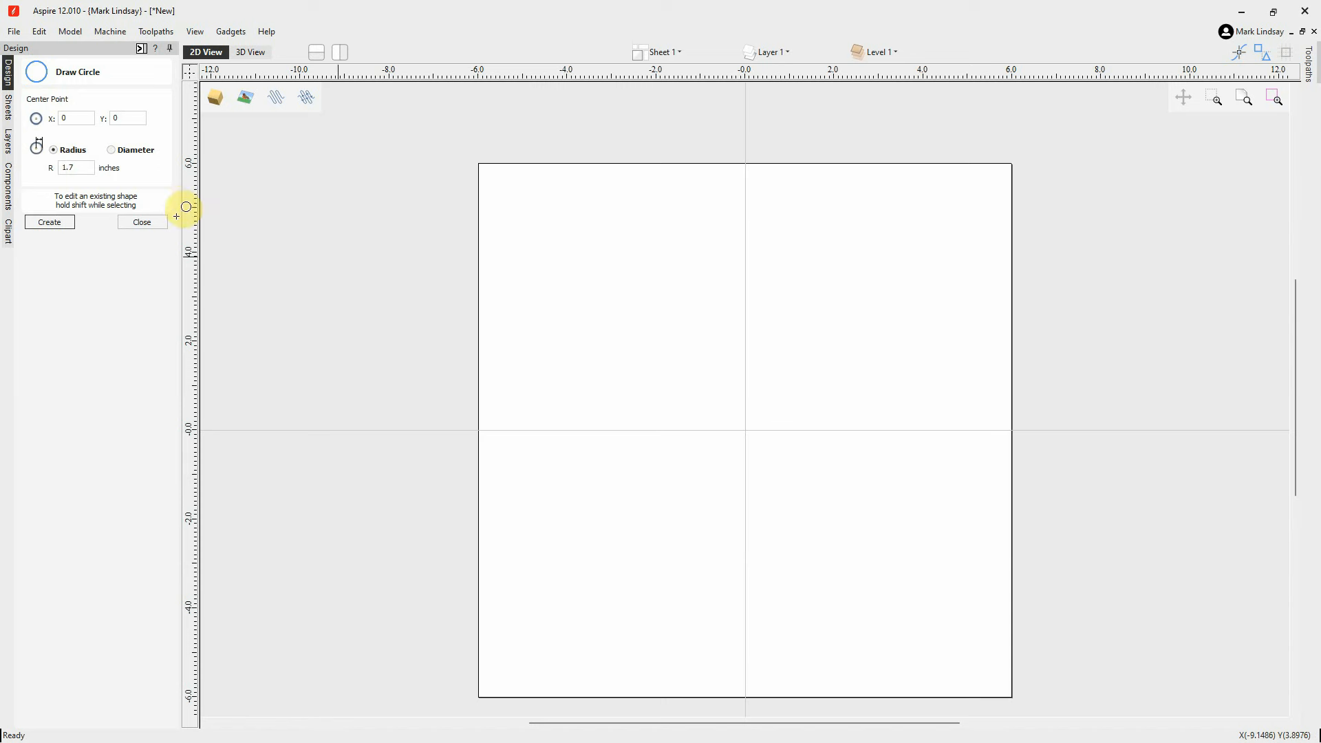
{"action": "left_click", "coordinate": [745, 430]}
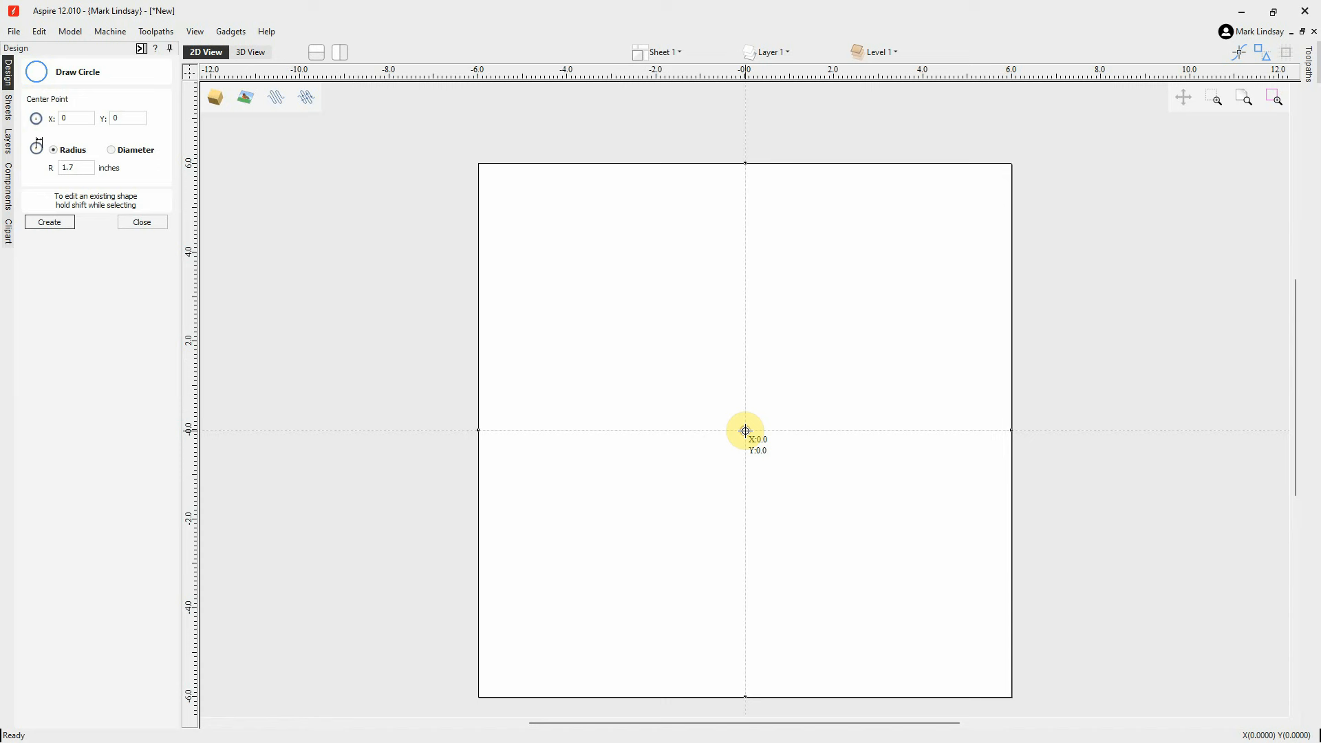
{"action": "left_click_drag", "start_coordinate": [745, 430], "coordinate": [823, 389]}
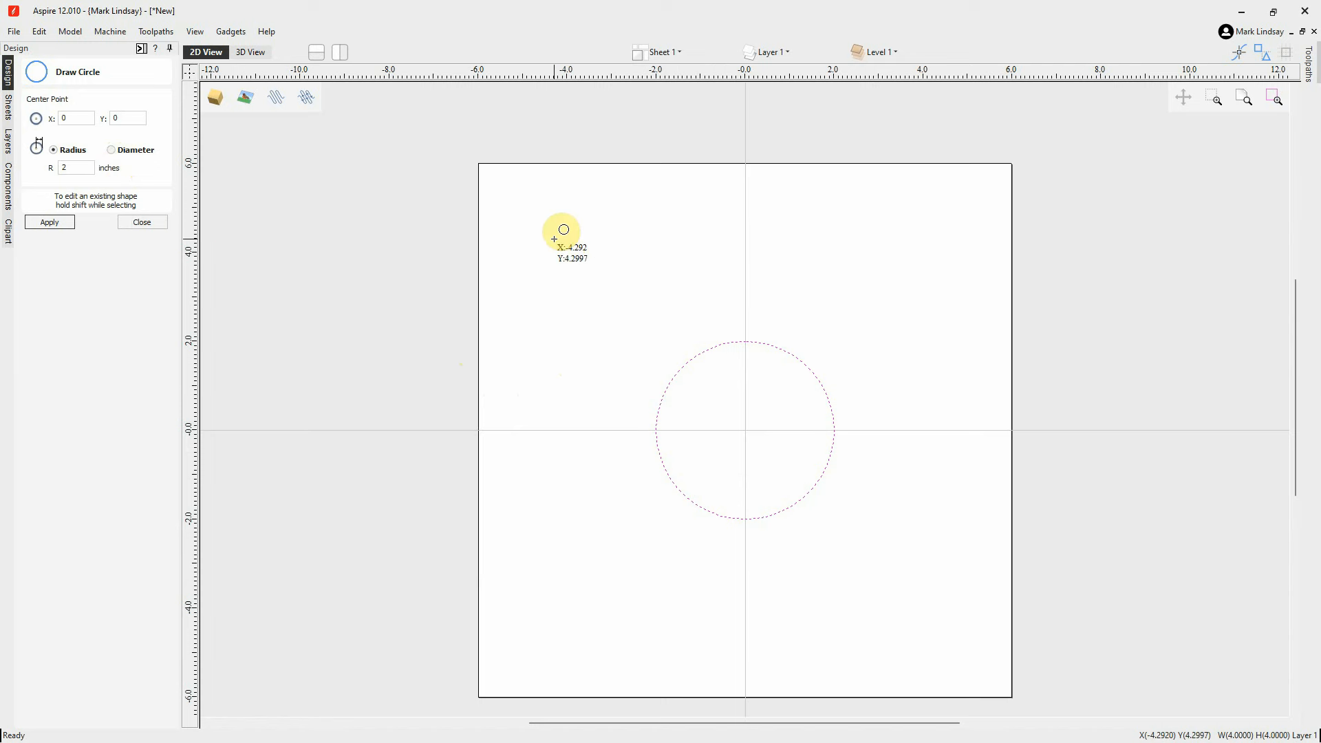
Draw three small circles freehand across the upper part of the job, the rightmost with a radius of about 0.8 inches
{"action": "left_click_drag", "start_coordinate": [553, 238], "coordinate": [587, 257]}
{"action": "left_click_drag", "start_coordinate": [703, 238], "coordinate": [721, 267]}
{"action": "left_click_drag", "start_coordinate": [880, 246], "coordinate": [911, 265]}
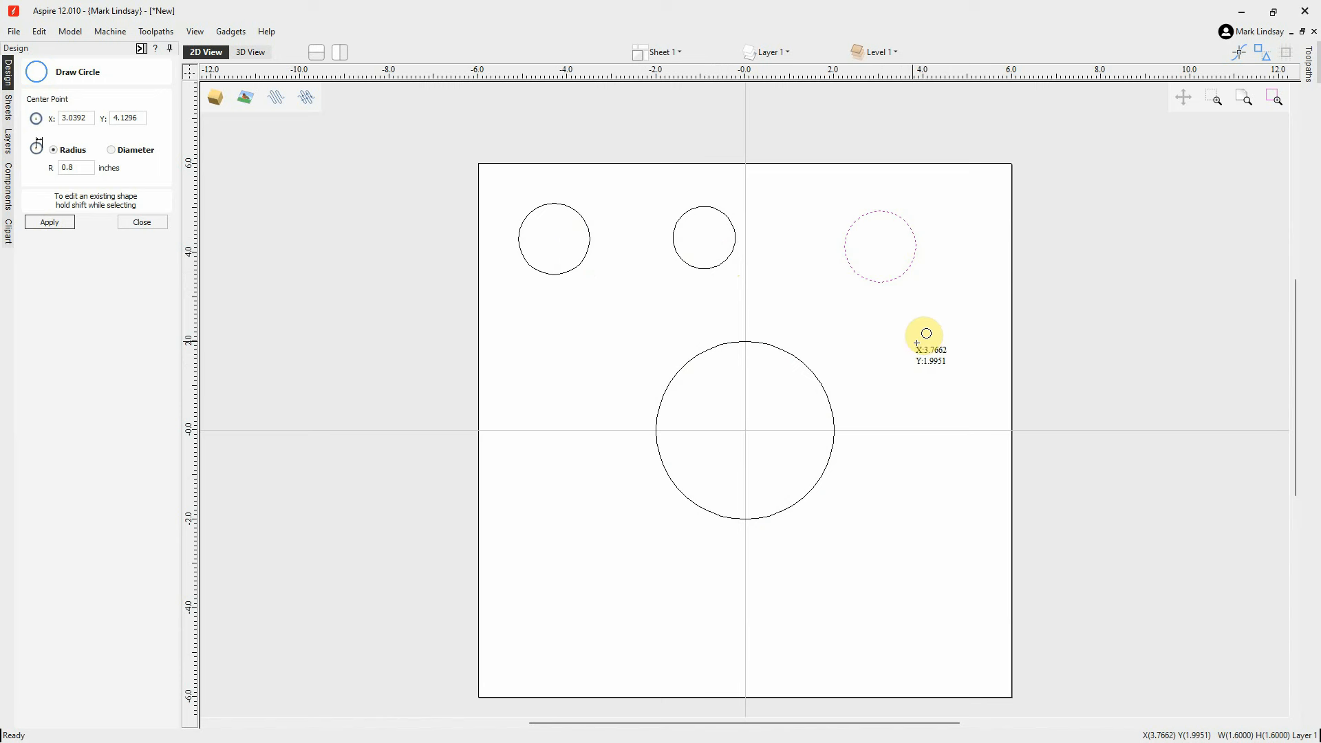
Undo the three small circles and the large central circle
{"action": "key", "text": "ctrl+z"}
{"action": "key", "text": "ctrl+z"}
{"action": "key", "text": "ctrl+z"}
{"action": "key", "text": "ctrl+z"}
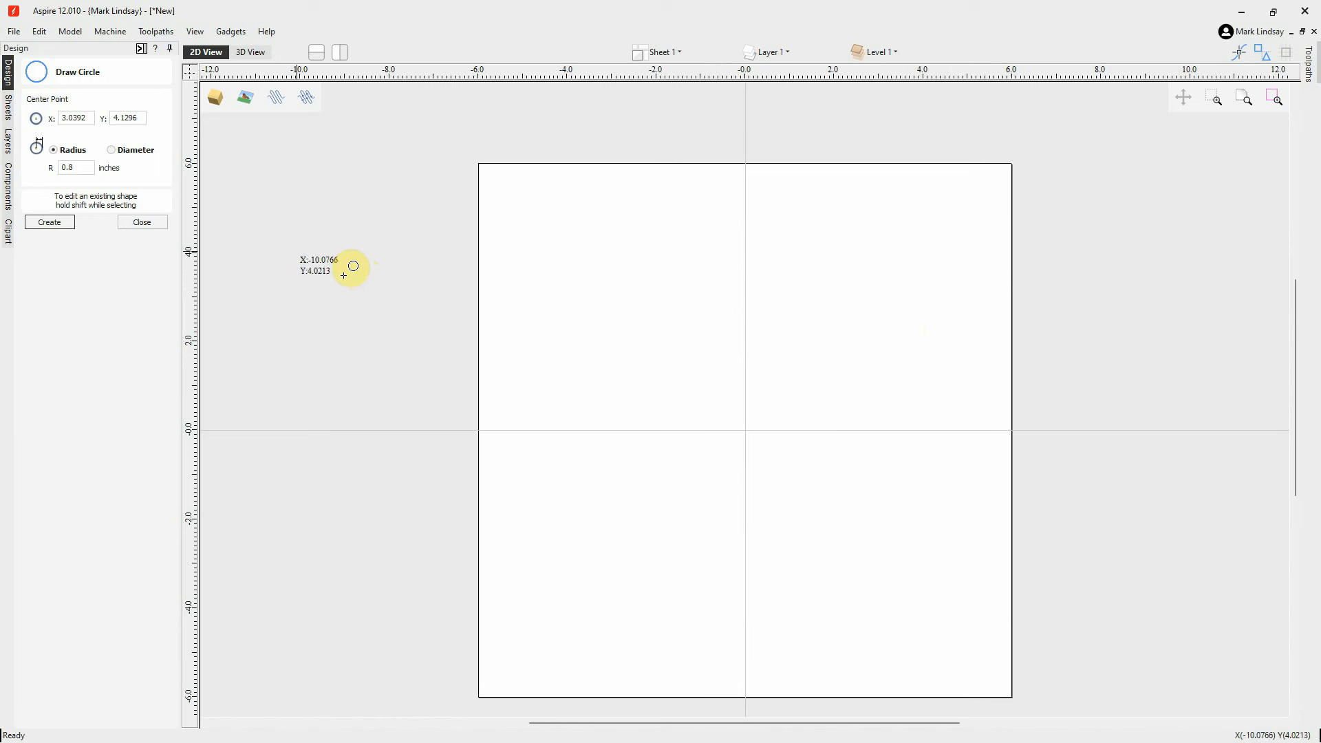
Create a circle centred at X 2, Y -2 with a diameter of 1 inch by entering exact values
{"action": "double_click", "coordinate": [88, 118]}
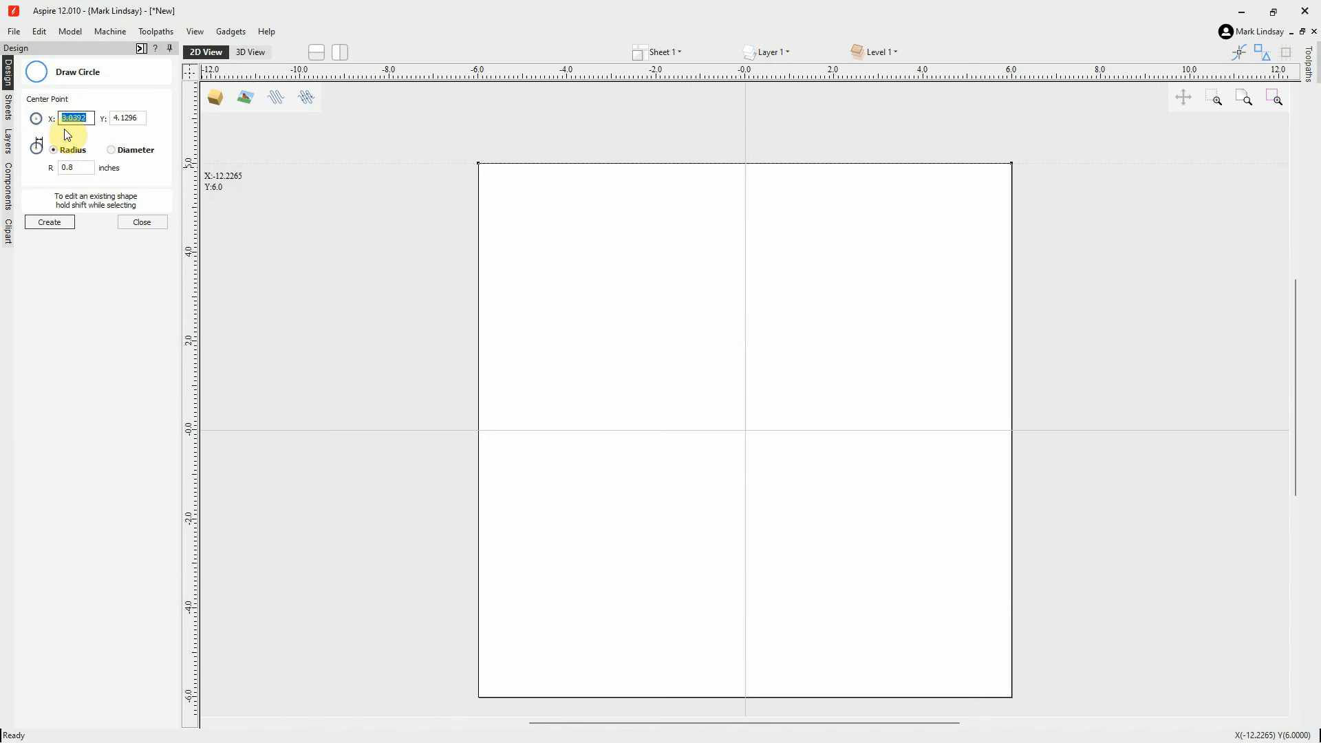
{"action": "type", "text": "2"}
{"action": "double_click", "coordinate": [127, 119]}
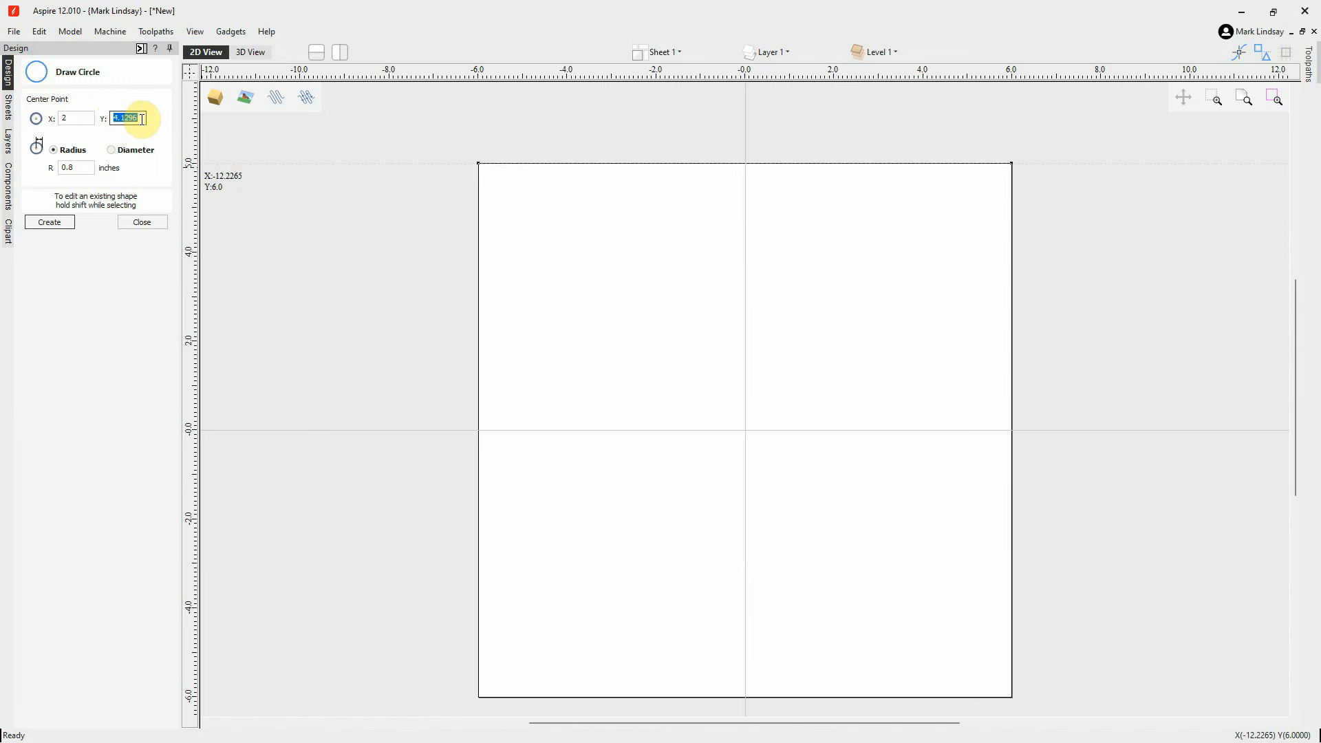
{"action": "type", "text": "-2"}
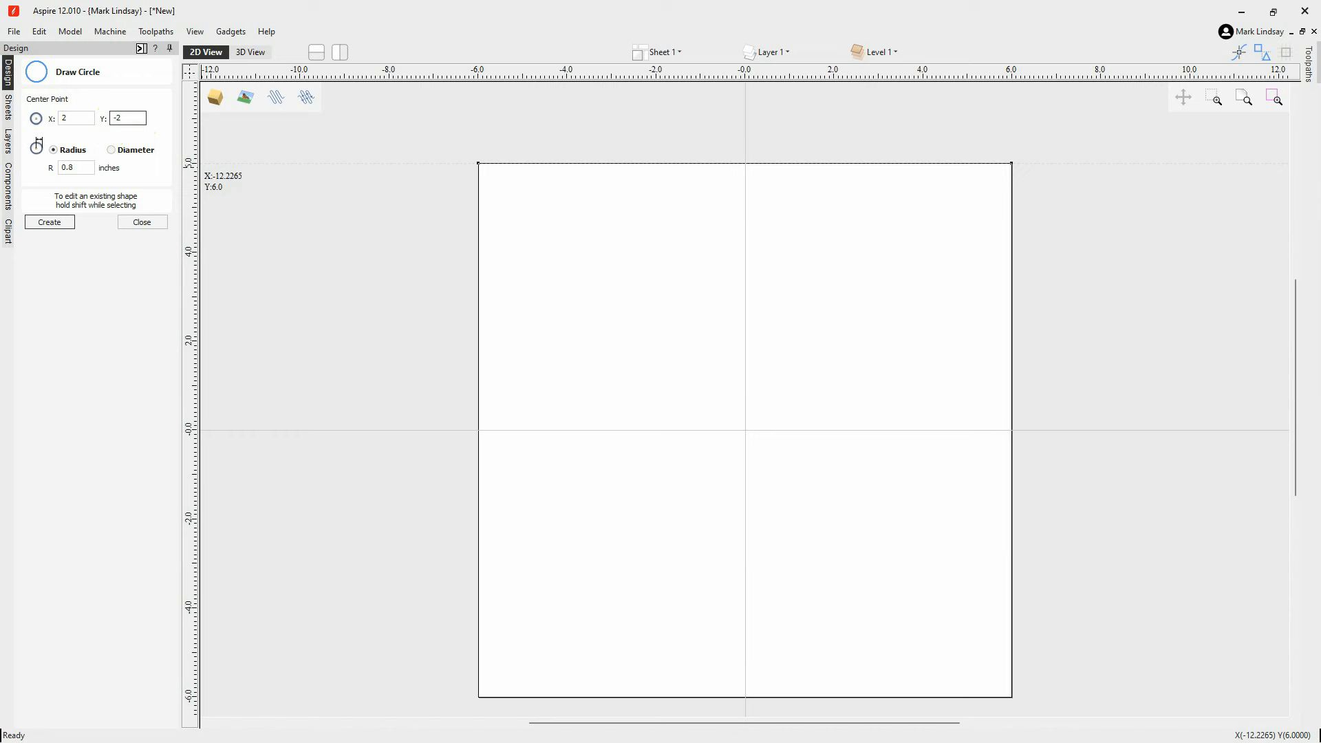
{"action": "double_click", "coordinate": [74, 167]}
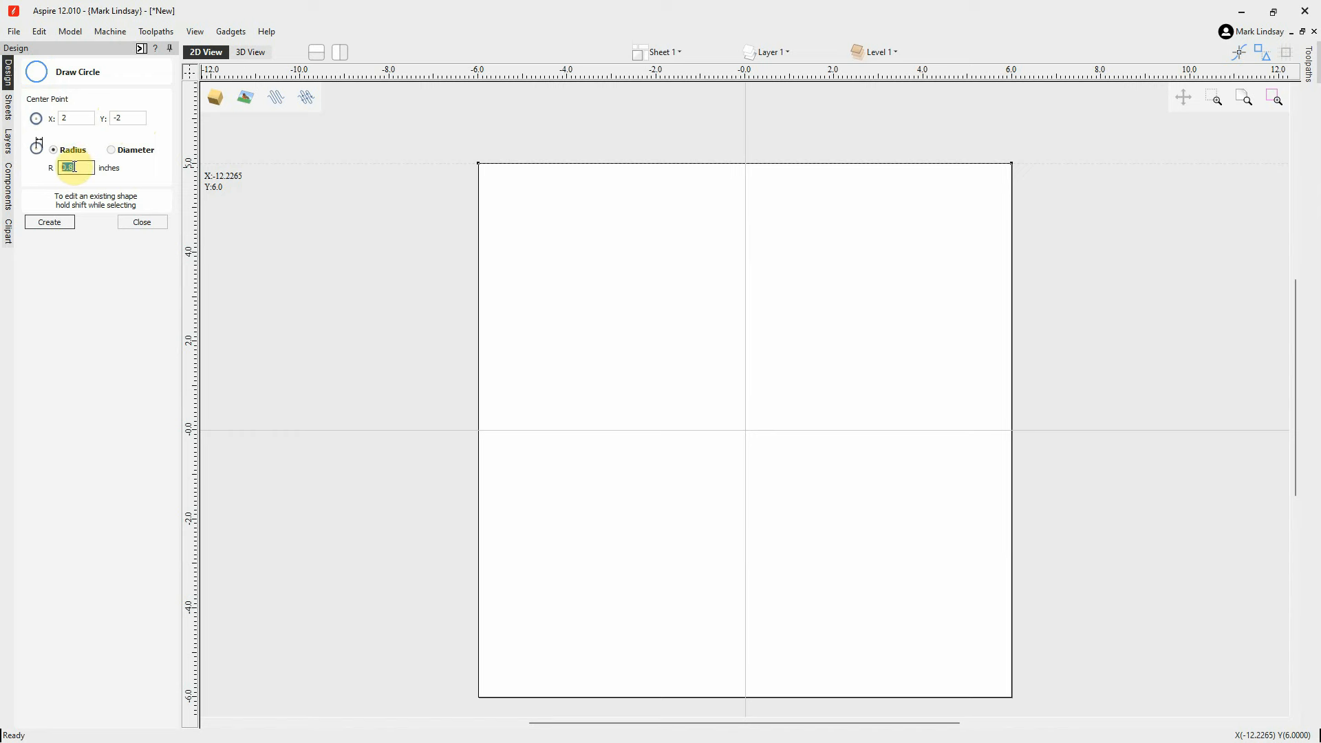
{"action": "left_click", "coordinate": [110, 150]}
{"action": "left_click", "coordinate": [81, 167]}
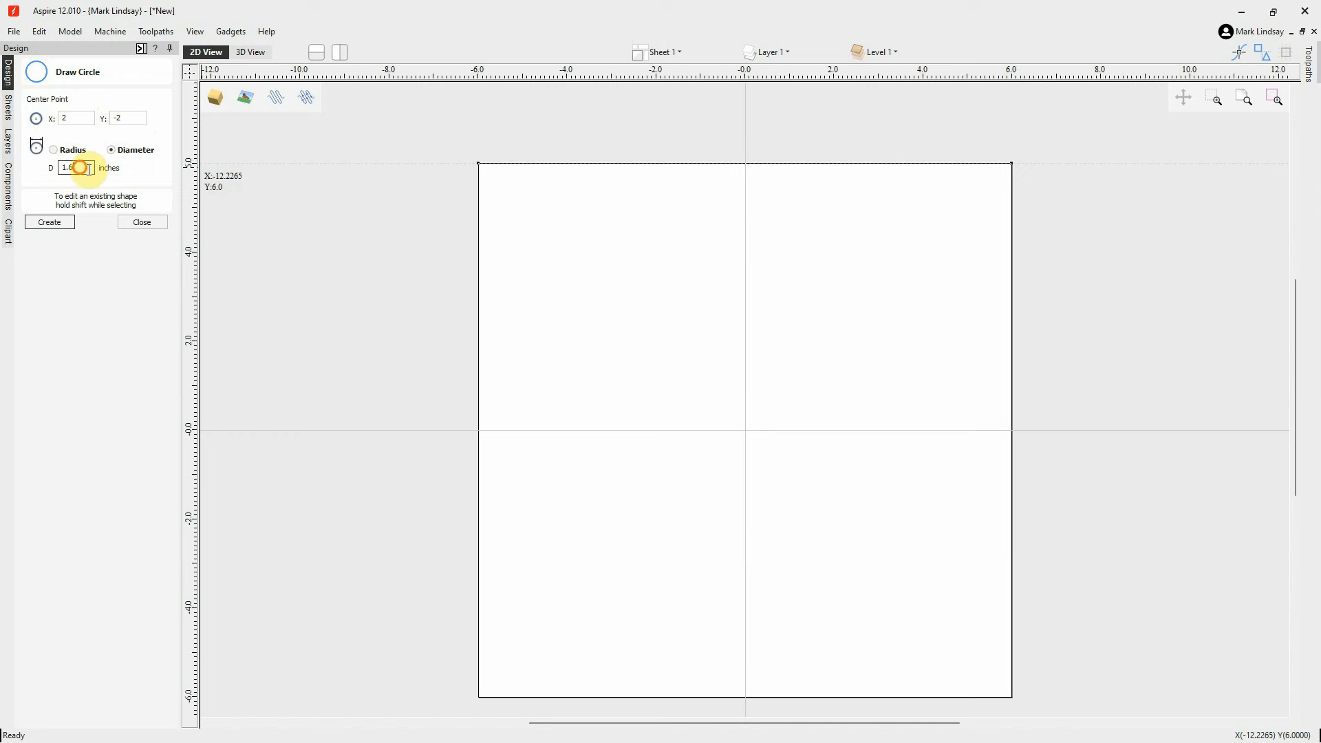
{"action": "double_click", "coordinate": [87, 168]}
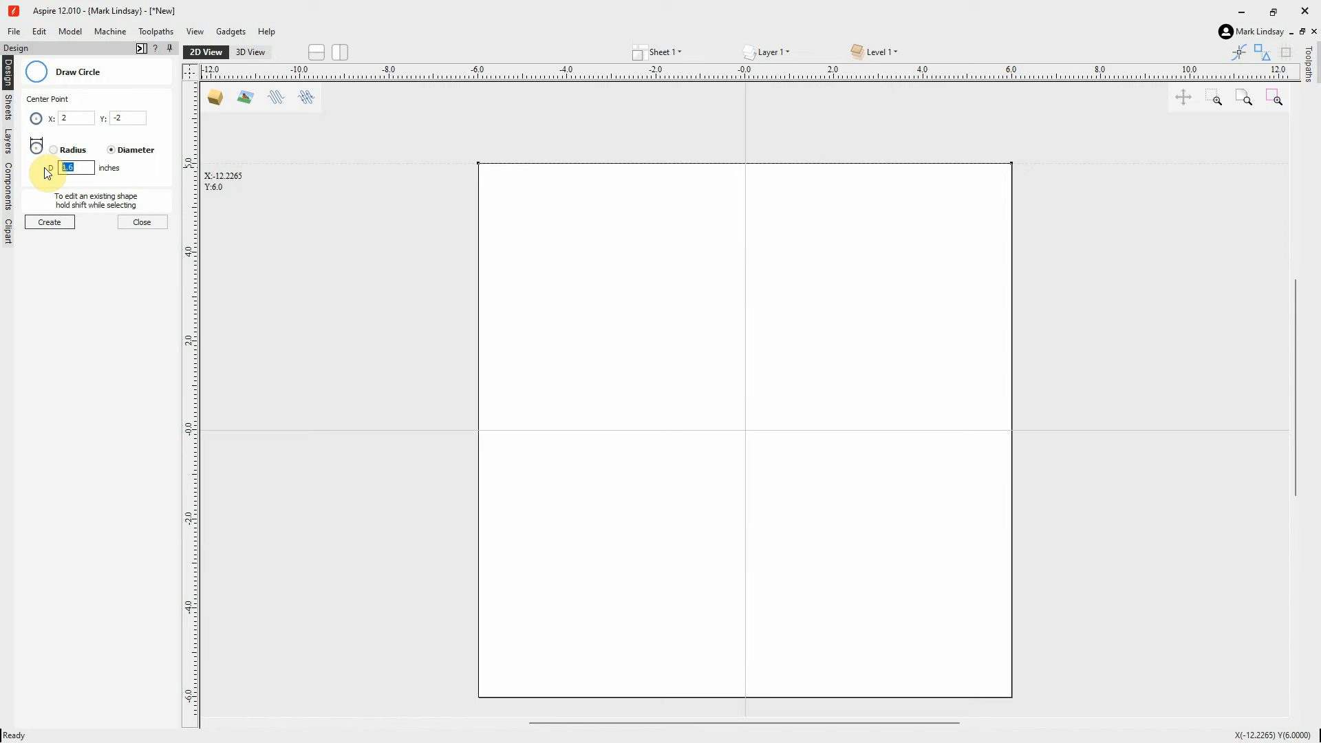
{"action": "type", "text": "1"}
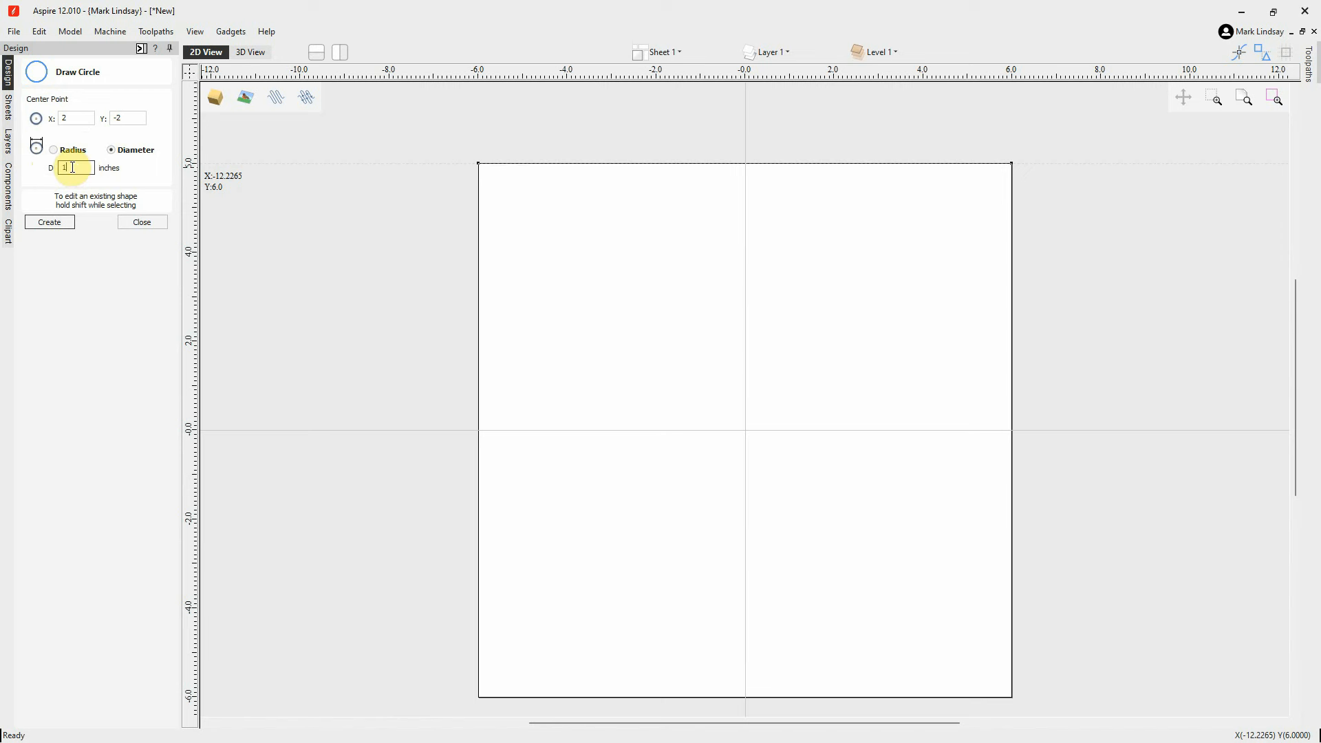
{"action": "left_click", "coordinate": [49, 224]}
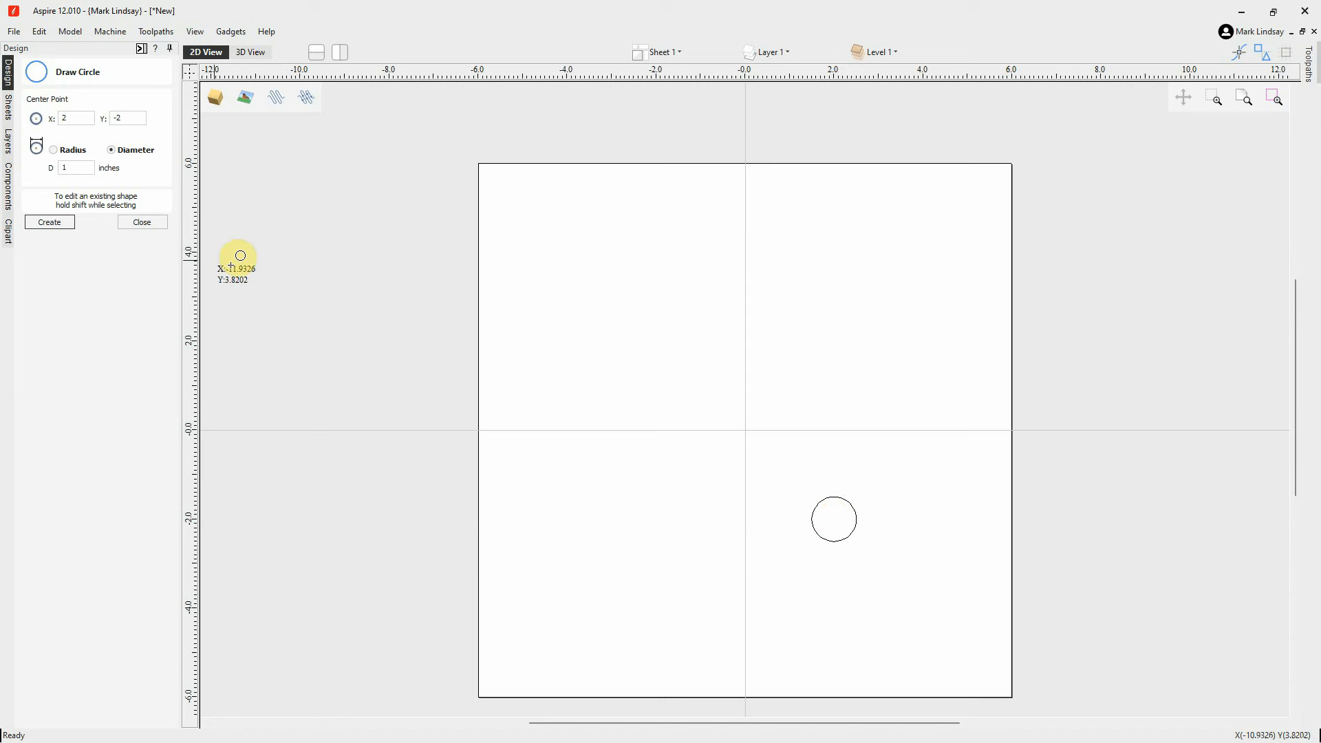
Finish circle drawing and undo the 1-inch circle
{"action": "left_click", "coordinate": [159, 222]}
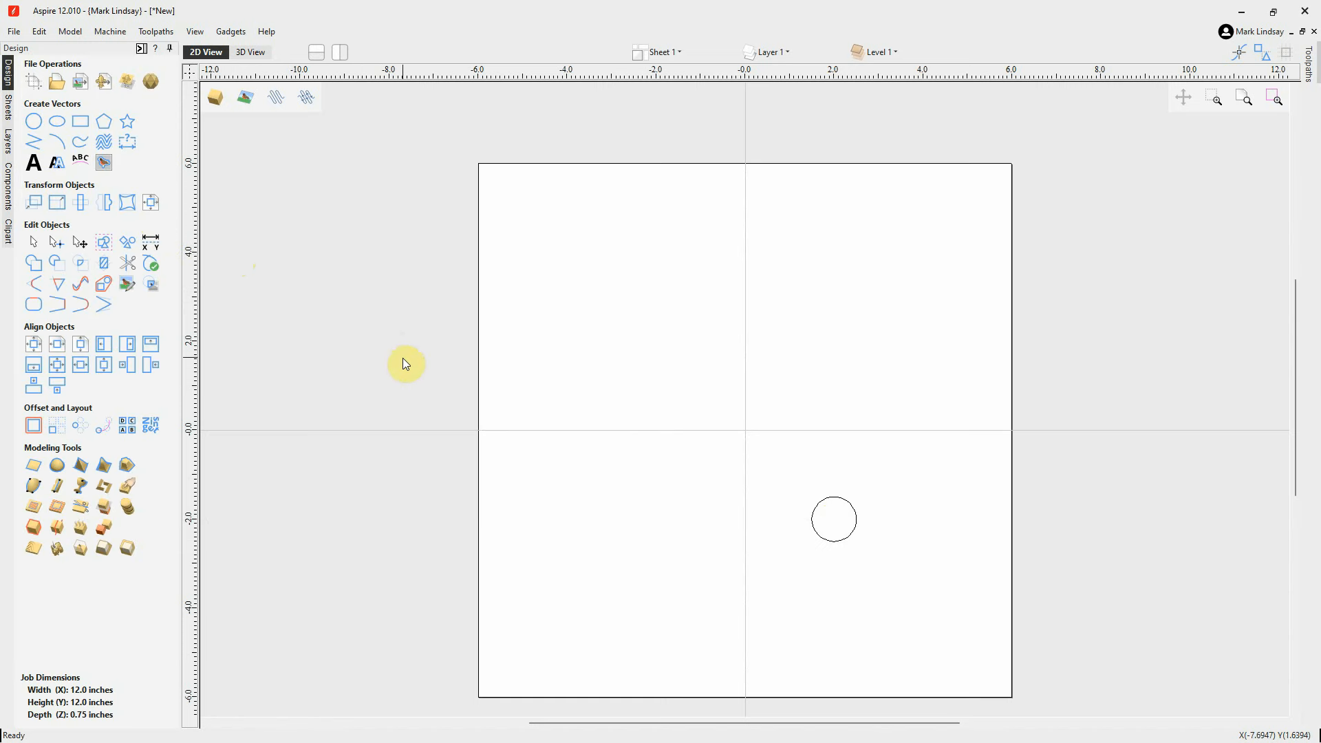
{"action": "key", "text": "ctrl+z"}
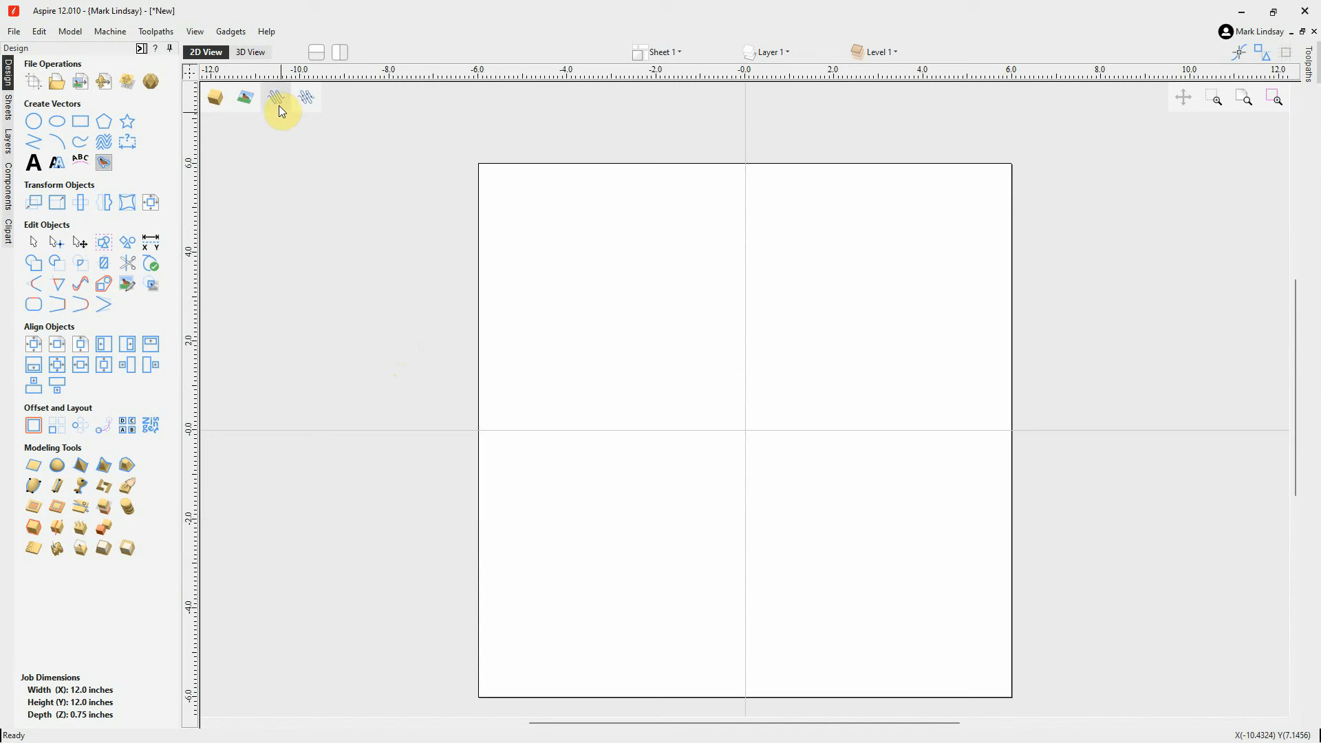
Draw a 1-inch diameter circle at the origin in the 3D view
{"action": "left_click", "coordinate": [251, 53]}
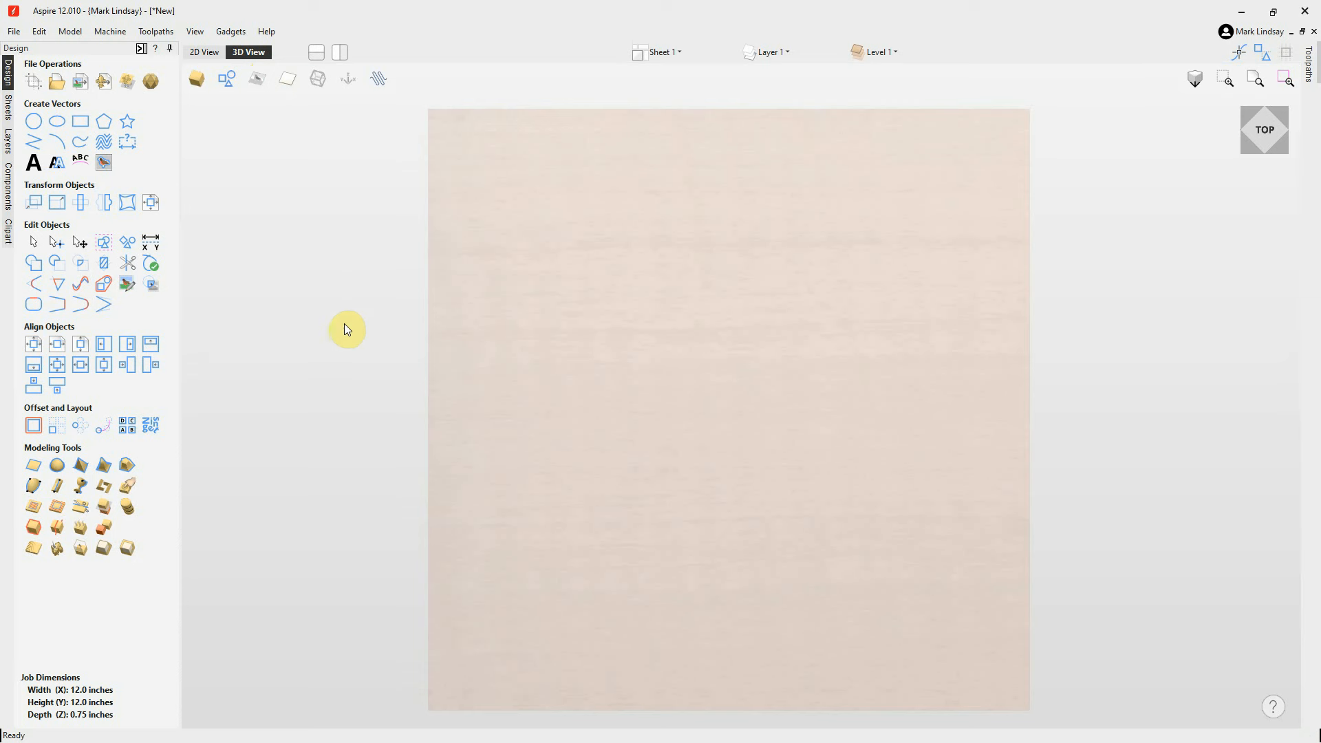
{"action": "left_click", "coordinate": [32, 123]}
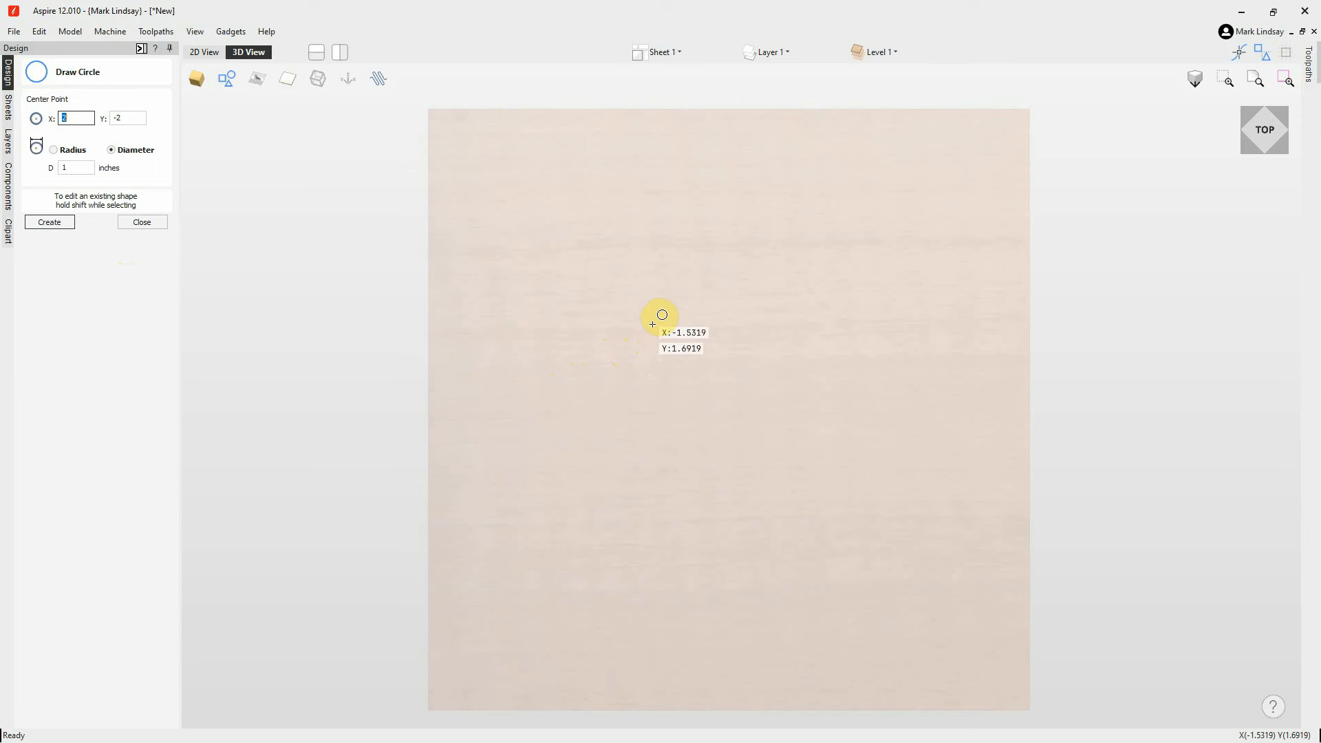
{"action": "left_click", "coordinate": [729, 410]}
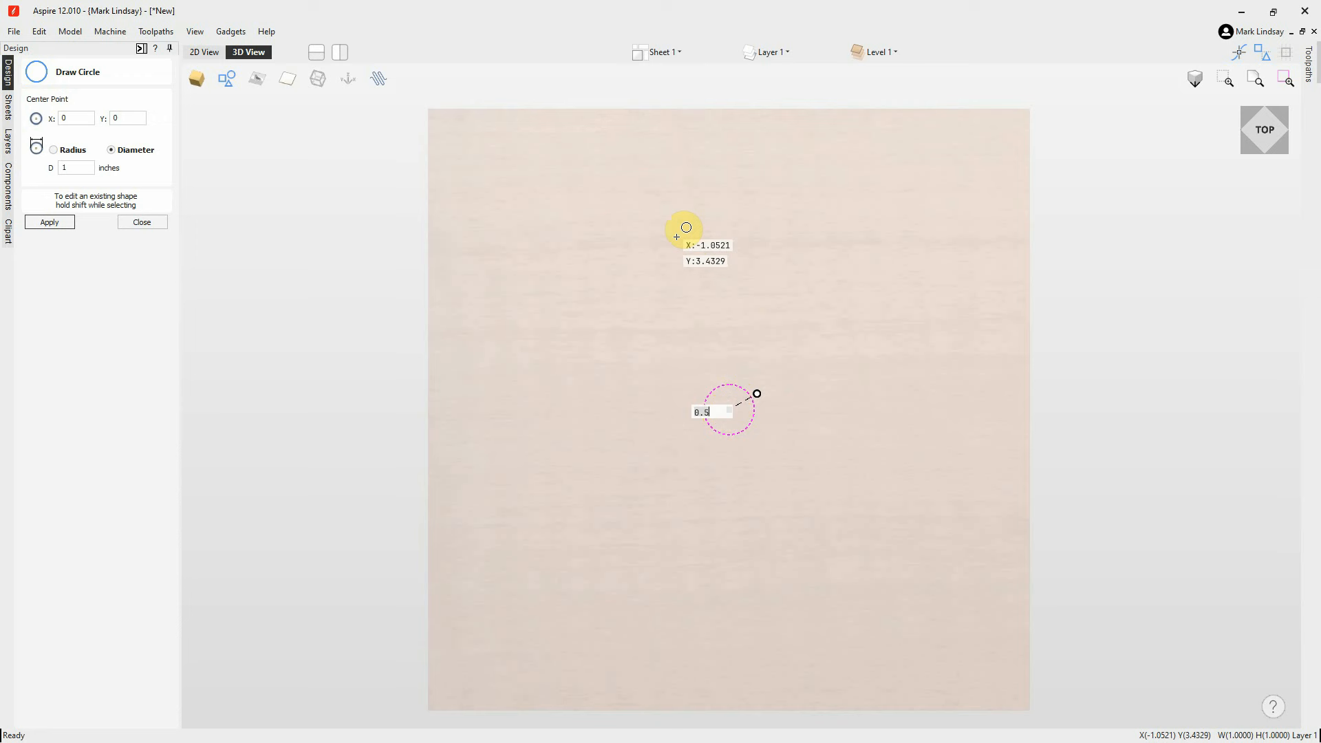
Draw a second circle above the central one, centred at about X -1.05, Y 3.43, with a diameter of 2 inches
{"action": "left_click", "coordinate": [674, 235]}
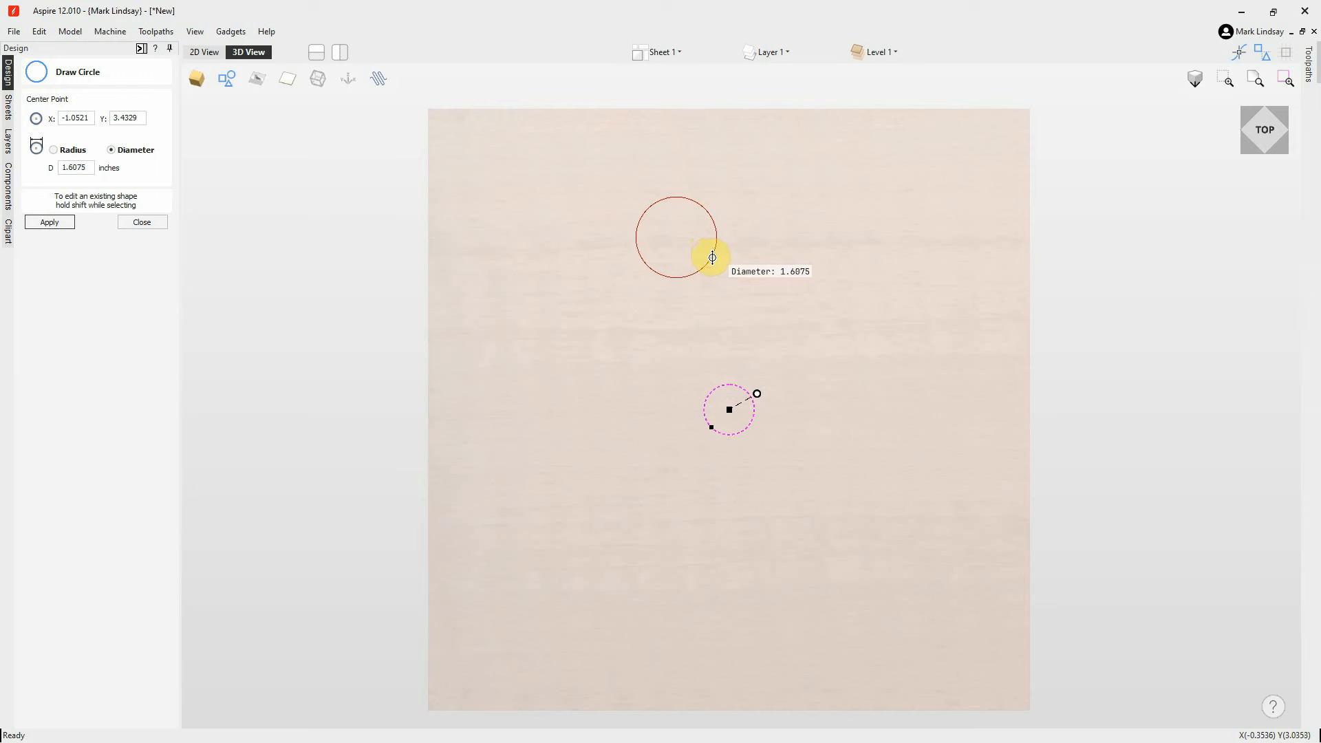
{"action": "left_click_drag", "start_coordinate": [716, 260], "coordinate": [716, 262]}
{"action": "type", "text": "2"}
{"action": "key", "text": "Return"}
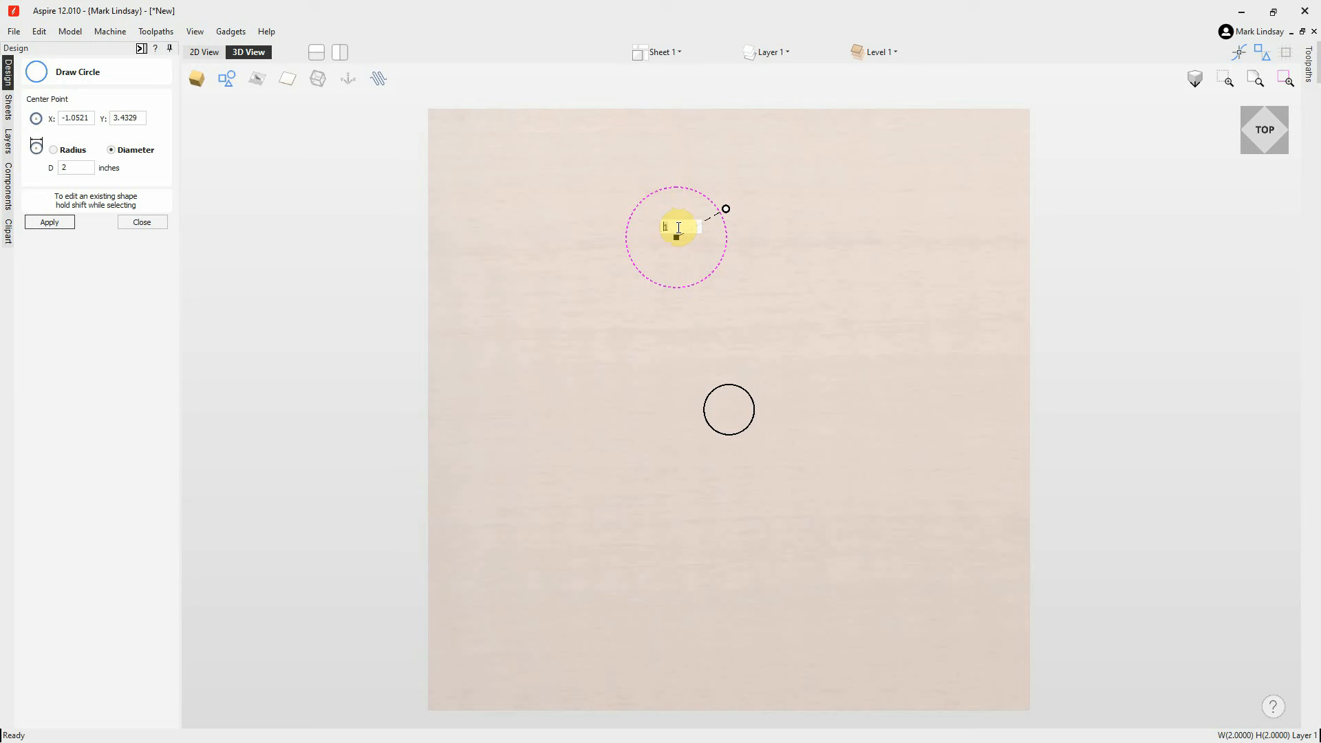
Set the upper circle's radius to 2.5 inches and resize it freehand to about 2.7 inches in diameter
{"action": "type", "text": "2.5"}
{"action": "key", "text": "Return"}
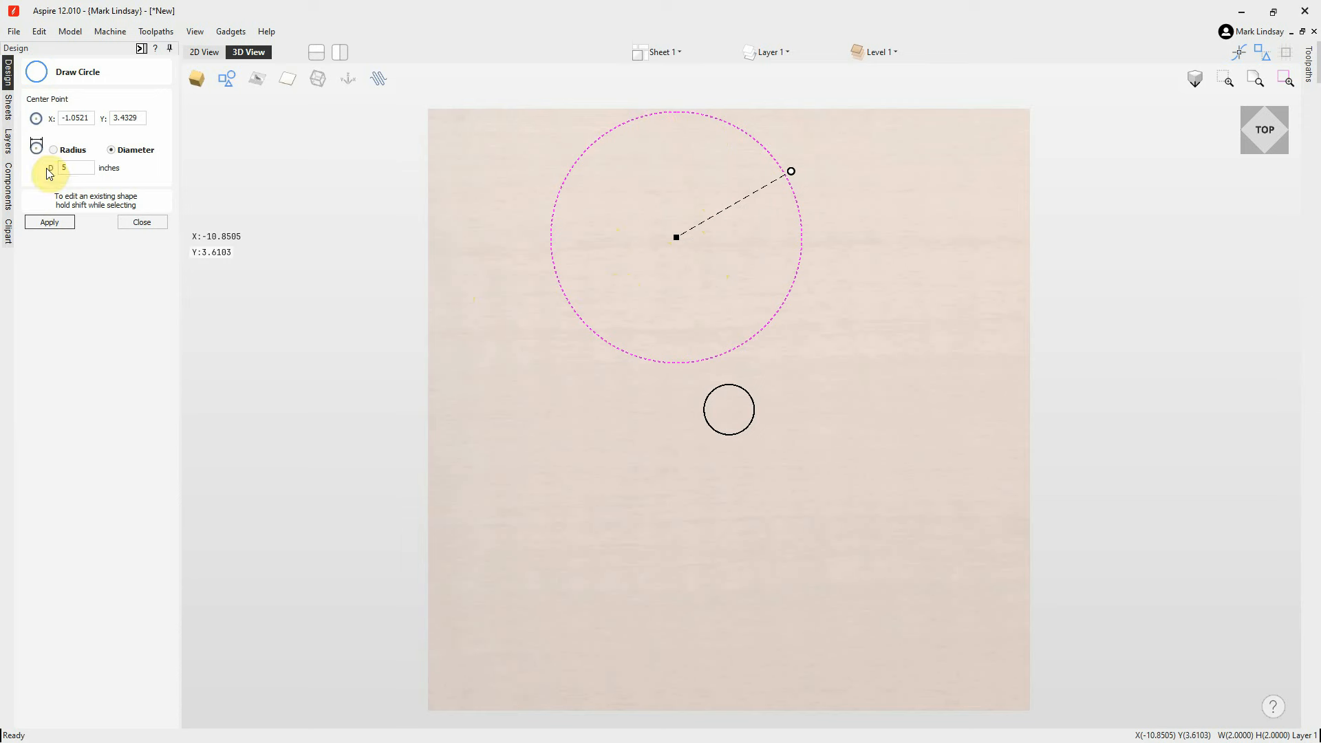
{"action": "left_click", "coordinate": [68, 166]}
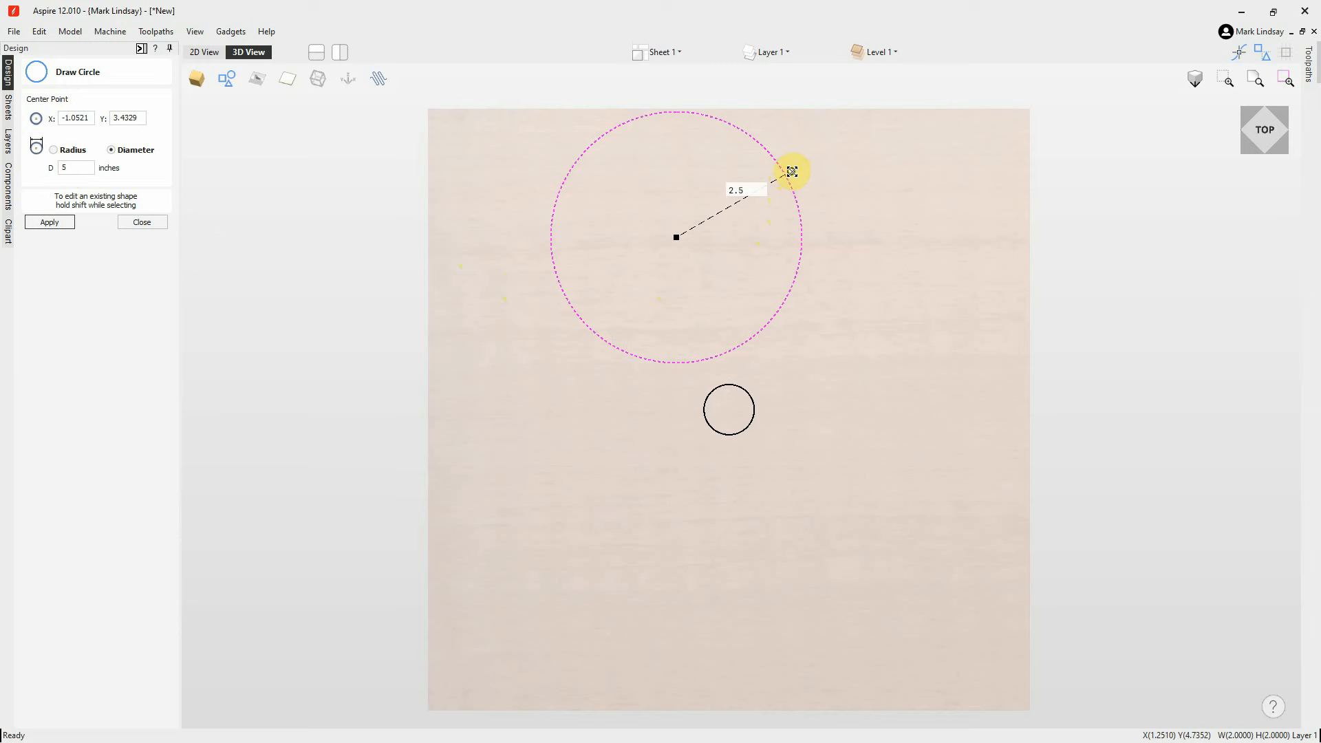
{"action": "left_click_drag", "start_coordinate": [792, 171], "coordinate": [734, 195]}
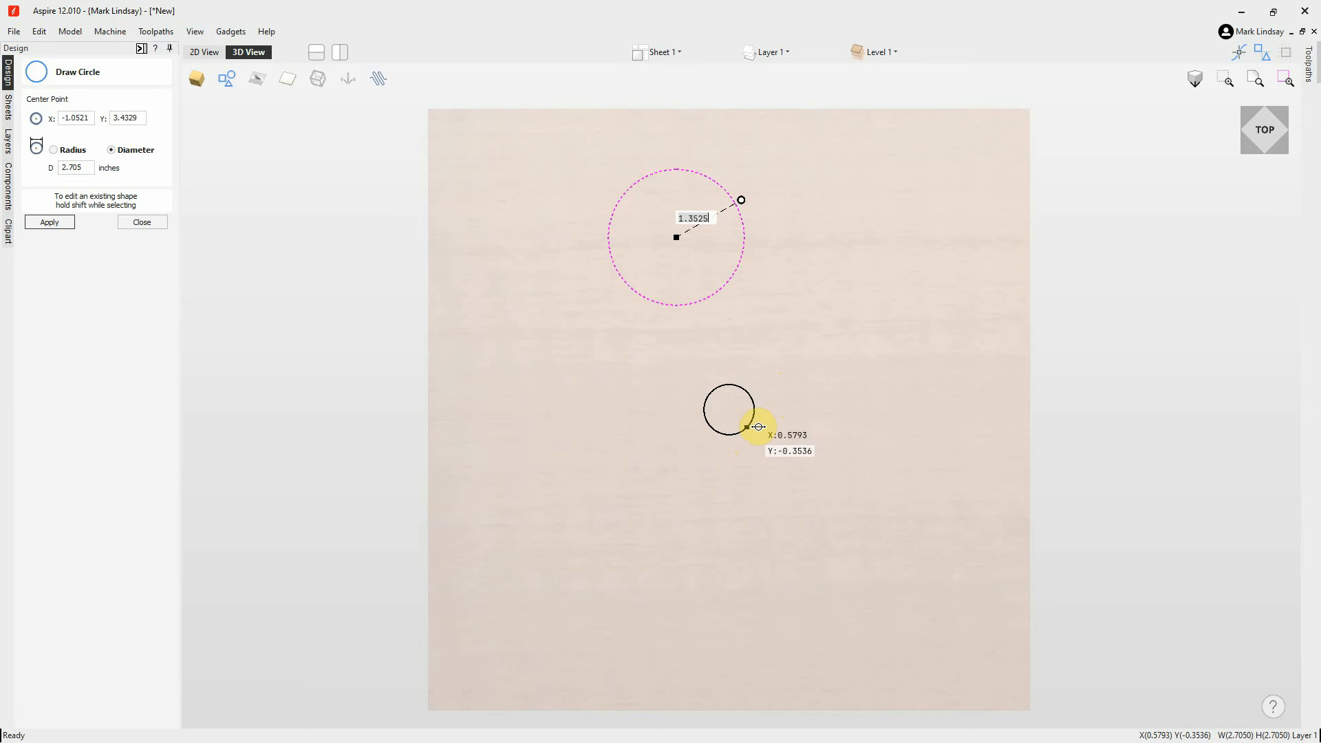
Reopen the central circle for editing and enlarge it freehand to about 2.47 inches in diameter
{"action": "left_click", "coordinate": [741, 394], "text": "shift"}
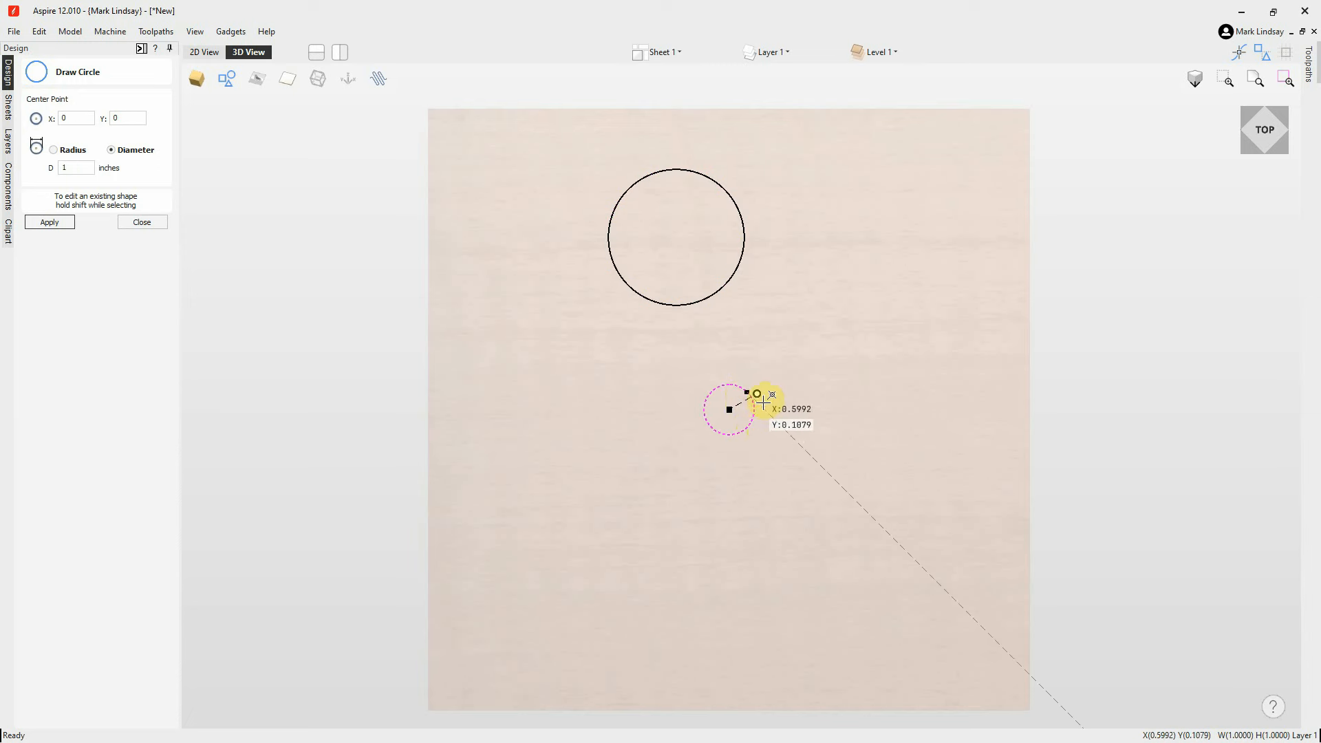
{"action": "left_click_drag", "start_coordinate": [757, 397], "coordinate": [787, 390]}
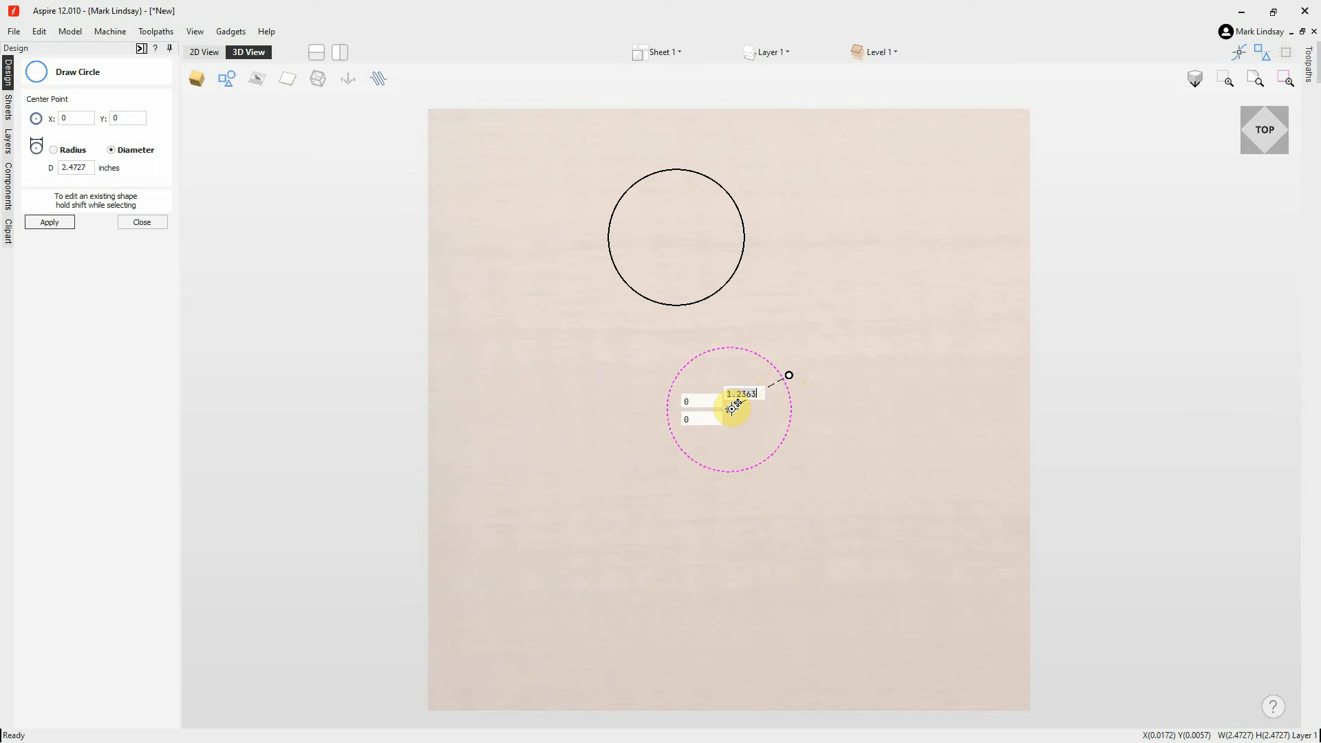
Move the central circle's centre to X 2, Y -2 by editing its on-canvas centre coordinates
{"action": "left_click", "coordinate": [732, 409]}
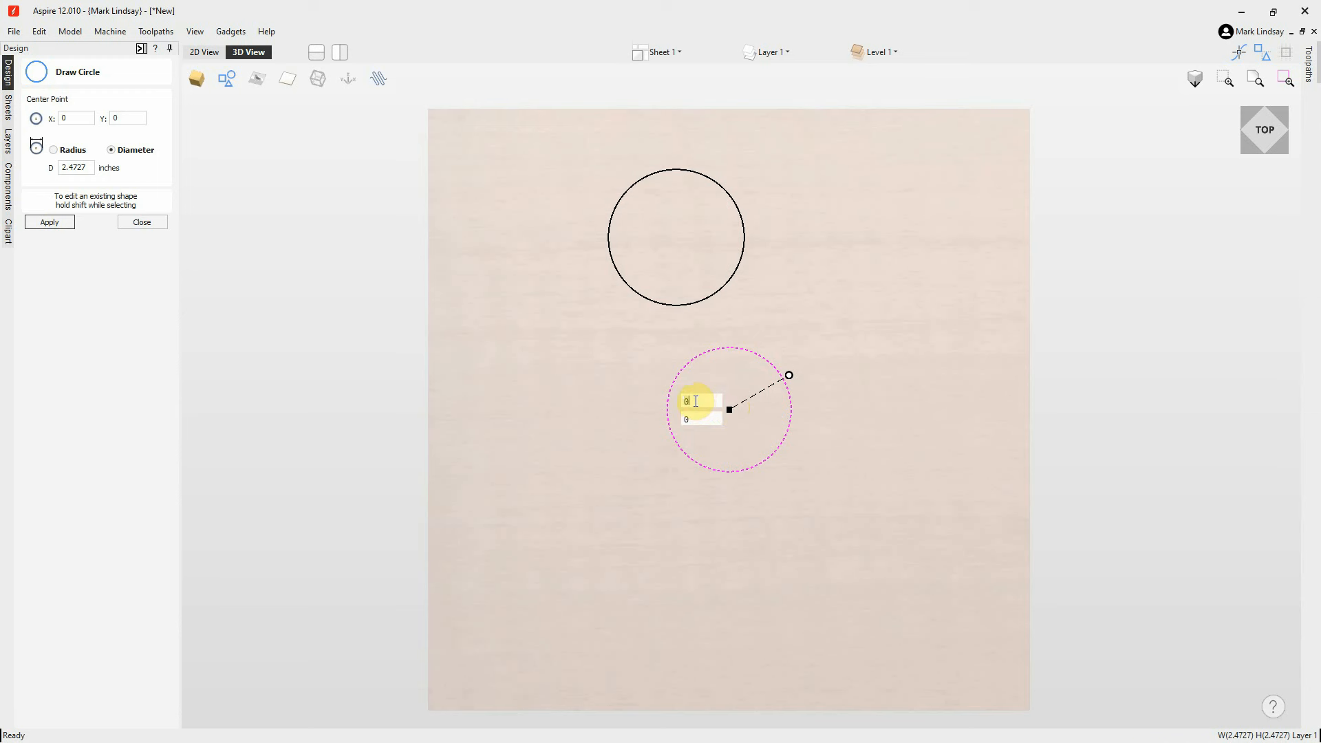
{"action": "left_click_drag", "start_coordinate": [696, 402], "coordinate": [679, 399]}
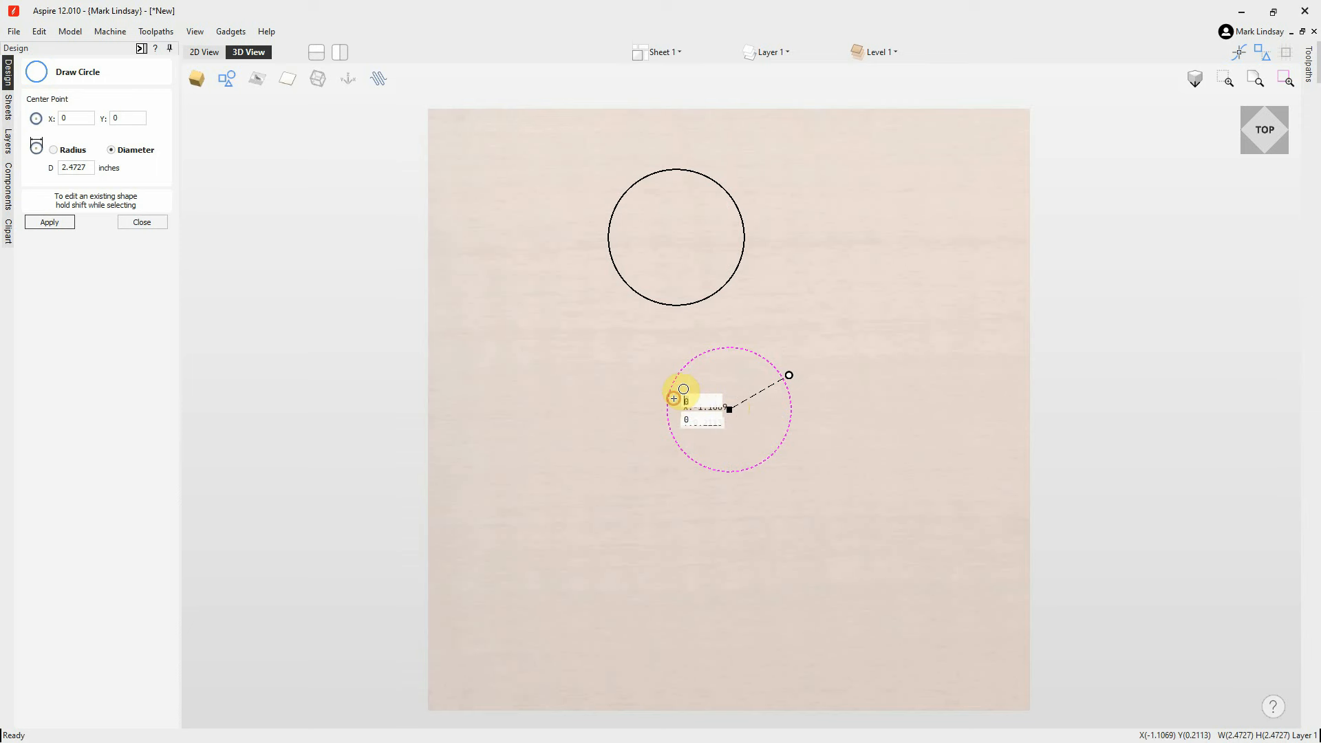
{"action": "type", "text": "2"}
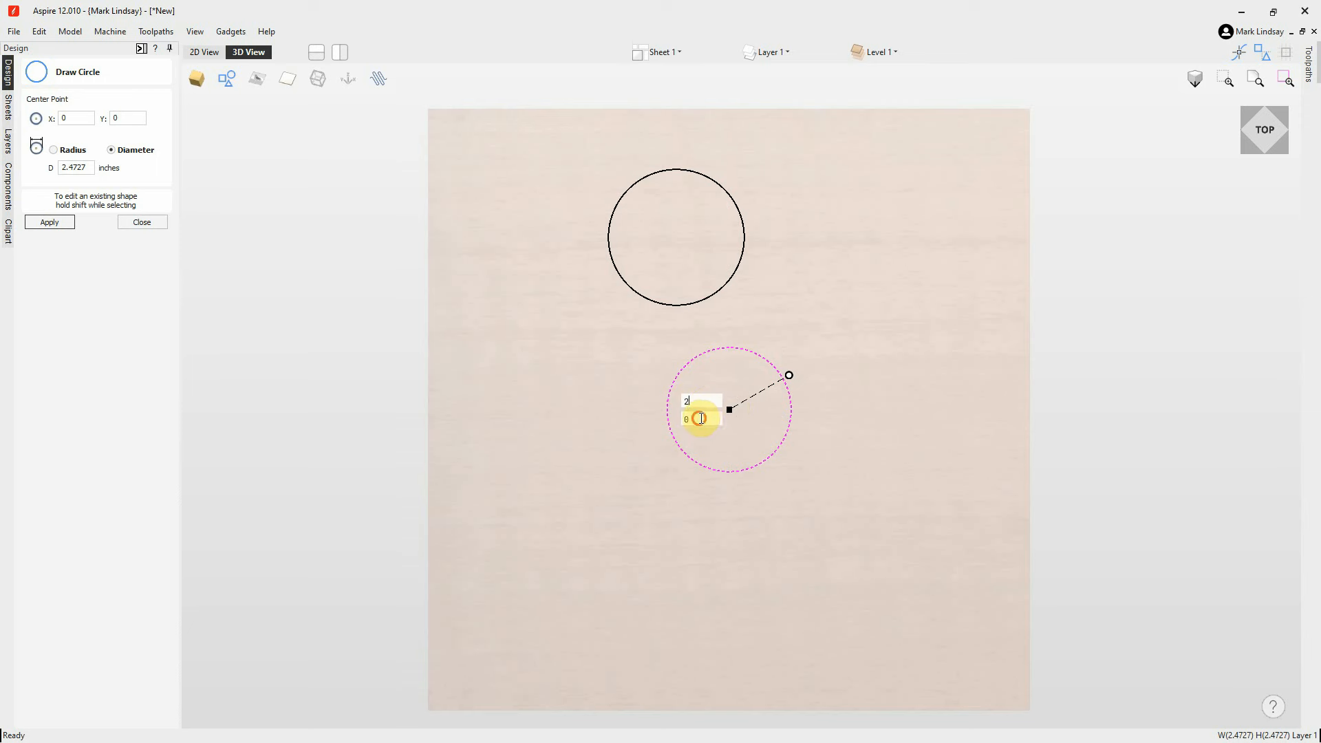
{"action": "key", "text": "Tab"}
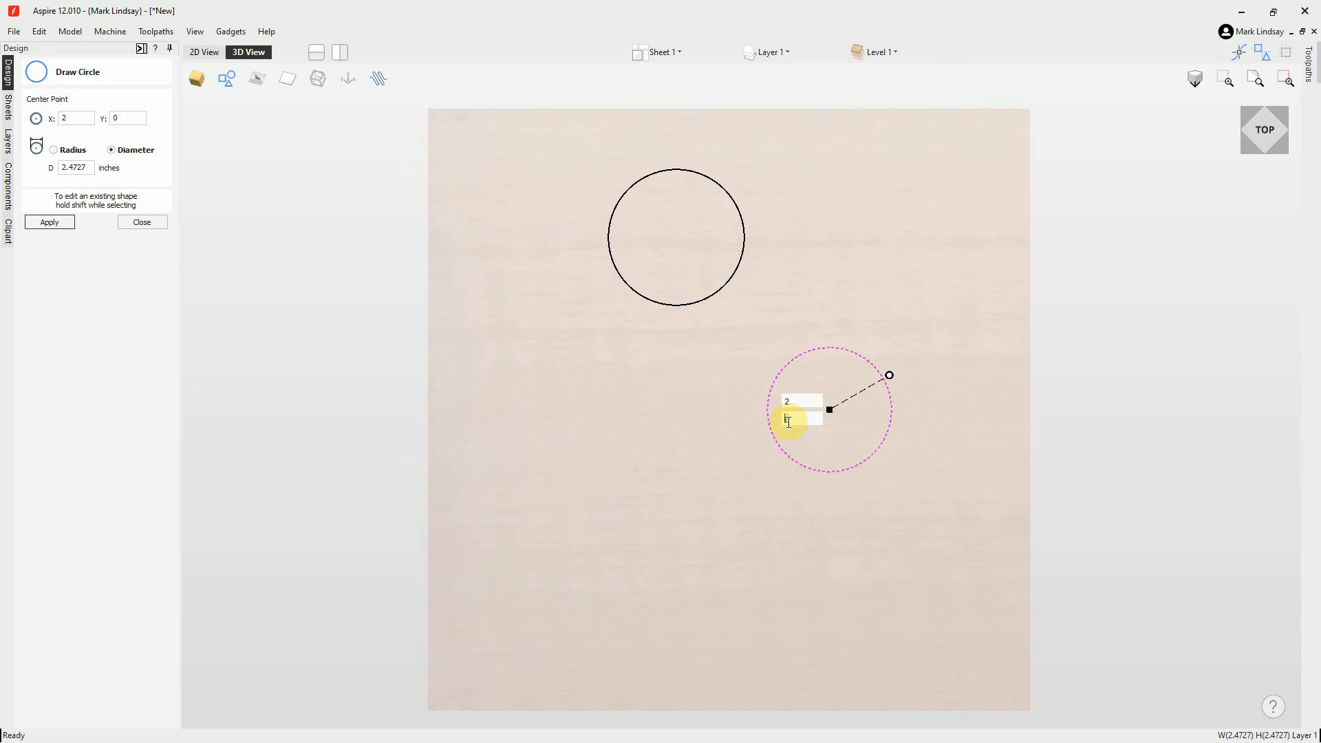
{"action": "left_click_drag", "start_coordinate": [788, 422], "coordinate": [795, 422]}
{"action": "type", "text": "-2"}
{"action": "key", "text": "Return"}
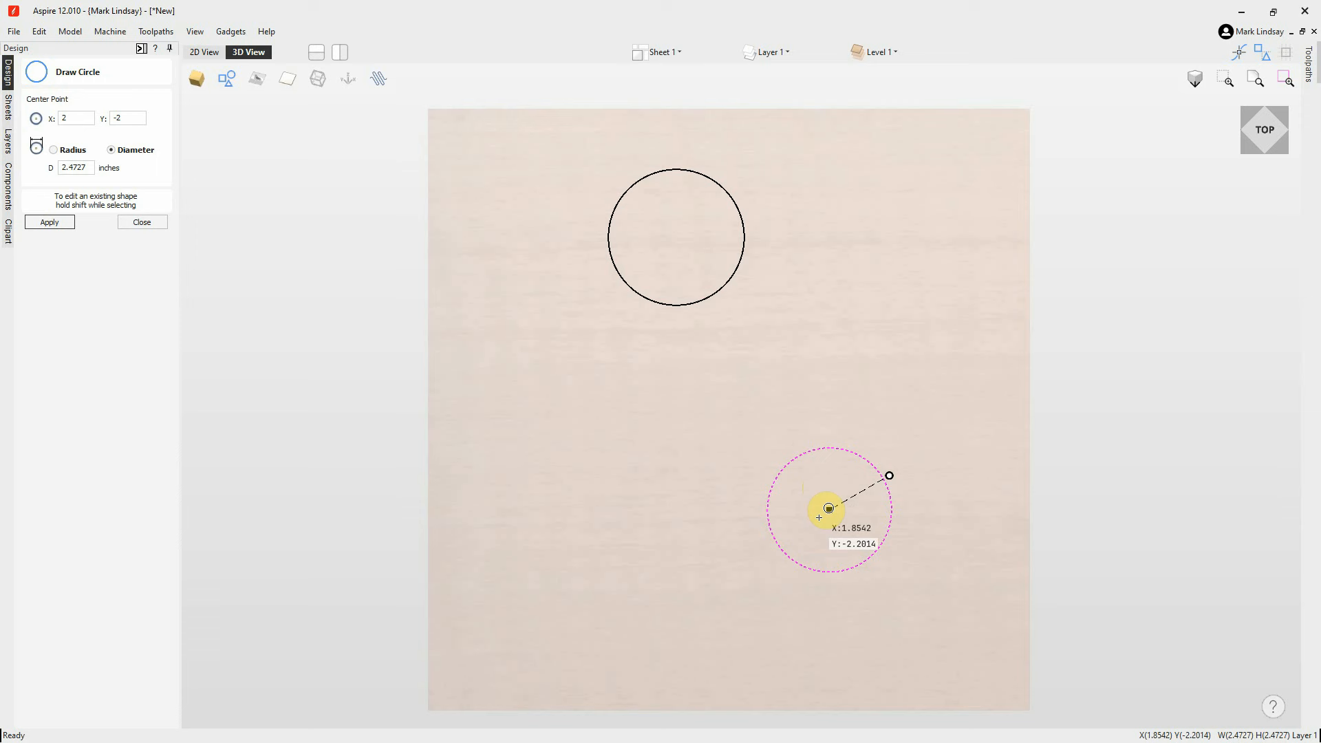
{"action": "mouse_move", "coordinate": [830, 509]}
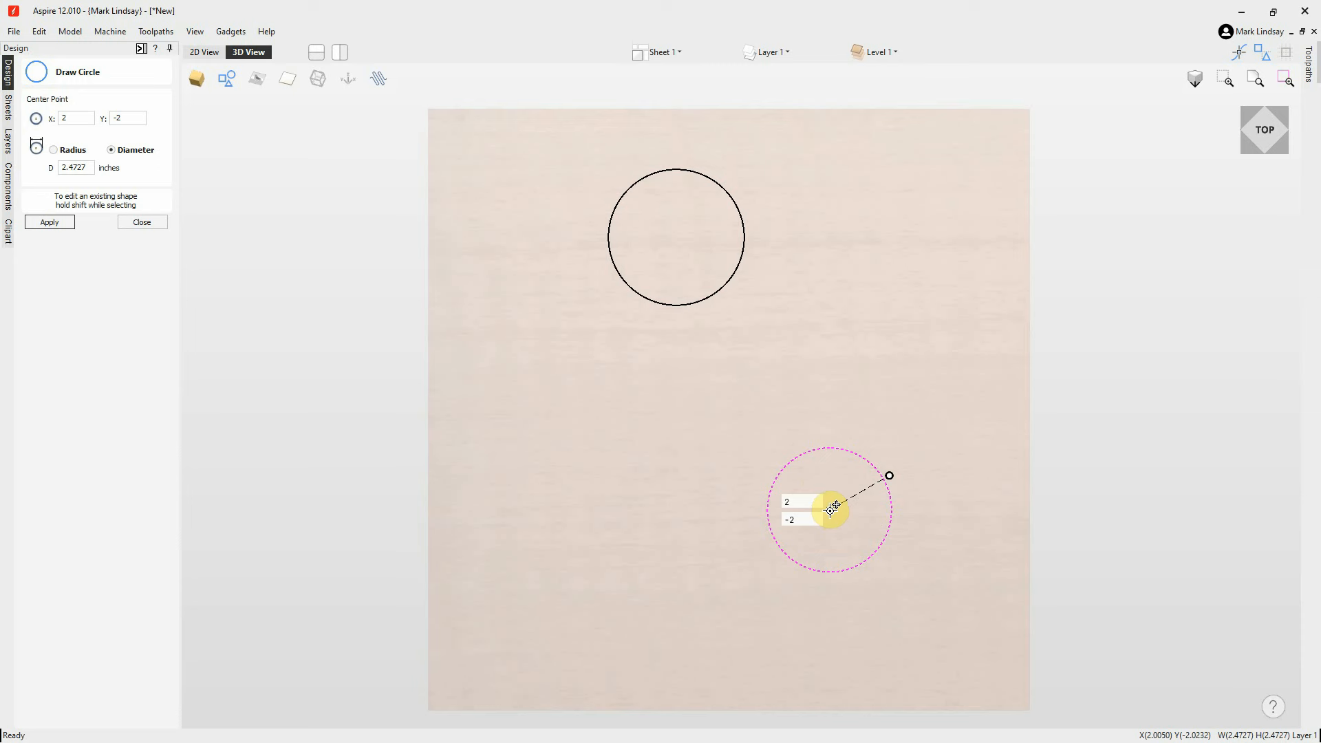
Move the lower circle freehand to about X -2.82, Y -0.58 and enlarge it to about 3.11 inches in diameter
{"action": "left_click_drag", "start_coordinate": [835, 506], "coordinate": [804, 499]}
{"action": "left_click_drag", "start_coordinate": [660, 470], "coordinate": [589, 438]}
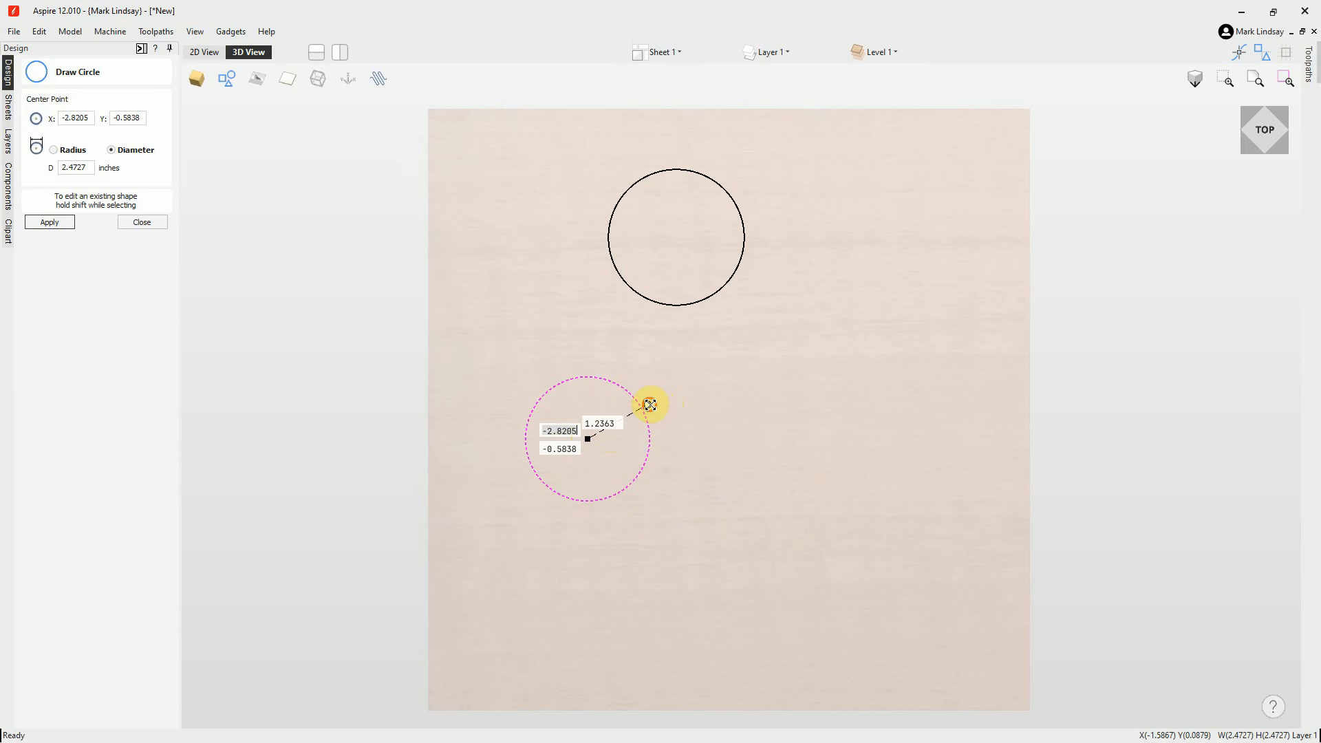
{"action": "left_click_drag", "start_coordinate": [650, 404], "coordinate": [661, 400]}
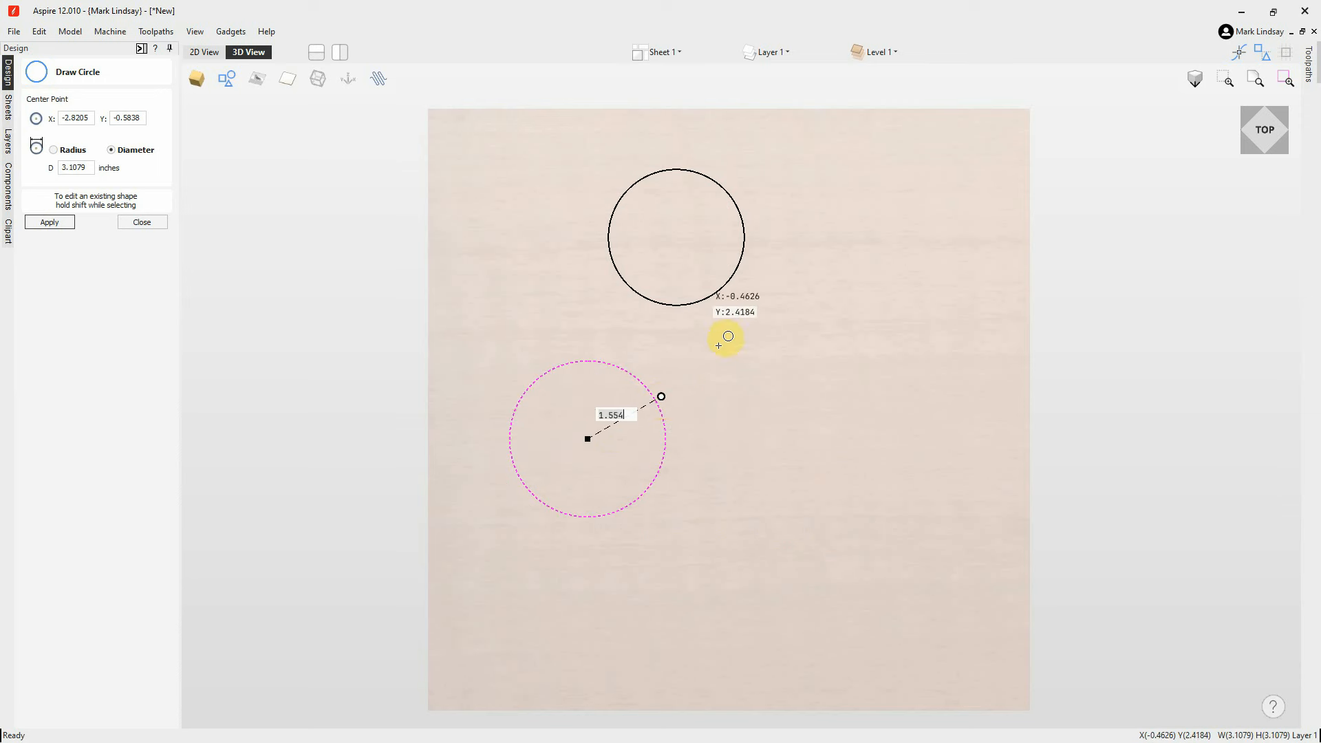
Reopen the upper circle for editing and enlarge it freehand to about 3.71 inches in diameter
{"action": "left_click", "coordinate": [705, 302], "text": "shift"}
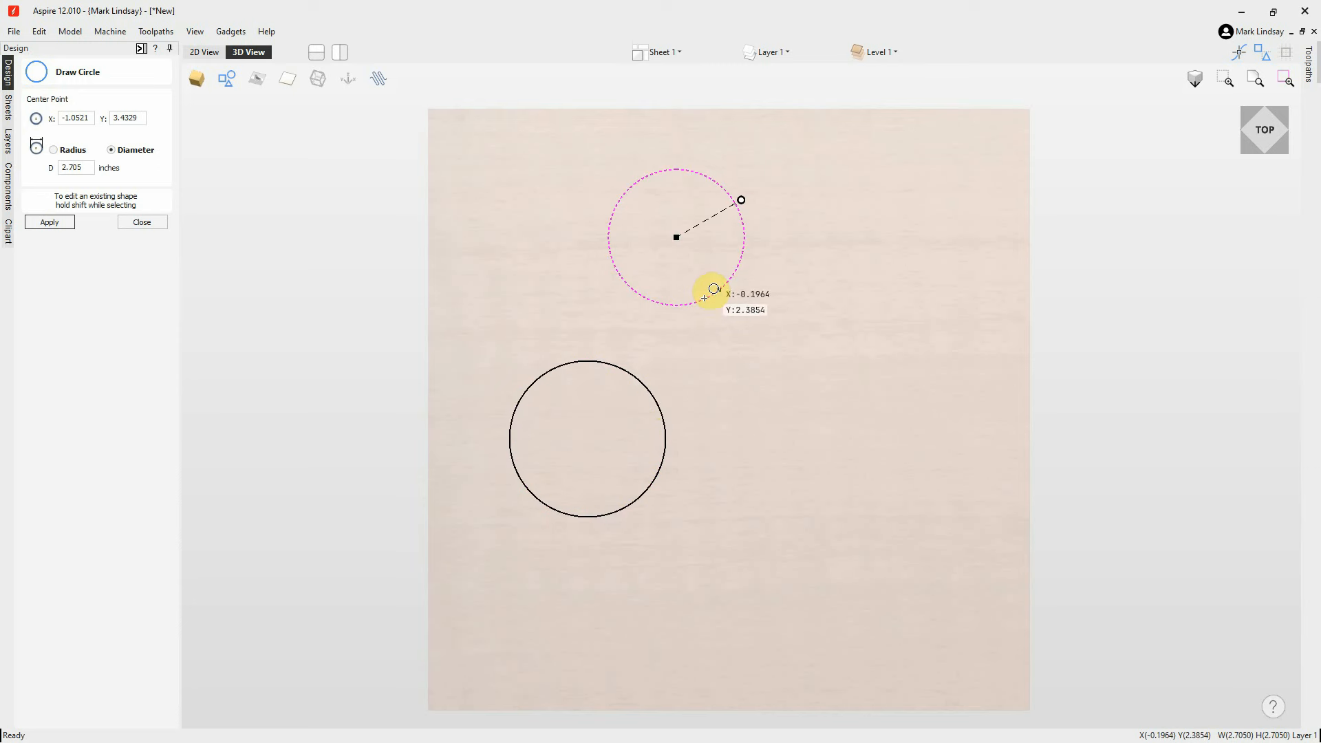
{"action": "left_click_drag", "start_coordinate": [743, 199], "coordinate": [764, 201]}
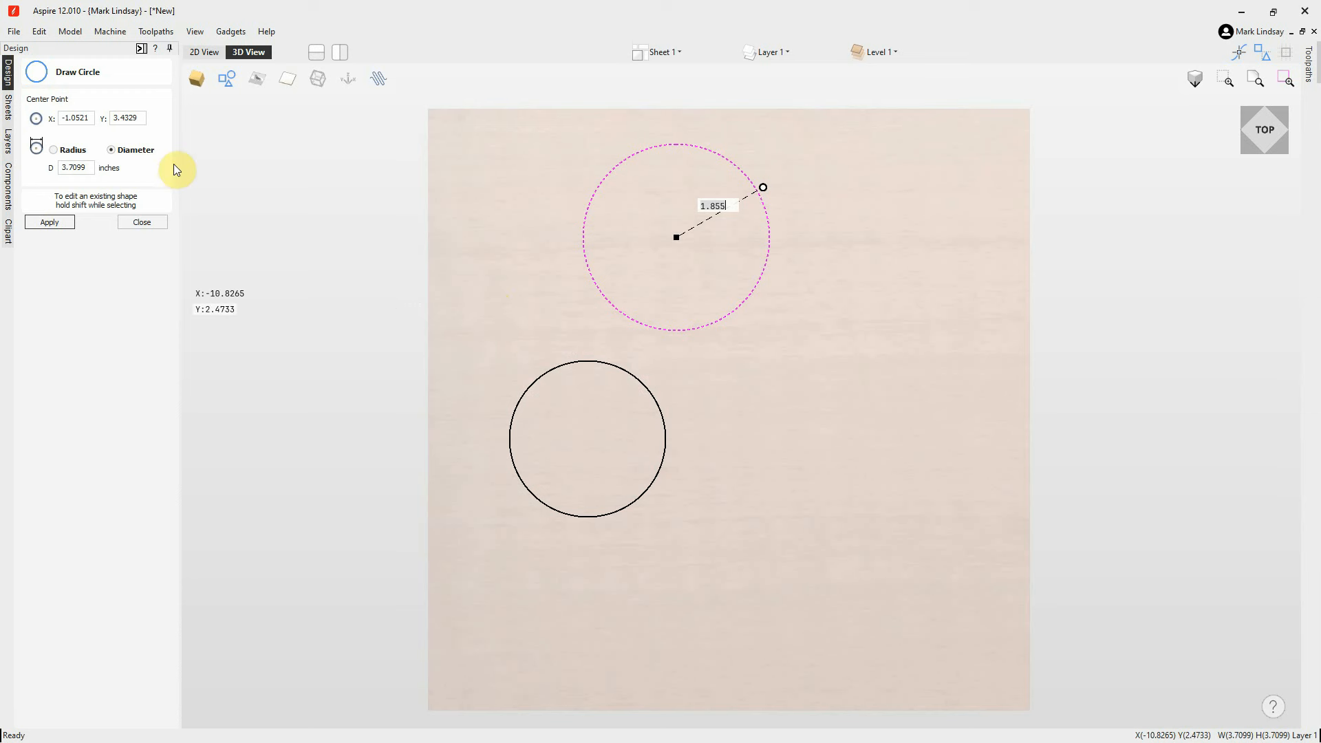
Set the diameter to 1 inch and place five circles of that size in an arc along the right and lower parts of the material
{"action": "left_click", "coordinate": [89, 167]}
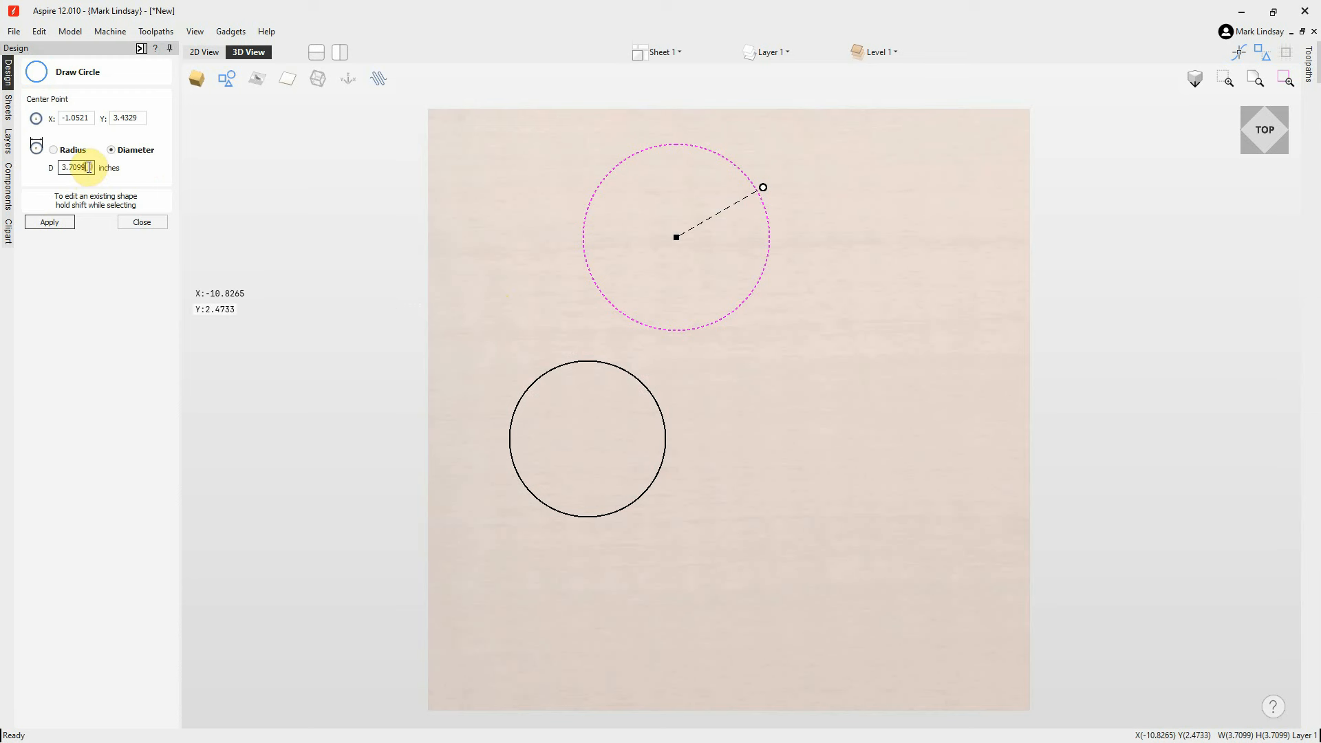
{"action": "left_click_drag", "start_coordinate": [88, 167], "coordinate": [39, 169]}
{"action": "type", "text": "1"}
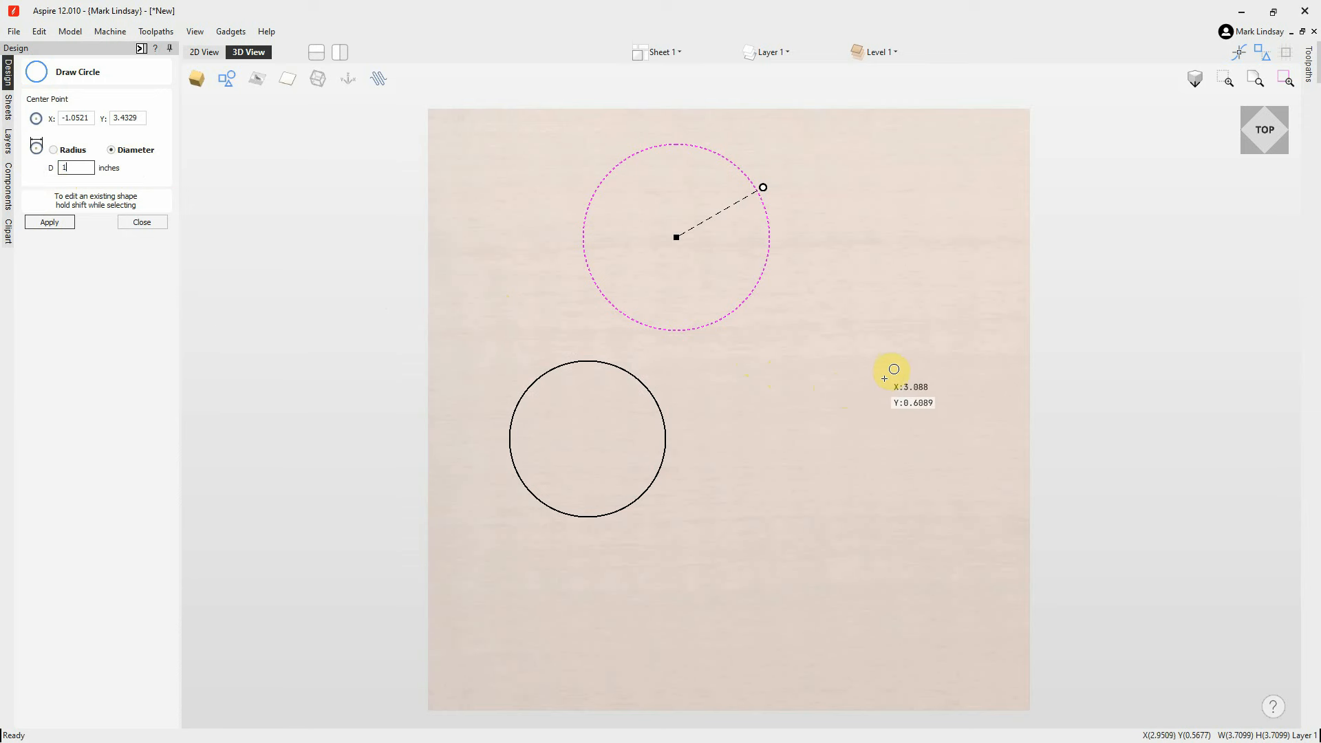
{"action": "left_click", "coordinate": [894, 256]}
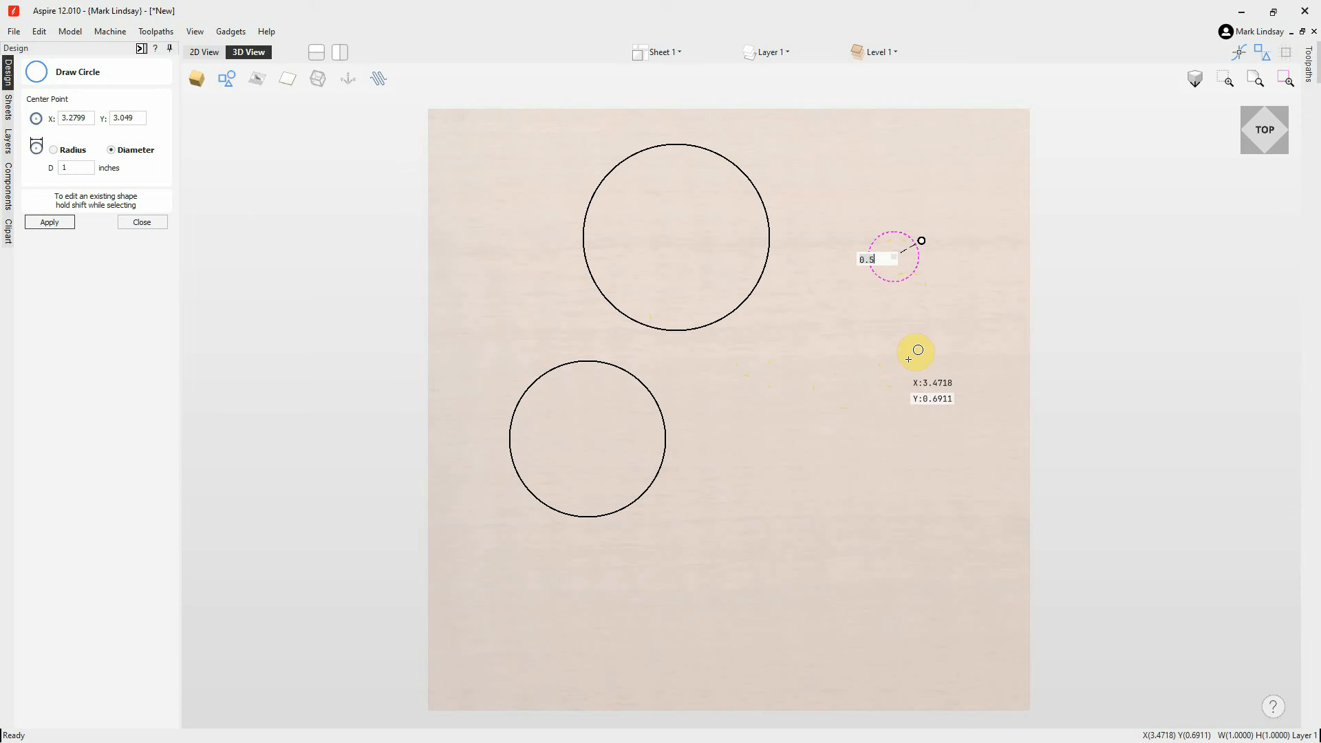
{"action": "left_click", "coordinate": [886, 368]}
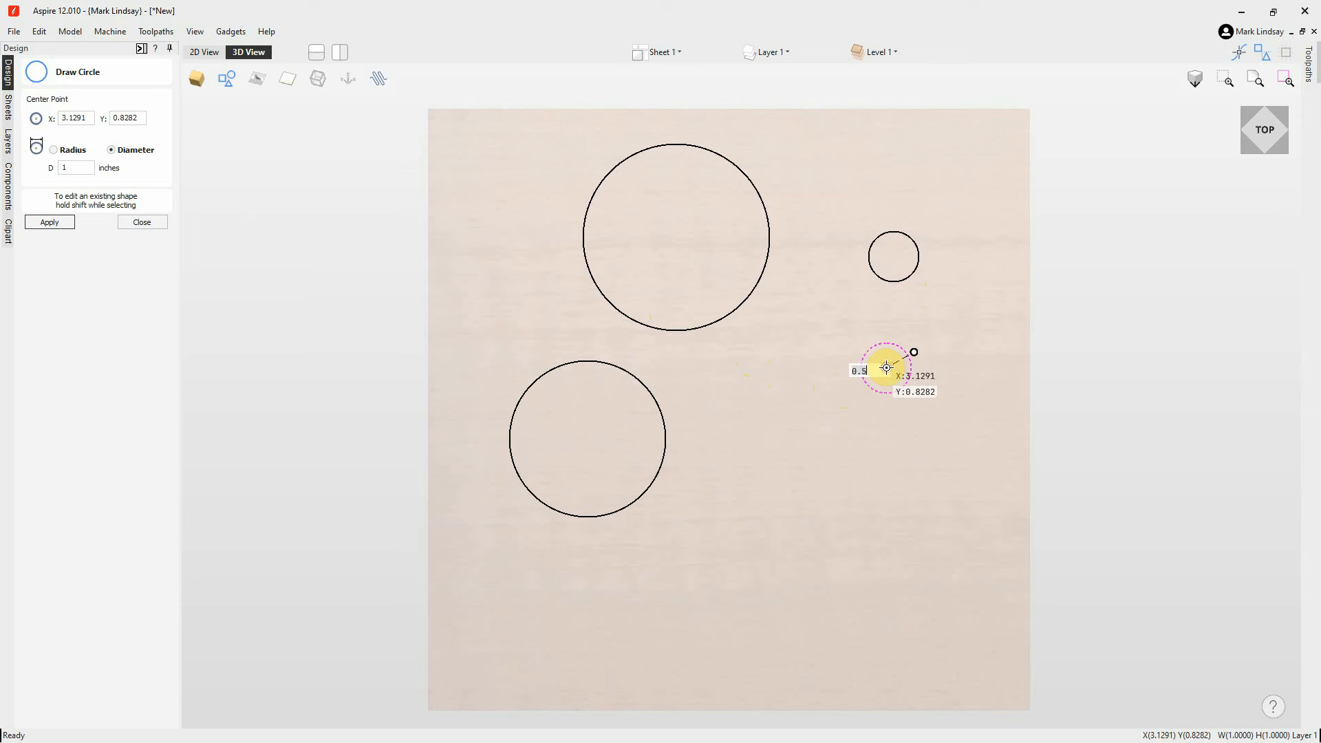
{"action": "left_click", "coordinate": [837, 492]}
{"action": "left_click", "coordinate": [701, 576]}
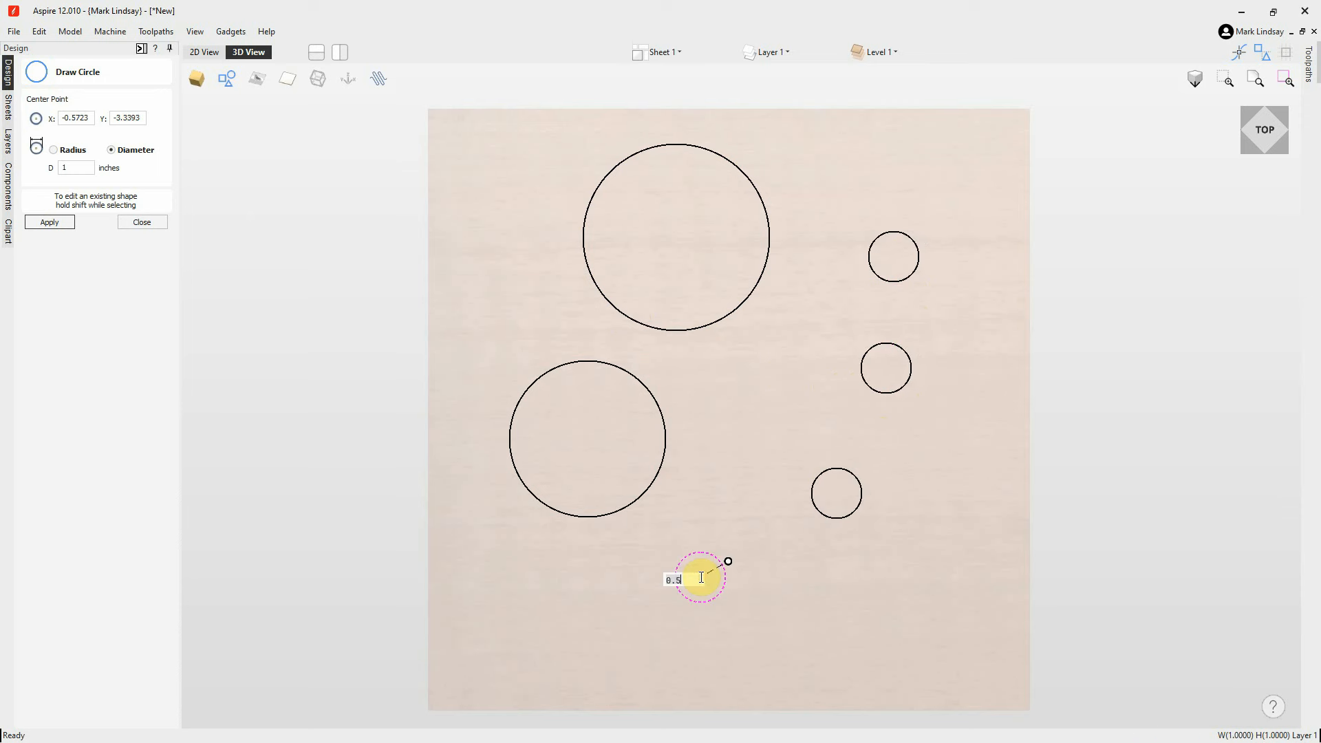
{"action": "left_click", "coordinate": [557, 604]}
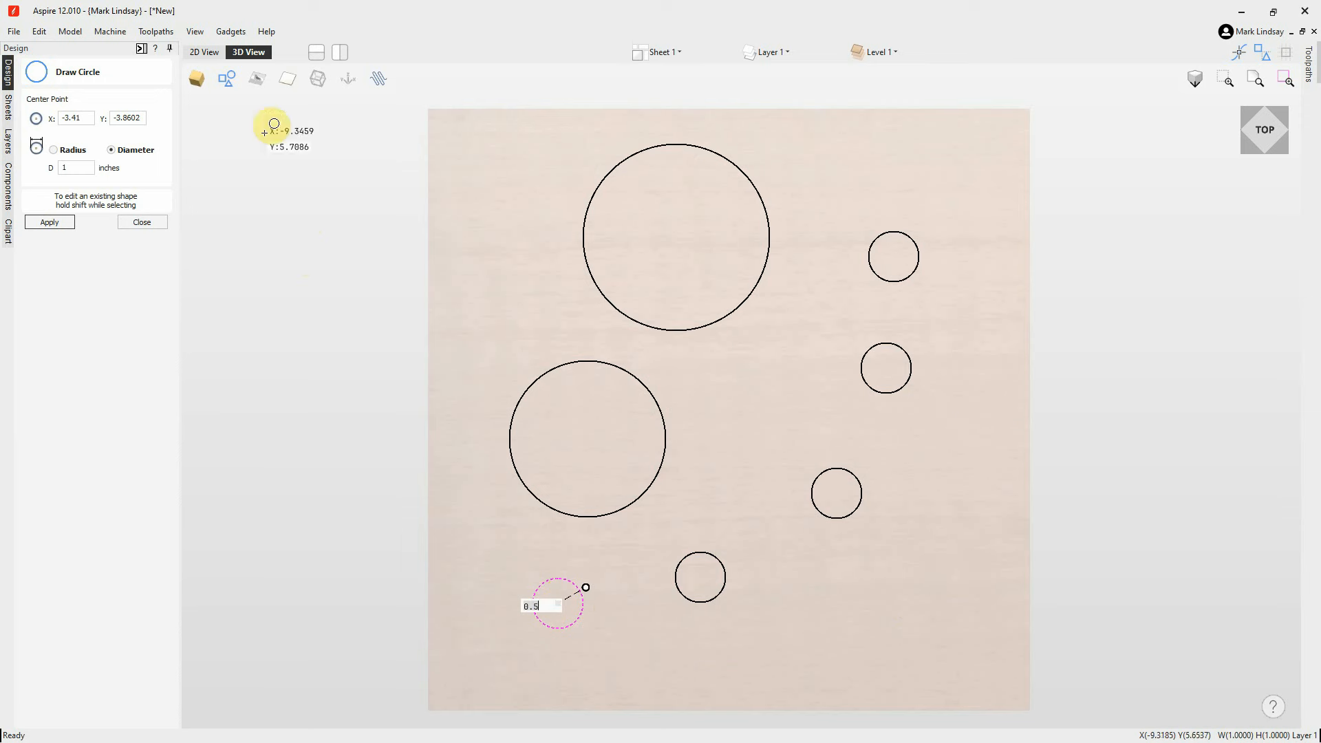
Draw an ellipse in the 2D view freehand from its centre at X 0, Y 0, about 5.4 inches wide and 2.6 inches high
{"action": "left_click", "coordinate": [204, 51]}
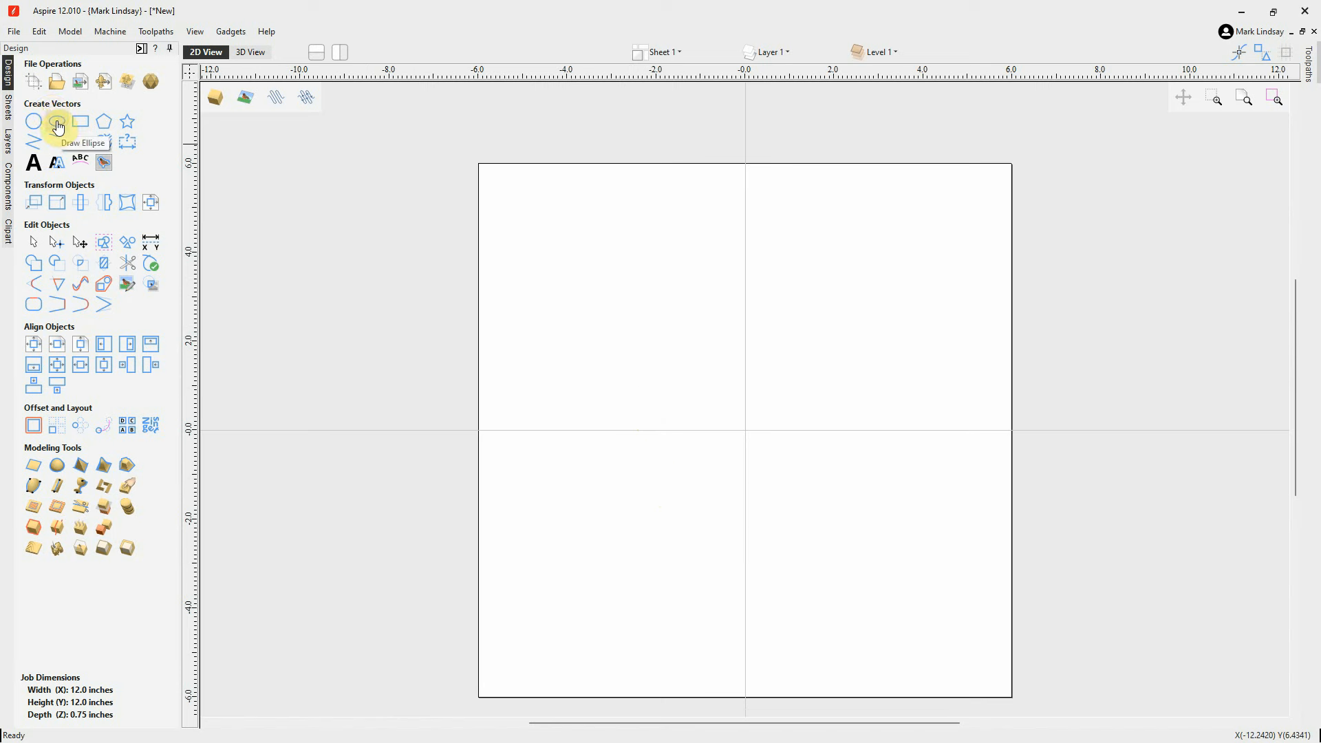
{"action": "left_click", "coordinate": [58, 126]}
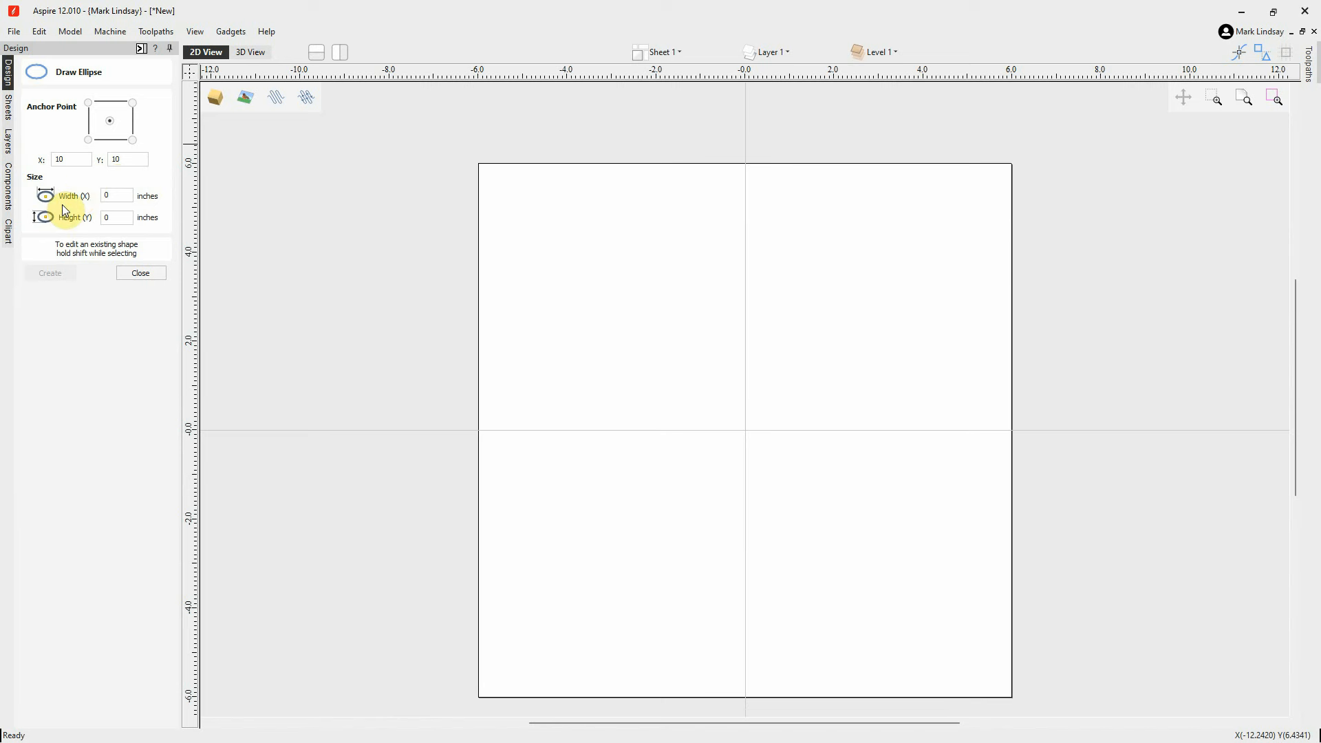
{"action": "left_click", "coordinate": [119, 222]}
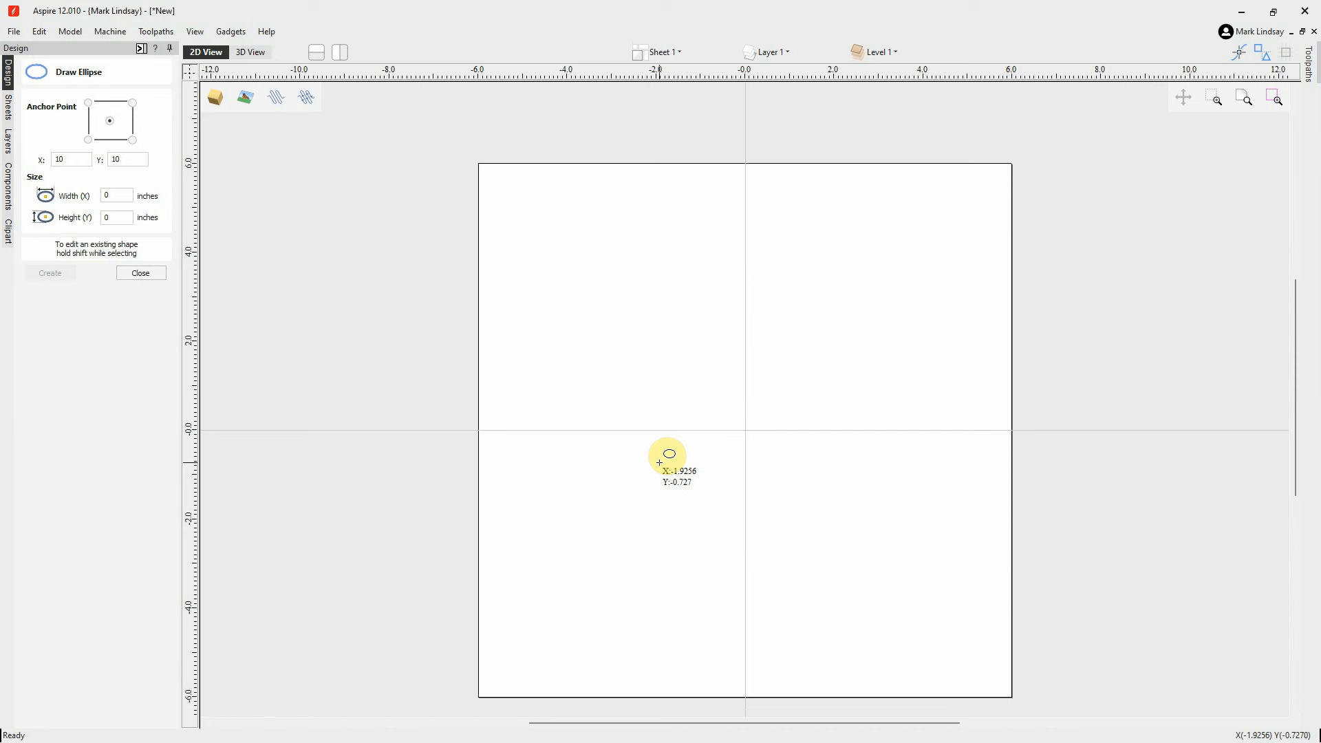
{"action": "left_click", "coordinate": [746, 429]}
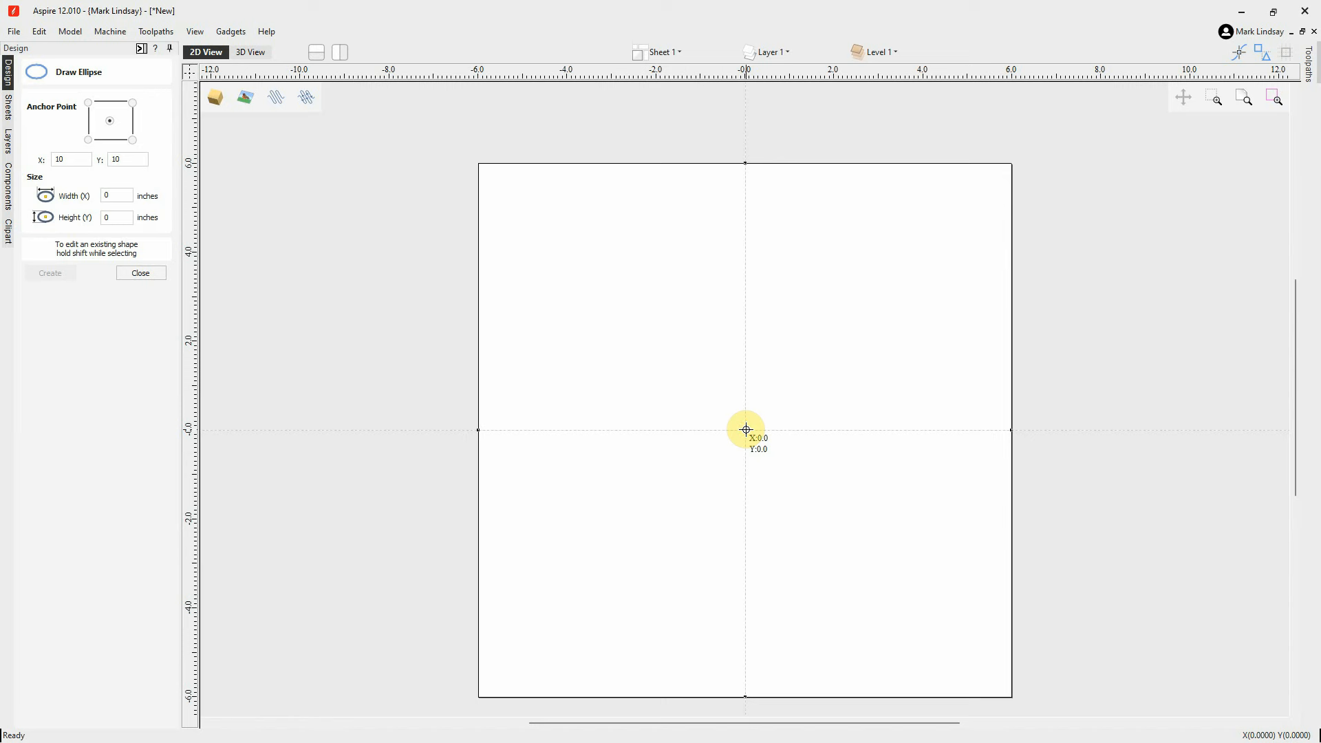
{"action": "left_click_drag", "start_coordinate": [746, 430], "coordinate": [802, 458]}
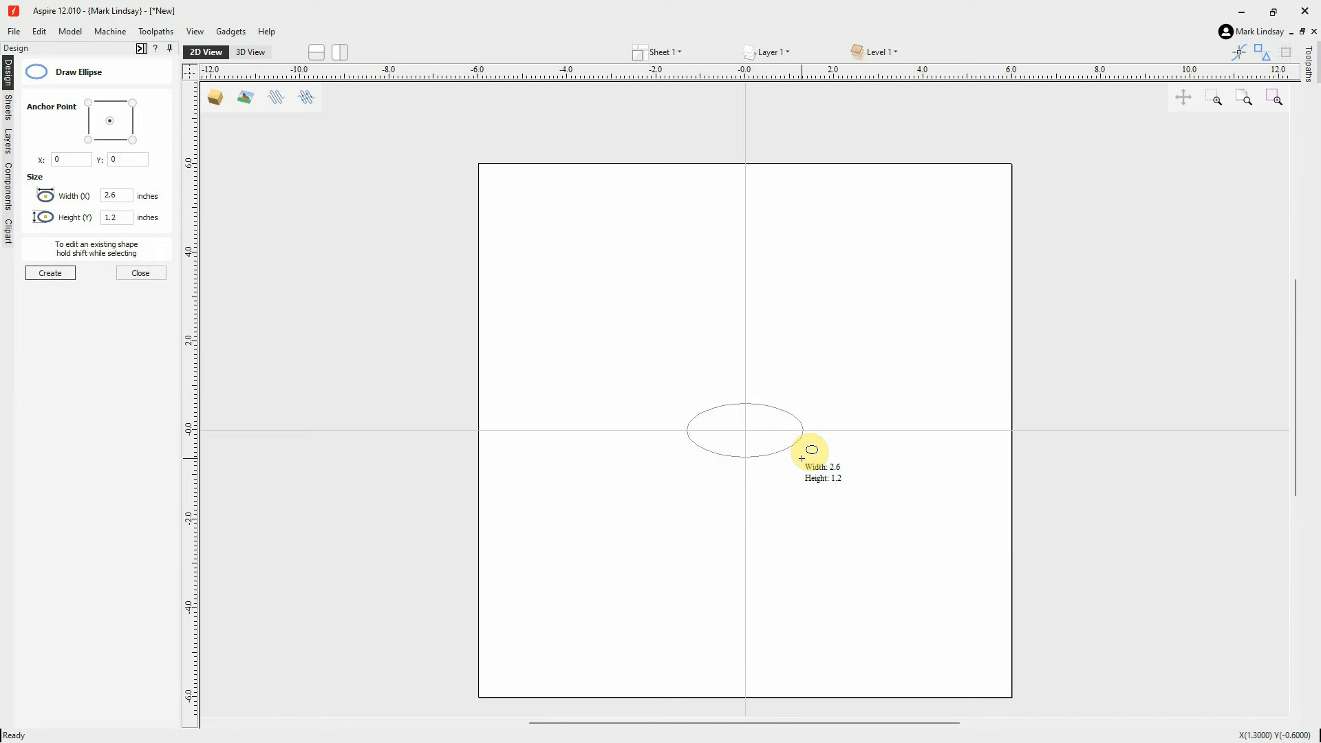
{"action": "left_click_drag", "start_coordinate": [803, 458], "coordinate": [858, 476]}
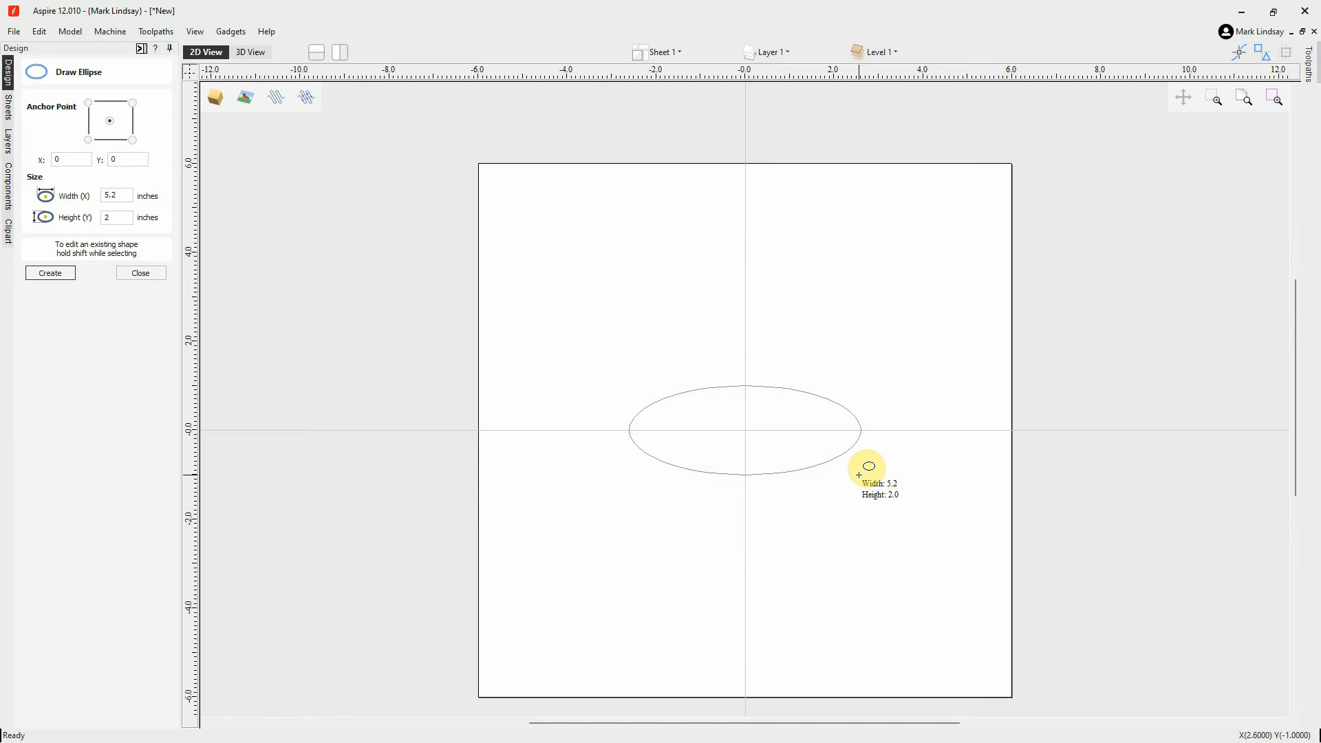
{"action": "mouse_move", "coordinate": [859, 475]}
{"action": "left_mouse_down"}
{"action": "mouse_move", "coordinate": [916, 521]}
{"action": "mouse_move", "coordinate": [863, 485]}
{"action": "left_mouse_up"}
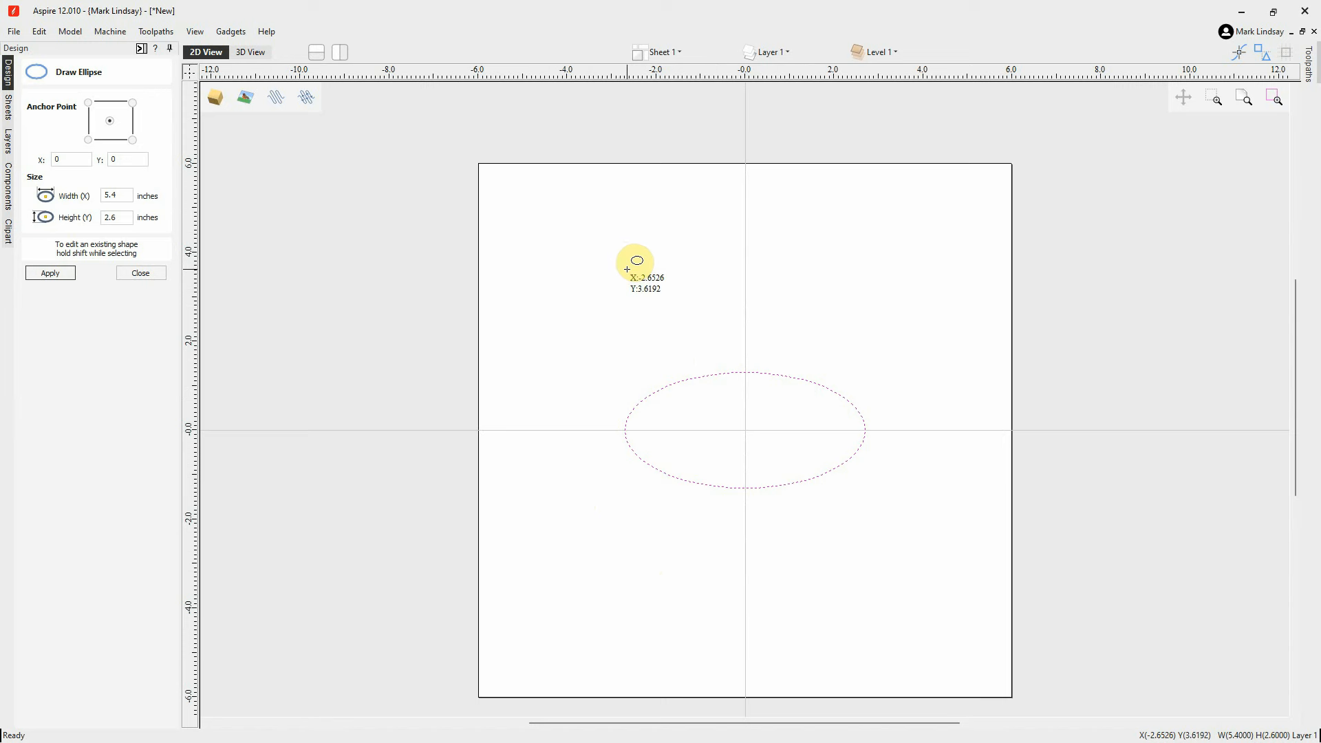
Place four more 5.4 x 2.6 inch ellipses around the central one, one towards each corner of the job, and deselect the last
{"action": "left_click", "coordinate": [627, 269]}
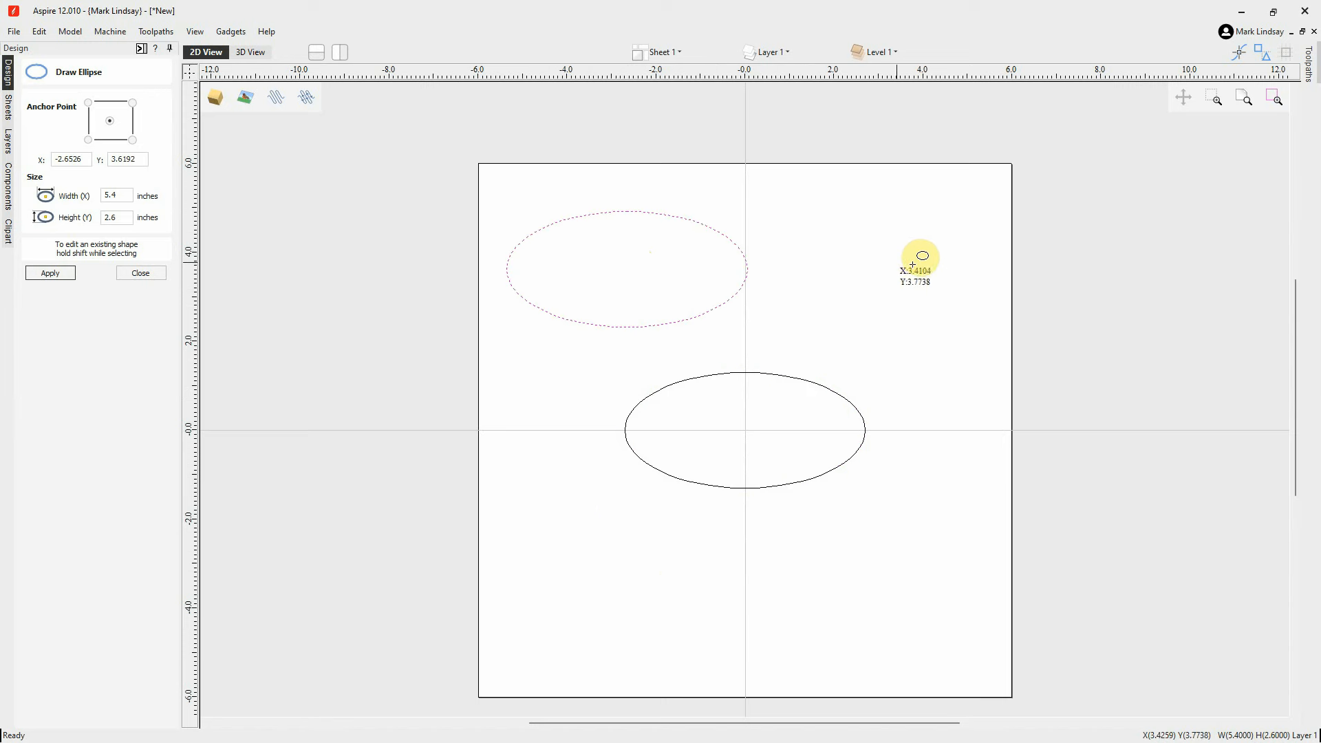
{"action": "left_click", "coordinate": [887, 258]}
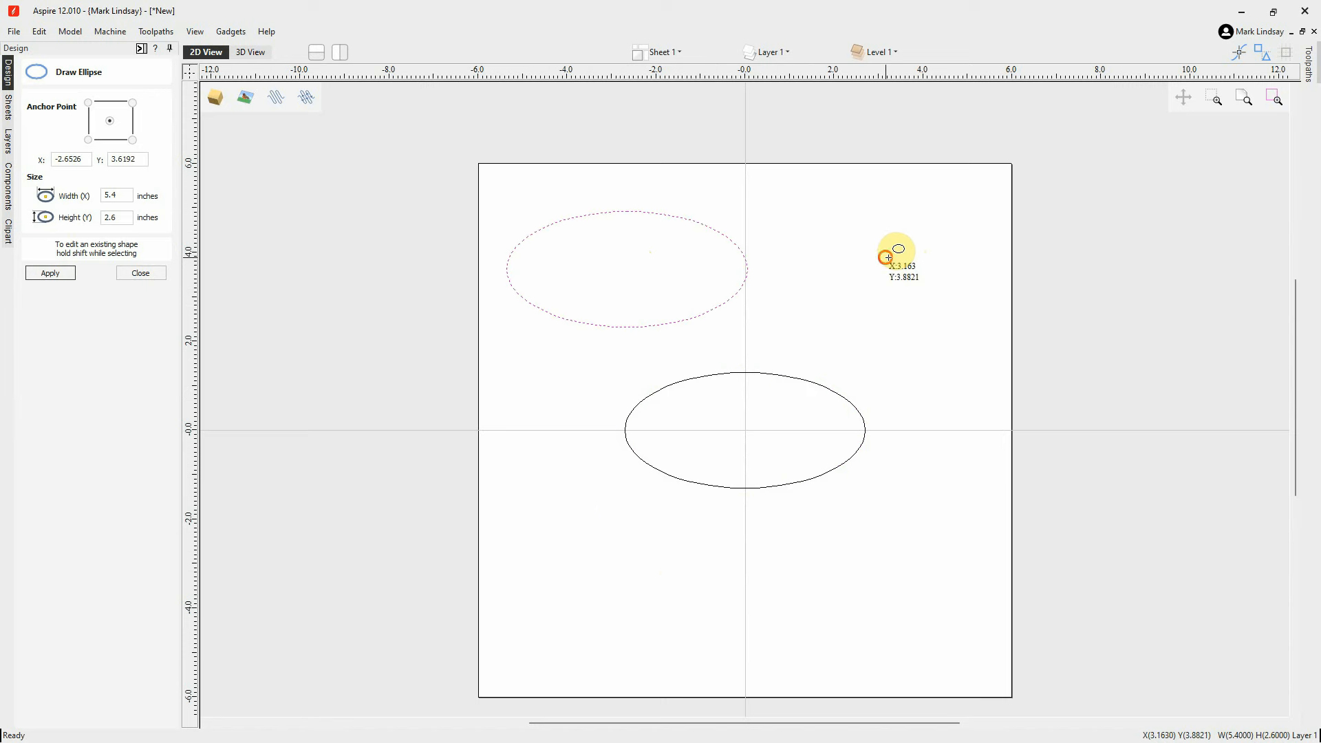
{"action": "left_click", "coordinate": [907, 617]}
{"action": "left_click", "coordinate": [562, 611]}
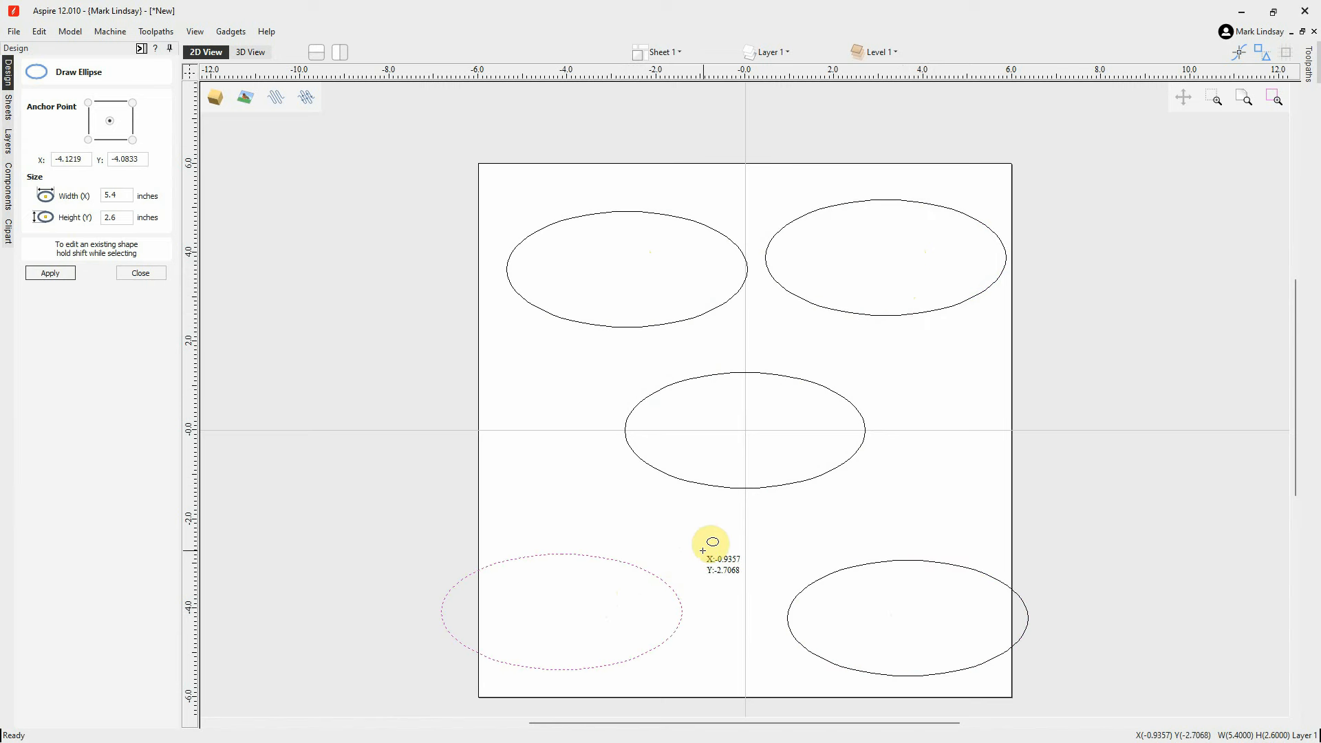
{"action": "key", "text": "Escape"}
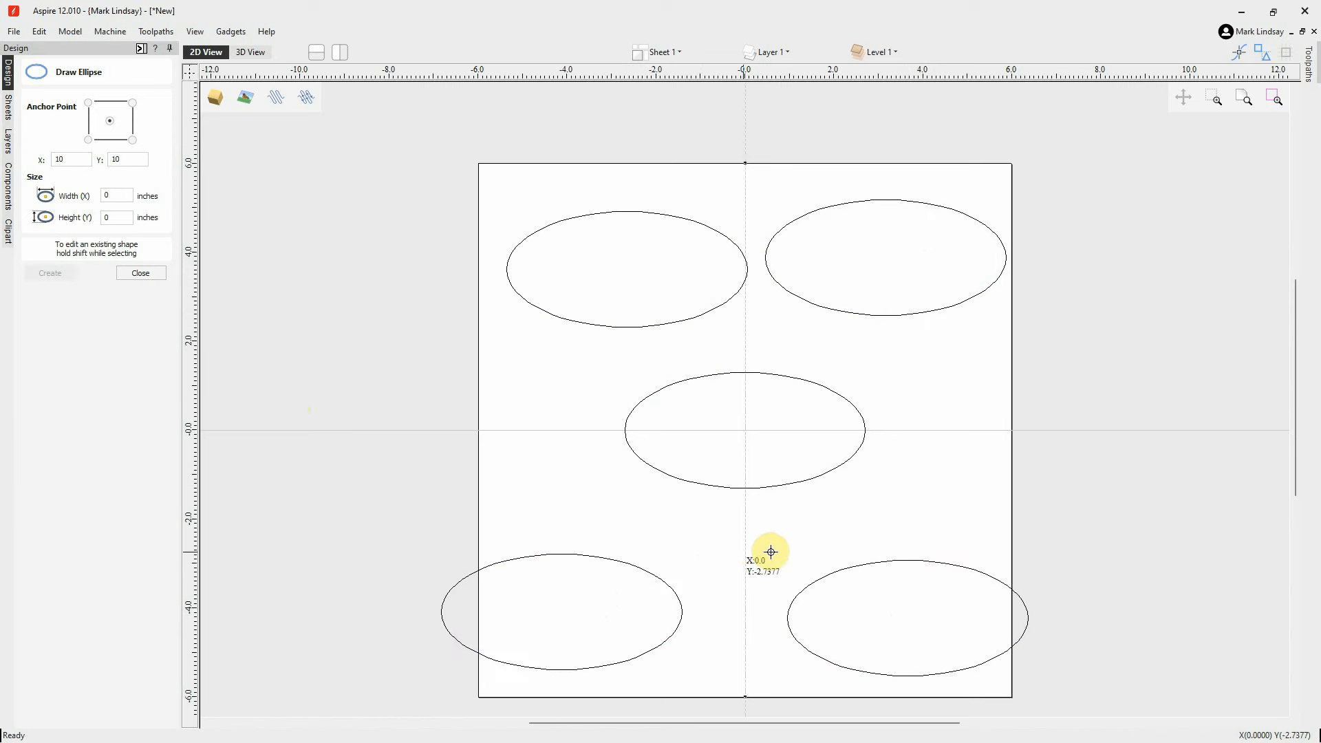
Reopen the central ellipse for editing, set its width to 5.0 and height to 2.5 inches, and deselect it
{"action": "left_click", "coordinate": [721, 488], "text": "shift"}
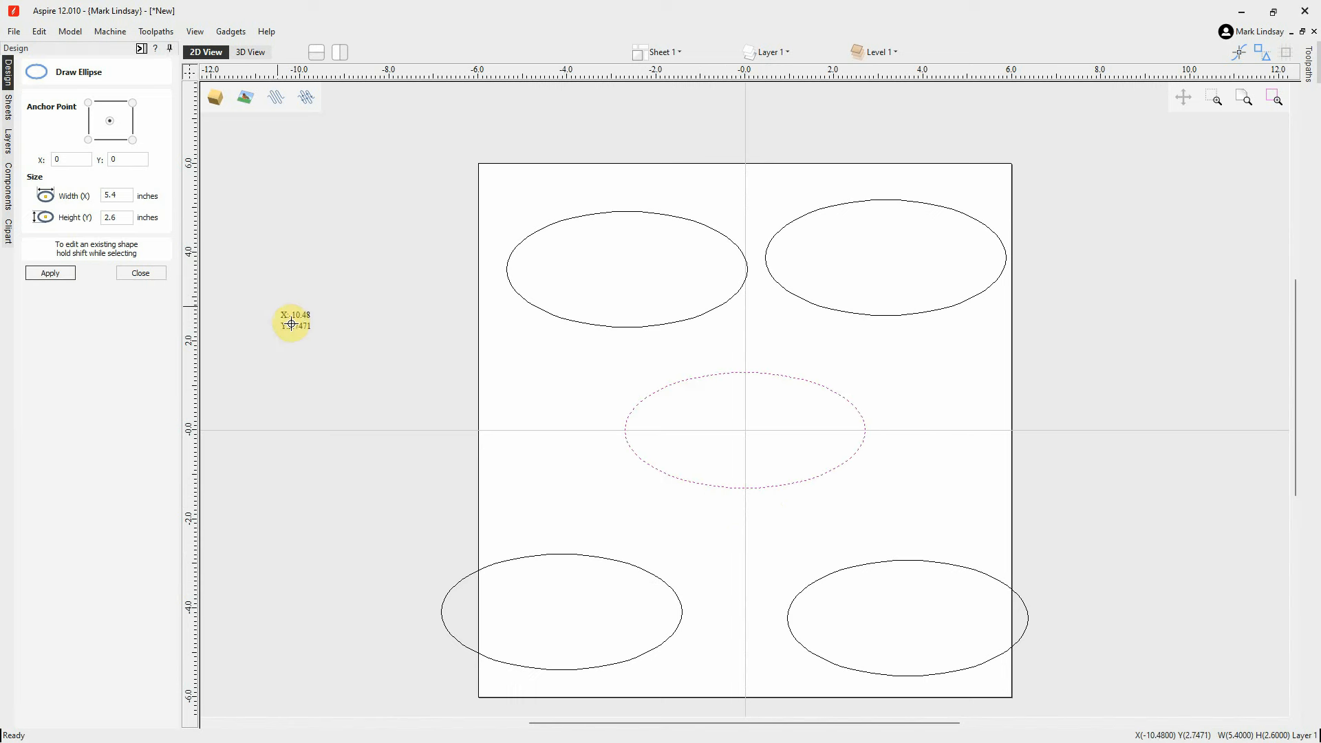
{"action": "left_click_drag", "start_coordinate": [109, 196], "coordinate": [120, 195]}
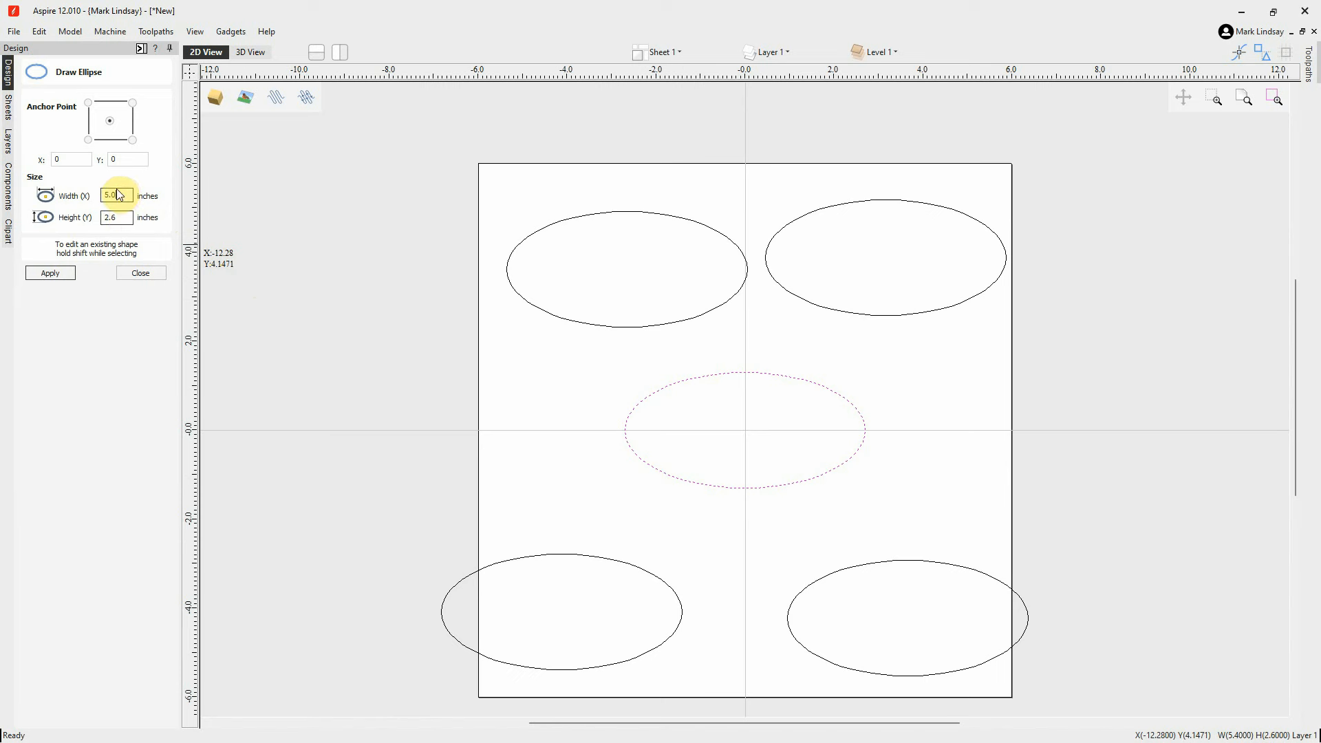
{"action": "type", "text": "0"}
{"action": "left_click", "coordinate": [124, 218]}
{"action": "left_click_drag", "start_coordinate": [114, 219], "coordinate": [122, 217]}
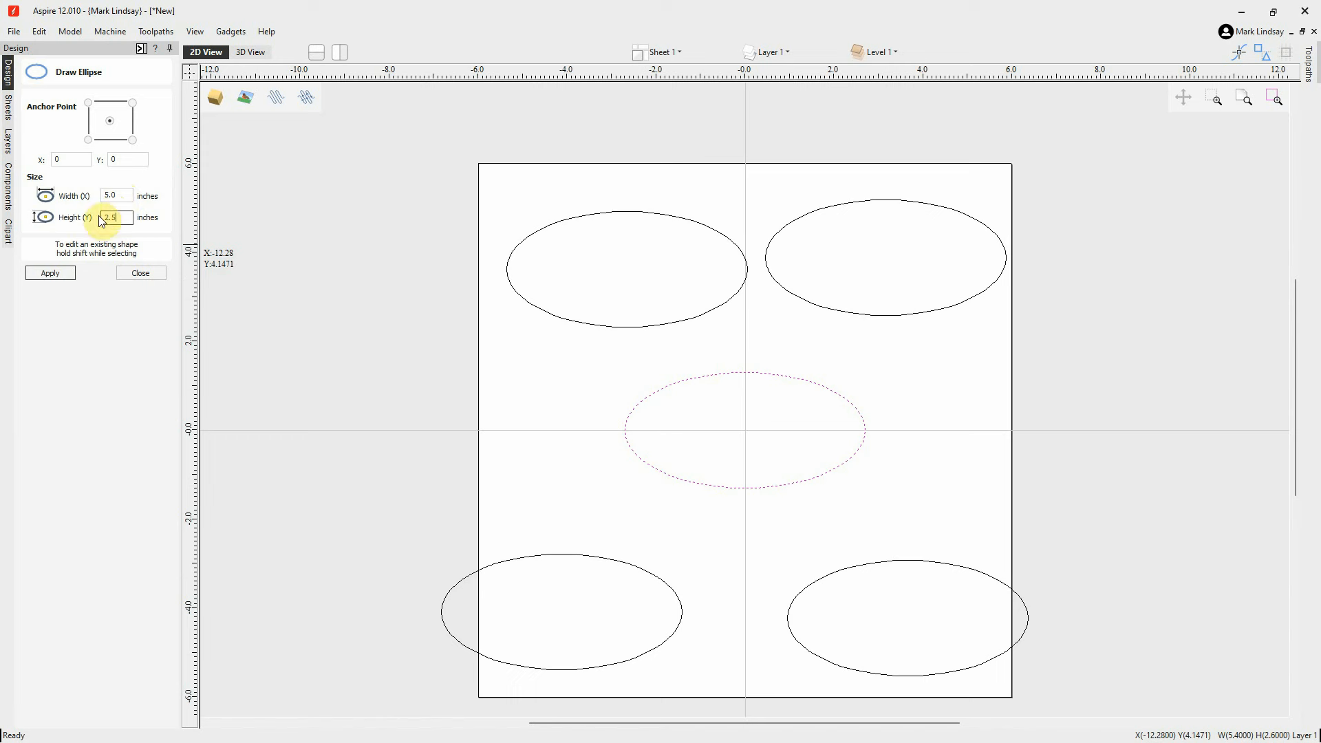
{"action": "left_click", "coordinate": [51, 274]}
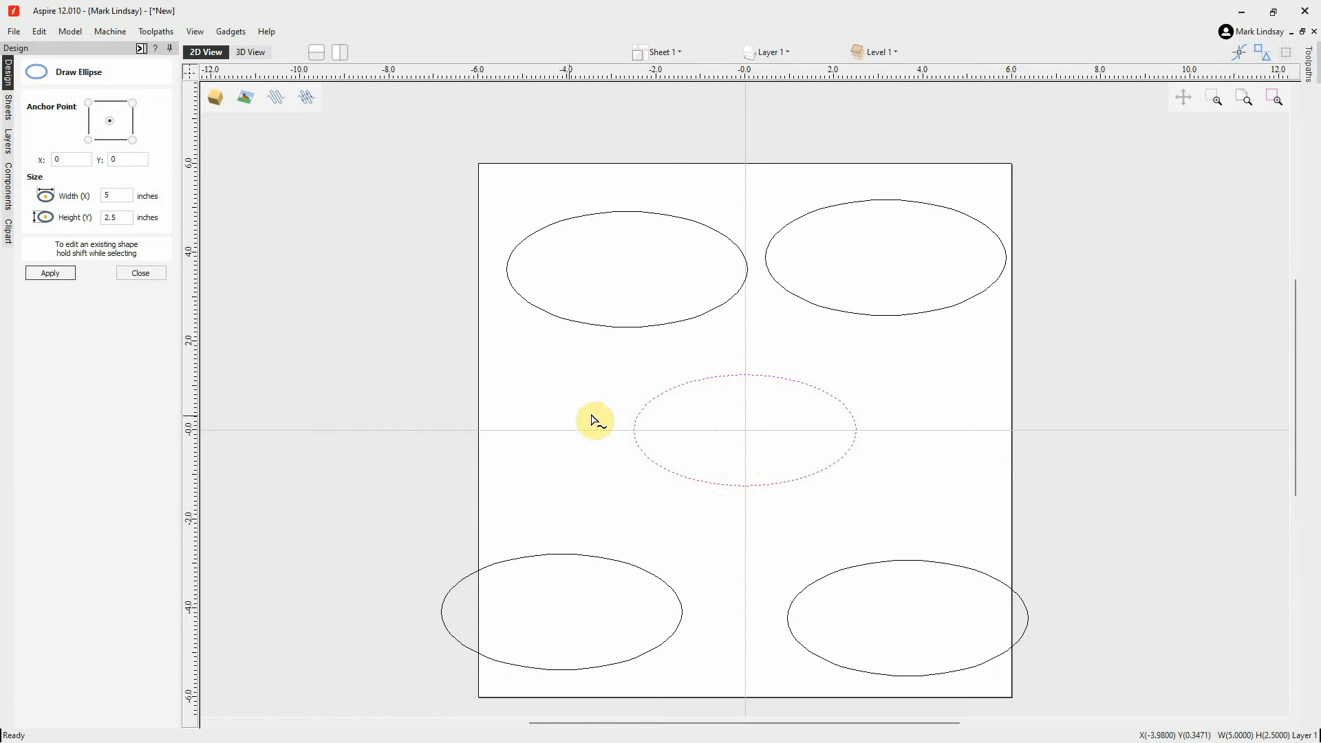
{"action": "left_click", "coordinate": [140, 275]}
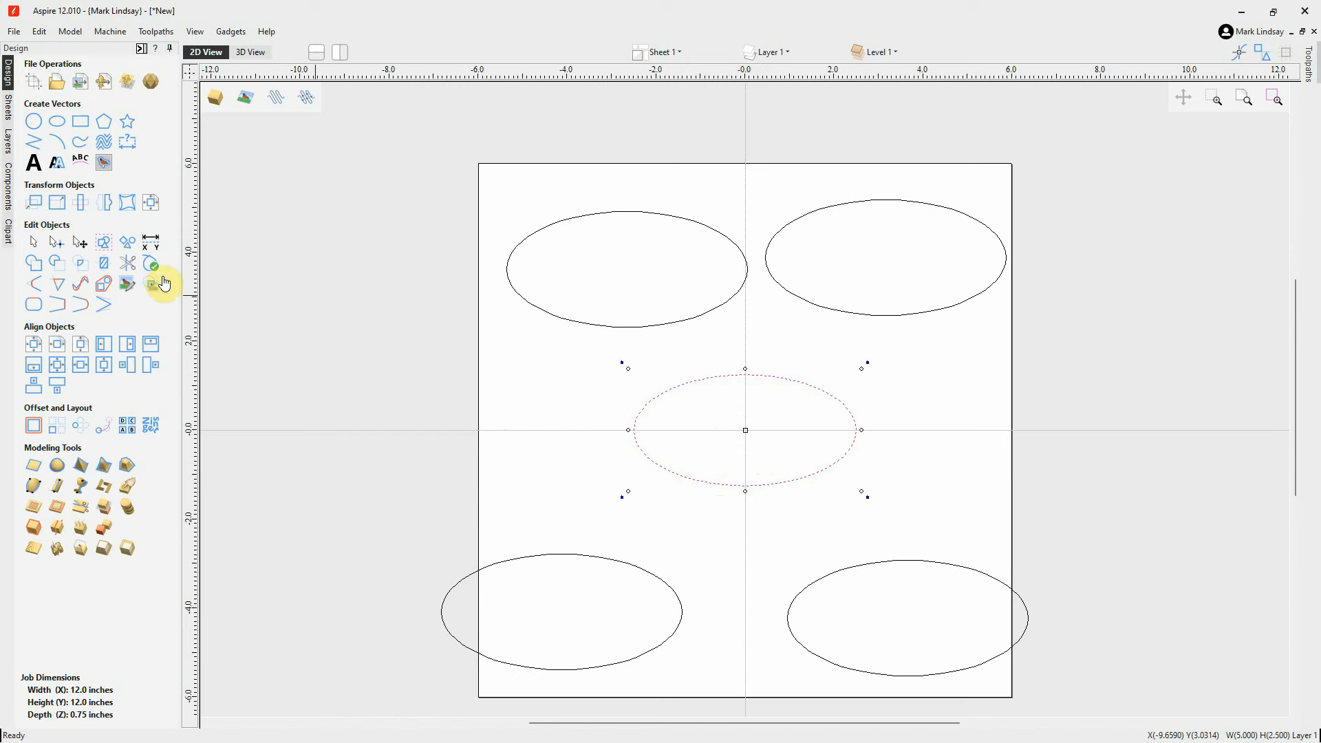
{"action": "left_click", "coordinate": [530, 475]}
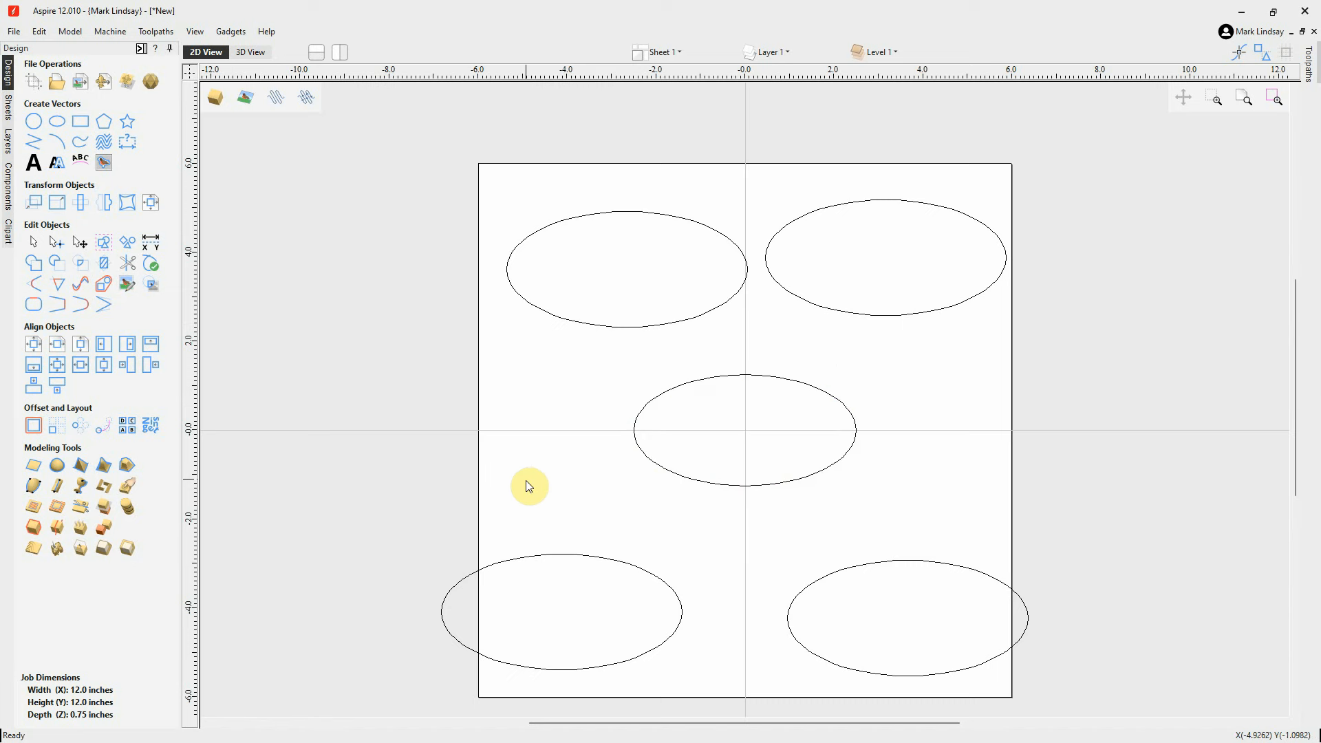
Reopen the upper-left ellipse with the Draw Ellipse tool and set its width to 5.0 and height to 3 inches
{"action": "left_click", "coordinate": [602, 327]}
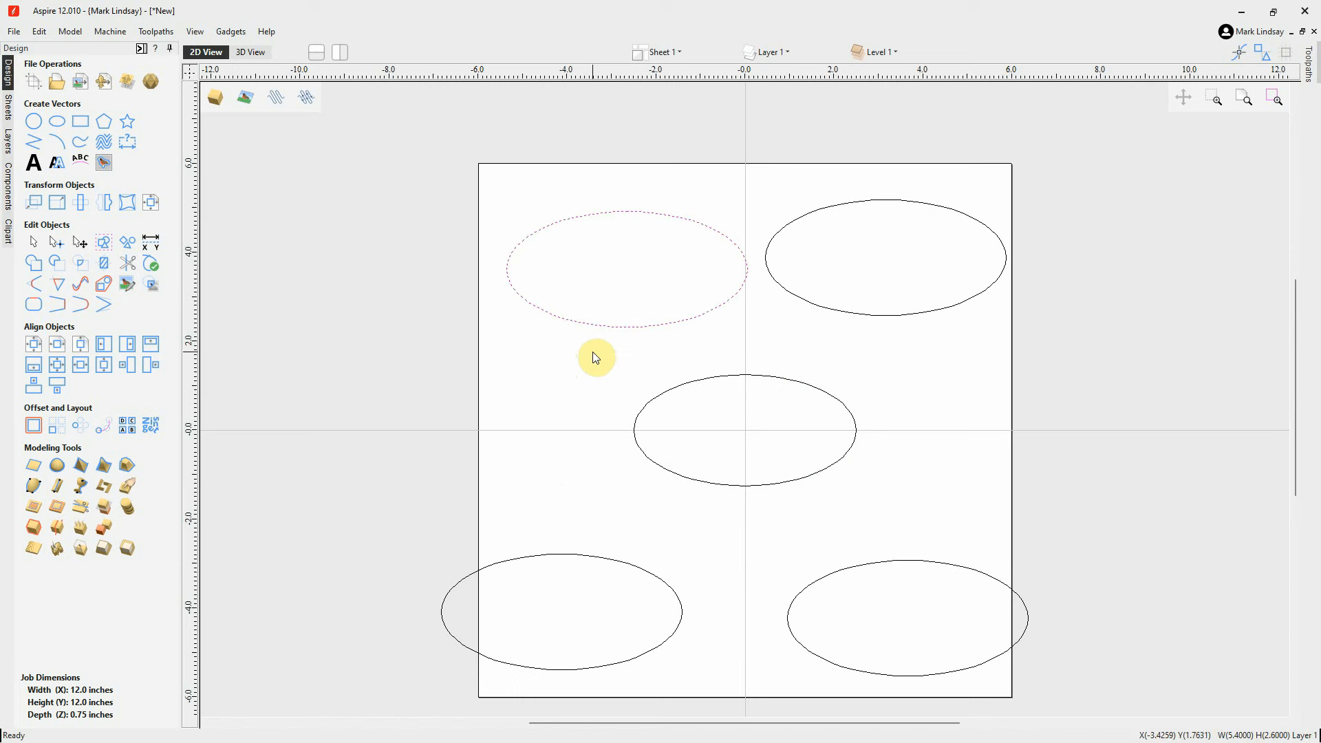
{"action": "key", "text": "e"}
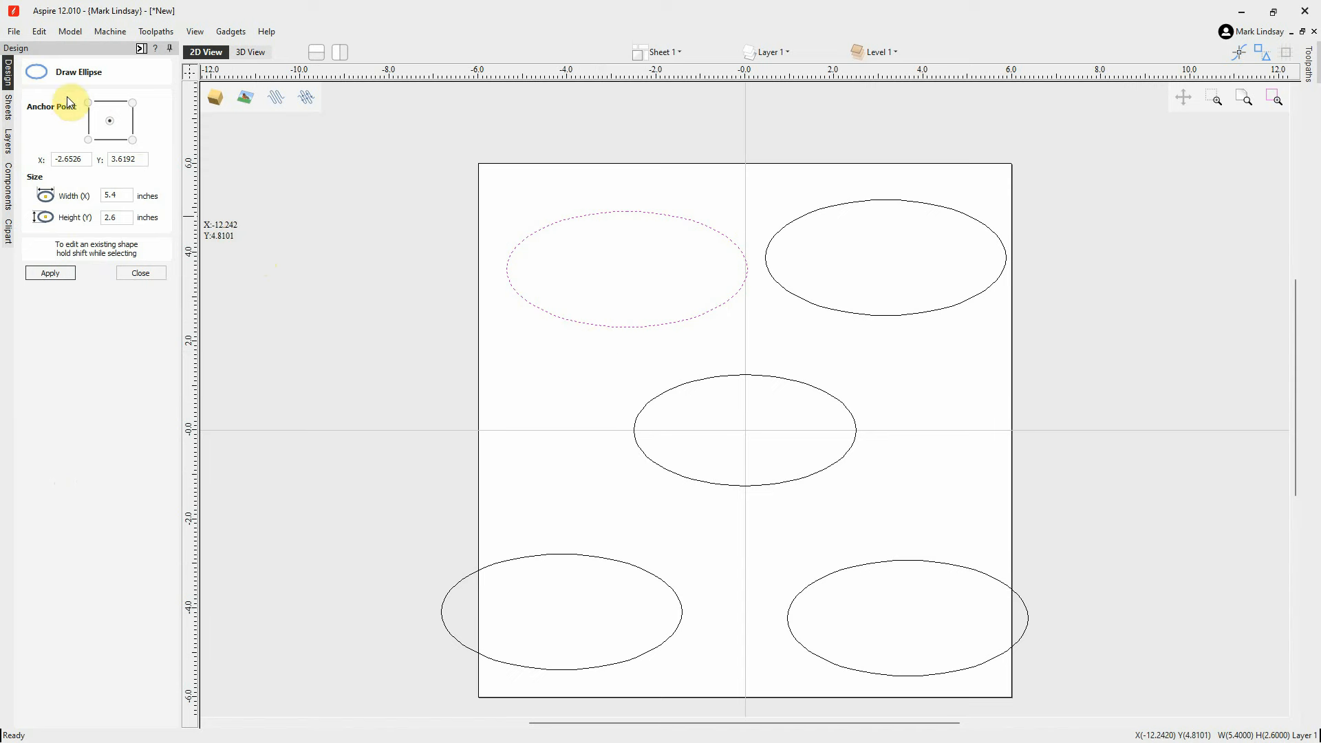
{"action": "left_click", "coordinate": [111, 194]}
{"action": "left_click_drag", "start_coordinate": [114, 195], "coordinate": [125, 194]}
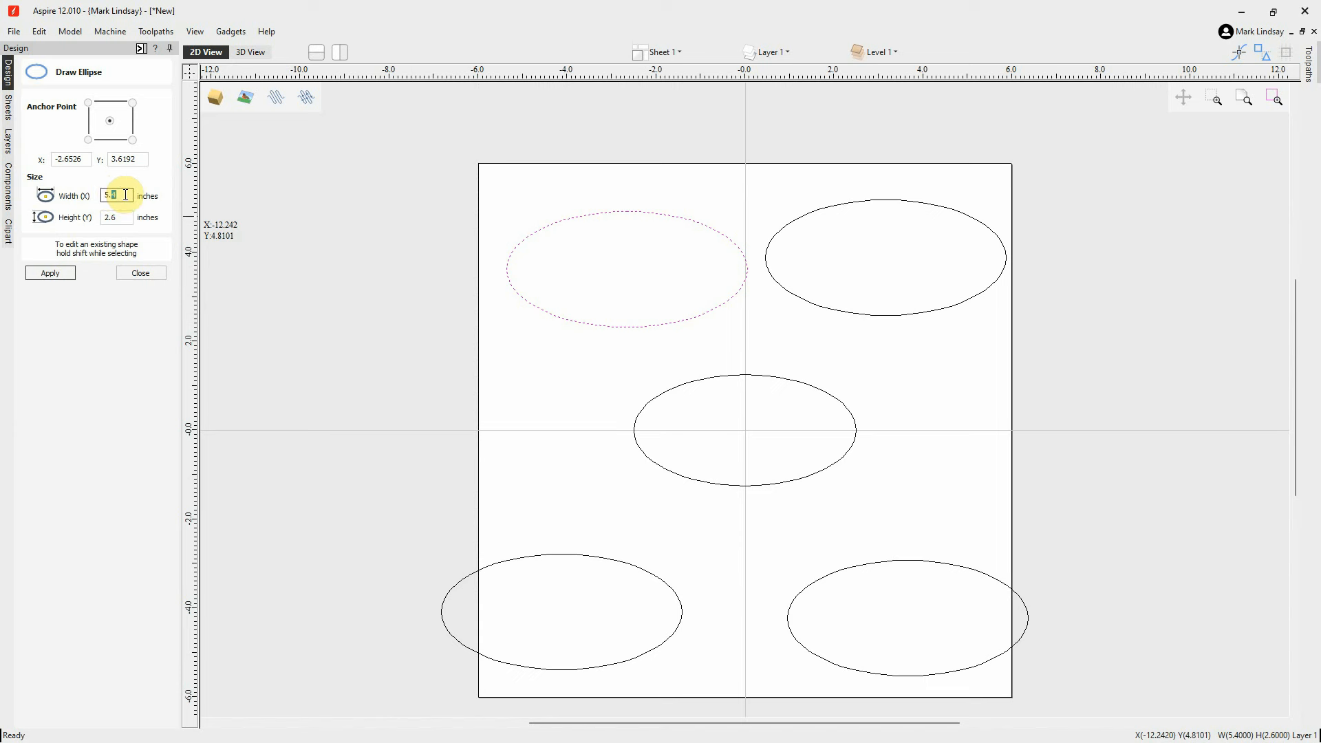
{"action": "type", "text": "0"}
{"action": "left_click", "coordinate": [110, 217]}
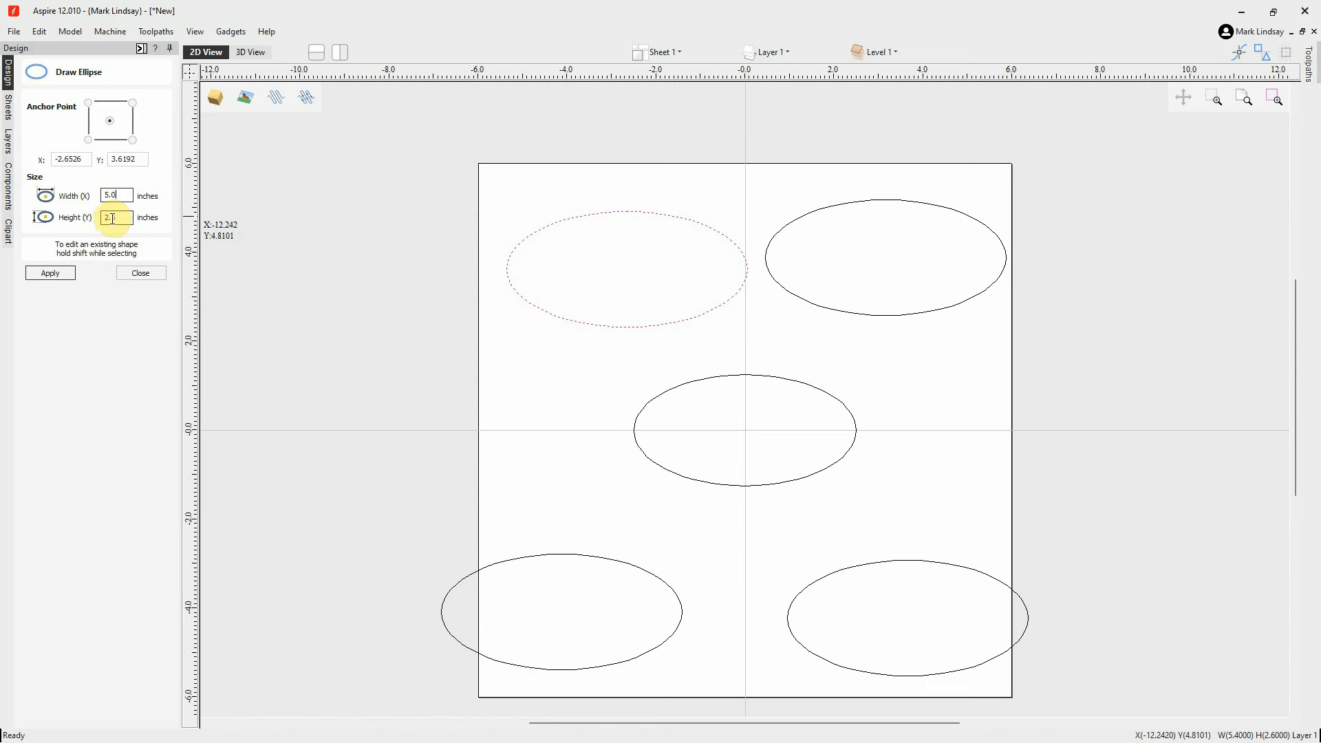
{"action": "double_click", "coordinate": [113, 219]}
{"action": "type", "text": "3"}
{"action": "left_click", "coordinate": [56, 274]}
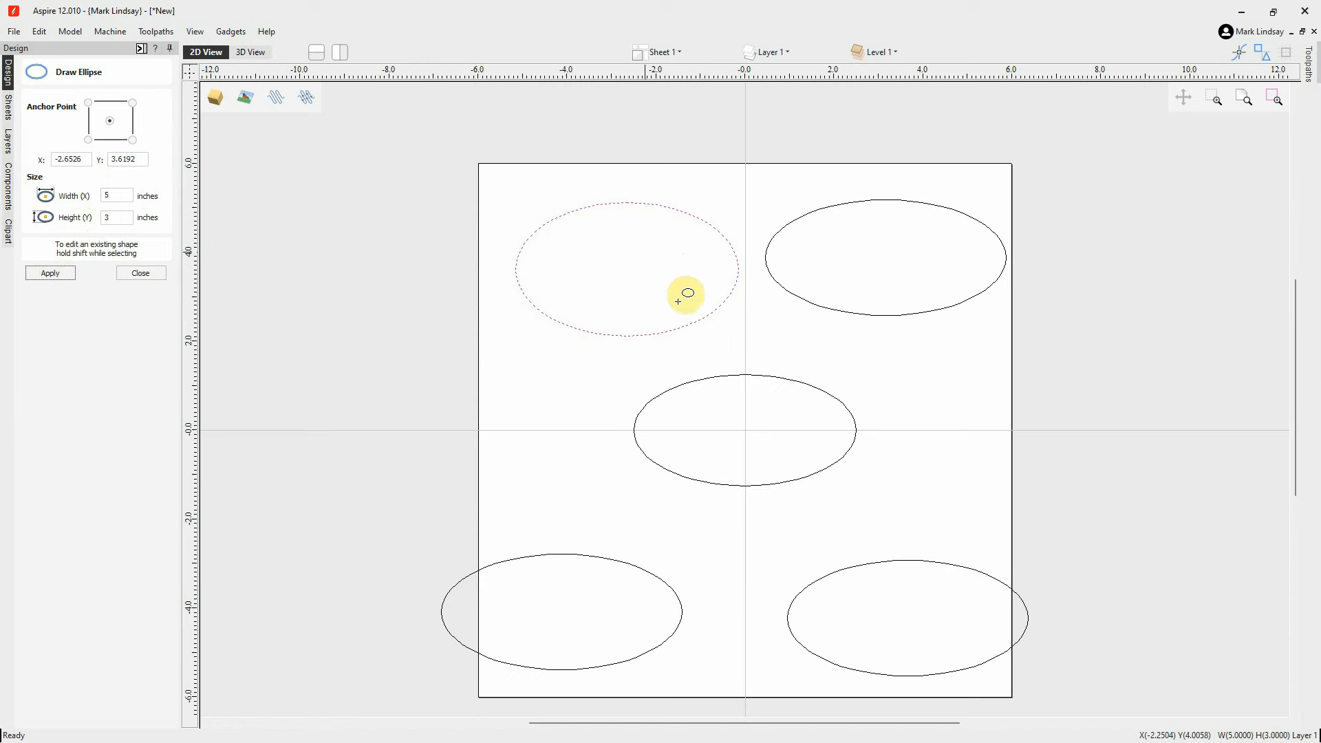
{"action": "left_click", "coordinate": [141, 274]}
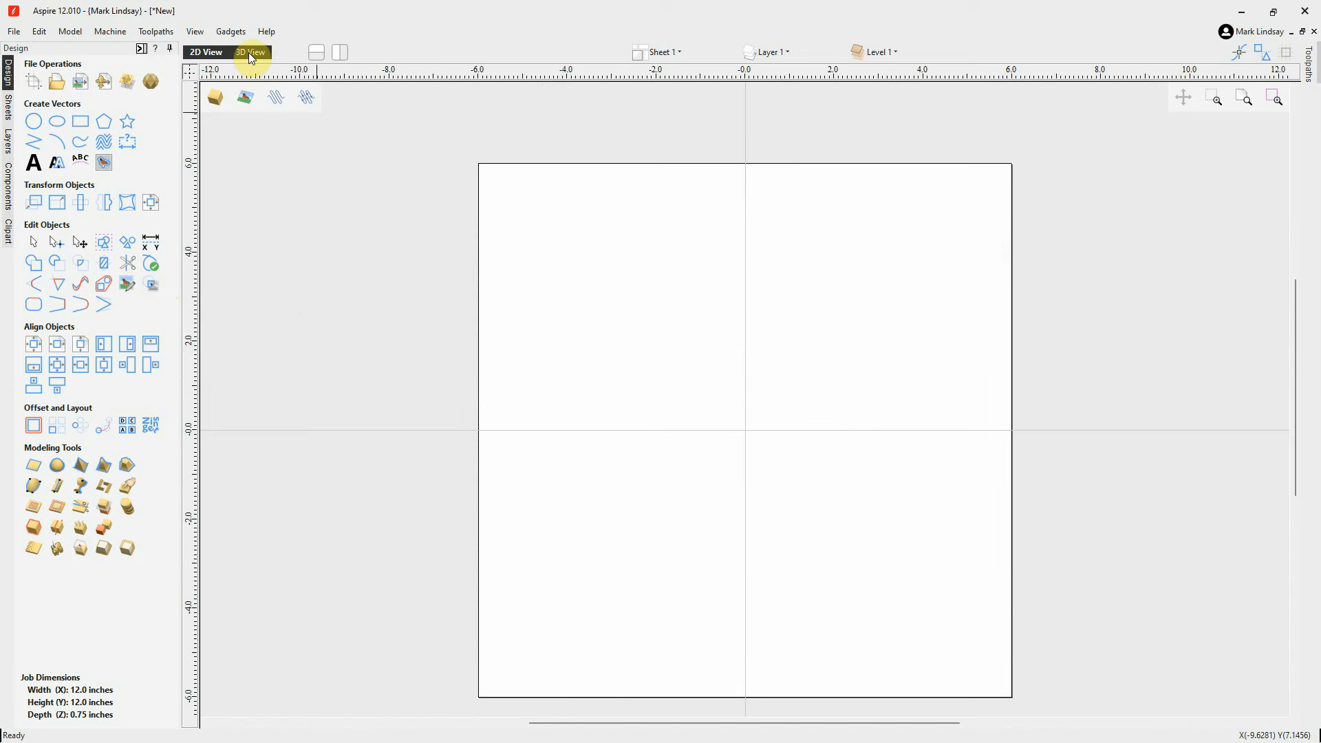
Draw an ellipse in the 3D view freehand from its centre at X 0, Y 0, about 5.4 inches wide and 2.6 inches high
{"action": "left_click", "coordinate": [251, 55]}
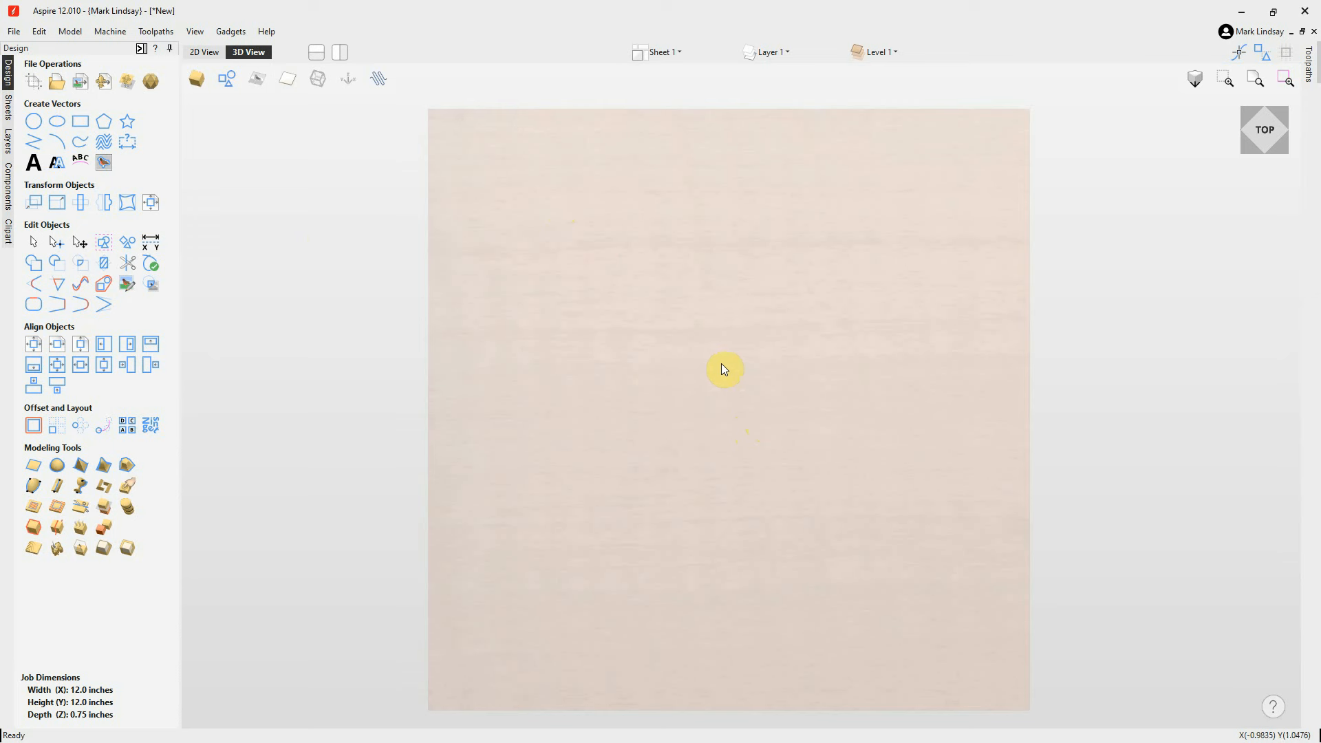
{"action": "left_click", "coordinate": [57, 124]}
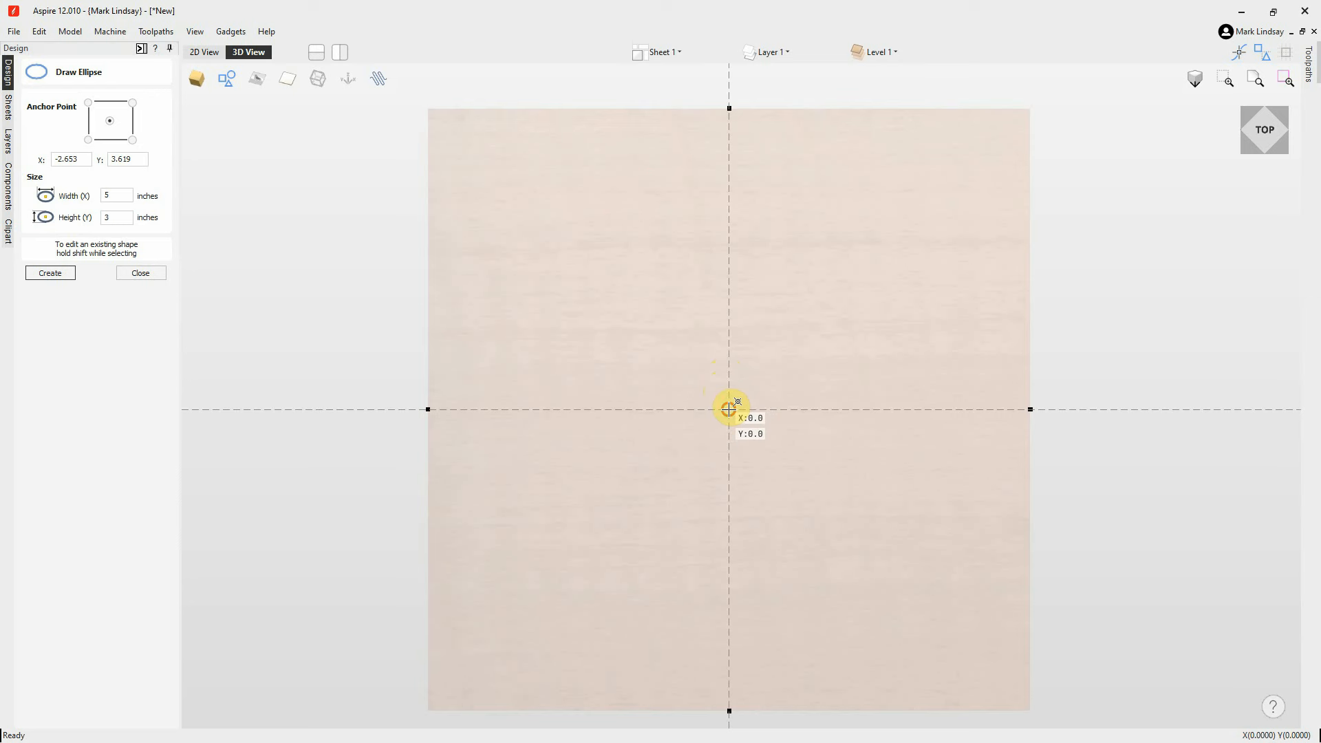
{"action": "left_click_drag", "start_coordinate": [729, 409], "coordinate": [864, 472]}
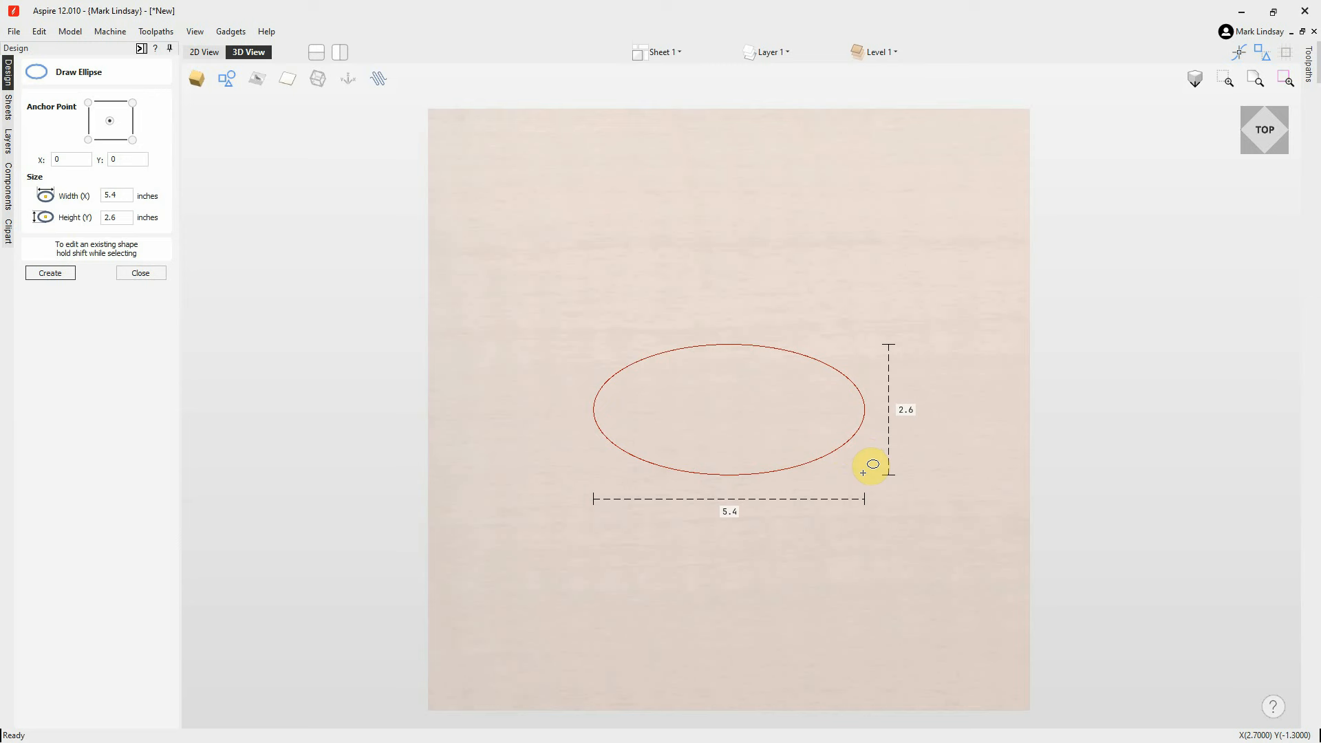
{"action": "left_click_drag", "start_coordinate": [864, 473], "coordinate": [864, 473]}
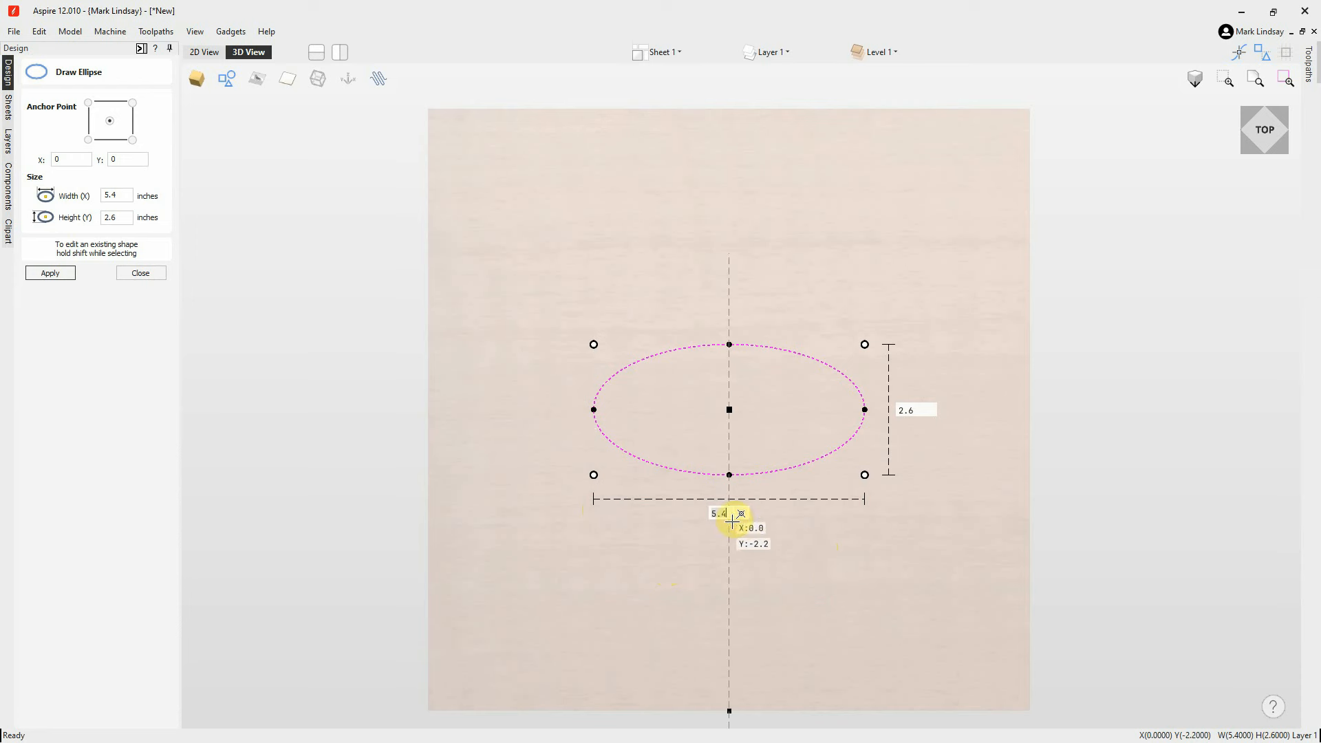
Set the new ellipse's width to 5 inches and its height to 2 inches
{"action": "left_click", "coordinate": [703, 514]}
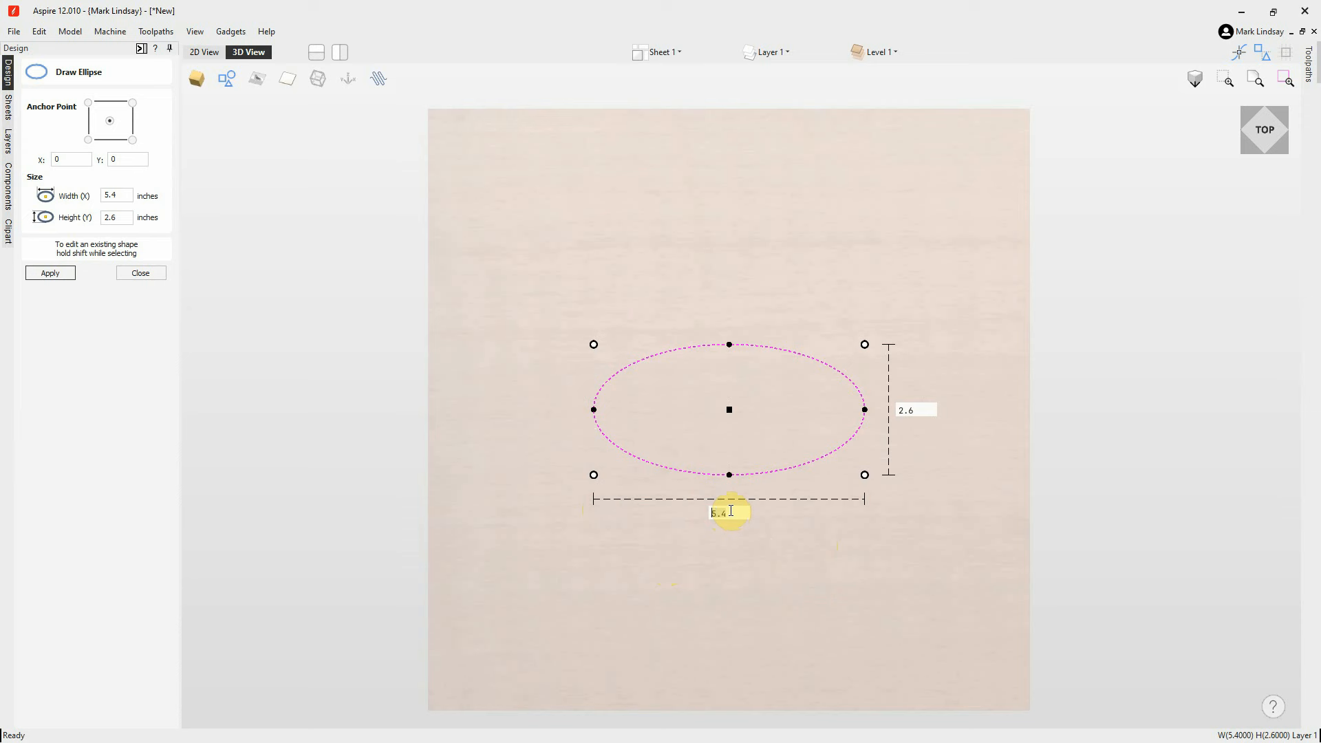
{"action": "type", "text": "5"}
{"action": "key", "text": "Return"}
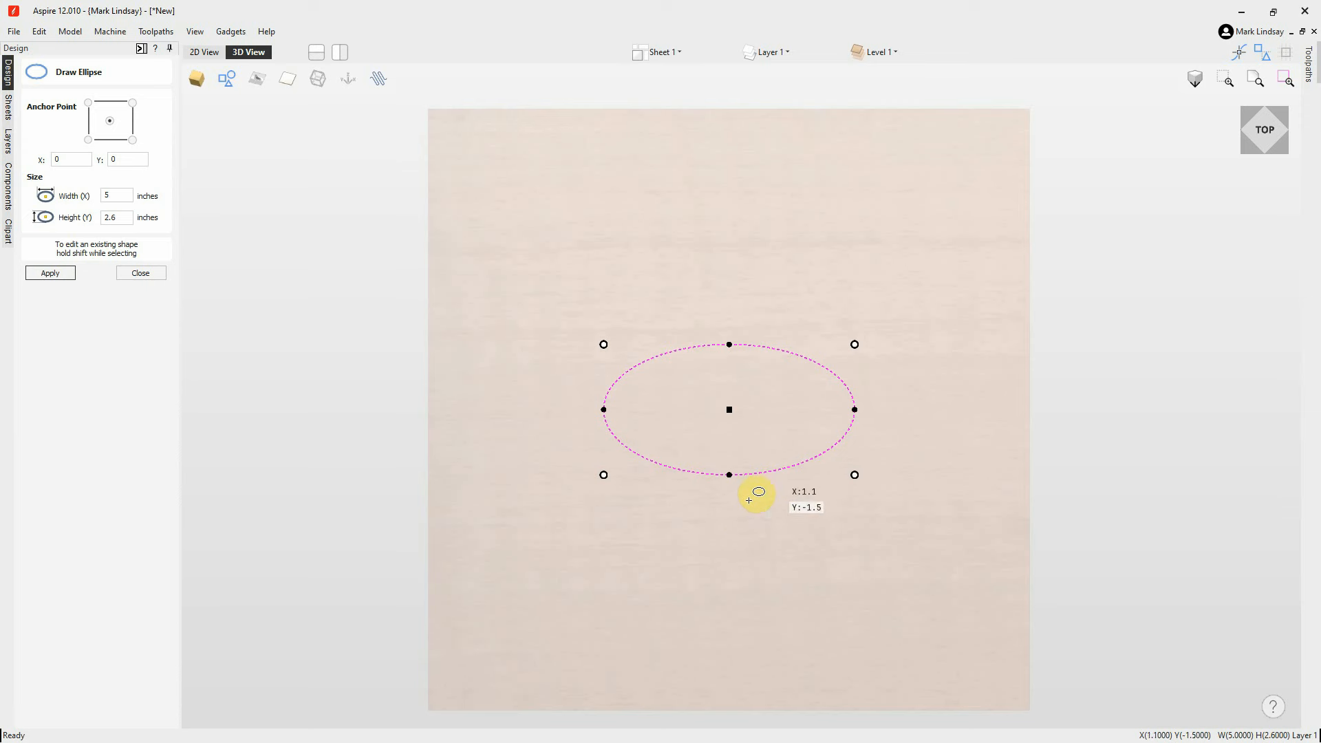
{"action": "mouse_move", "coordinate": [853, 477]}
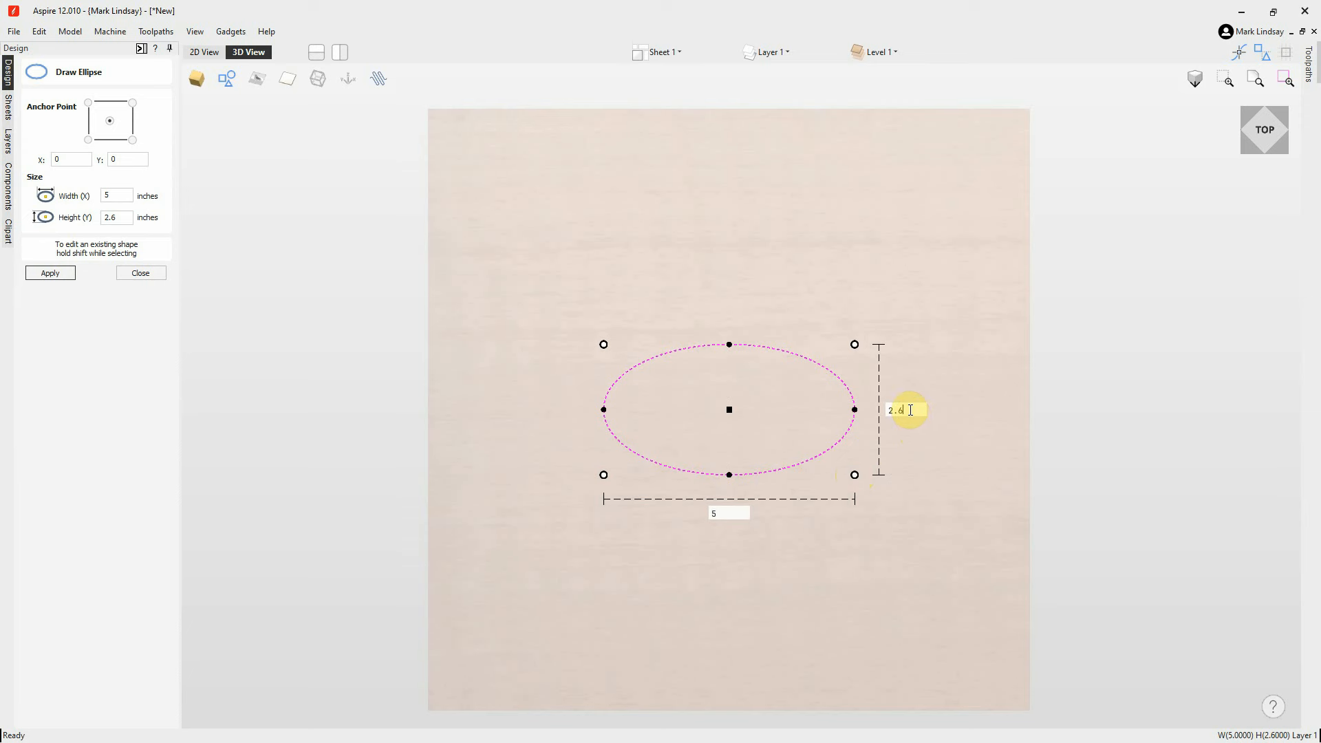
{"action": "left_click", "coordinate": [899, 411]}
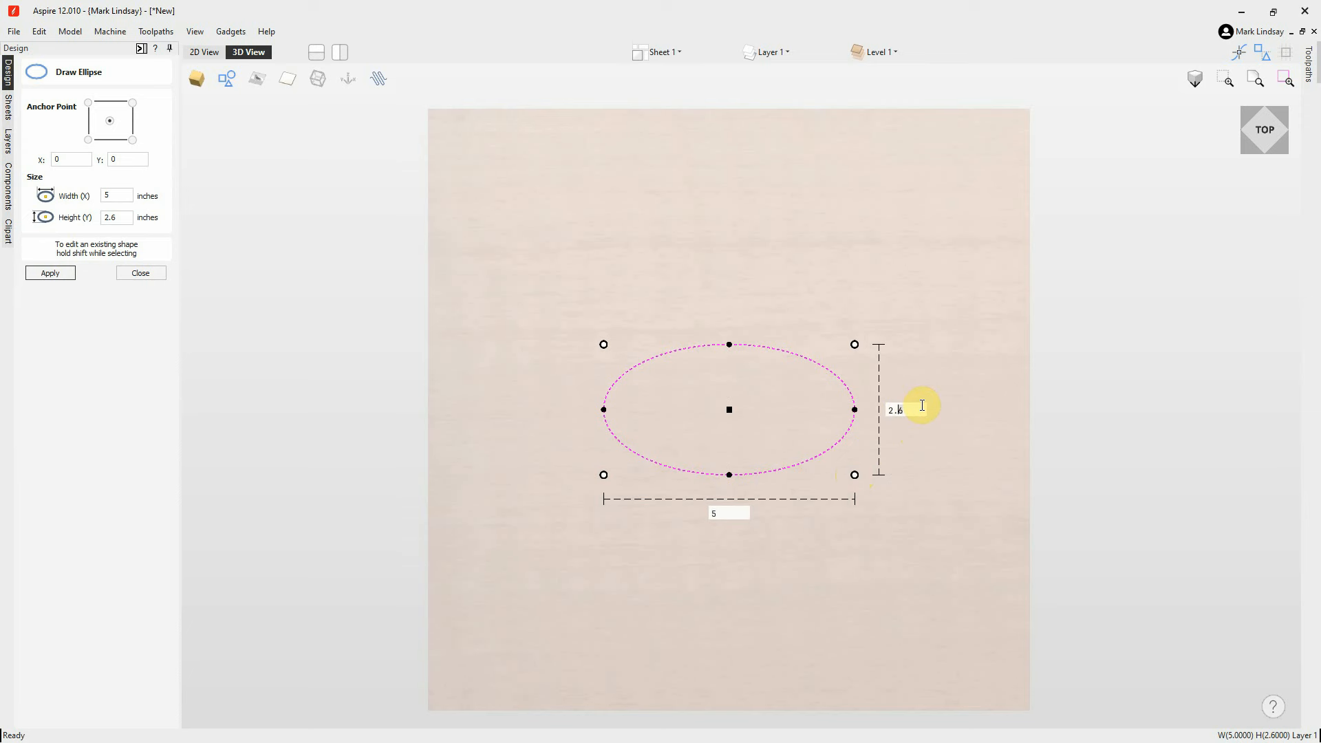
{"action": "type", "text": "0"}
{"action": "key", "text": "Return"}
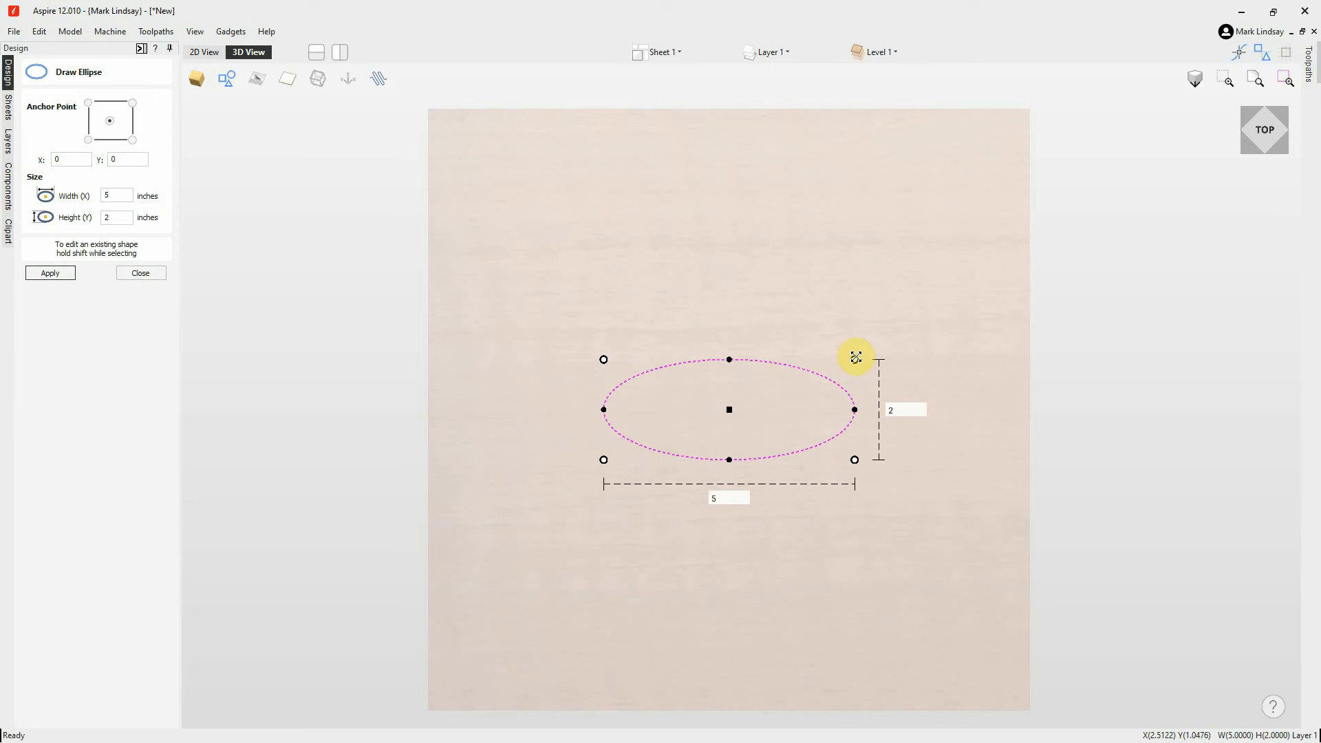
Try resizing the ellipse from its corner points
{"action": "mouse_move", "coordinate": [603, 459]}
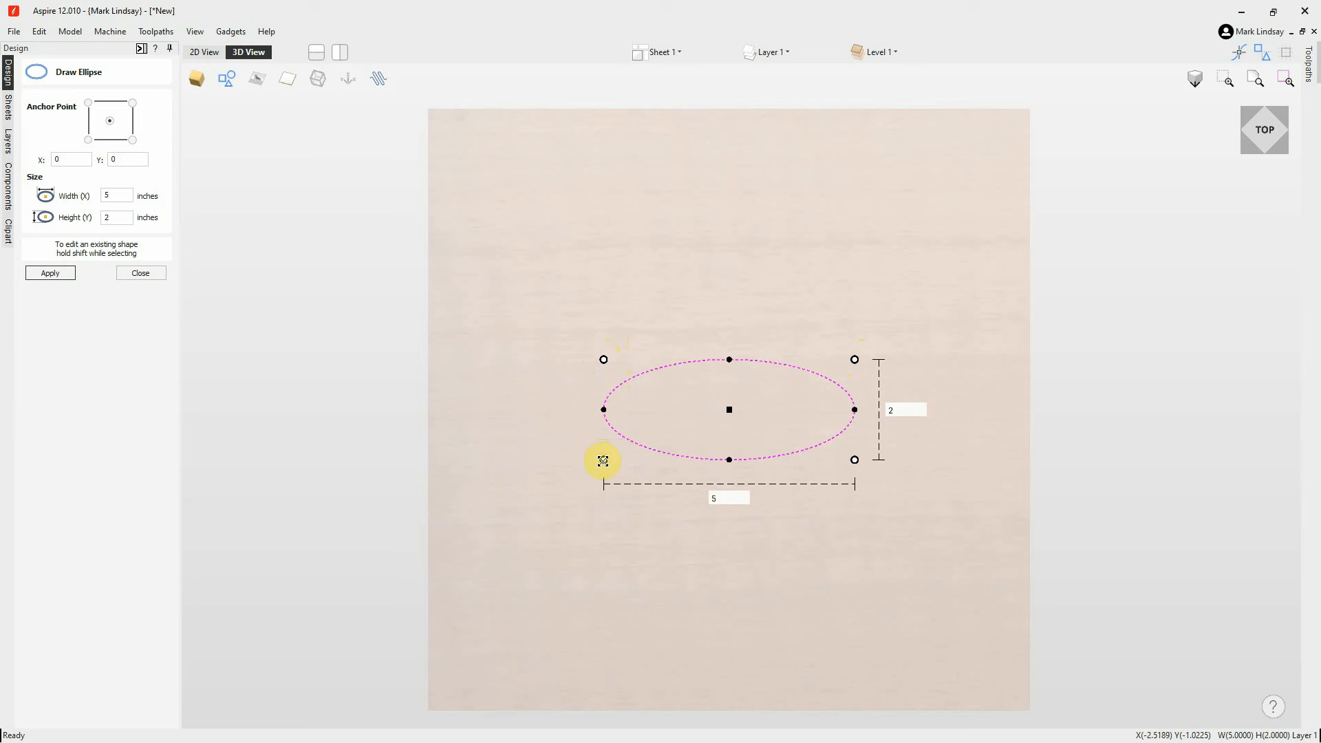
{"action": "mouse_move", "coordinate": [602, 461]}
{"action": "left_mouse_down"}
{"action": "mouse_move", "coordinate": [534, 501]}
{"action": "mouse_move", "coordinate": [597, 463]}
{"action": "left_mouse_up"}
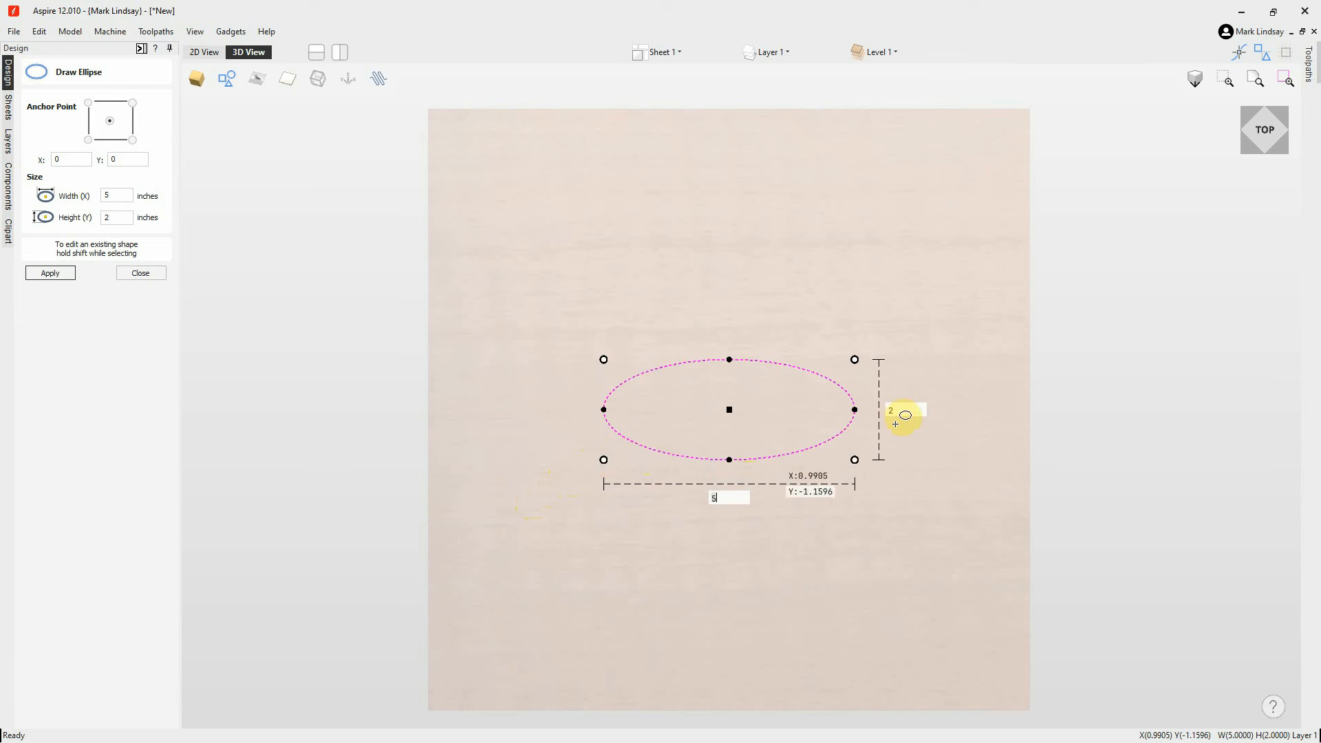
{"action": "mouse_move", "coordinate": [855, 459]}
{"action": "left_mouse_down"}
{"action": "mouse_move", "coordinate": [910, 508]}
{"action": "mouse_move", "coordinate": [846, 458]}
{"action": "left_mouse_up"}
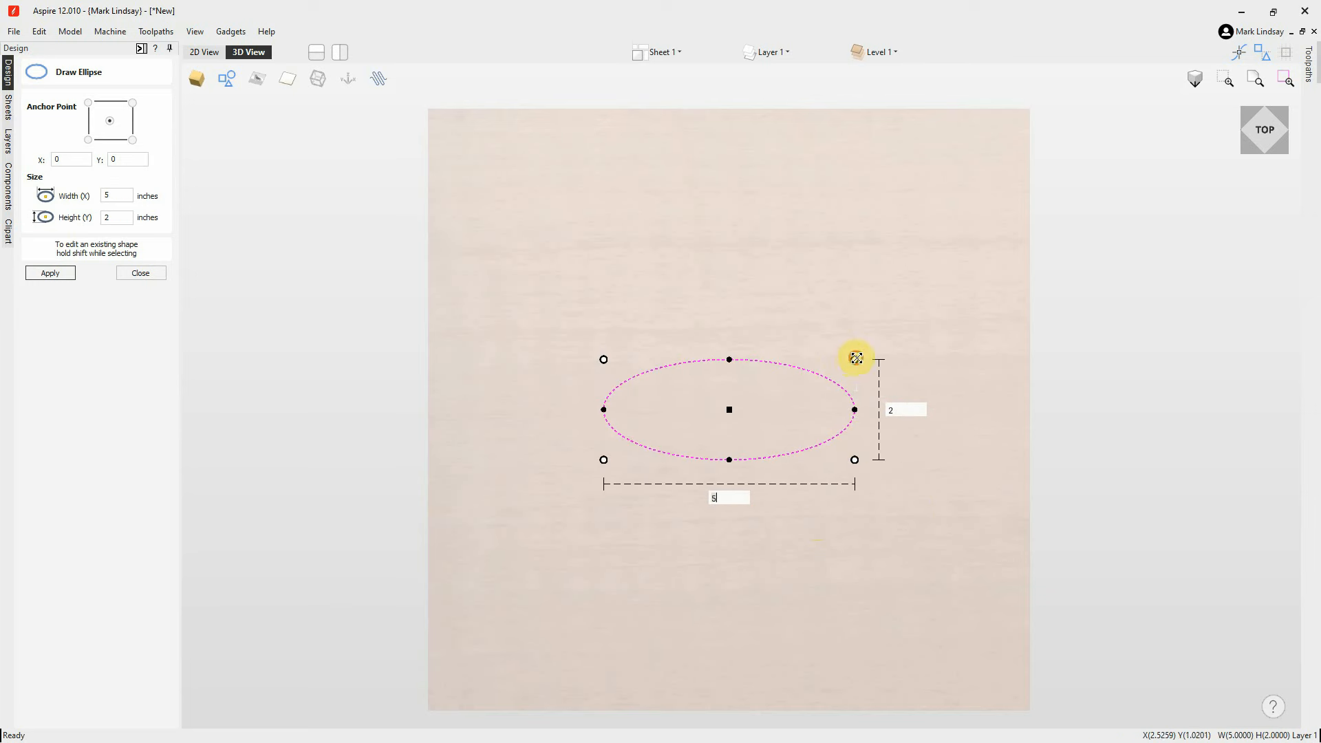
{"action": "left_click_drag", "start_coordinate": [856, 358], "coordinate": [812, 356]}
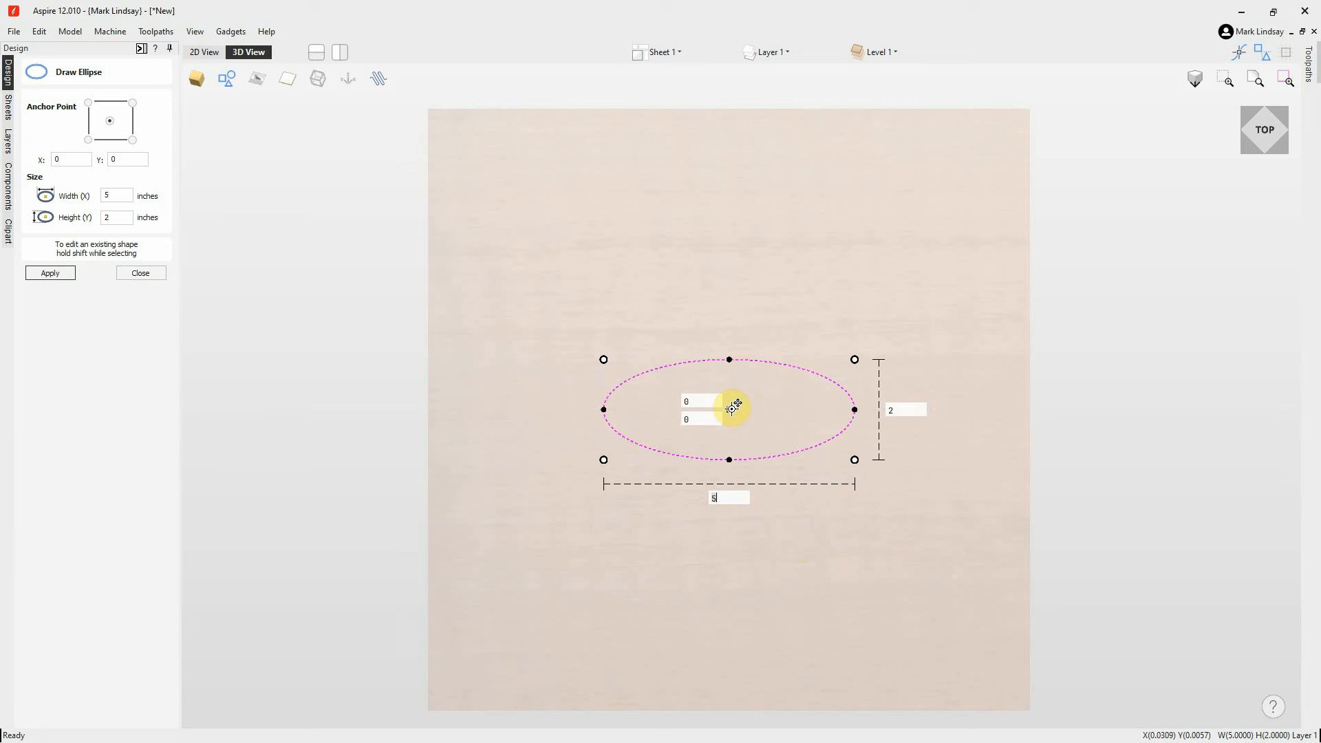
Move the ellipse towards the job's upper-left corner and stretch it by its edge points to about 5.5 inches wide and 2.5 inches high
{"action": "left_click_drag", "start_coordinate": [733, 409], "coordinate": [608, 287]}
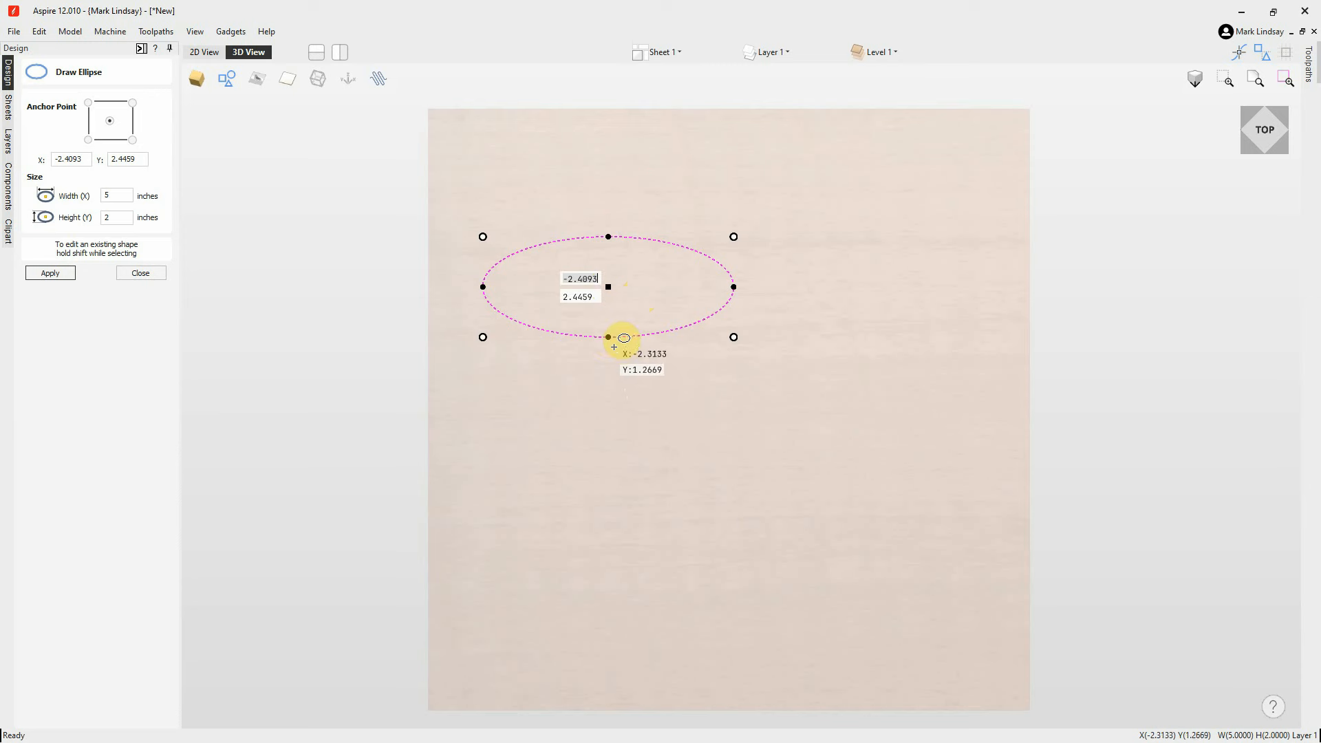
{"action": "mouse_move", "coordinate": [609, 338]}
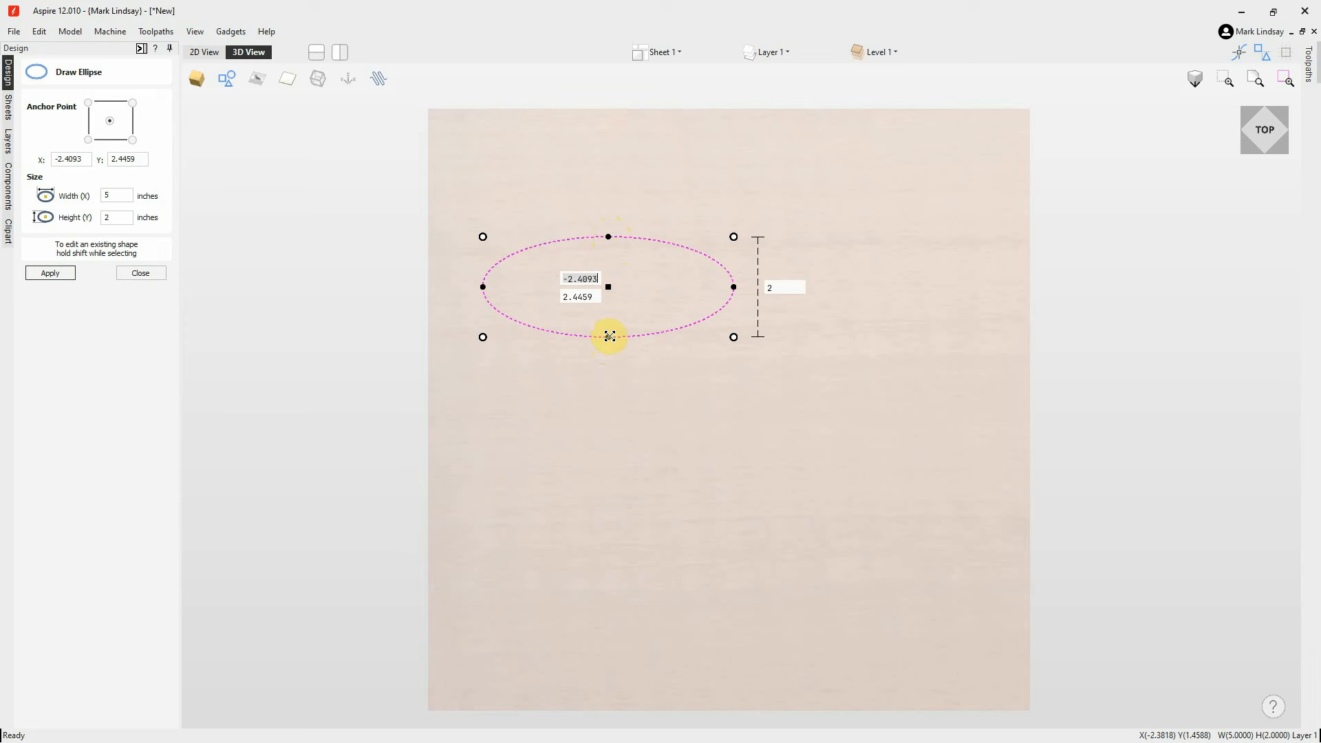
{"action": "mouse_move", "coordinate": [610, 336]}
{"action": "left_mouse_down"}
{"action": "mouse_move", "coordinate": [604, 380]}
{"action": "mouse_move", "coordinate": [607, 336]}
{"action": "left_mouse_up"}
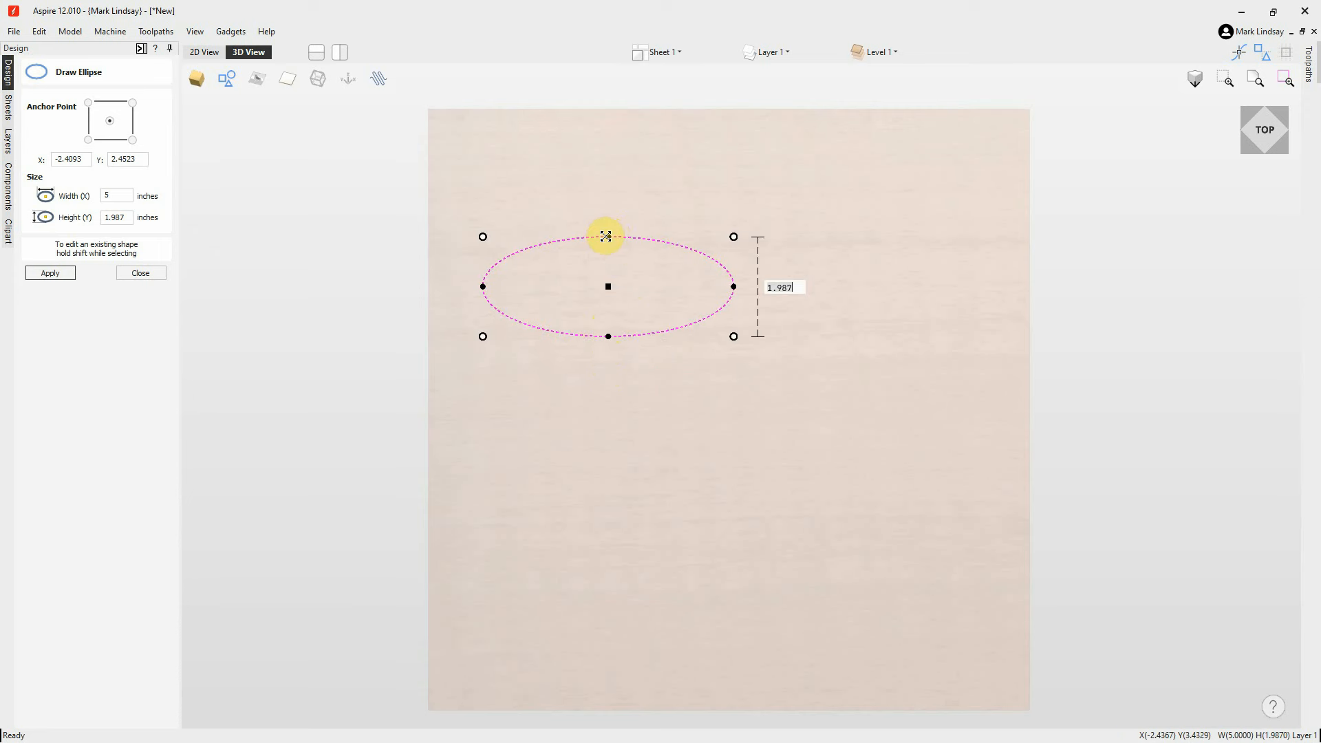
{"action": "left_click_drag", "start_coordinate": [605, 237], "coordinate": [606, 209]}
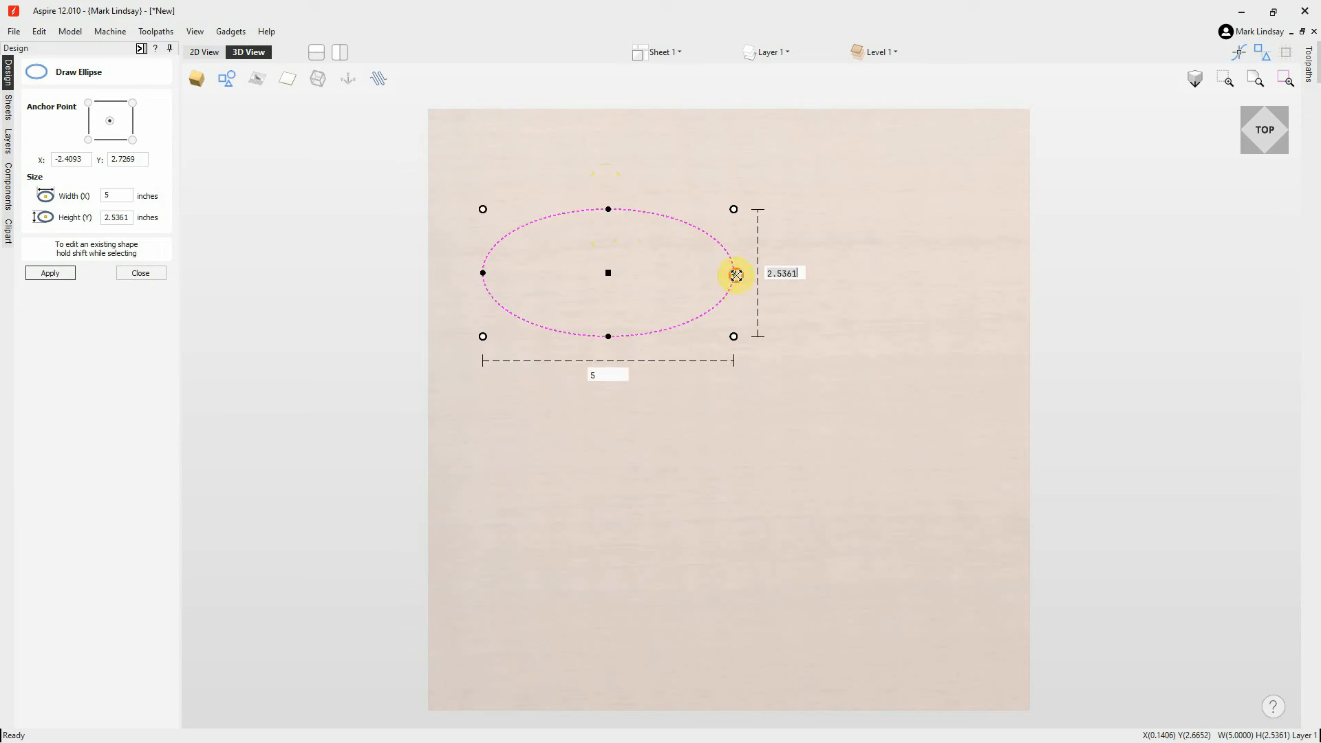
{"action": "left_click_drag", "start_coordinate": [735, 274], "coordinate": [817, 279]}
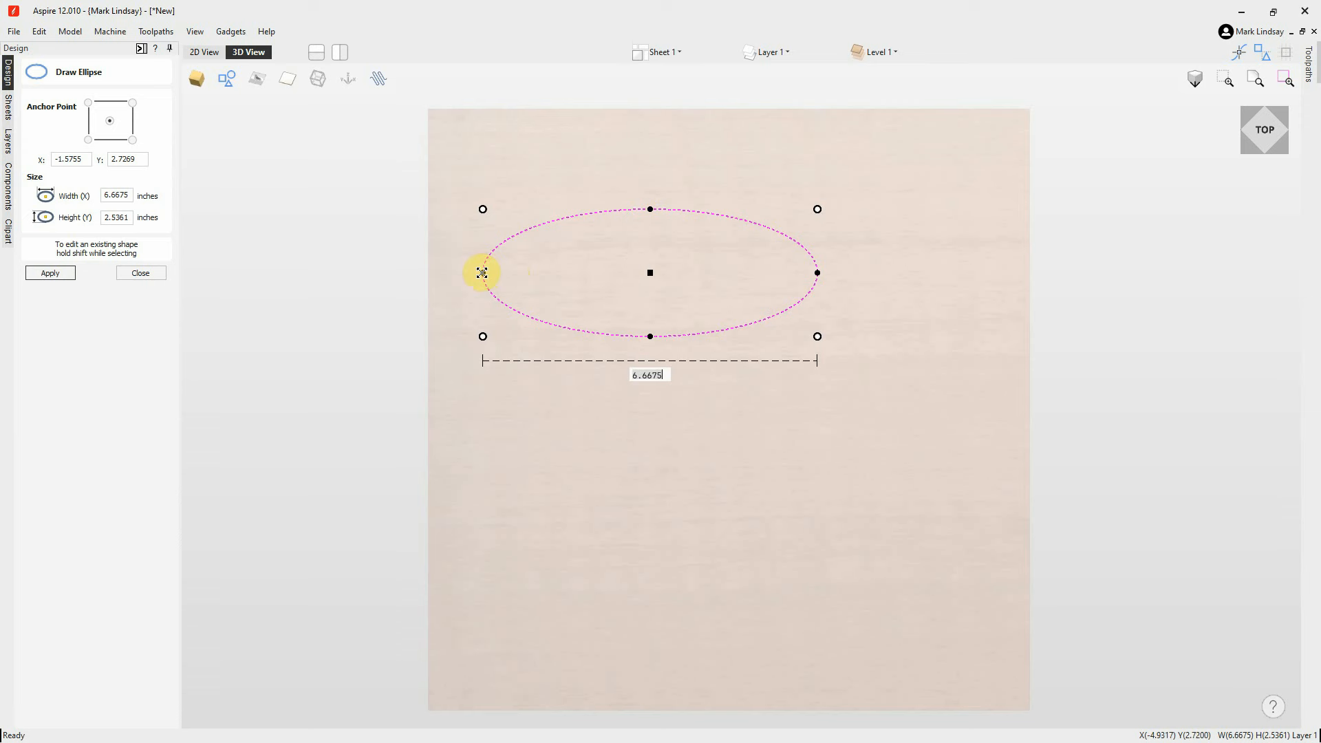
{"action": "left_click_drag", "start_coordinate": [482, 273], "coordinate": [540, 273]}
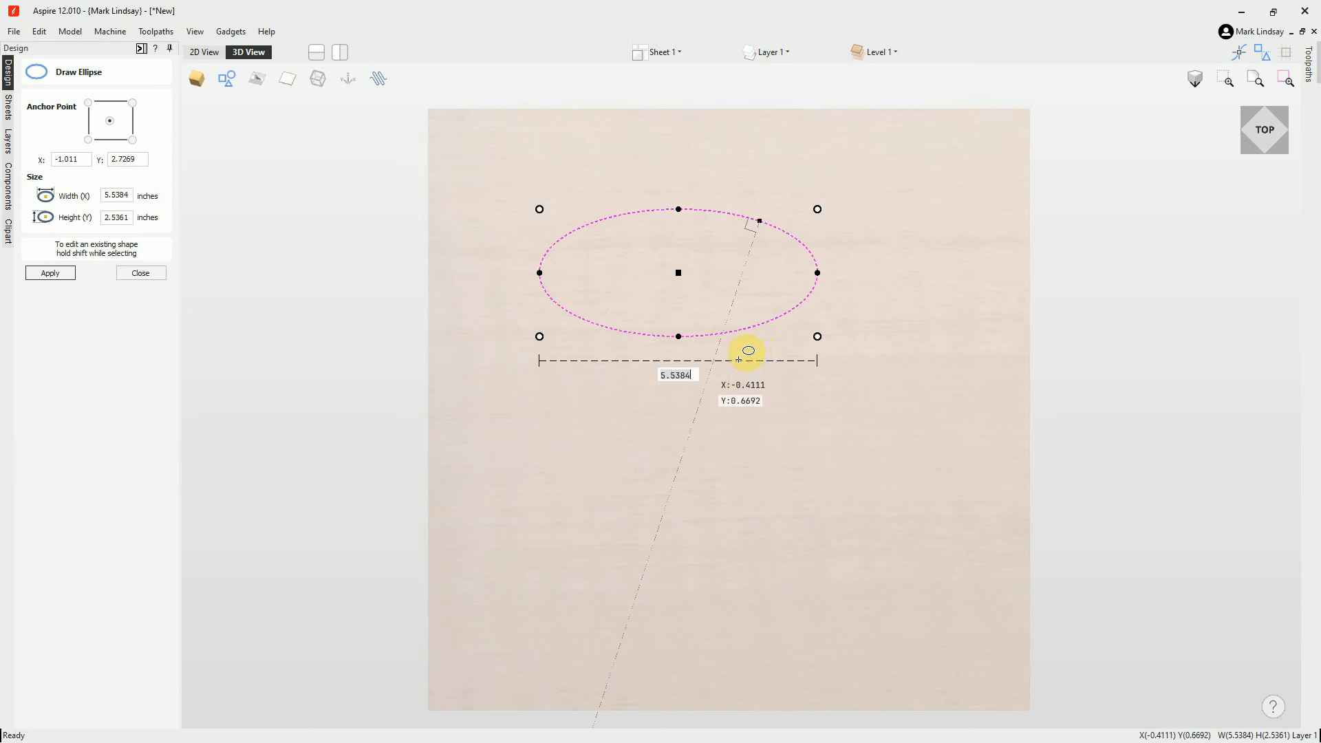
Set the stretched ellipse's width to exactly 5 inches and its height to 2.5 inches
{"action": "left_click_drag", "start_coordinate": [692, 376], "coordinate": [656, 377]}
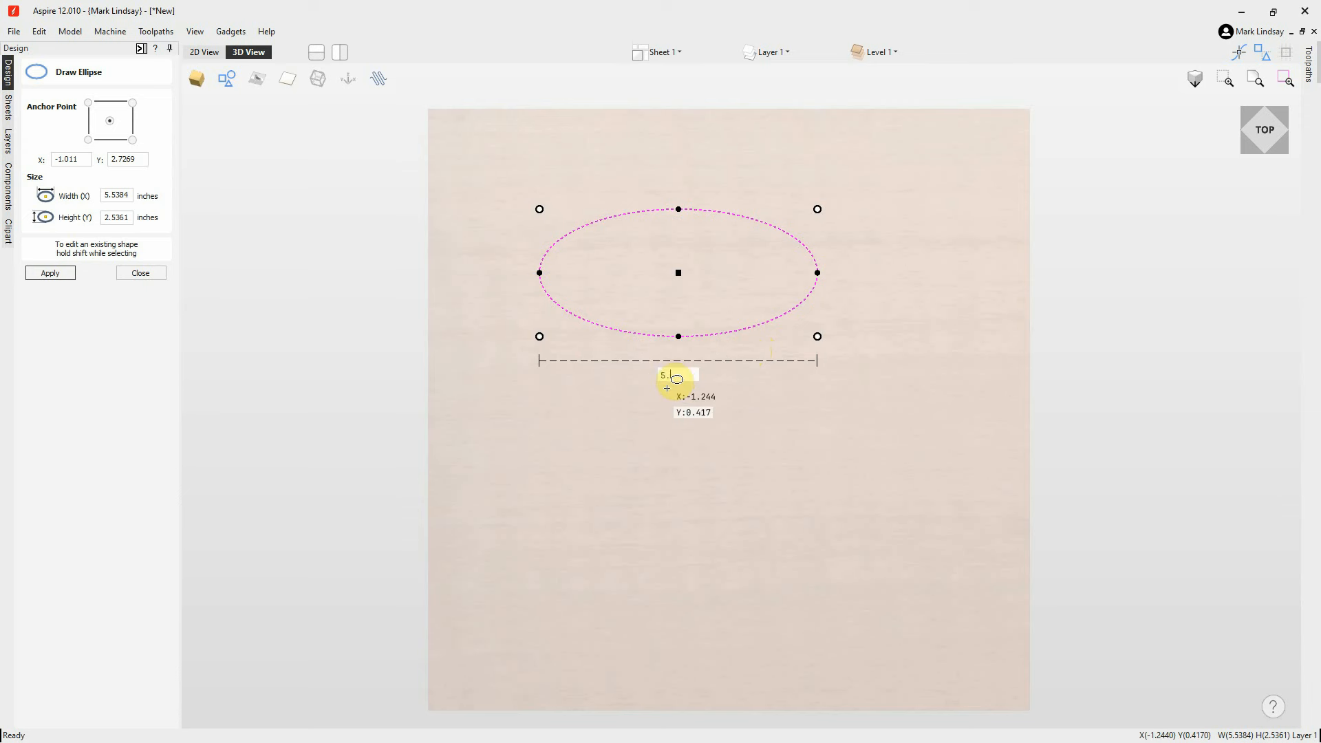
{"action": "type", "text": "5"}
{"action": "key", "text": "Return"}
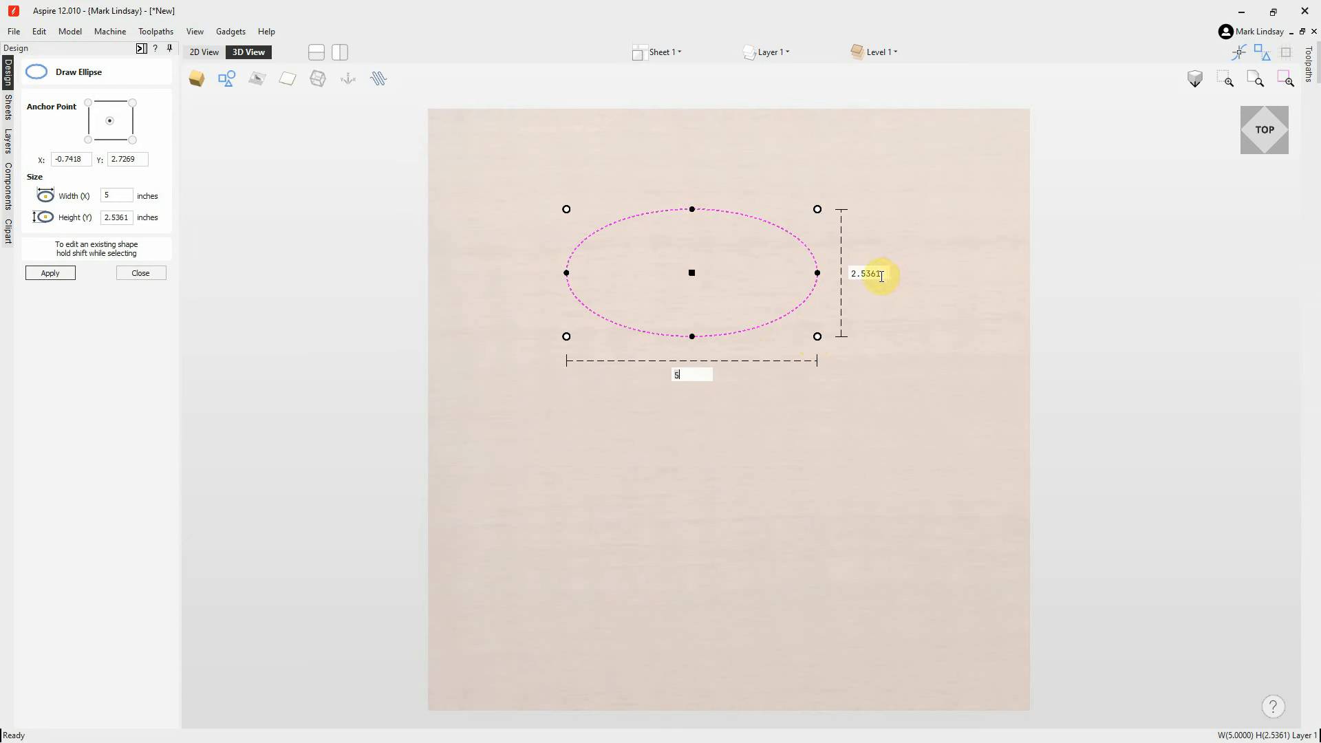
{"action": "left_click_drag", "start_coordinate": [884, 272], "coordinate": [869, 275]}
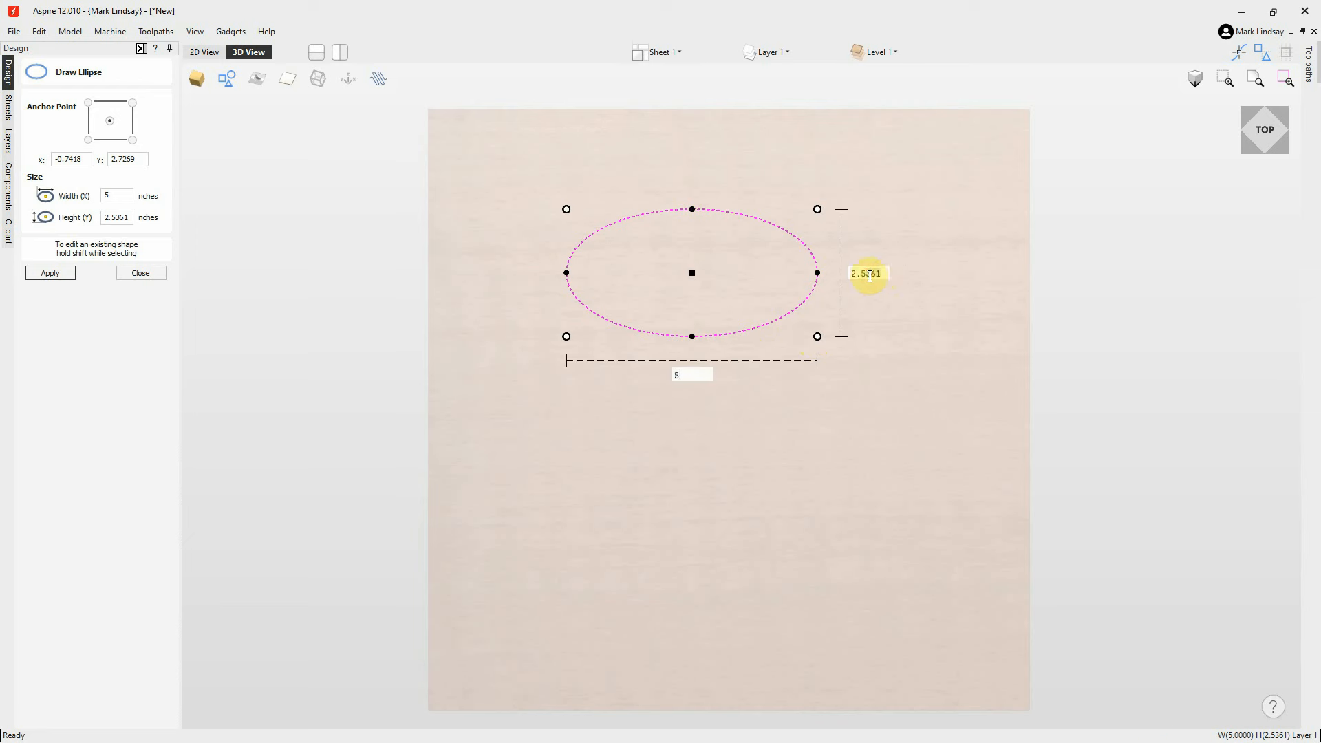
{"action": "key", "text": "BackSpace"}
{"action": "key", "text": "Return"}
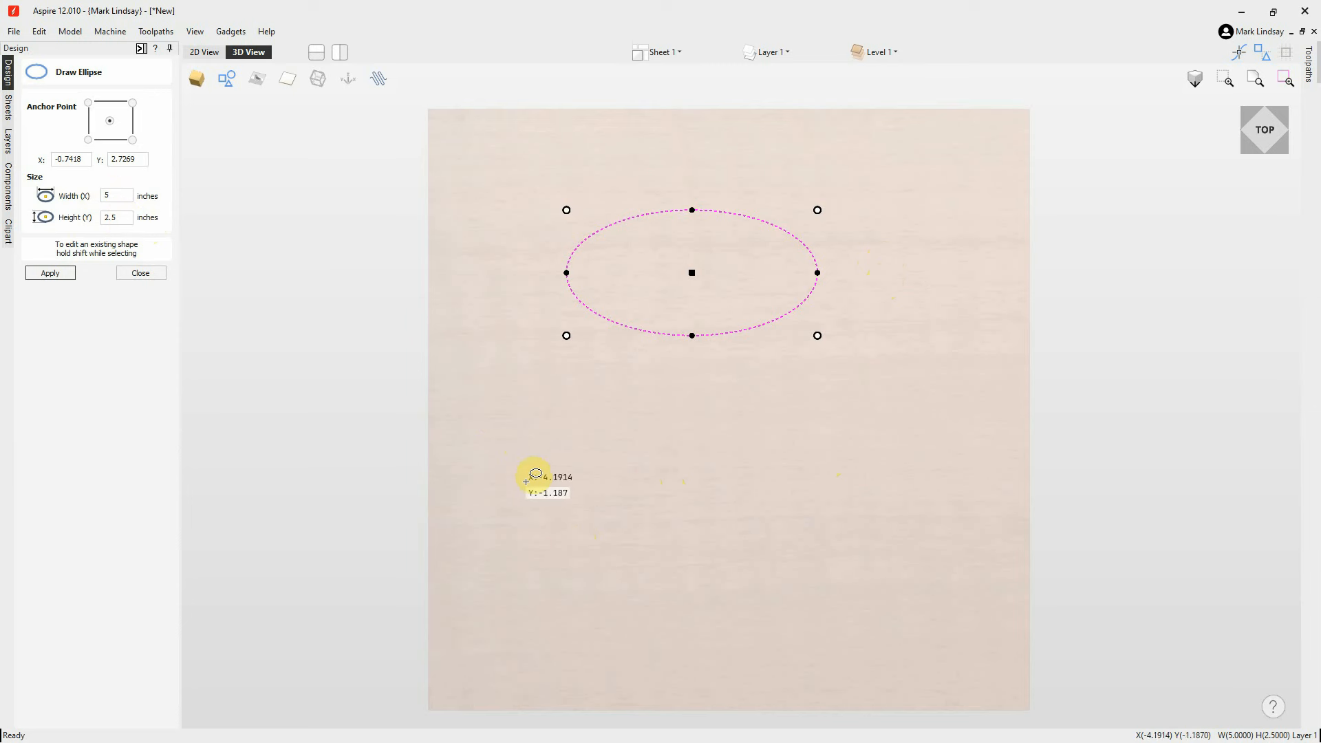
Place four more 5 x 2.5 inch ellipses in the 3D view, two across the middle and two near the job's lower edge
{"action": "left_click", "coordinate": [504, 435]}
{"action": "left_click", "coordinate": [811, 432]}
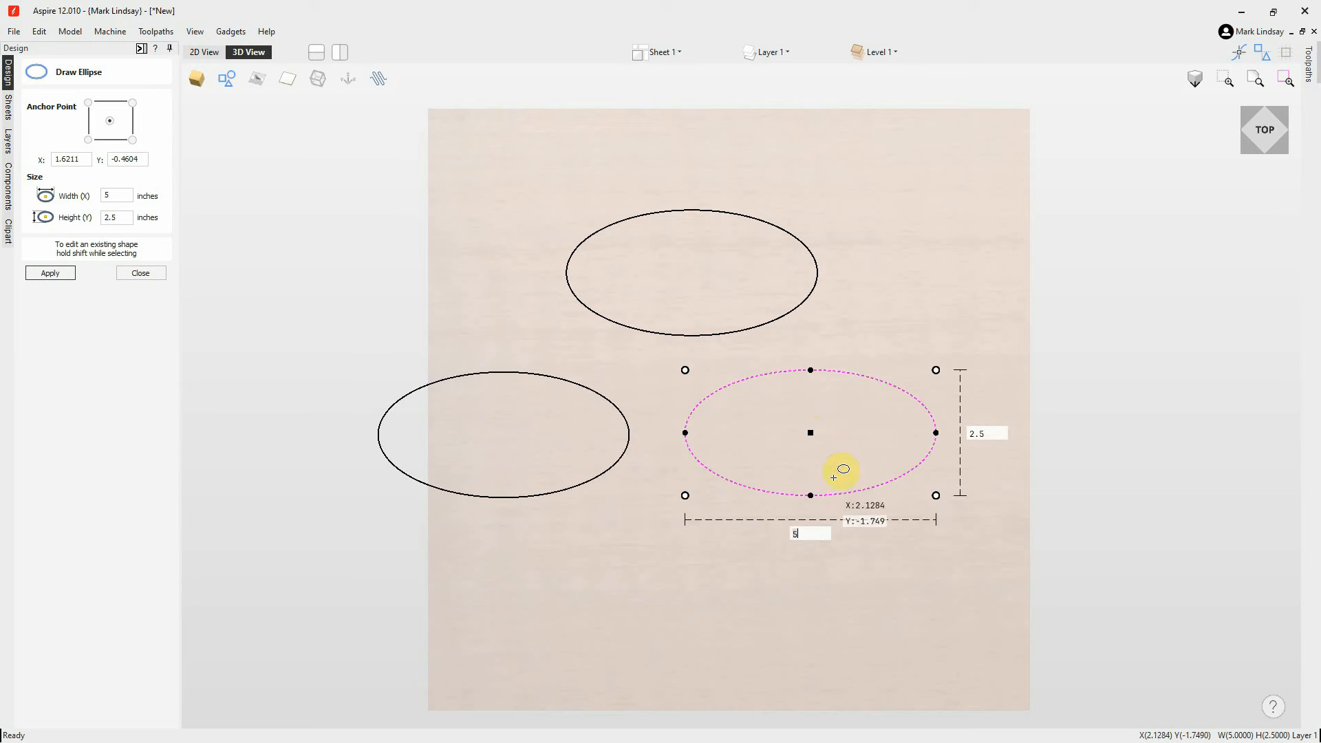
{"action": "left_click", "coordinate": [848, 625]}
{"action": "left_click", "coordinate": [535, 627]}
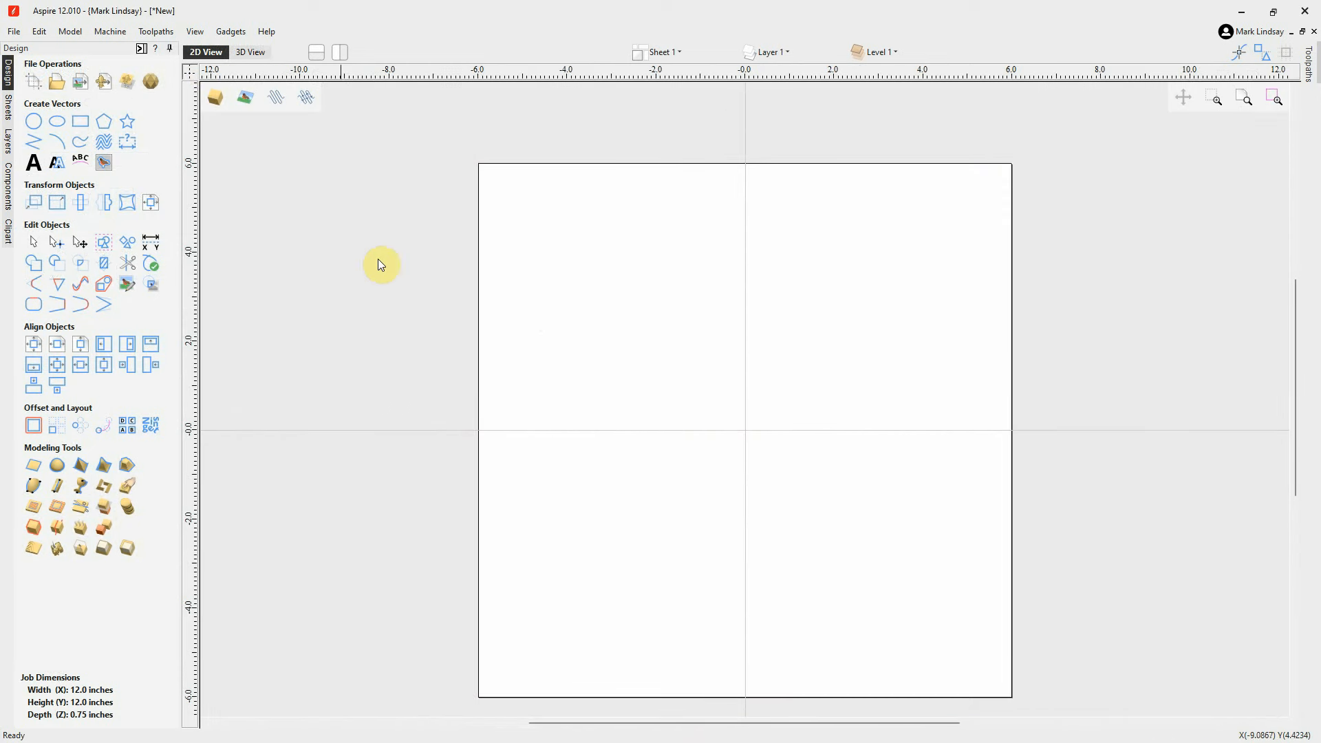
Draw a square-cornered rectangle in the 2D view freehand from X 0, Y 0 down to the right, about 4.5 inches wide and 2.3 inches high
{"action": "left_click", "coordinate": [82, 124]}
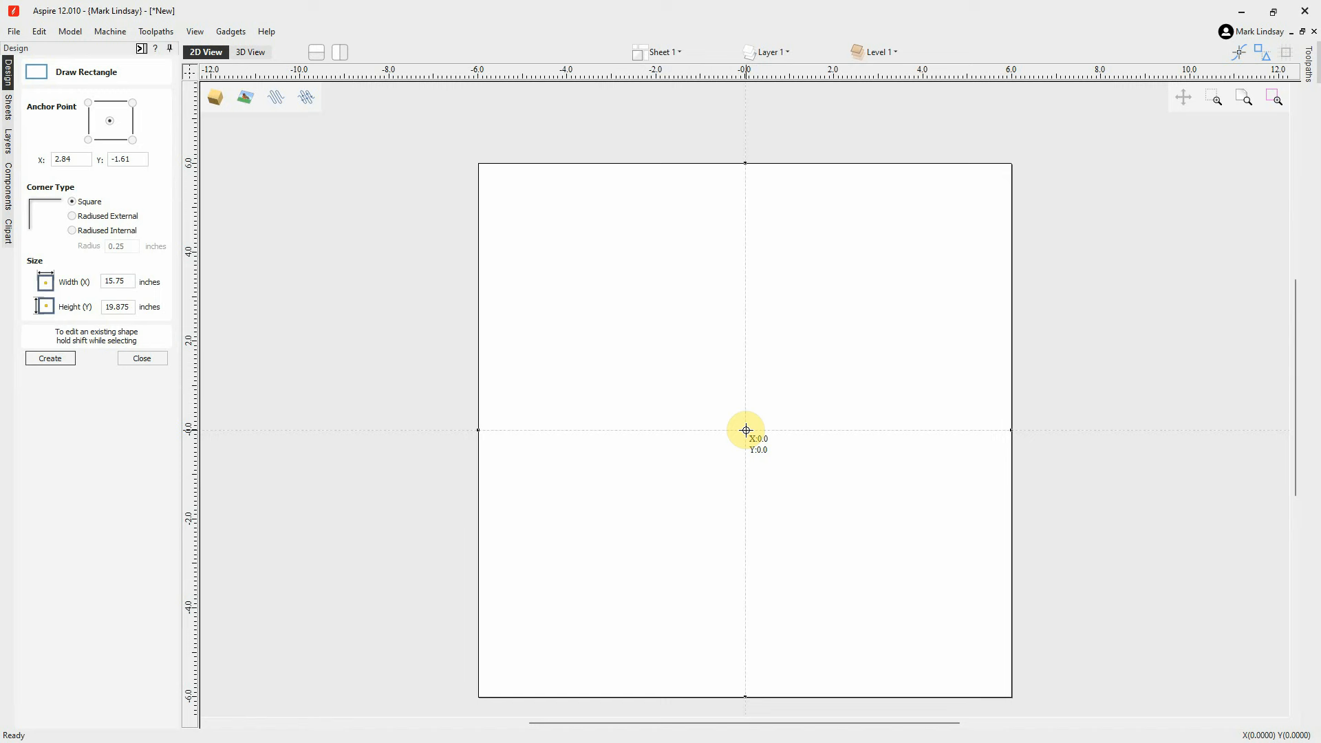
{"action": "left_click_drag", "start_coordinate": [746, 430], "coordinate": [943, 531]}
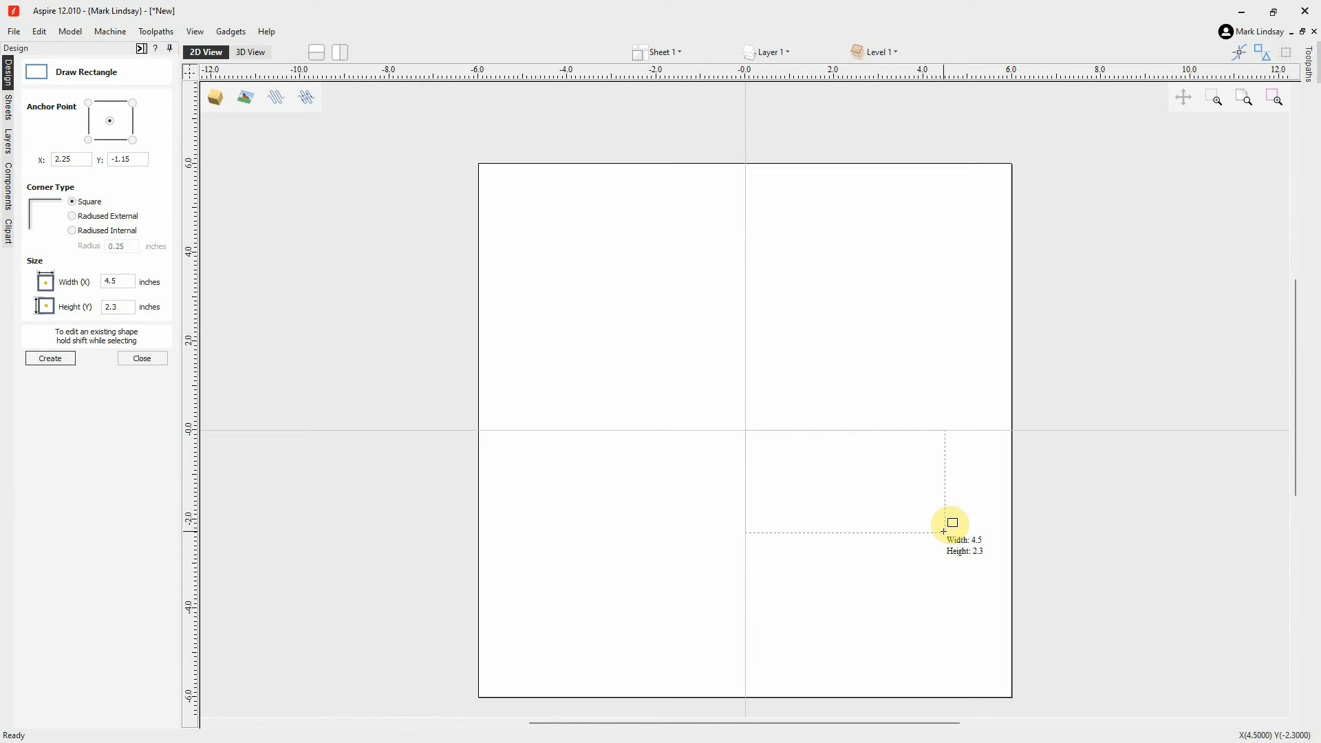
{"action": "left_click", "coordinate": [944, 532]}
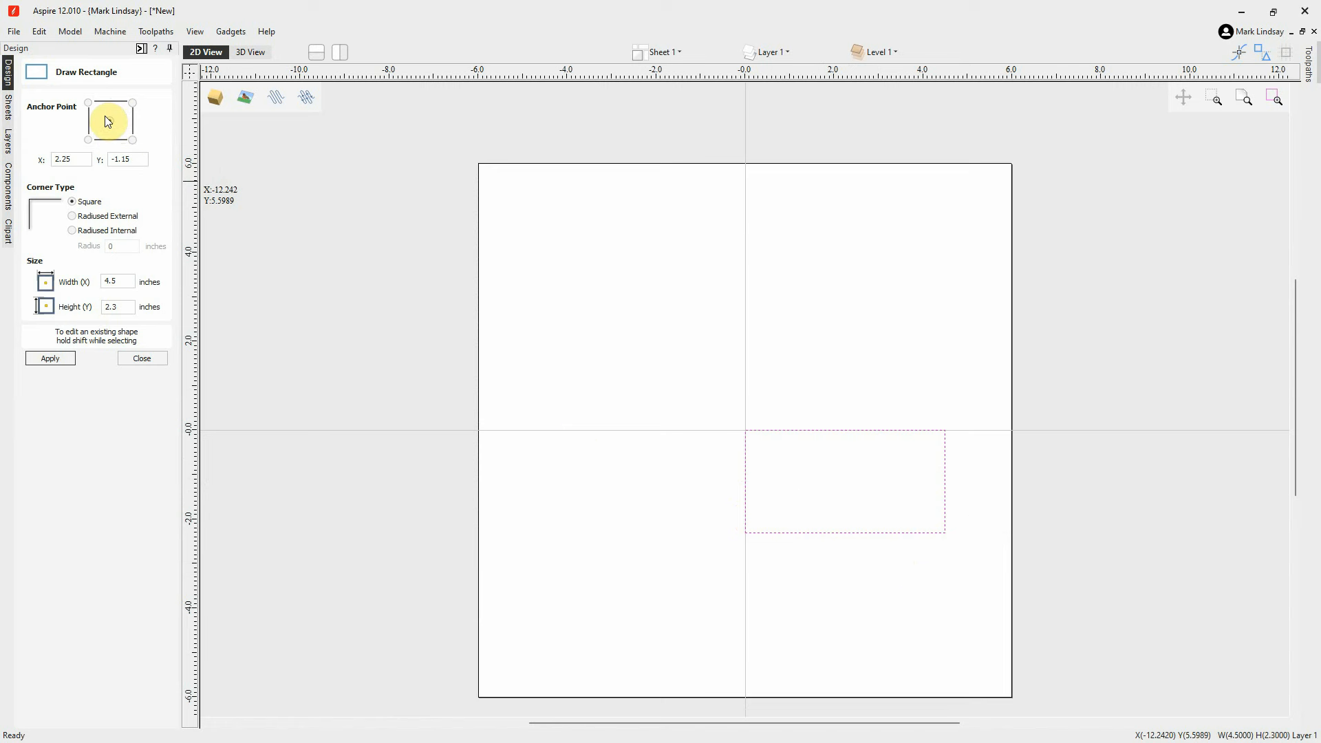
Centre the rectangle on the job by setting its centre anchor point to X 0, Y 0, and apply the change
{"action": "left_click", "coordinate": [78, 159]}
{"action": "left_click", "coordinate": [142, 160]}
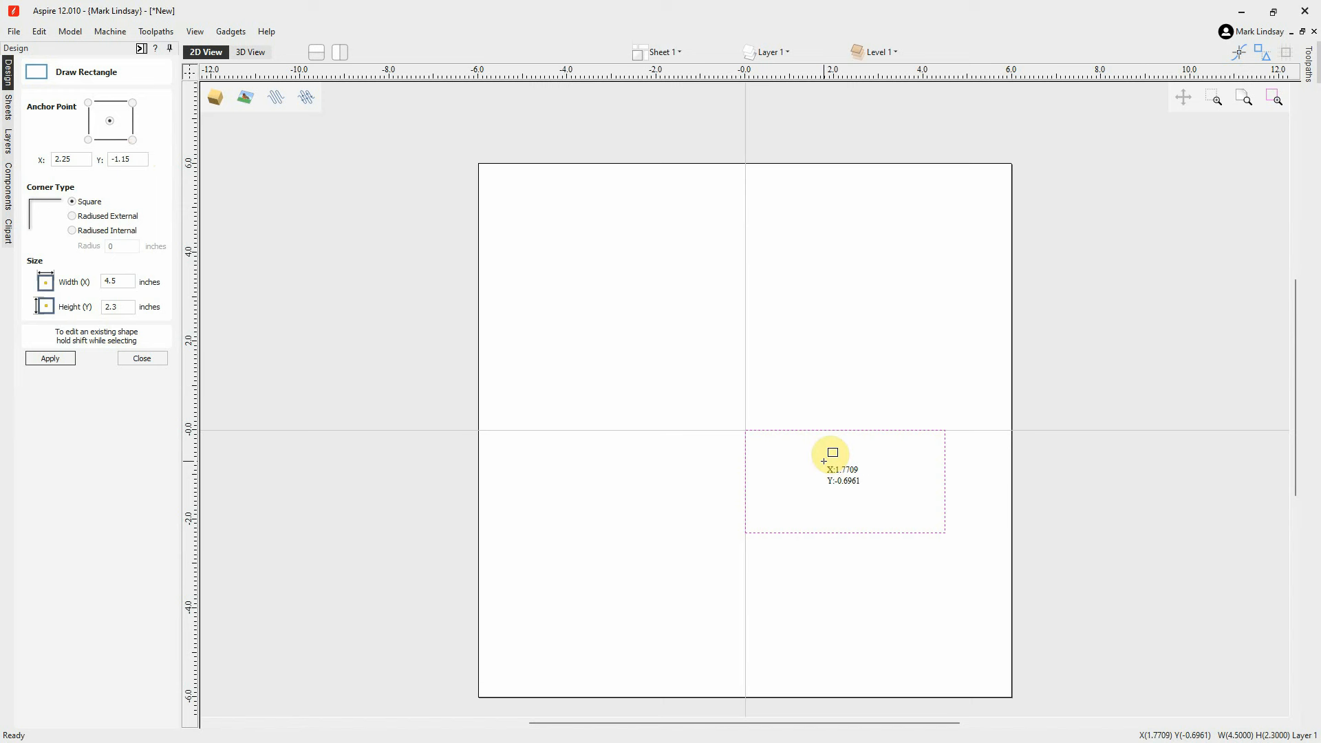
{"action": "left_click", "coordinate": [55, 160]}
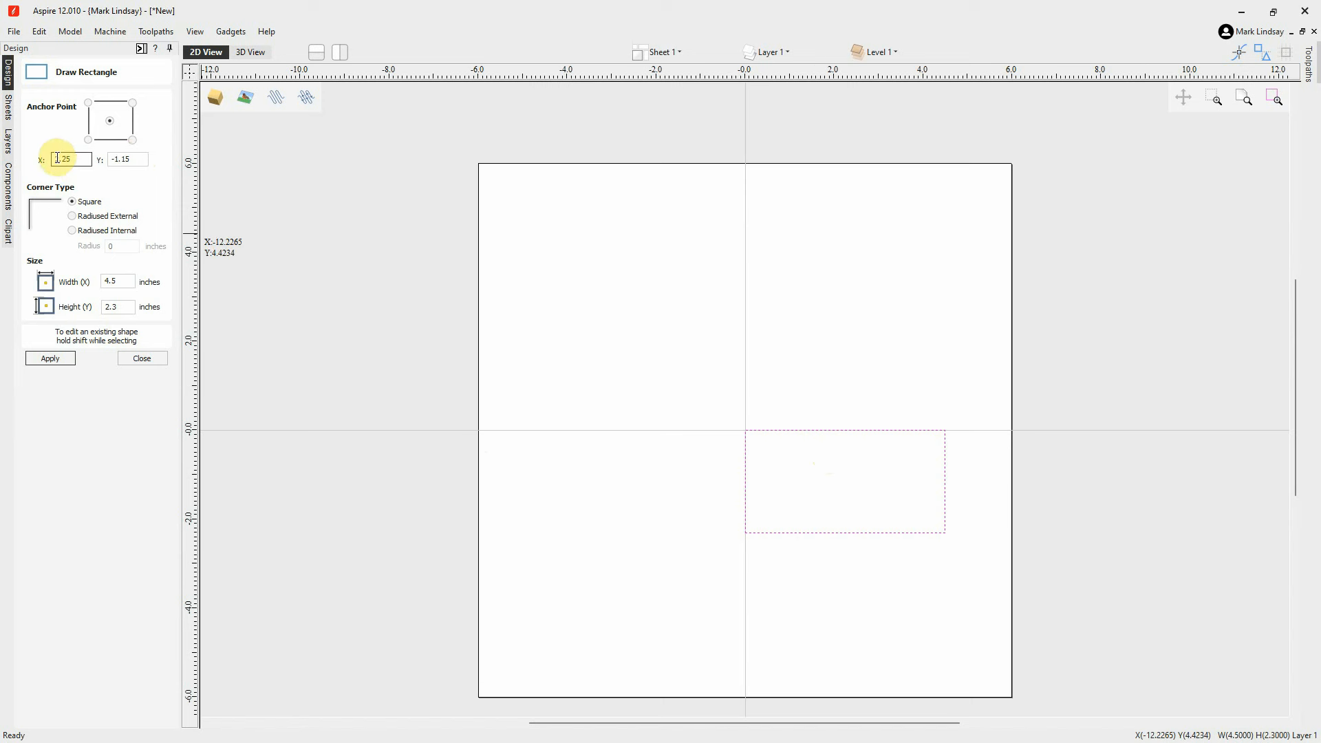
{"action": "left_click", "coordinate": [130, 155]}
{"action": "left_click_drag", "start_coordinate": [55, 159], "coordinate": [86, 160]}
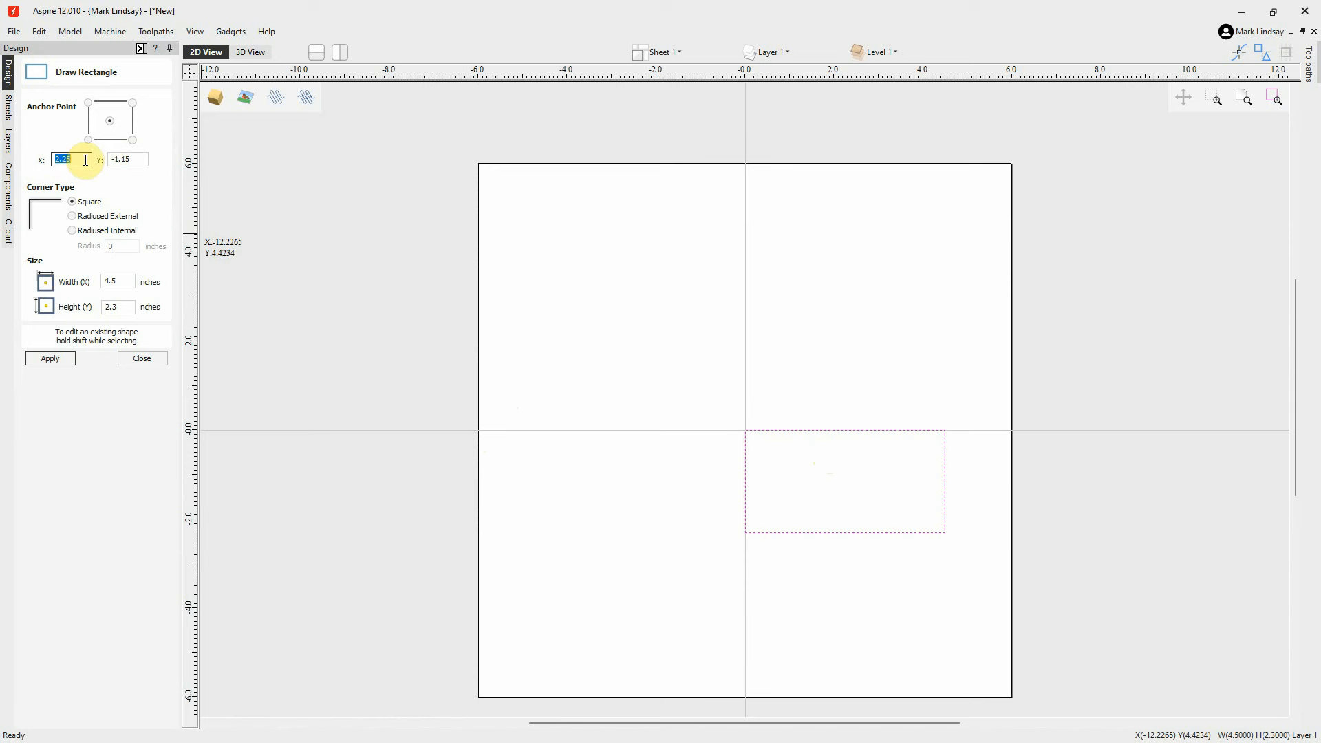
{"action": "type", "text": "0"}
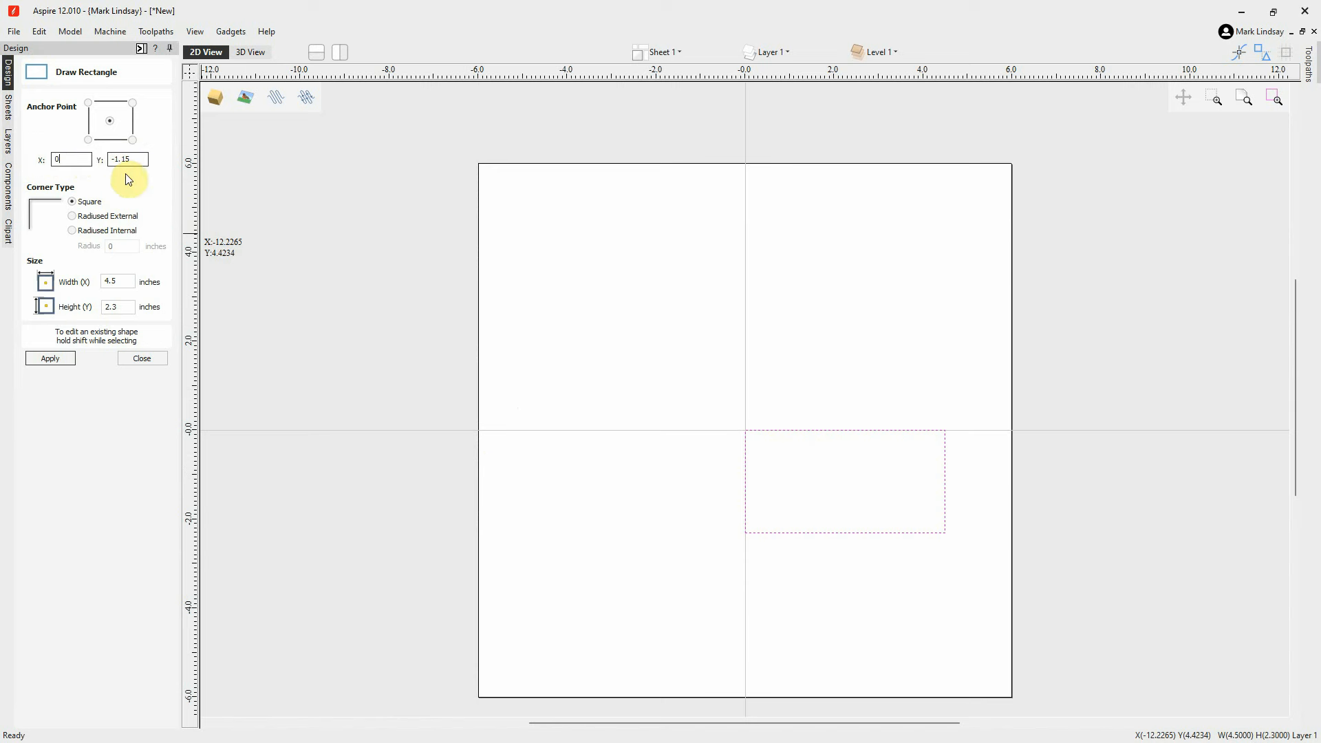
{"action": "left_click_drag", "start_coordinate": [133, 158], "coordinate": [97, 158]}
{"action": "type", "text": "0"}
{"action": "left_click", "coordinate": [50, 359]}
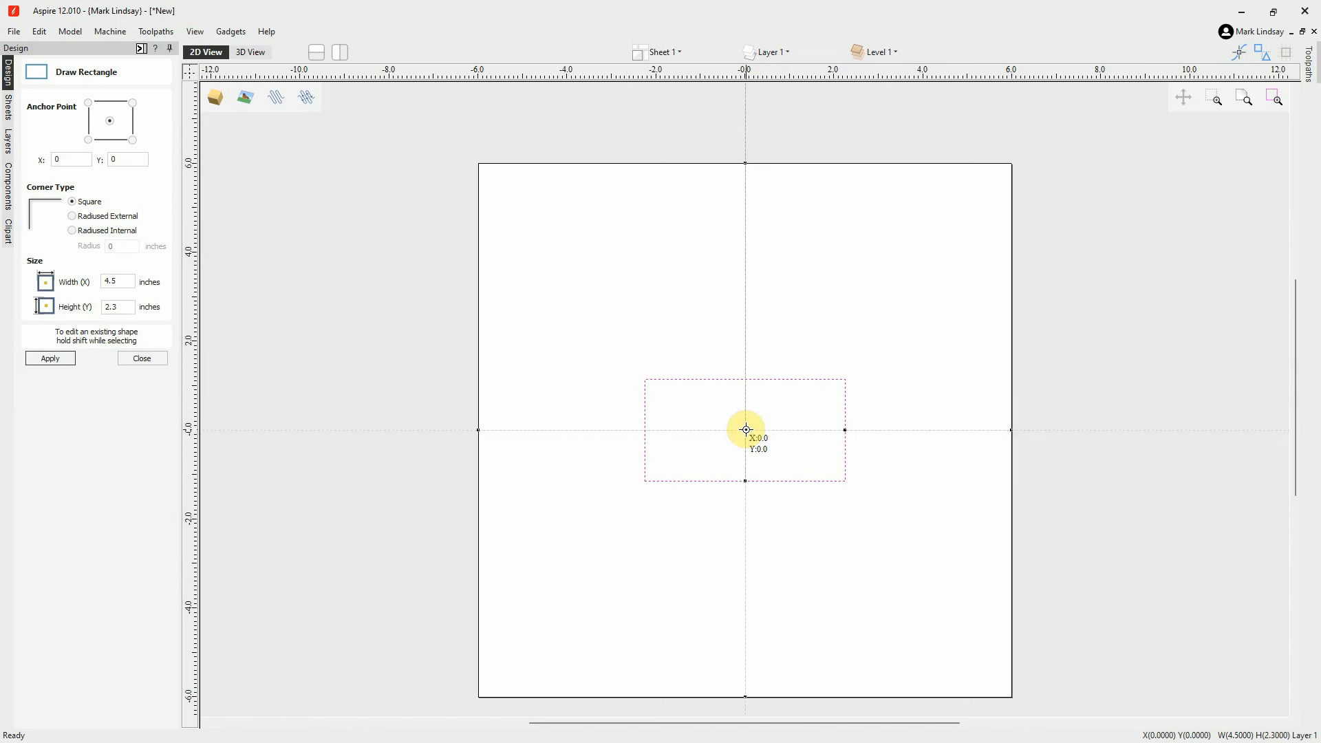
Move the rectangle's centre to X 6, Y 6, apply the change, and centre the rectangle back on the job
{"action": "left_click_drag", "start_coordinate": [76, 161], "coordinate": [47, 160]}
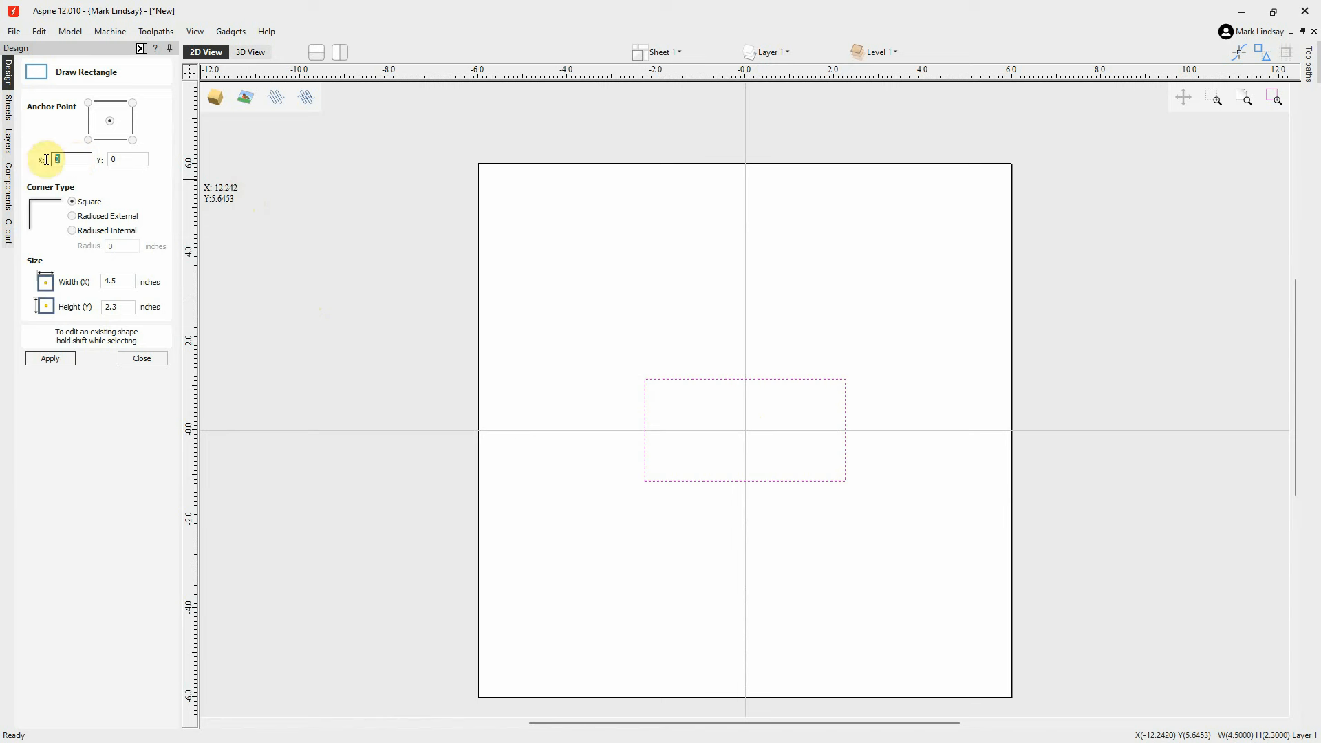
{"action": "type", "text": "6"}
{"action": "left_click_drag", "start_coordinate": [125, 159], "coordinate": [93, 158]}
{"action": "type", "text": "6"}
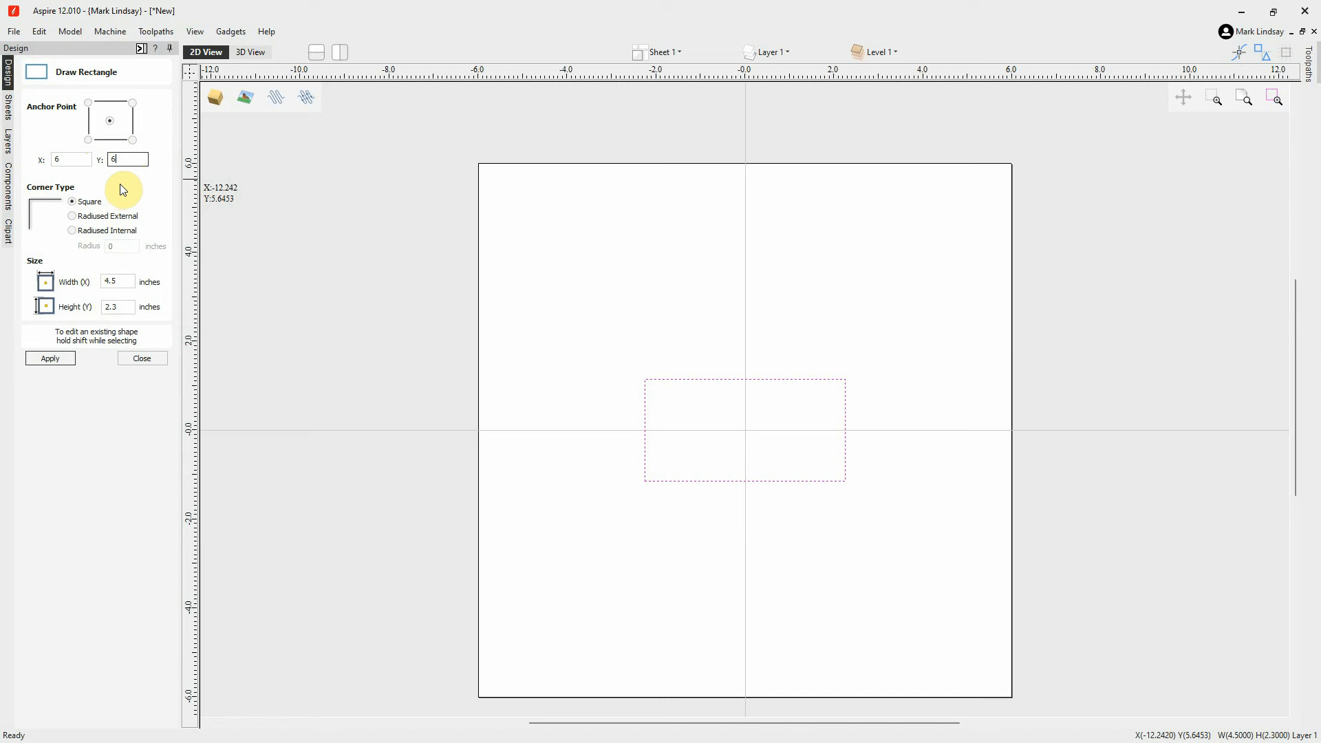
{"action": "left_click", "coordinate": [49, 361]}
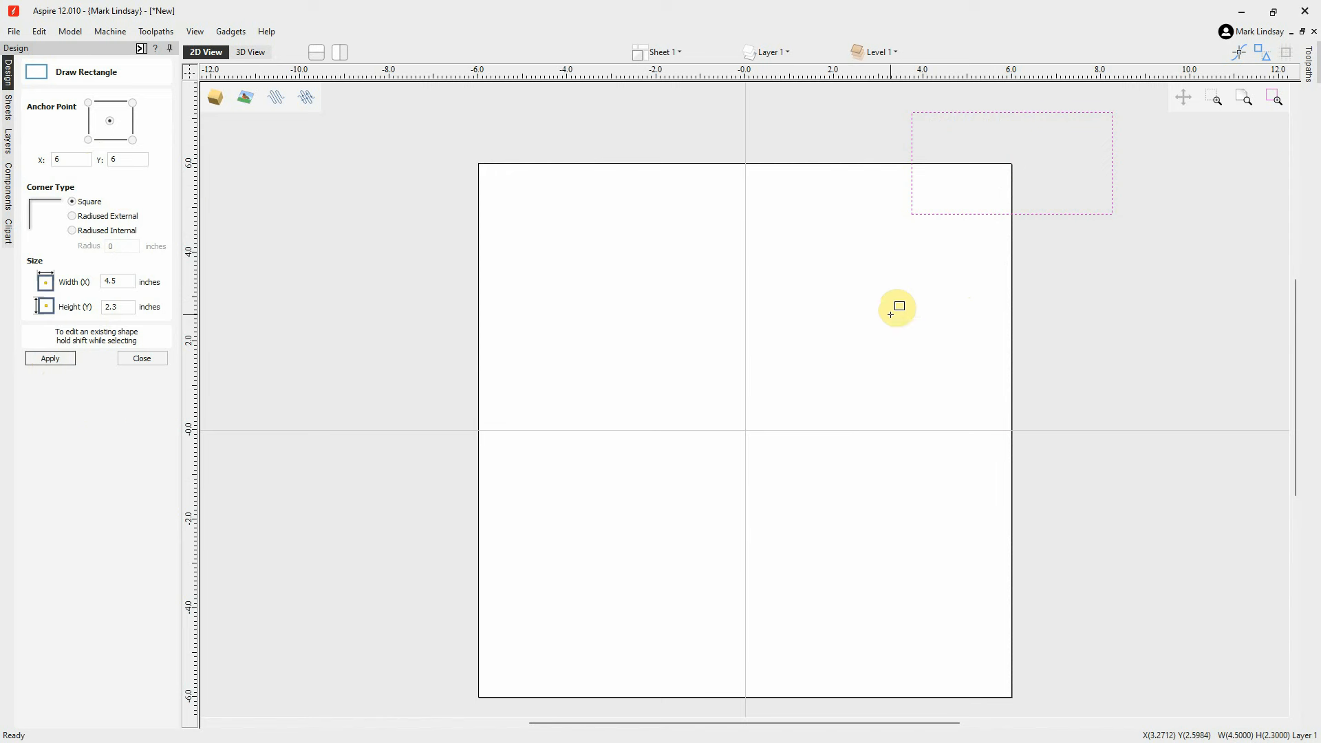
{"action": "key", "text": "F9"}
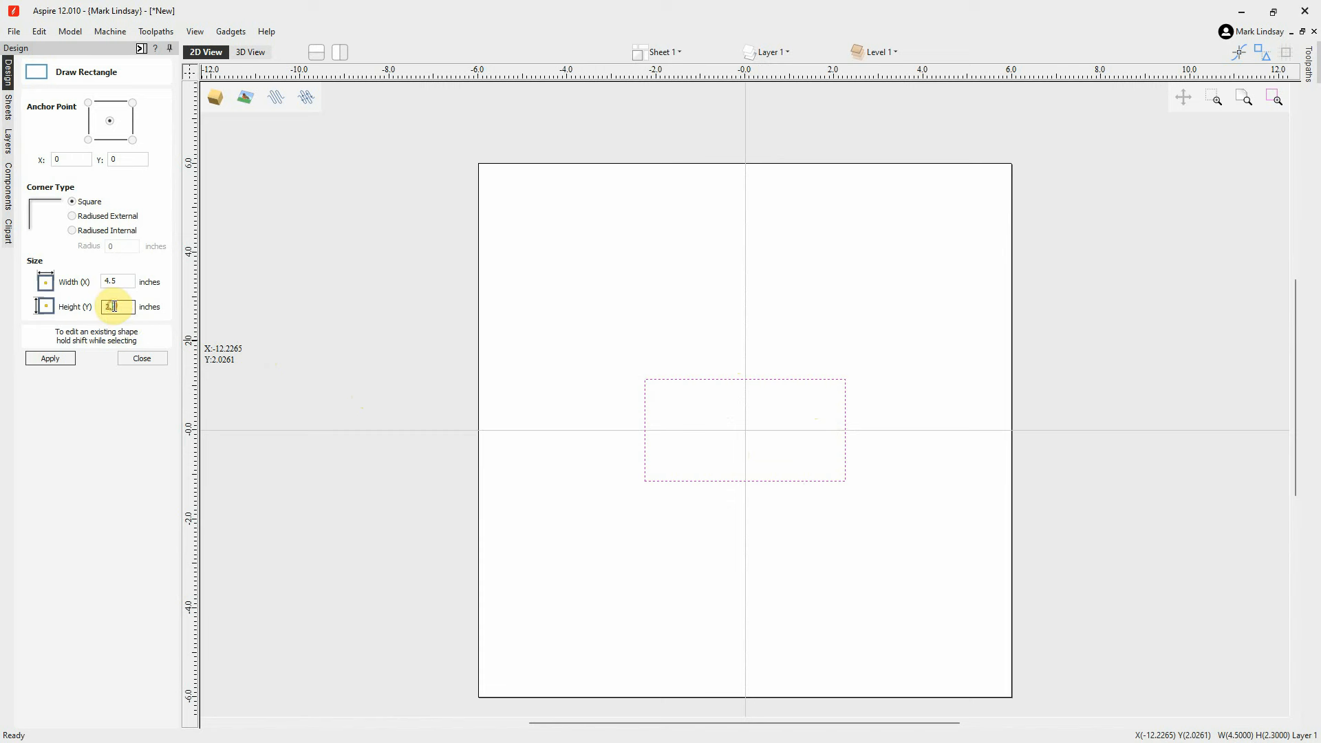
Set the rectangle's width to 5 inches and height to 2.5 inches, apply the change and close the rectangle tool
{"action": "left_click_drag", "start_coordinate": [114, 307], "coordinate": [134, 308]}
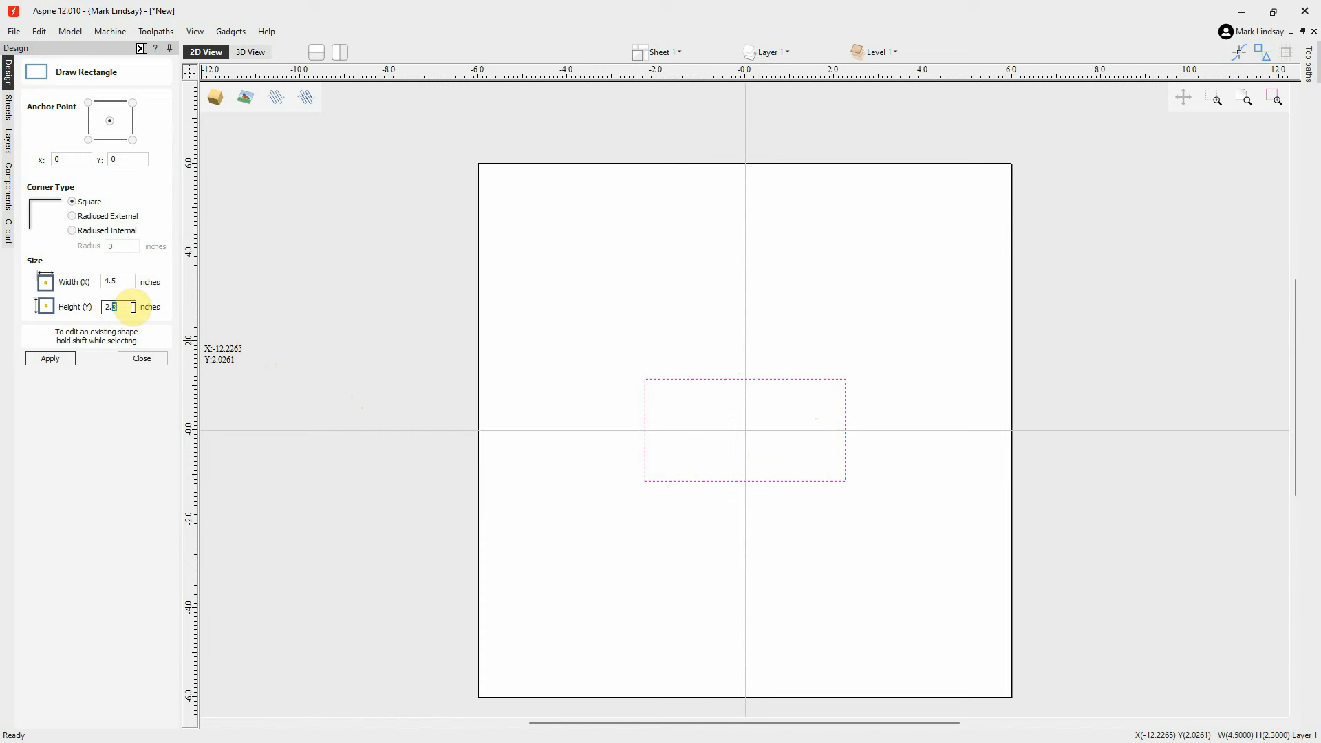
{"action": "double_click", "coordinate": [120, 279]}
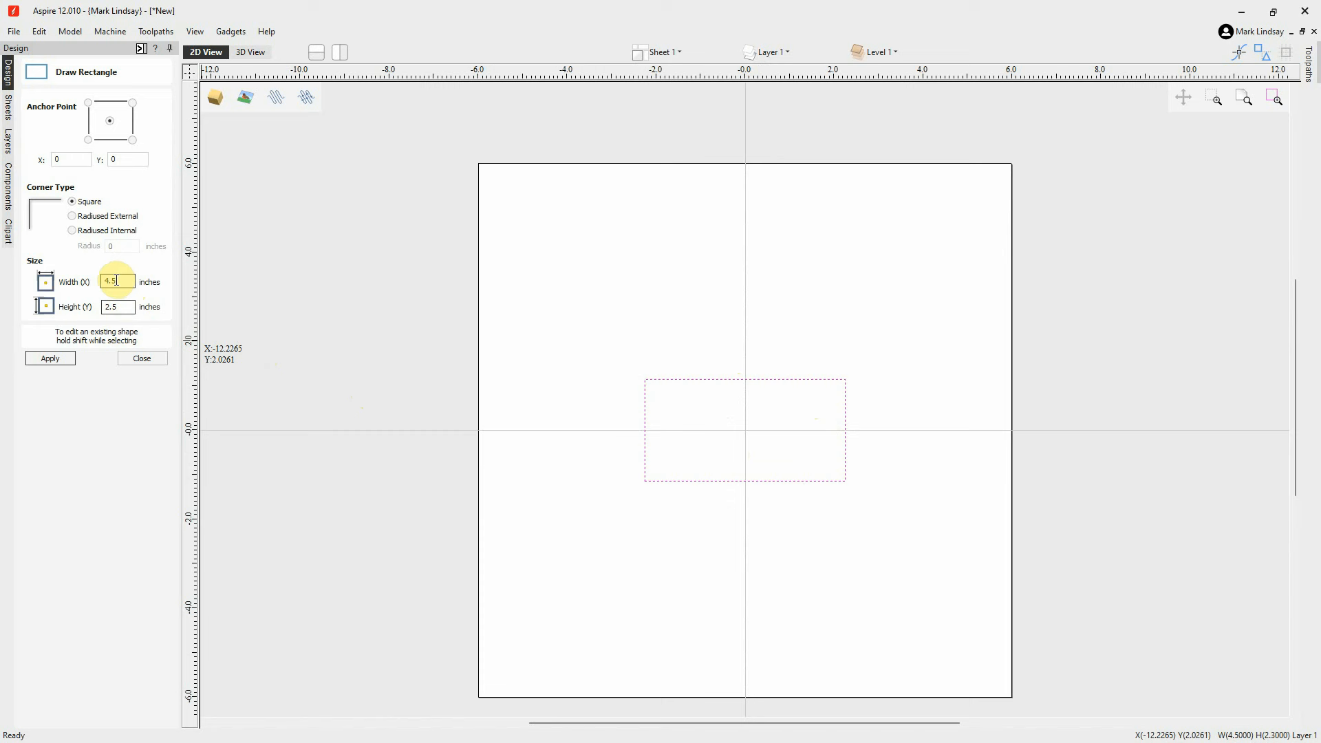
{"action": "double_click", "coordinate": [117, 280]}
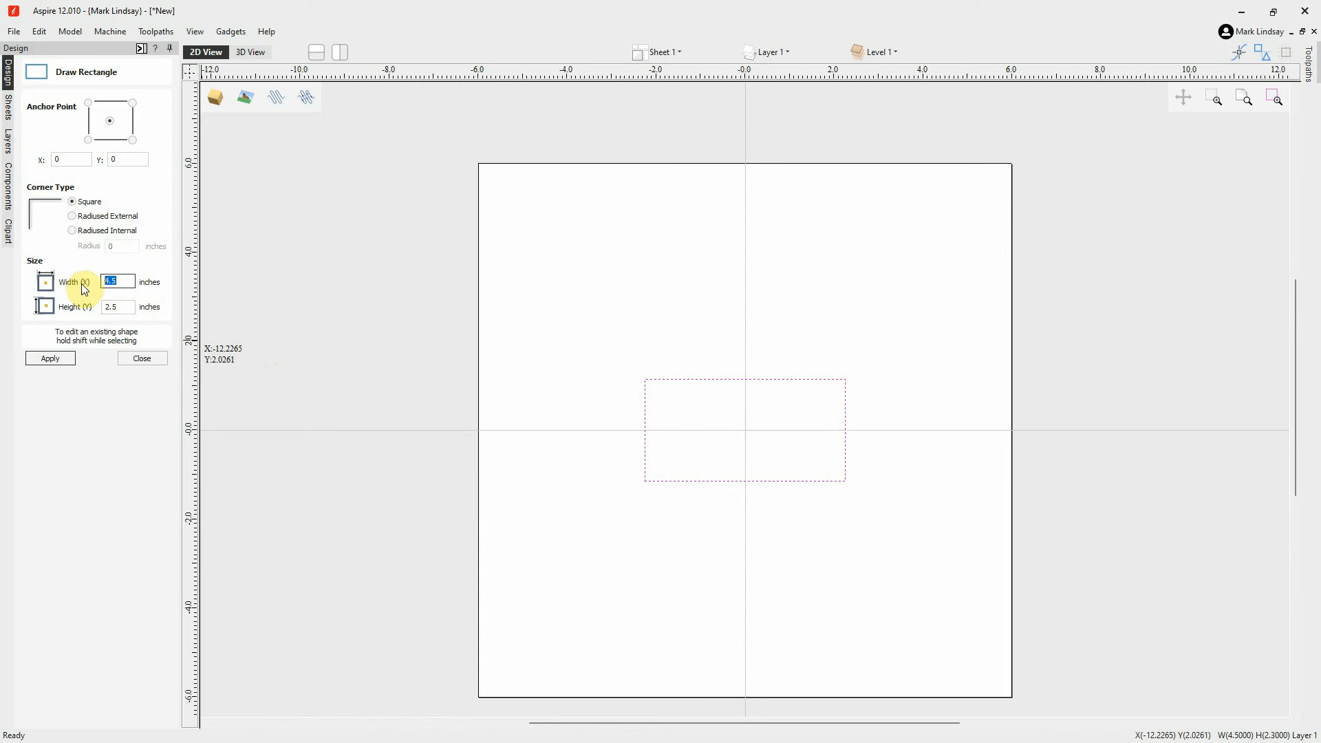
{"action": "type", "text": "5"}
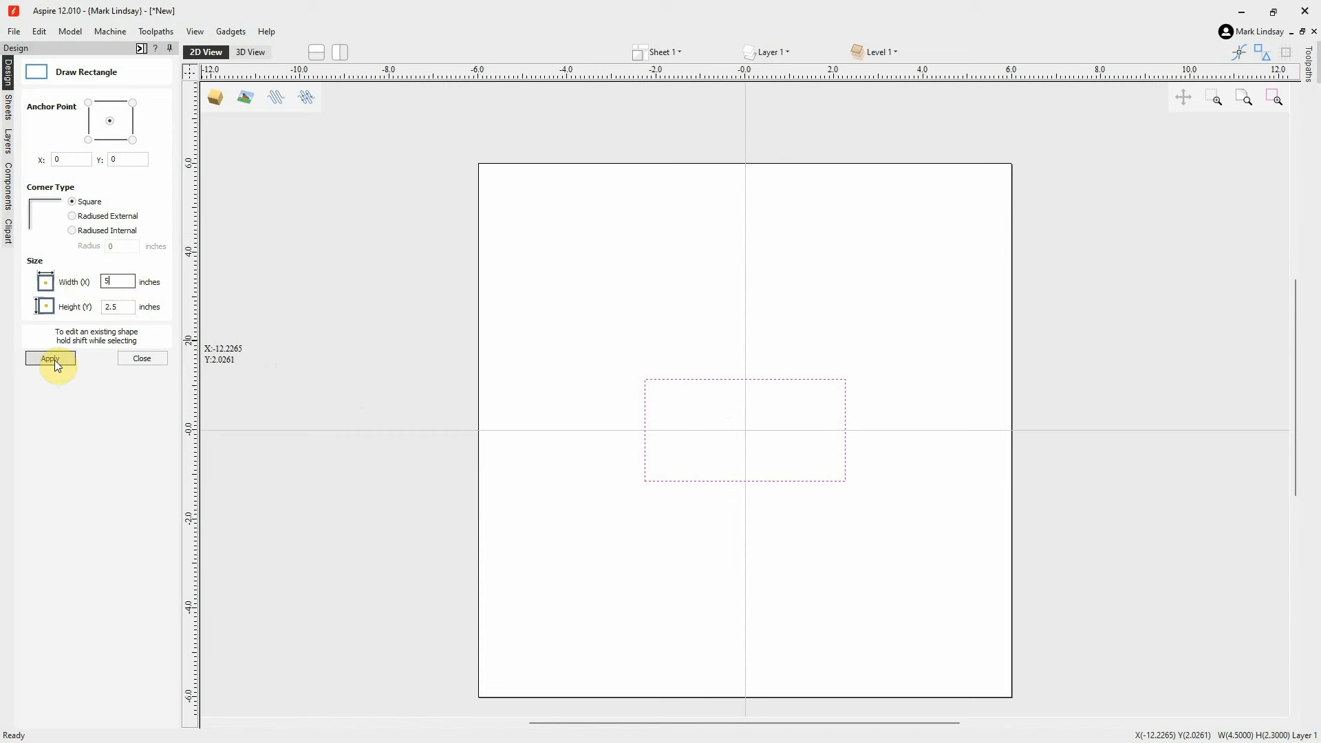
{"action": "left_click", "coordinate": [57, 360]}
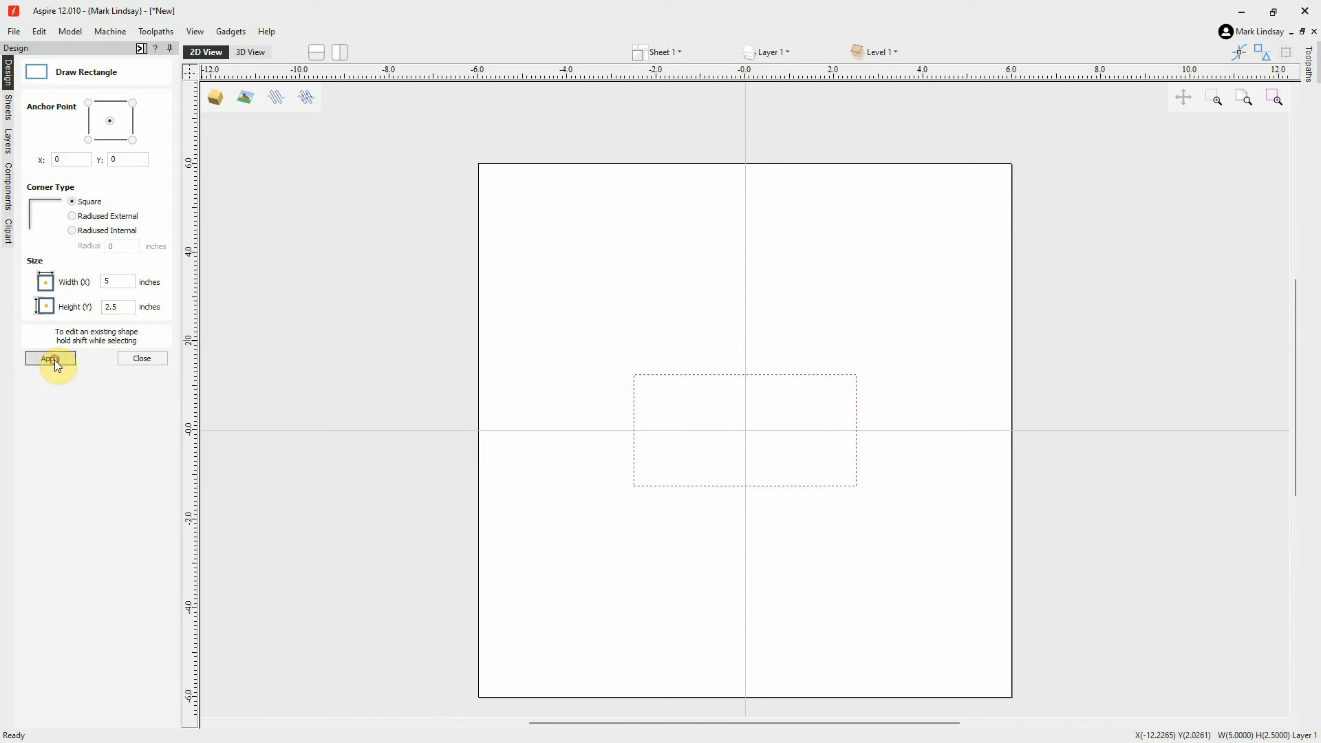
{"action": "left_click", "coordinate": [144, 357]}
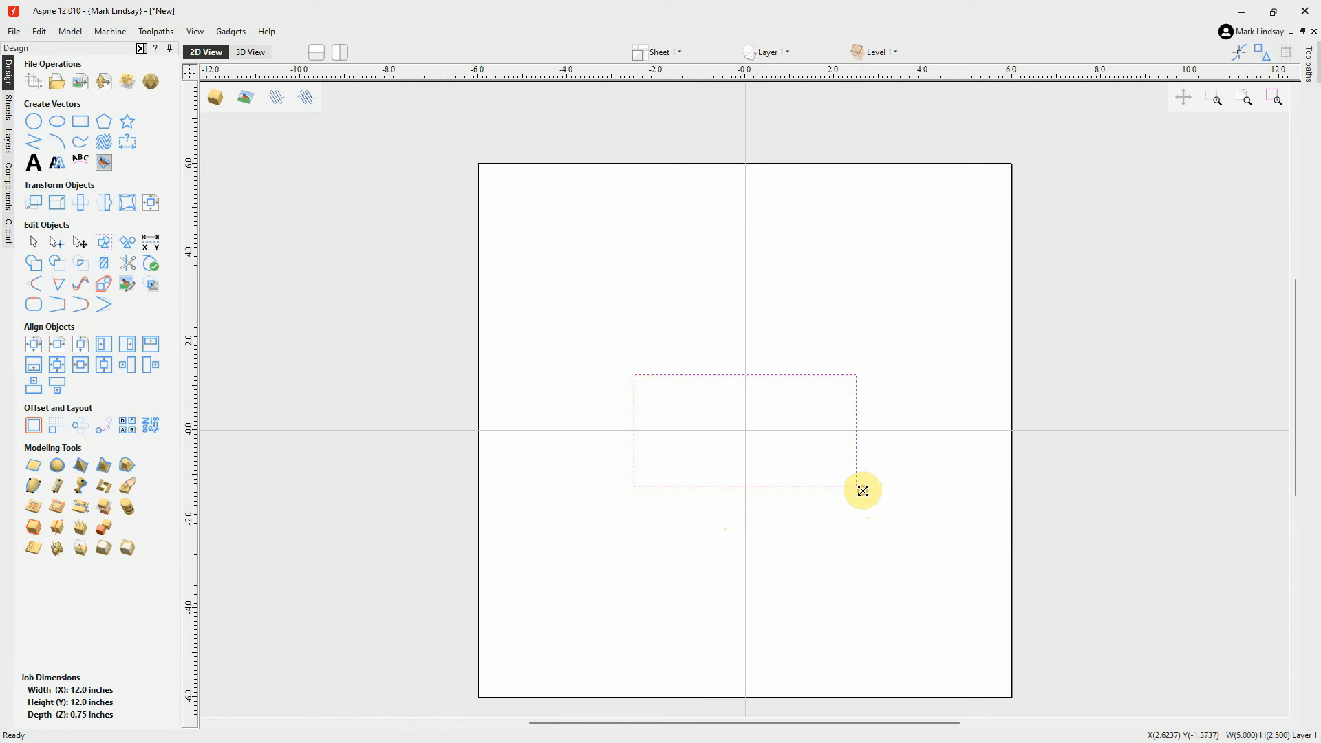
Stretch the rectangle from its lower-right and lower-left corners to about 7.9 x 3.9 inches, and undo both changes
{"action": "left_click_drag", "start_coordinate": [863, 491], "coordinate": [934, 525]}
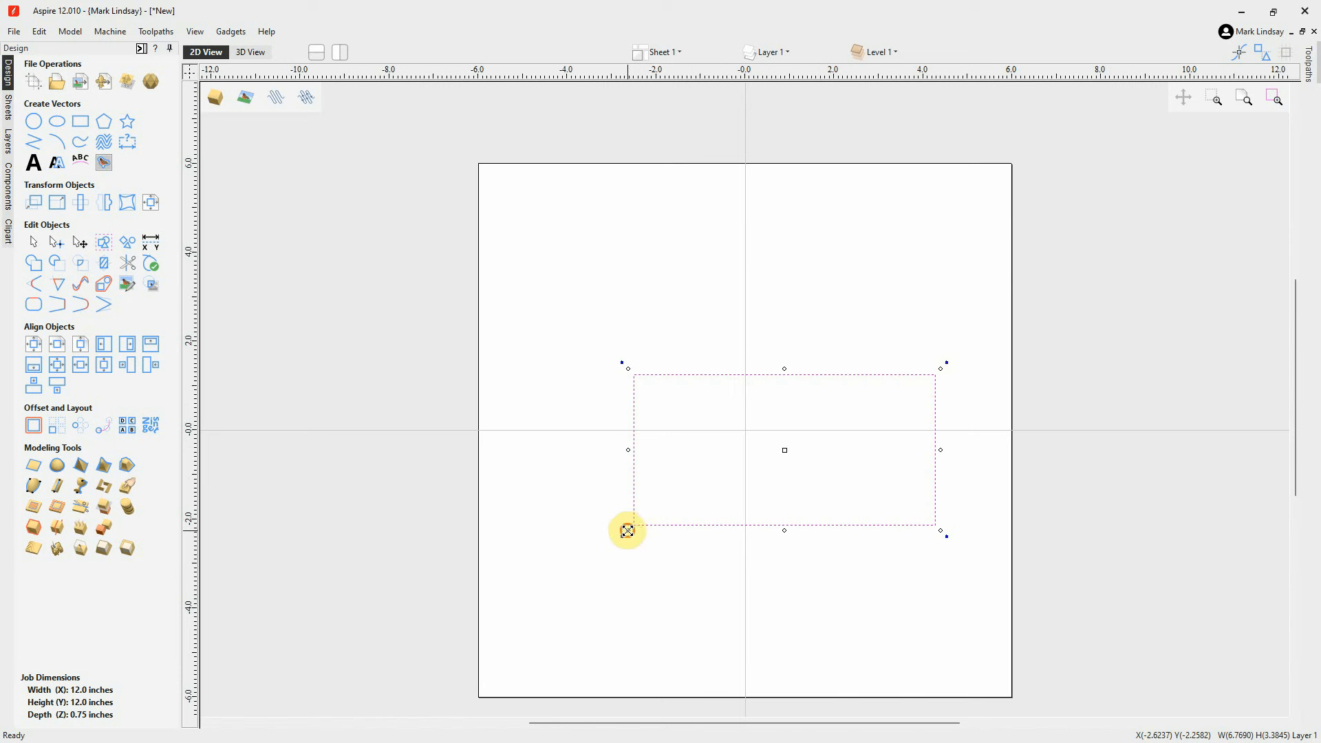
{"action": "left_click_drag", "start_coordinate": [628, 531], "coordinate": [605, 550]}
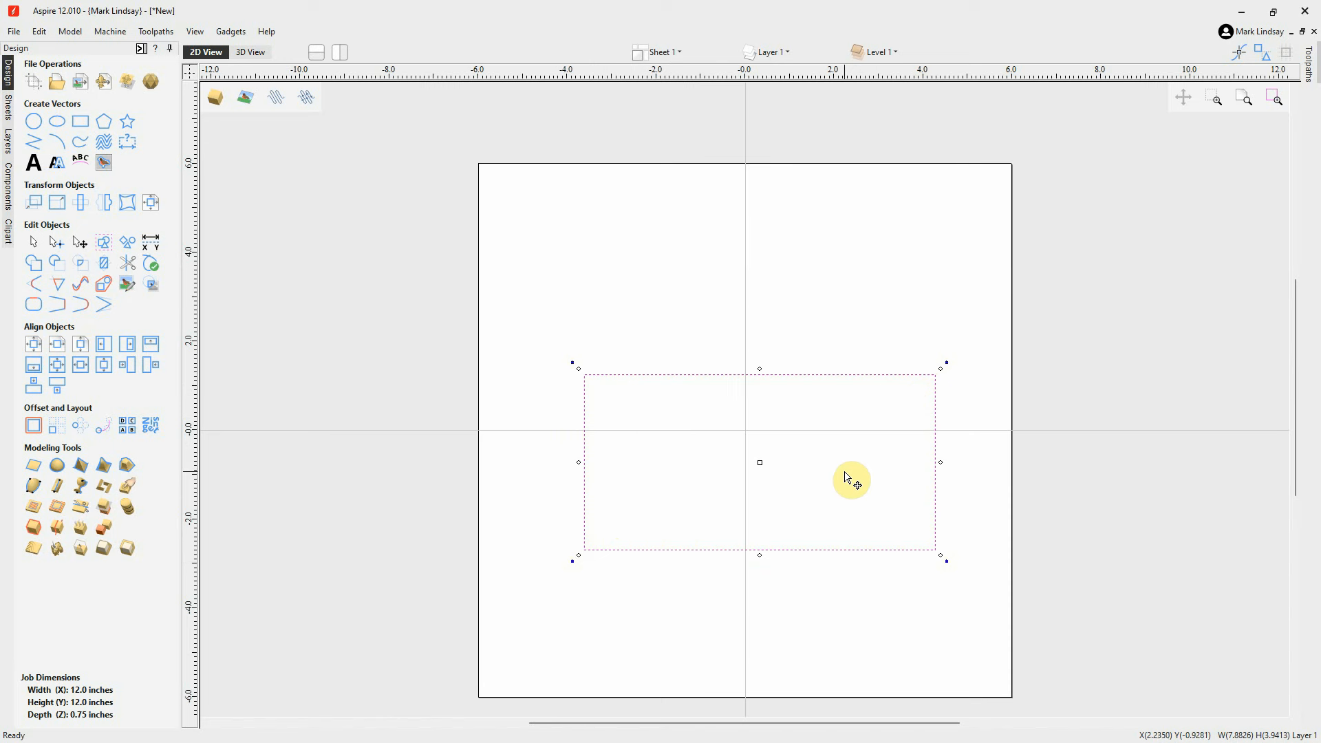
{"action": "key", "text": "ctrl+z"}
{"action": "key", "text": "ctrl+z"}
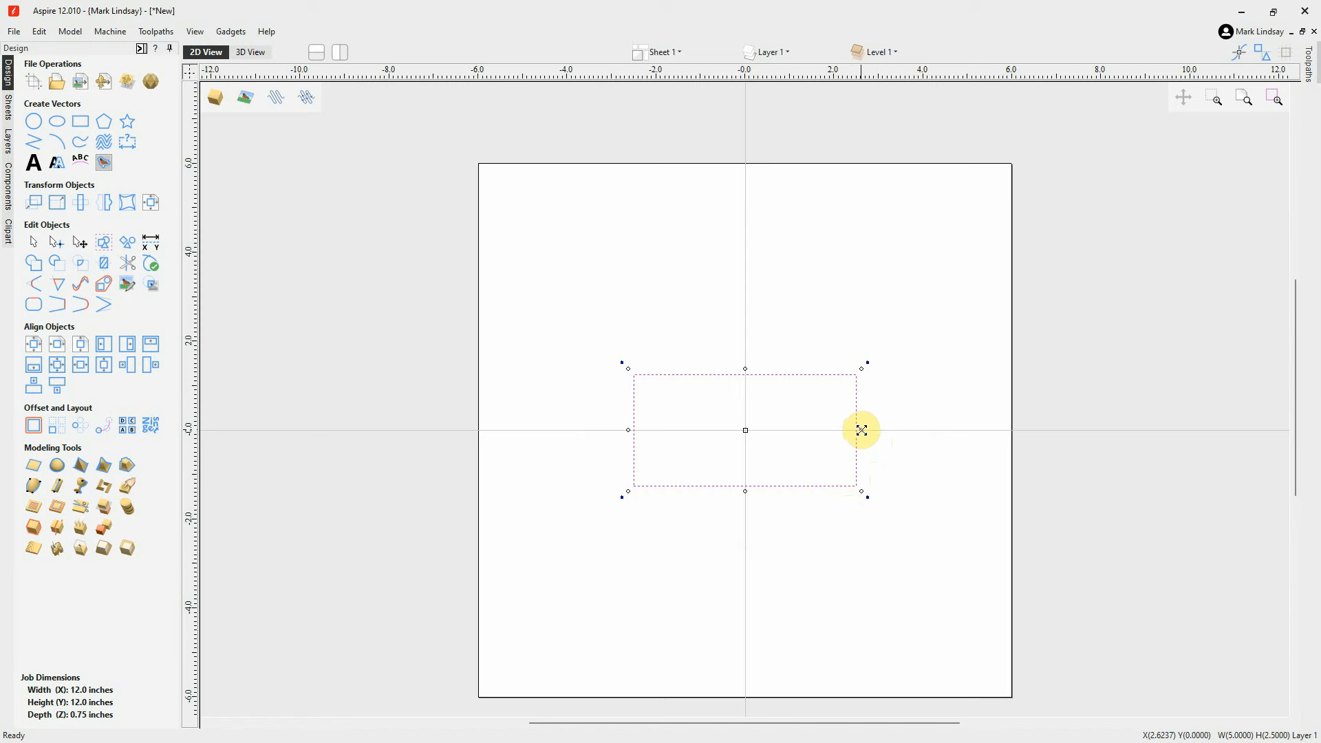
Stretch the rectangle from its side handles, returning its width to 5 inches and making it about 2.8 inches high, and deselect it
{"action": "left_click_drag", "start_coordinate": [862, 430], "coordinate": [926, 432]}
{"action": "left_click_drag", "start_coordinate": [935, 433], "coordinate": [858, 429]}
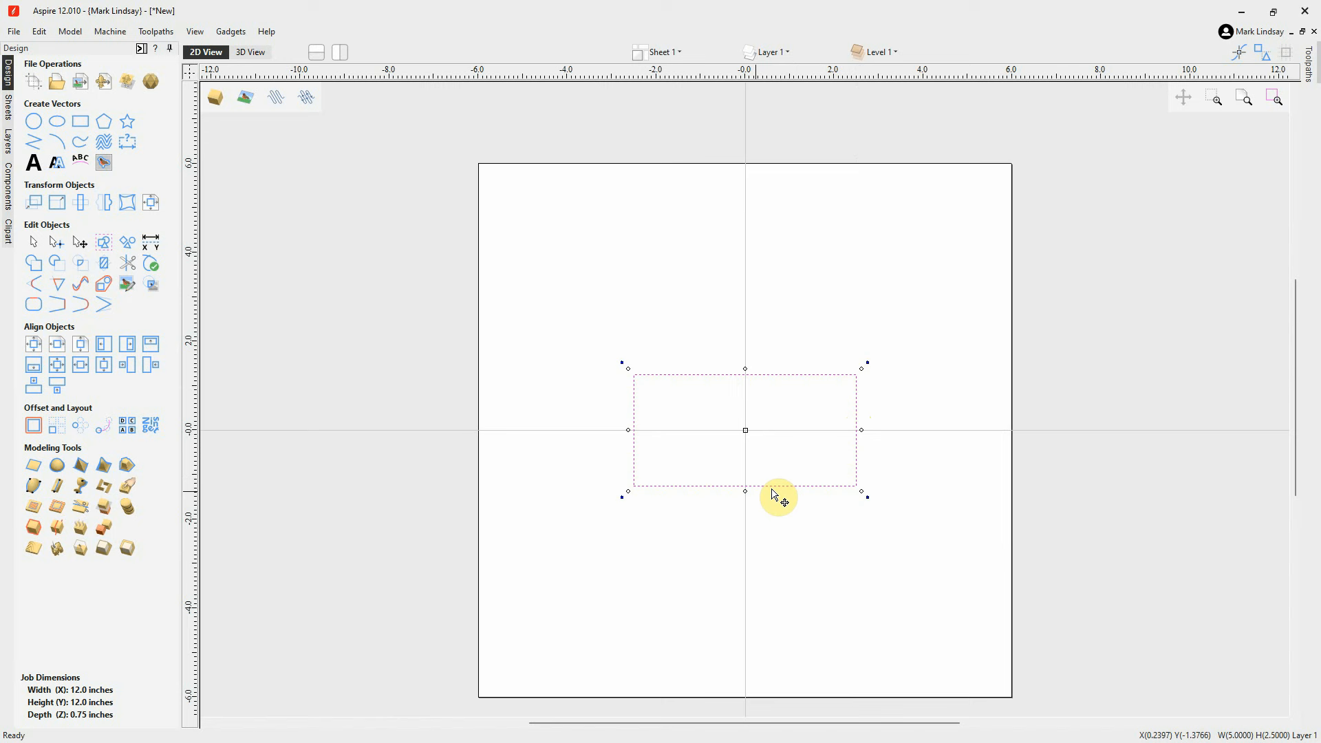
{"action": "mouse_move", "coordinate": [746, 489]}
{"action": "left_mouse_down"}
{"action": "mouse_move", "coordinate": [746, 565]}
{"action": "mouse_move", "coordinate": [746, 454]}
{"action": "mouse_move", "coordinate": [746, 485]}
{"action": "left_mouse_up"}
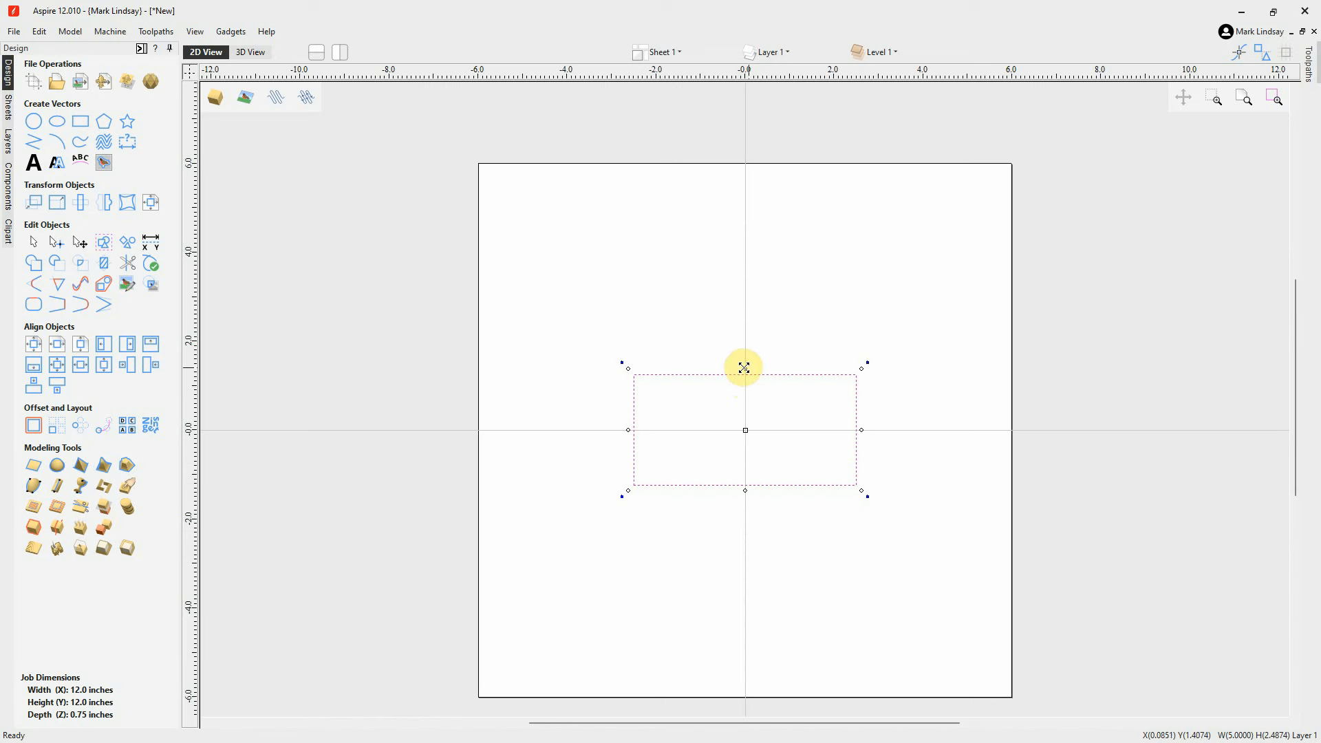
{"action": "mouse_move", "coordinate": [746, 370]}
{"action": "left_mouse_down"}
{"action": "mouse_move", "coordinate": [740, 302]}
{"action": "mouse_move", "coordinate": [743, 427]}
{"action": "mouse_move", "coordinate": [746, 324]}
{"action": "mouse_move", "coordinate": [744, 360]}
{"action": "left_mouse_up"}
{"action": "left_click", "coordinate": [925, 320]}
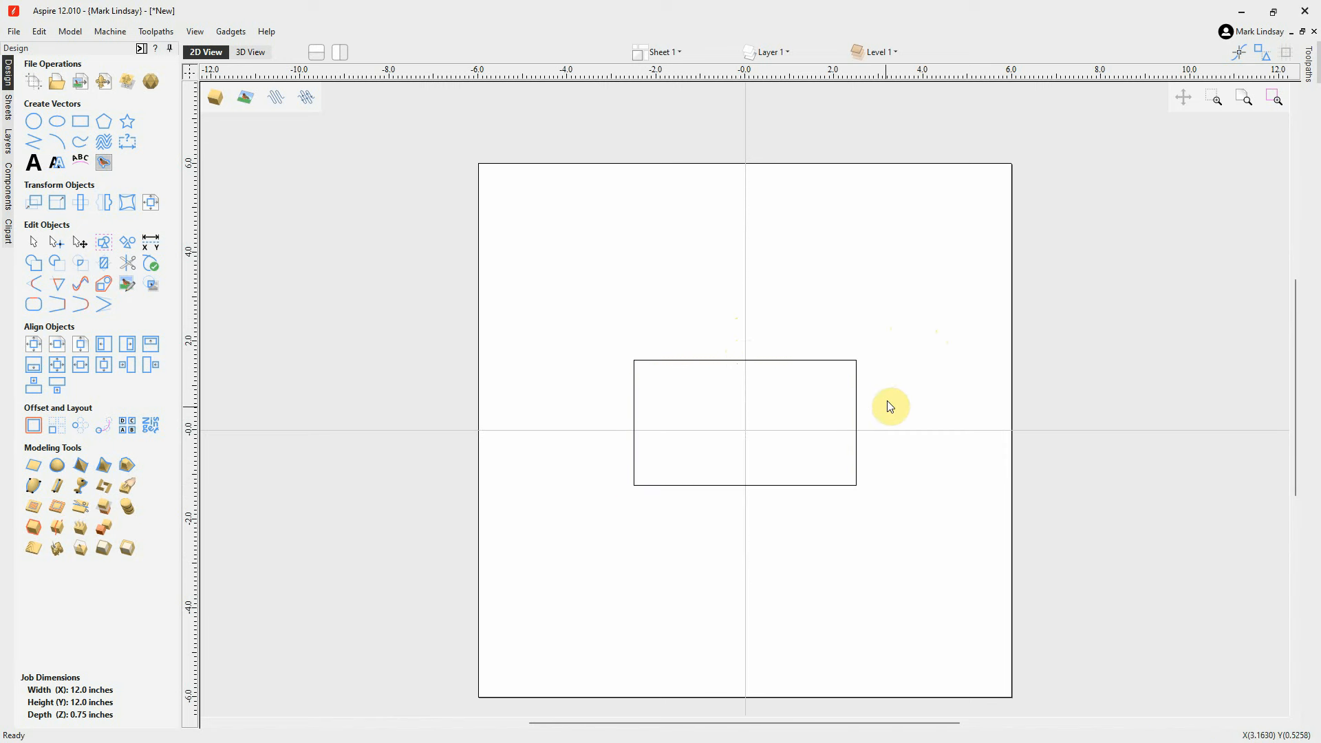
Reopen the rectangle in the Draw Rectangle tool and place four more 5 x 2.815 inch rectangles, one near each corner of the job
{"action": "left_click", "coordinate": [856, 428]}
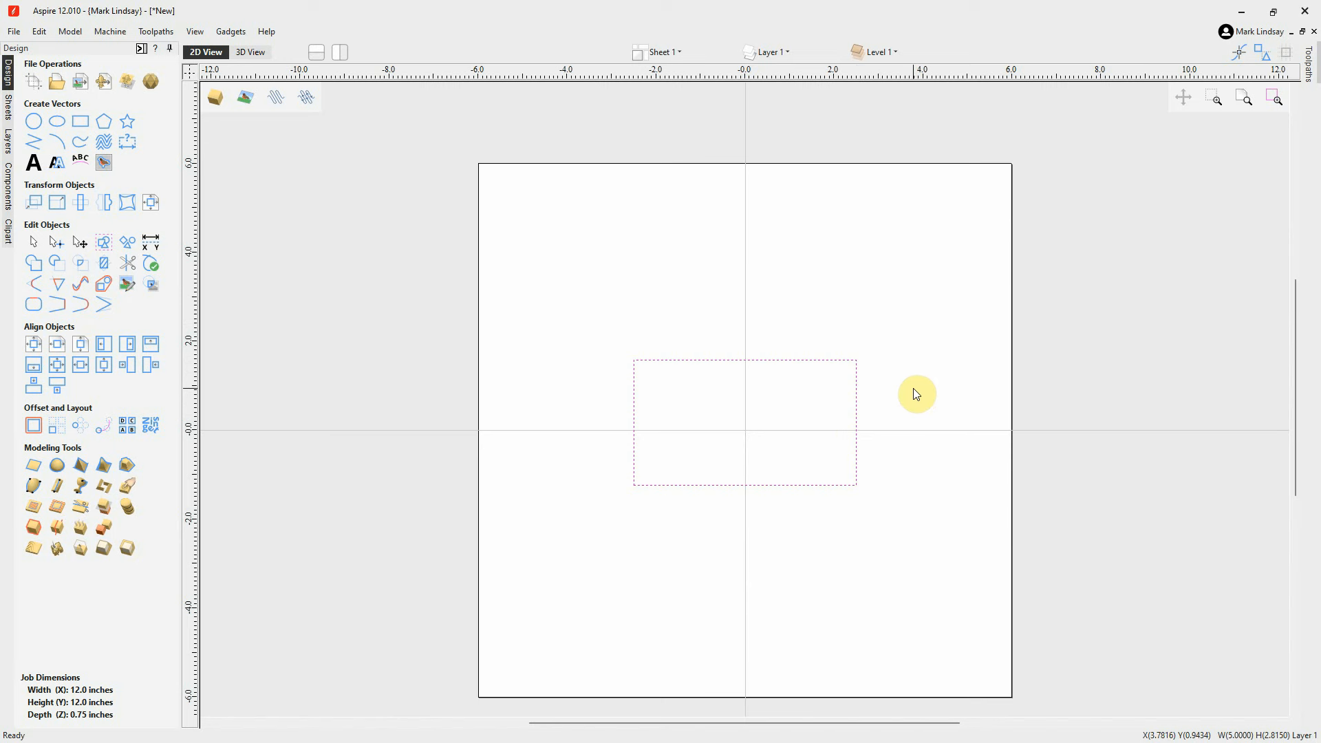
{"action": "key", "text": "e"}
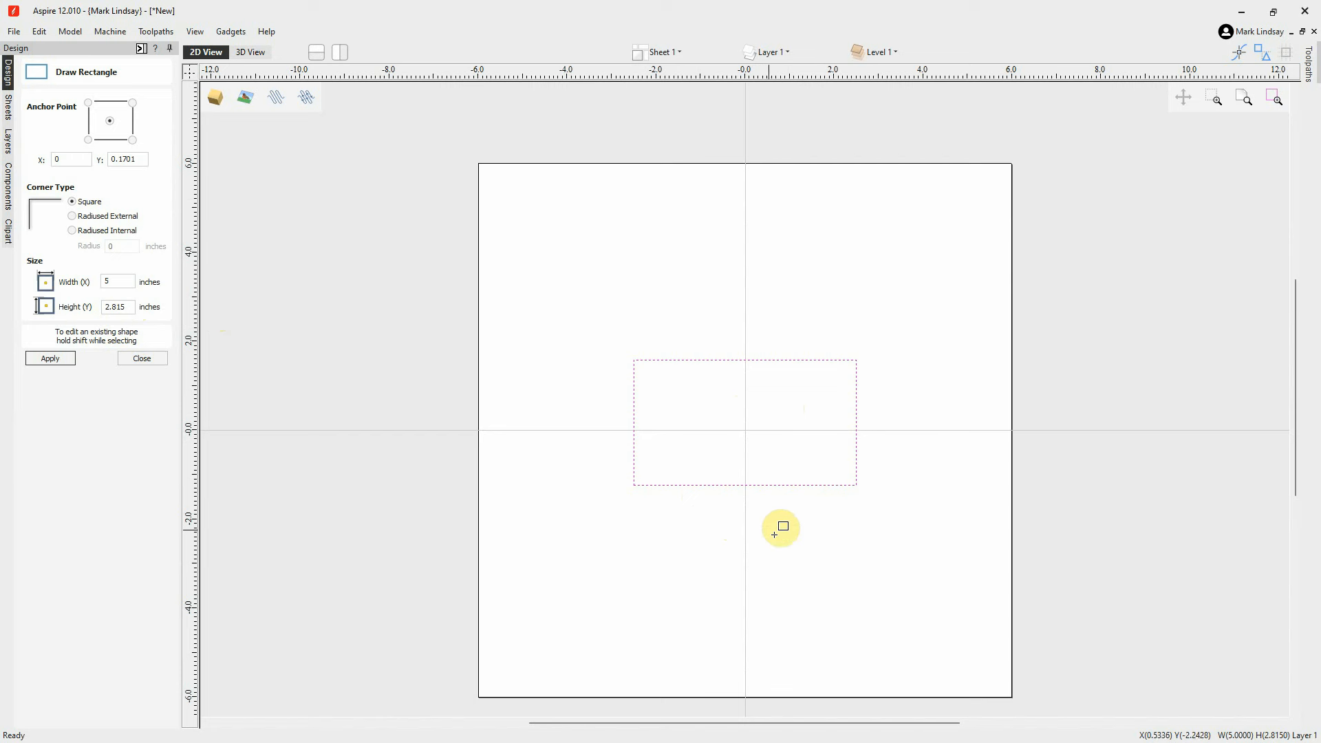
{"action": "left_click", "coordinate": [594, 262]}
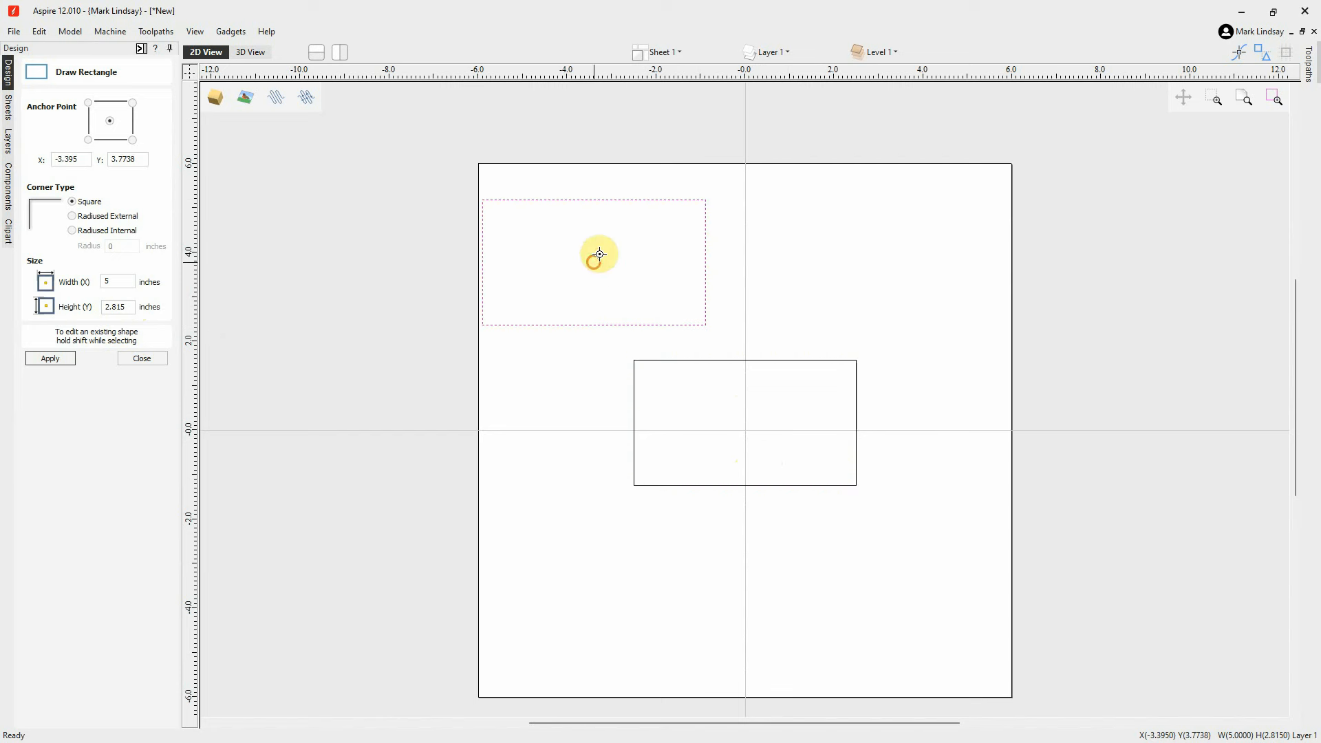
{"action": "left_click", "coordinate": [885, 260]}
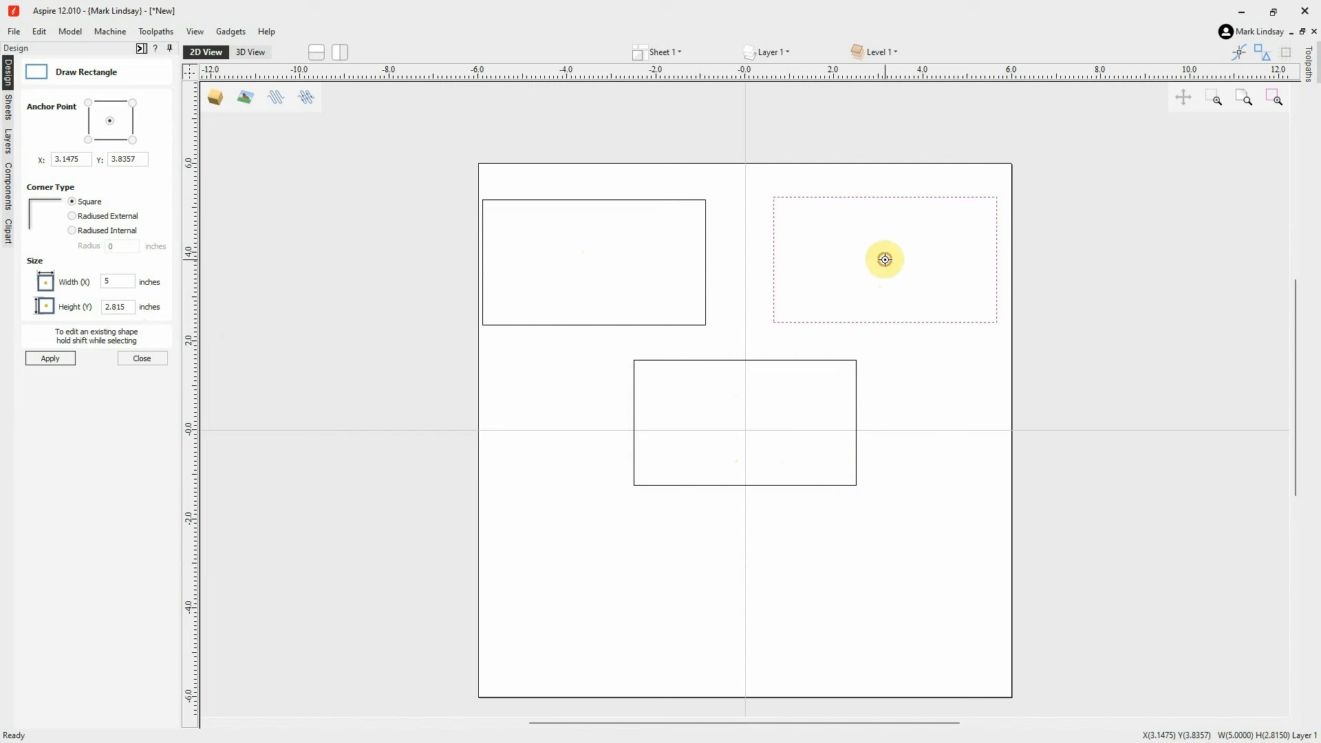
{"action": "left_click", "coordinate": [912, 603]}
{"action": "left_click", "coordinate": [571, 581]}
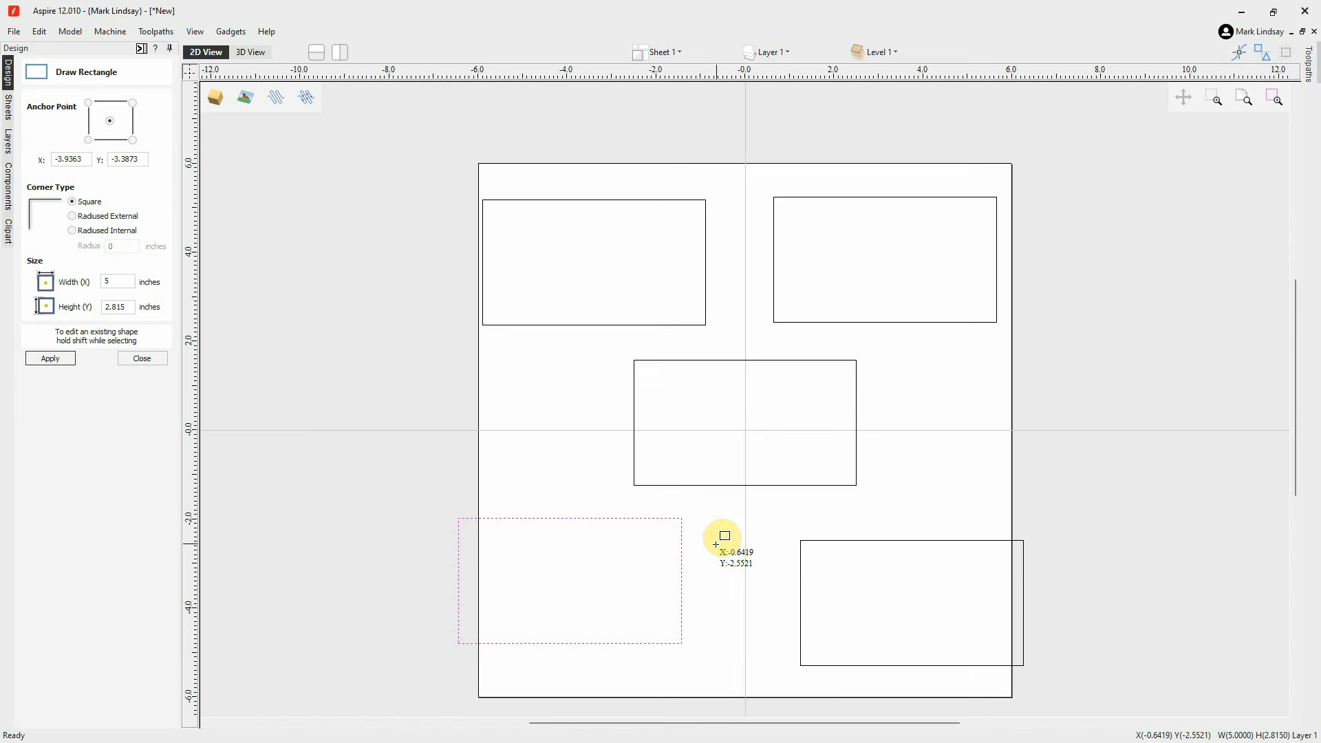
Undo the four added rectangles and close the rectangle tool
{"action": "key", "text": "ctrl+z"}
{"action": "key", "text": "ctrl+z"}
{"action": "key", "text": "ctrl+z"}
{"action": "key", "text": "ctrl+z"}
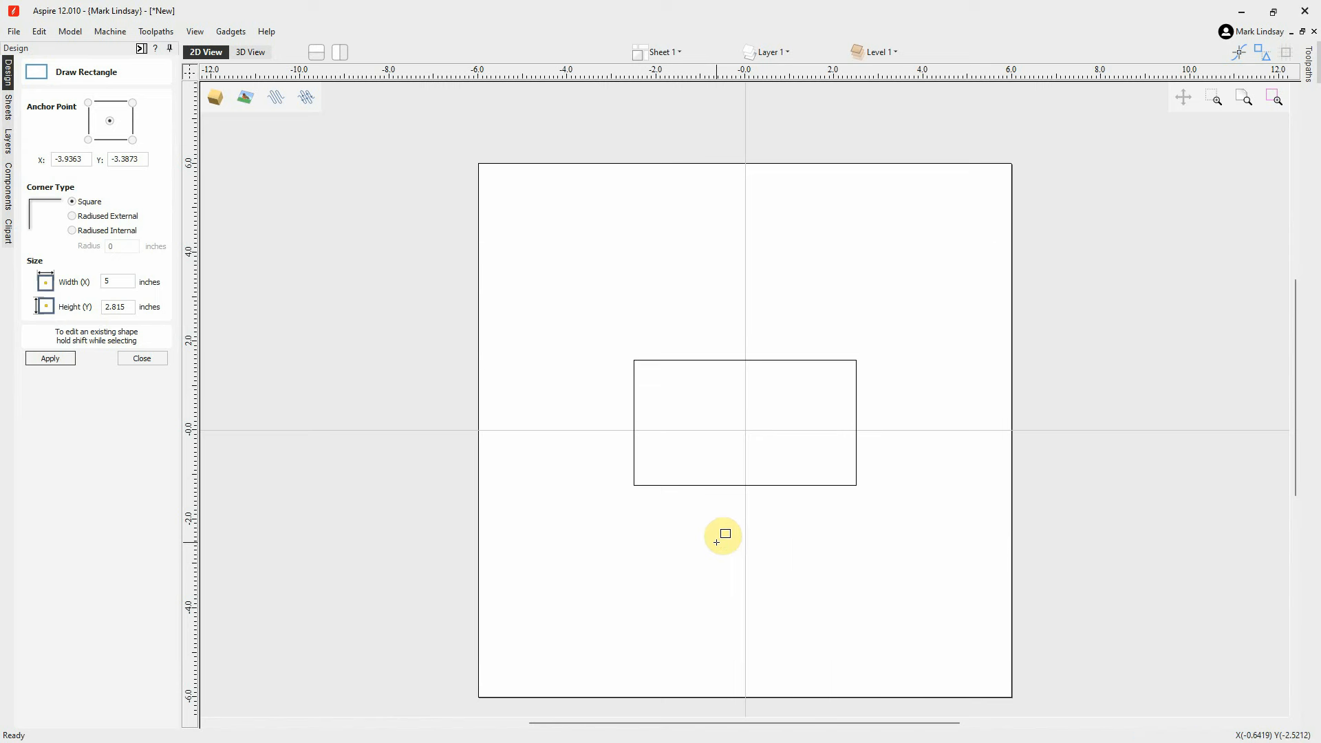
{"action": "left_click", "coordinate": [147, 360]}
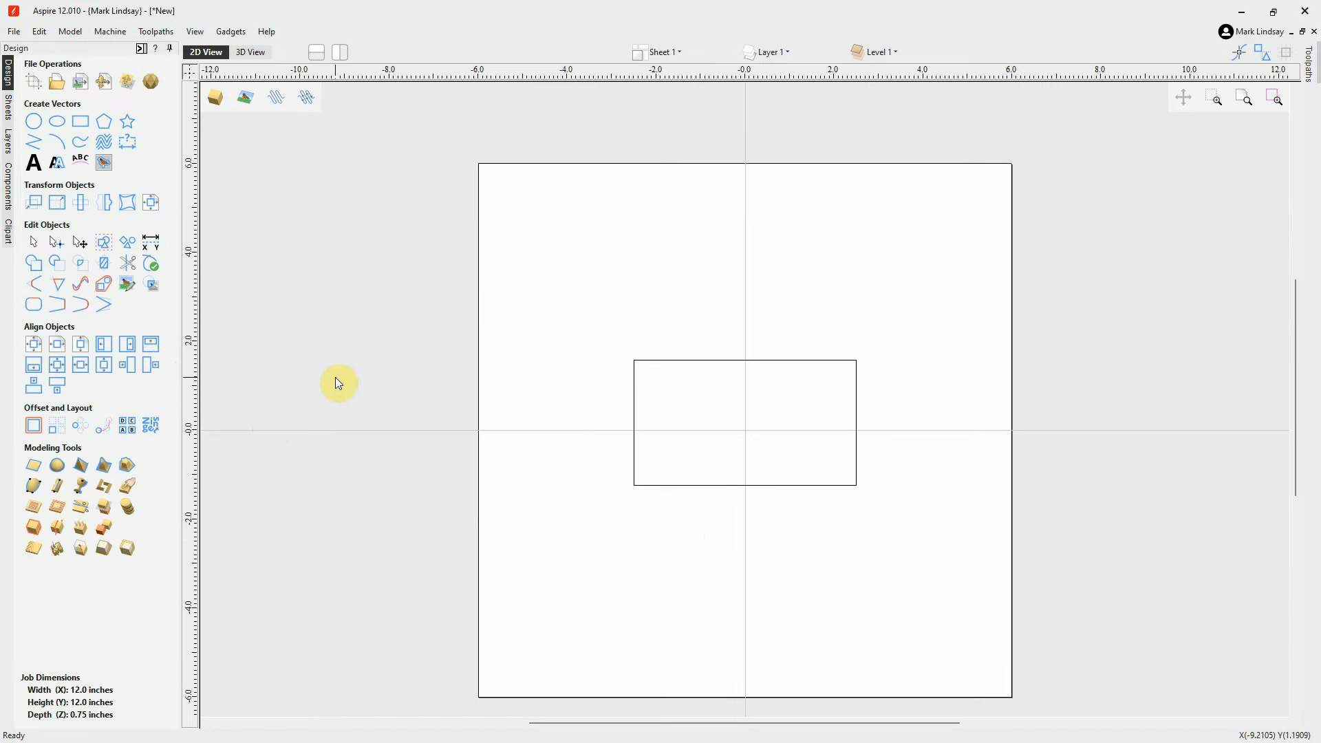
Delete the remaining rectangle in the 3D view
{"action": "left_click", "coordinate": [246, 53]}
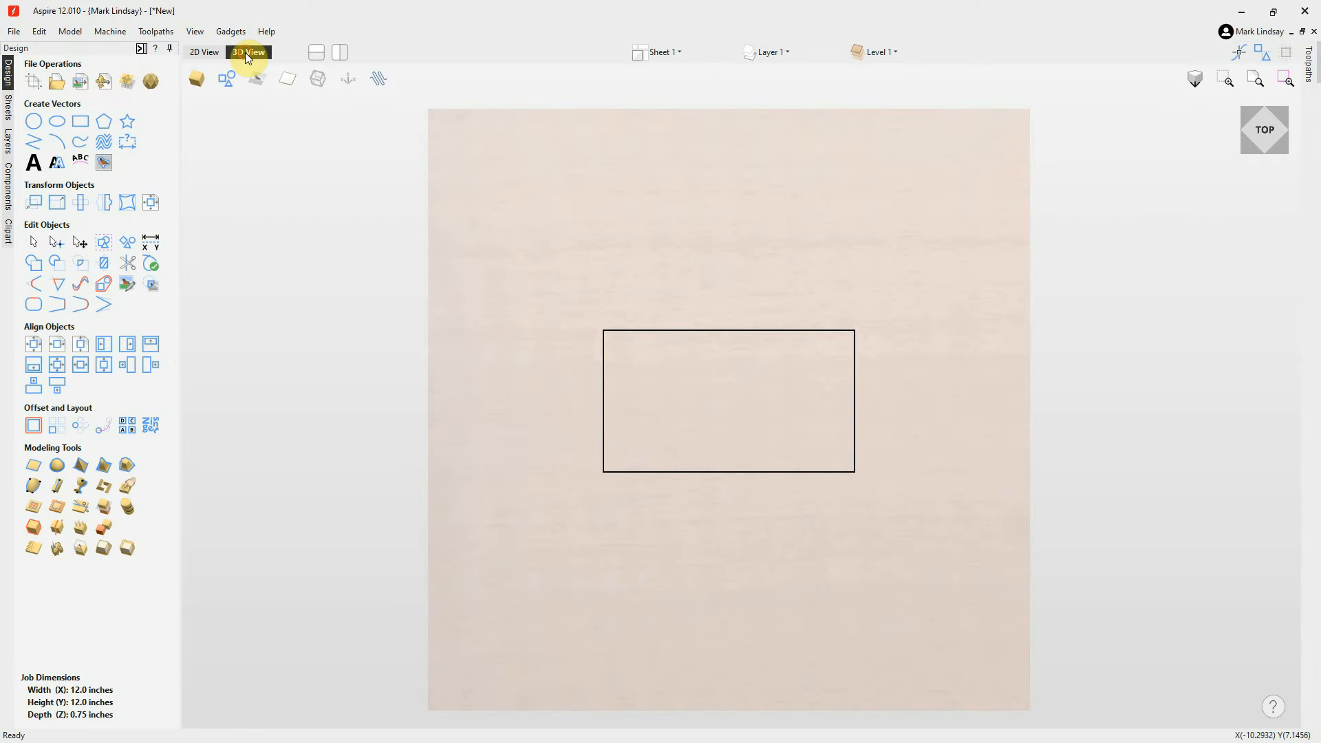
{"action": "left_click", "coordinate": [822, 329]}
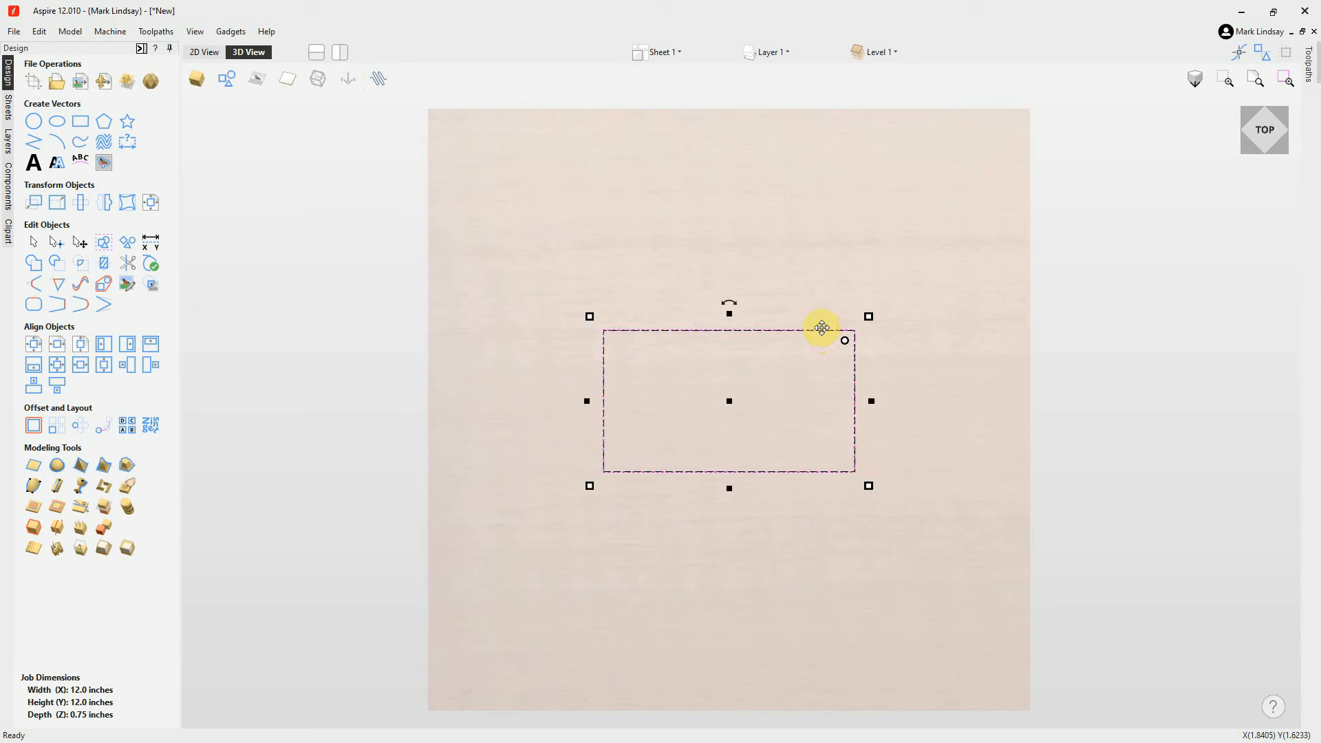
{"action": "key", "text": "Delete"}
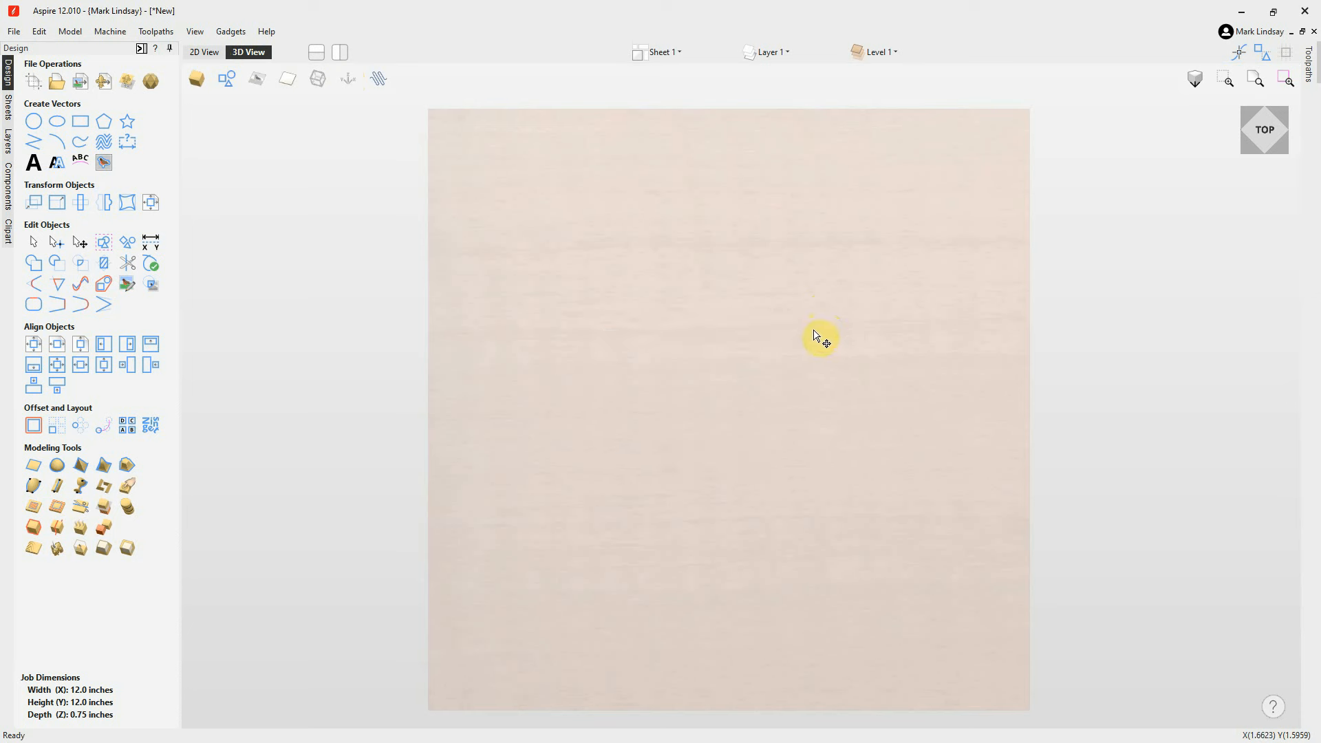
Draw a square-cornered rectangle freehand in the 3D view from about X -1.4, Y 1.5 down to the right, 5 inches wide and 3 inches high
{"action": "left_click", "coordinate": [81, 123]}
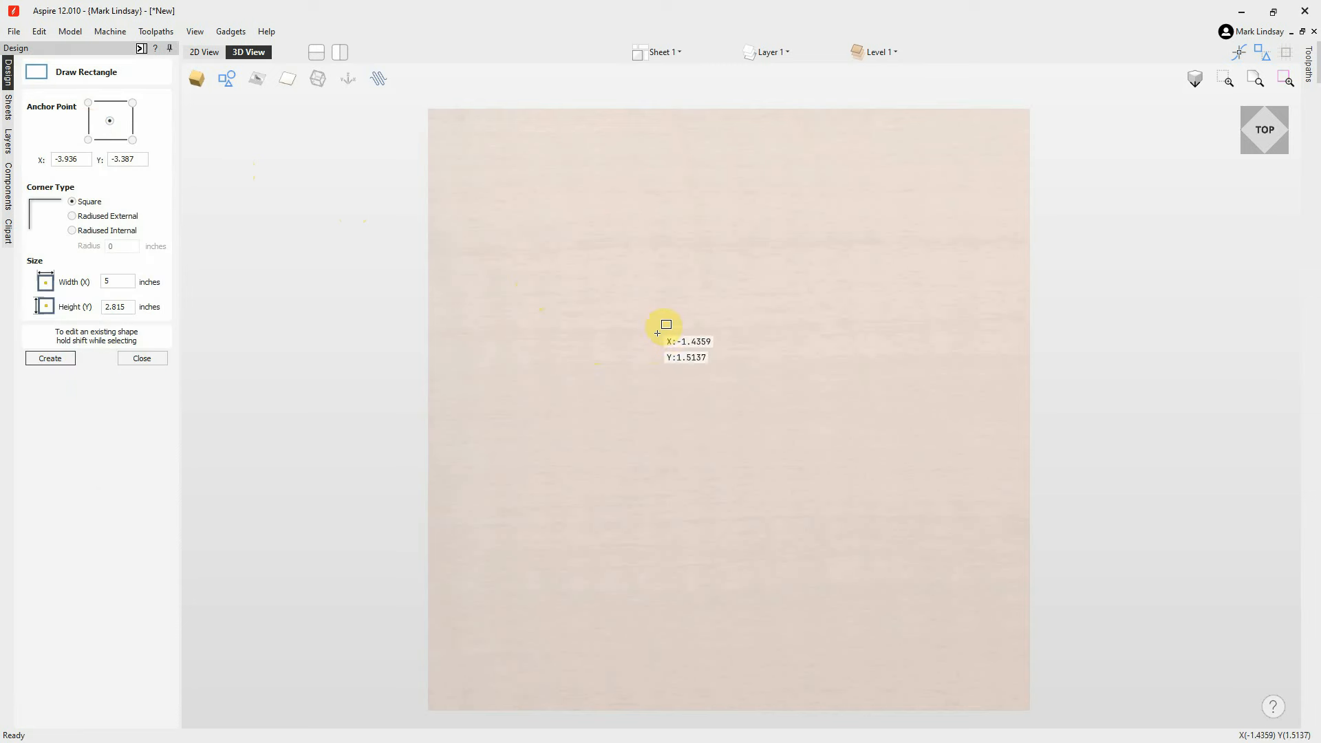
{"action": "left_click_drag", "start_coordinate": [658, 333], "coordinate": [906, 494]}
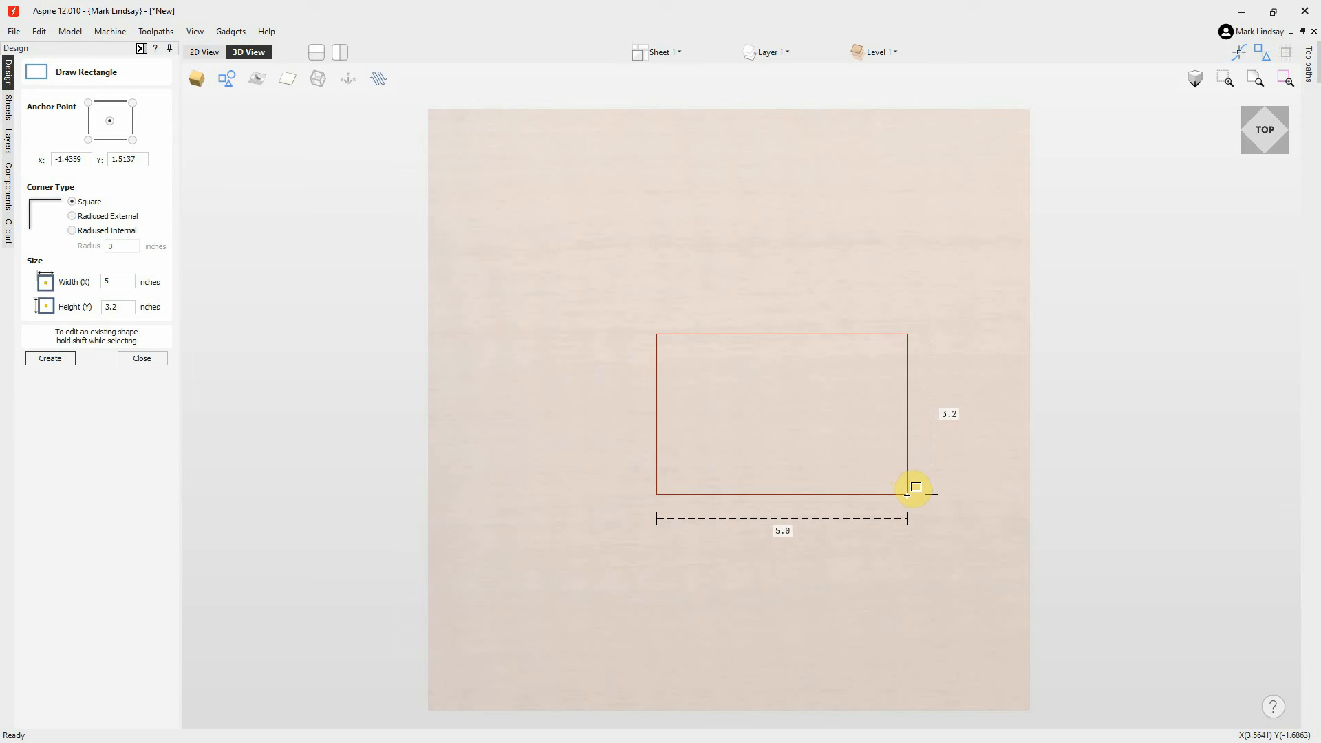
{"action": "left_click_drag", "start_coordinate": [908, 495], "coordinate": [909, 484]}
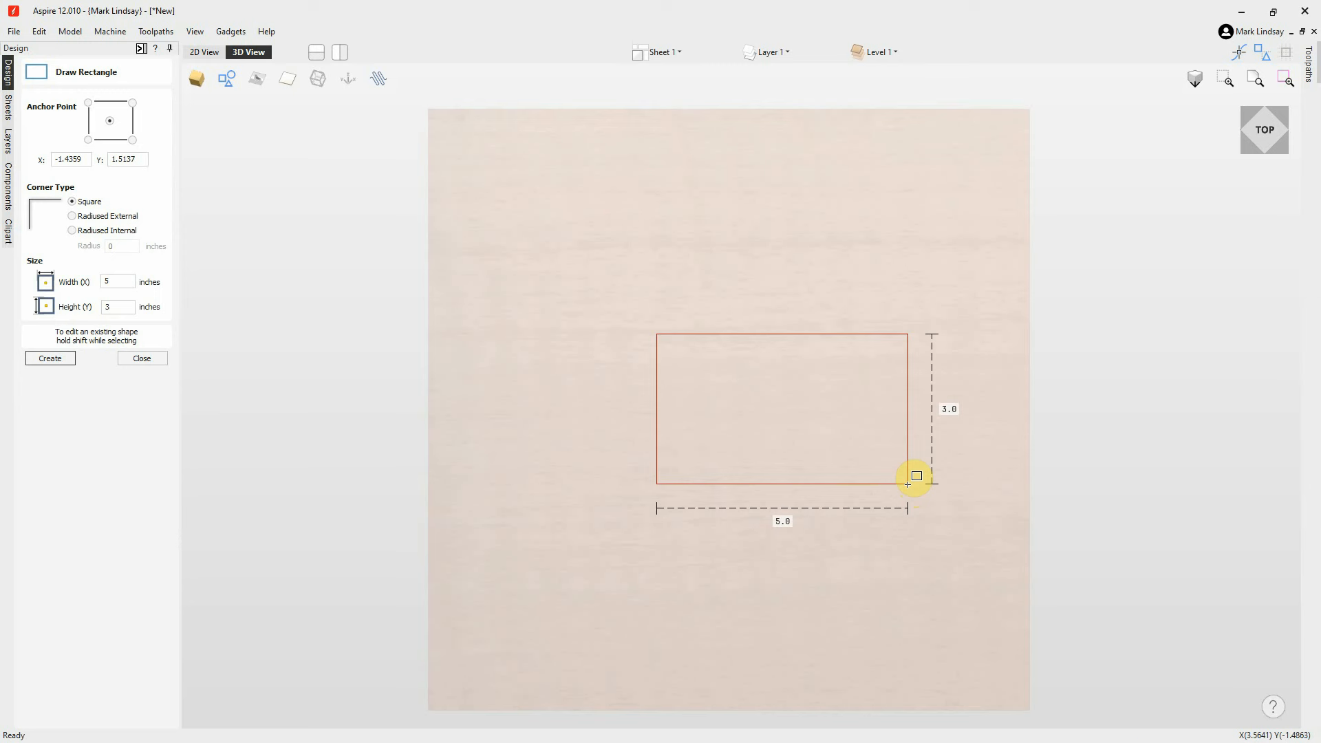
{"action": "left_click_drag", "start_coordinate": [909, 484], "coordinate": [909, 485]}
Set the rectangle's width to 6 inches and its height to 4 inches using the dimensions shown beside the shape
{"action": "left_click", "coordinate": [781, 525]}
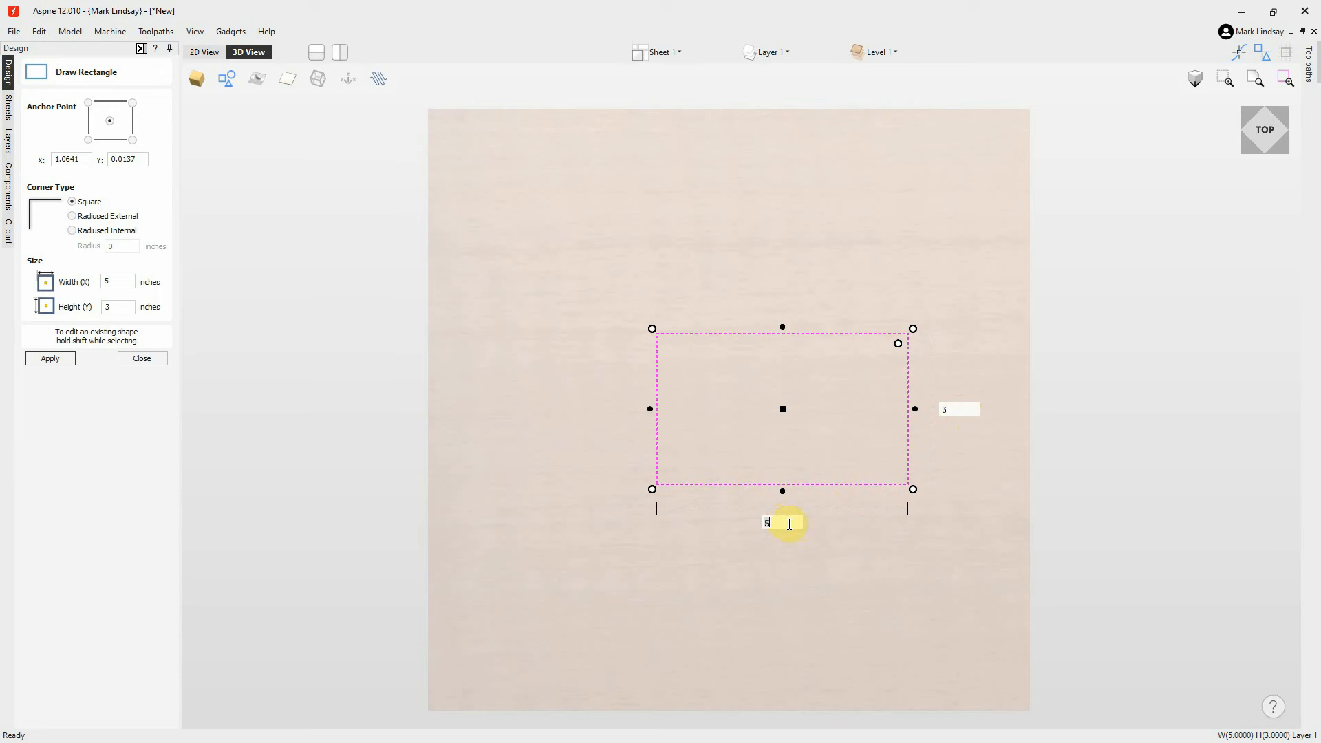
{"action": "left_click_drag", "start_coordinate": [788, 525], "coordinate": [739, 526]}
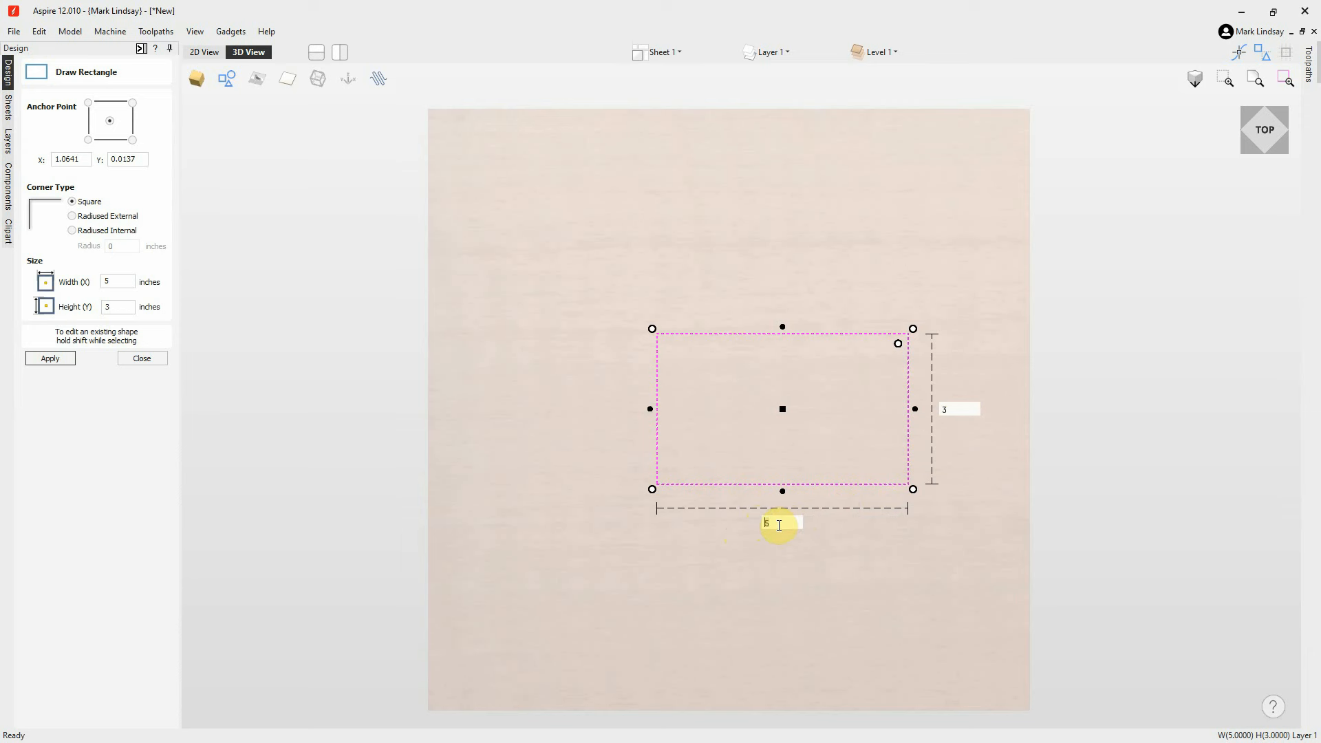
{"action": "type", "text": "6"}
{"action": "key", "text": "Return"}
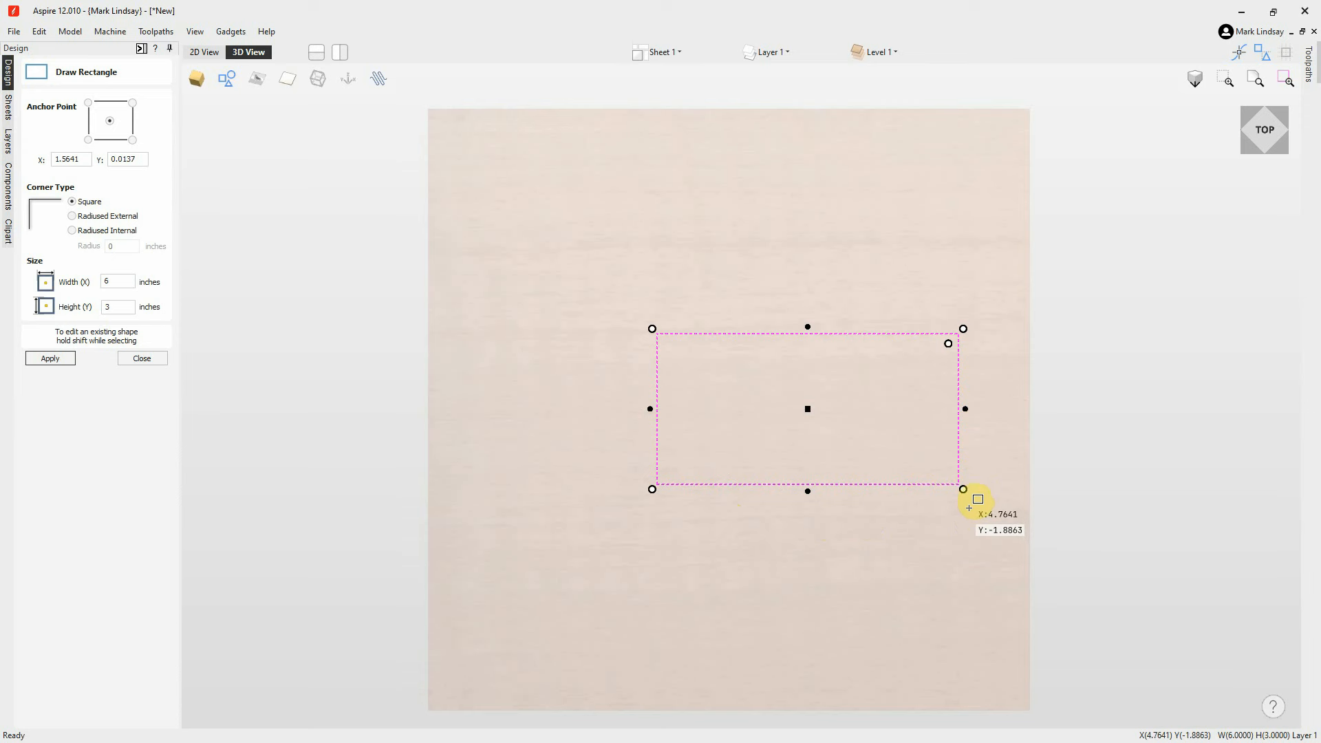
{"action": "mouse_move", "coordinate": [964, 491]}
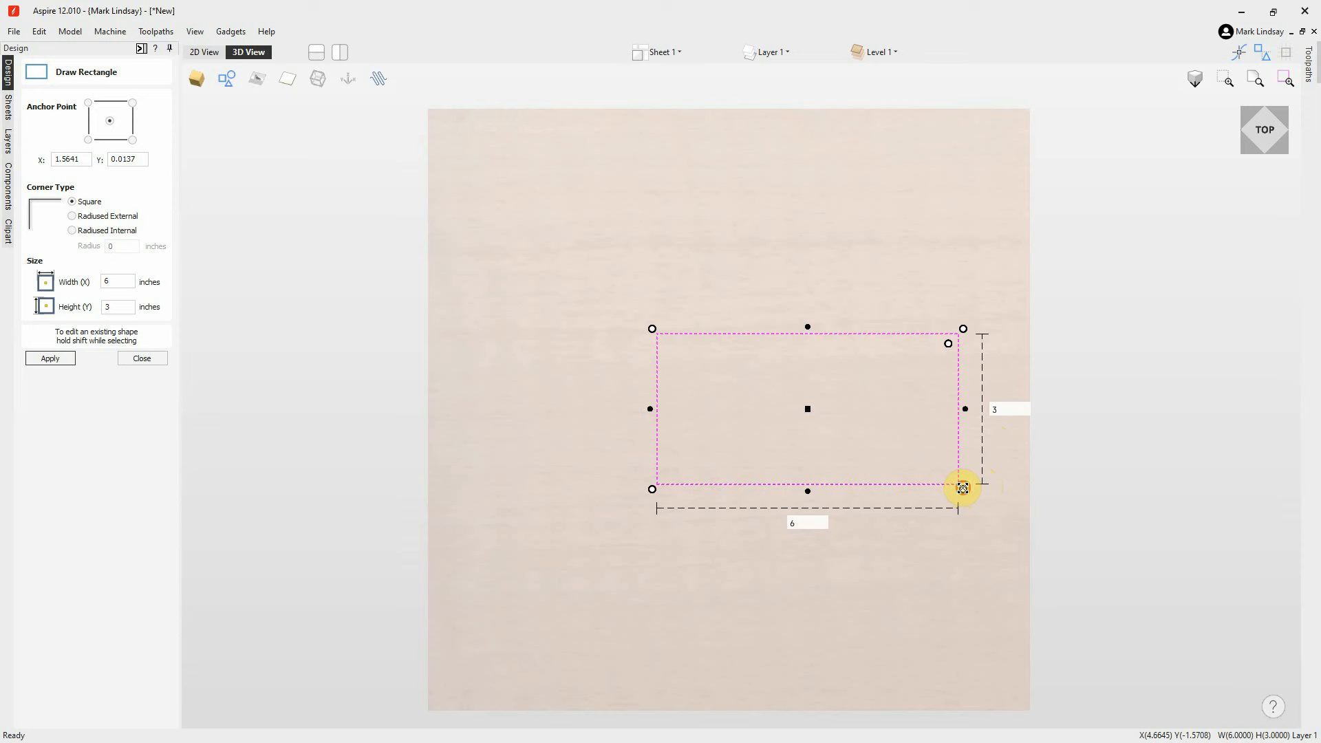
{"action": "left_click", "coordinate": [1000, 410]}
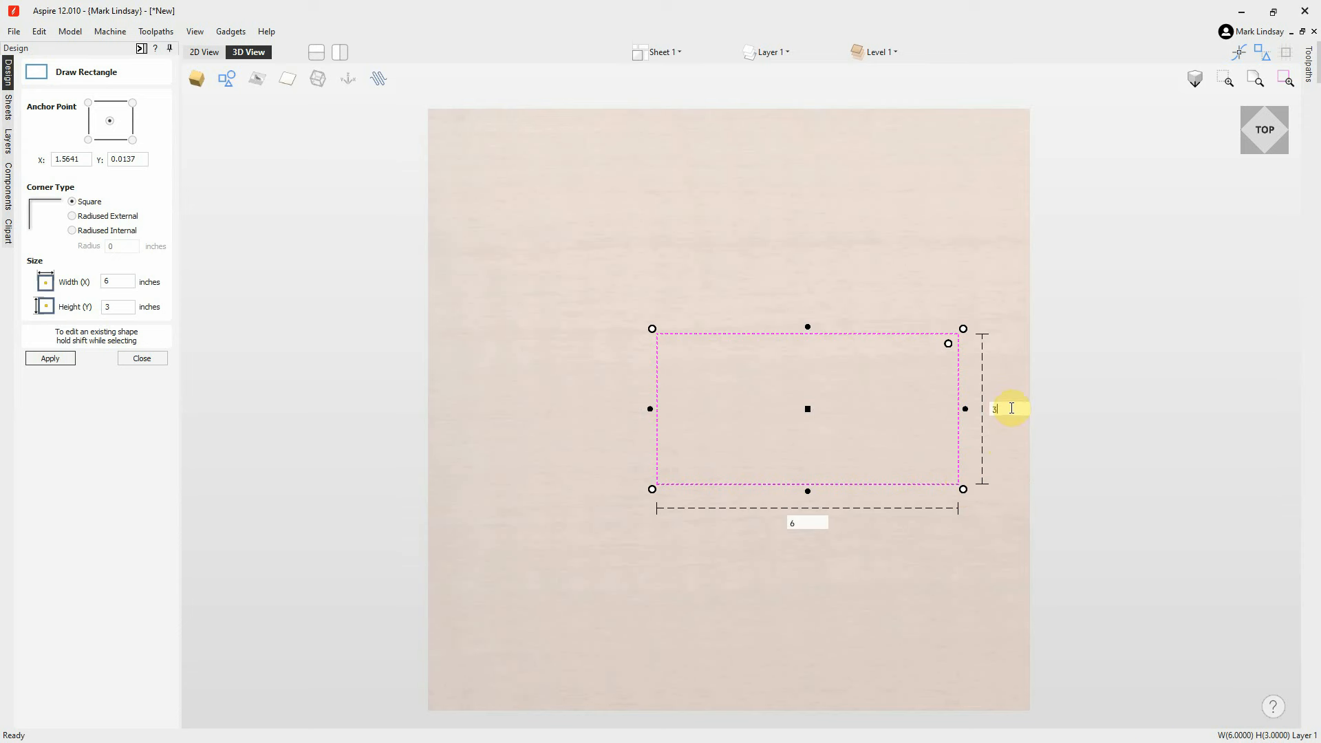
{"action": "key", "text": "BackSpace"}
{"action": "type", "text": "4"}
{"action": "key", "text": "Return"}
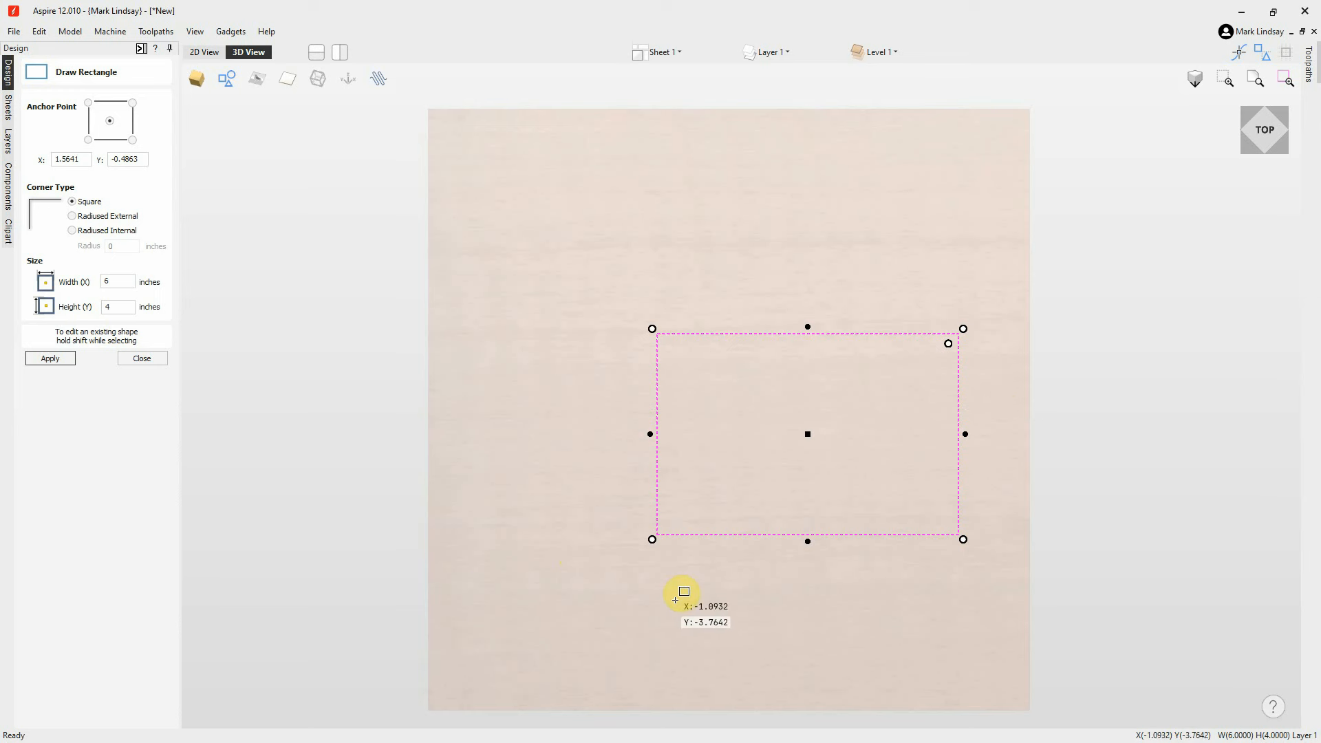
Undo the last width and height changes, and resize the rectangle to 6 inches wide and 4 inches high using its on-screen dimensions
{"action": "key", "text": "ctrl+z"}
{"action": "key", "text": "ctrl+z"}
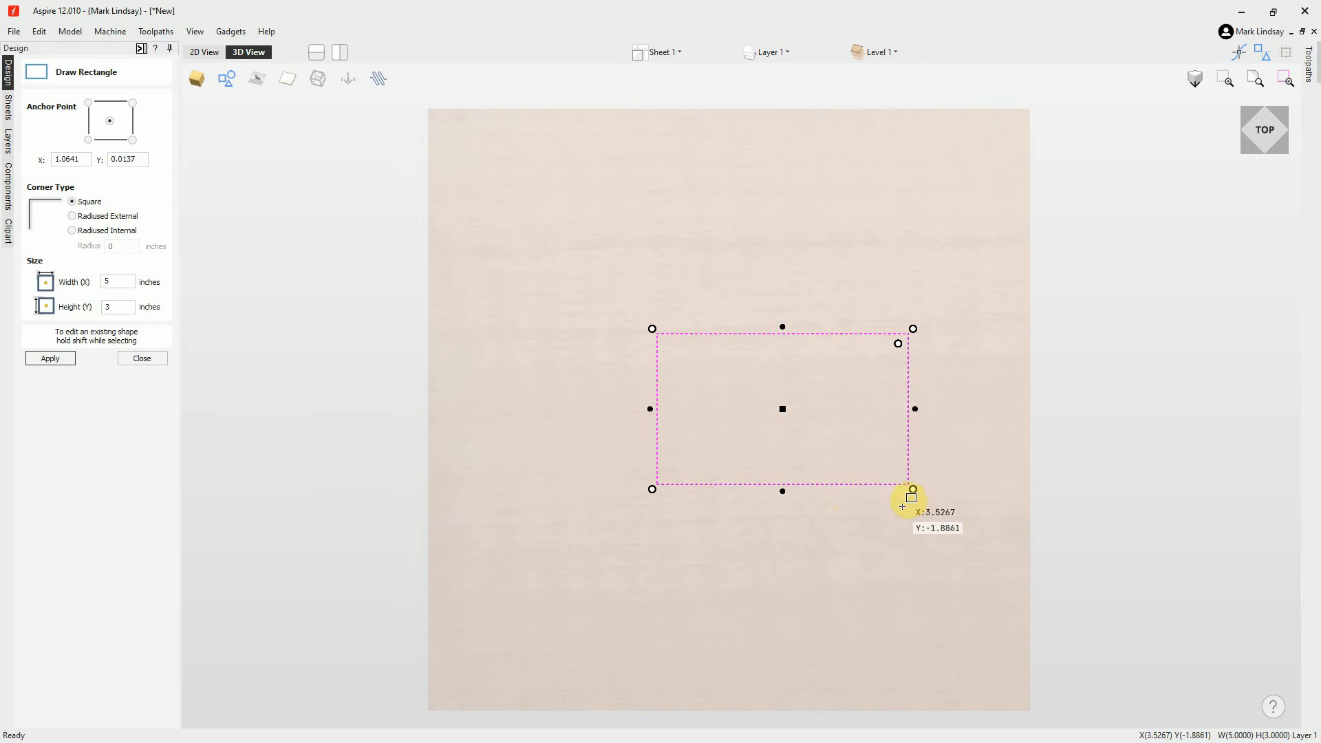
{"action": "mouse_move", "coordinate": [914, 490]}
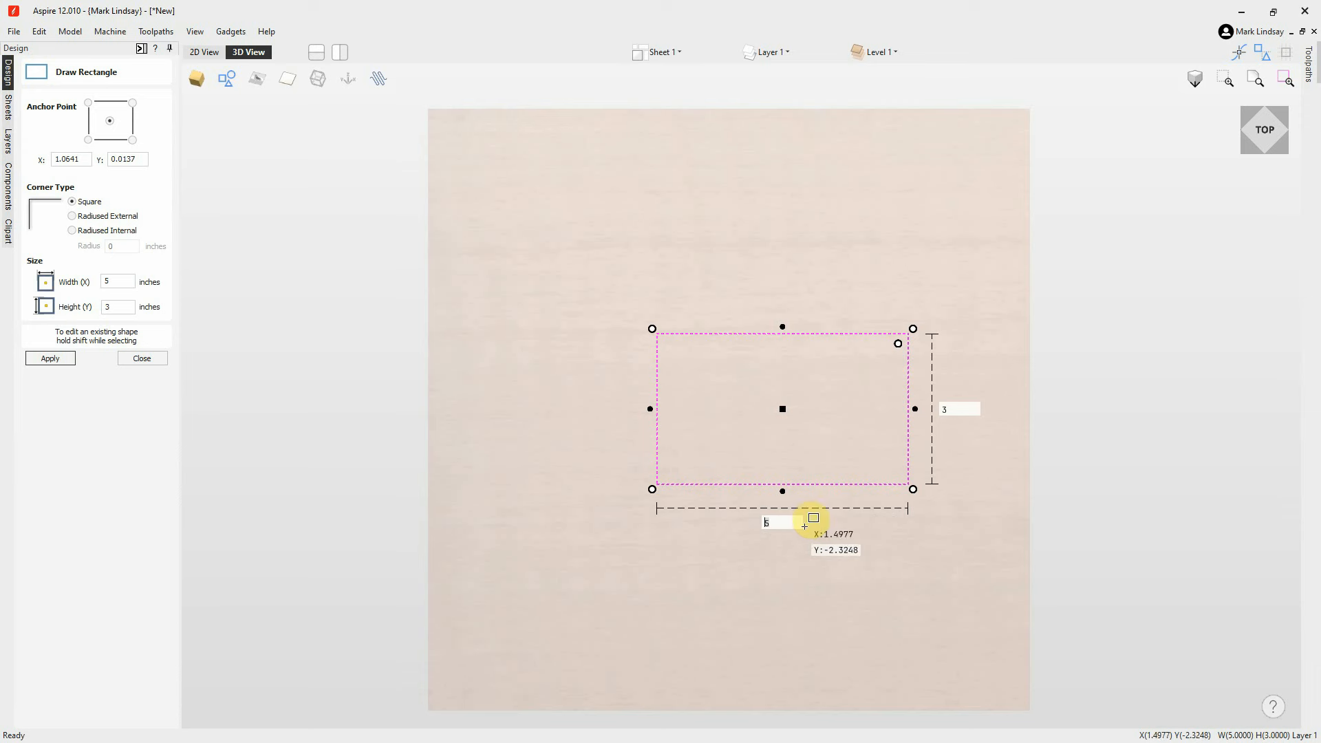
{"action": "type", "text": "6"}
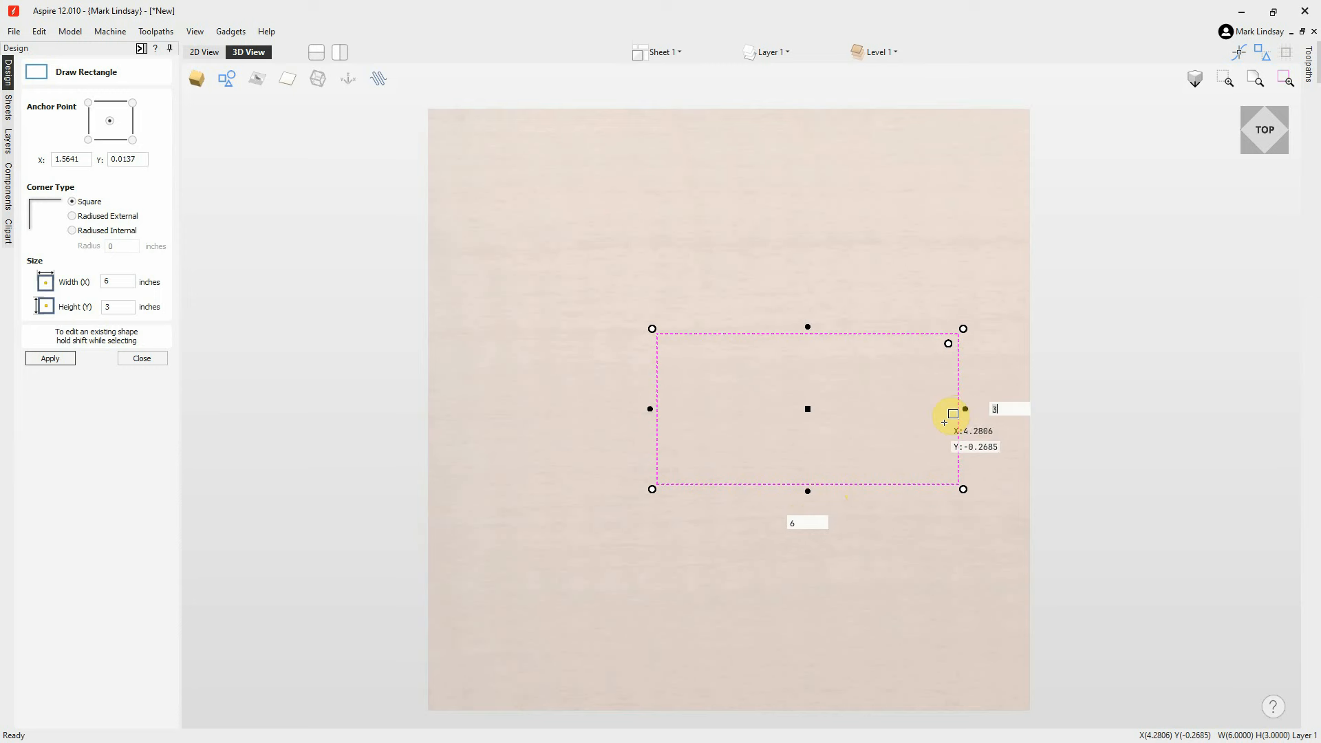
{"action": "key", "text": "Tab"}
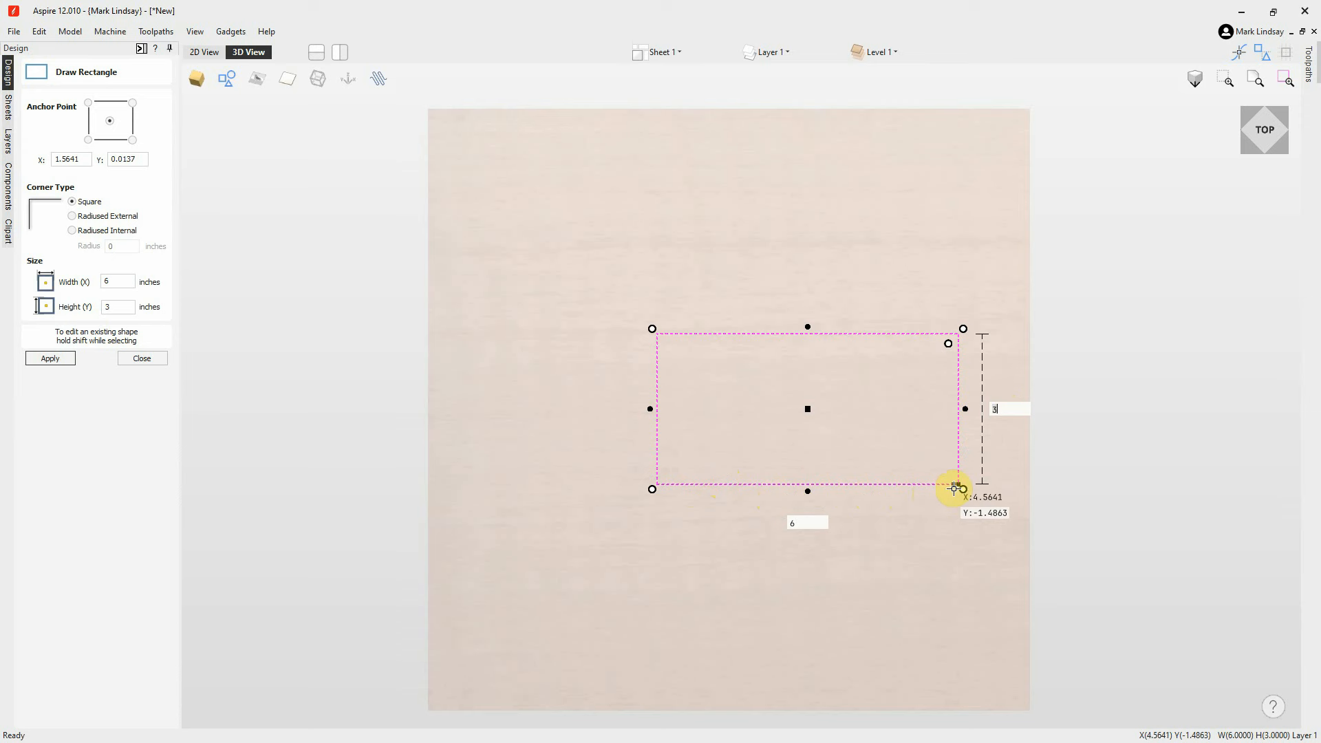
{"action": "left_click_drag", "start_coordinate": [955, 488], "coordinate": [955, 488]}
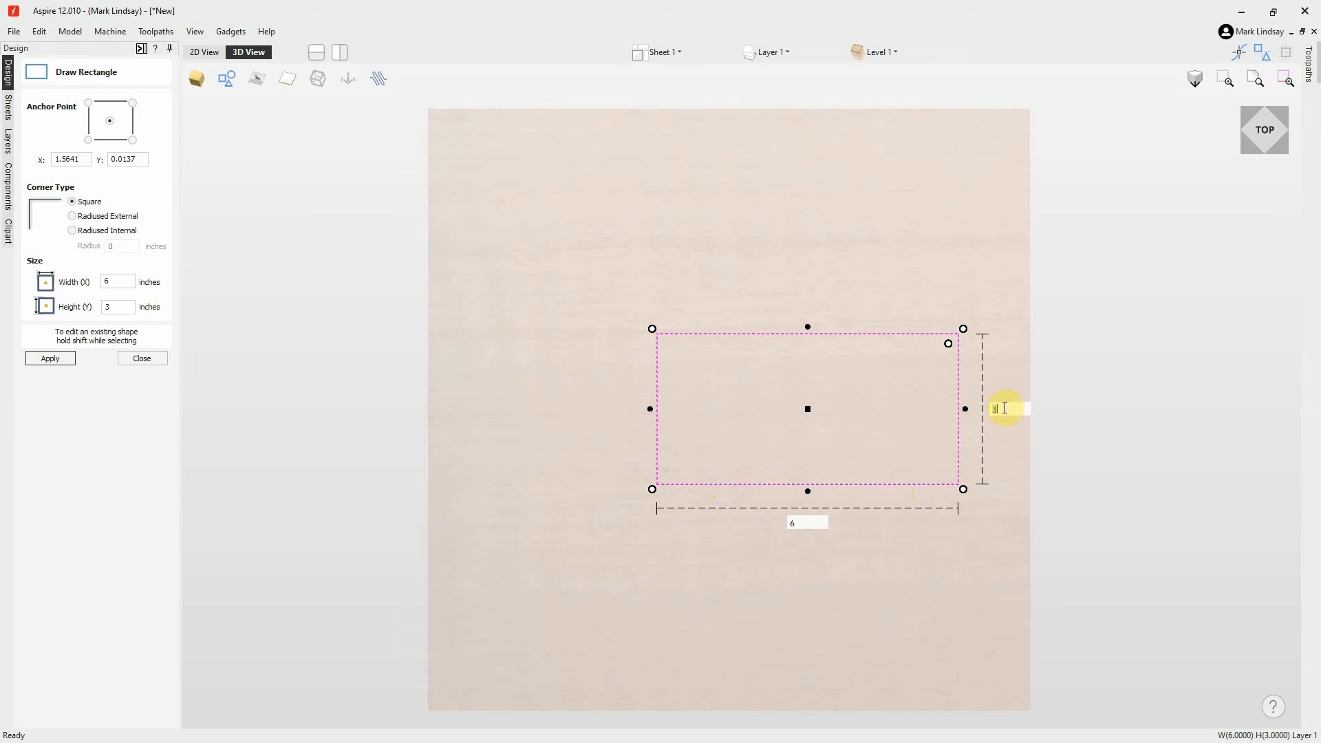
{"action": "type", "text": "4"}
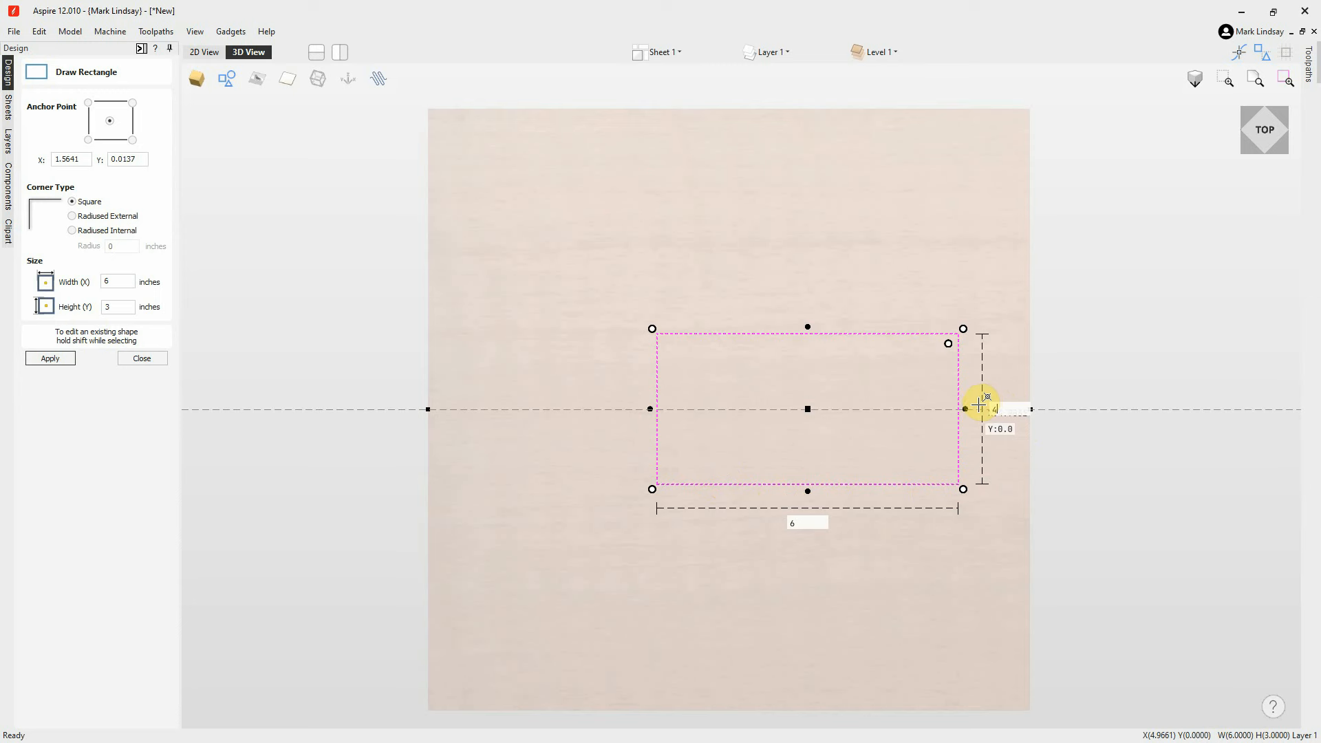
{"action": "key", "text": "Return"}
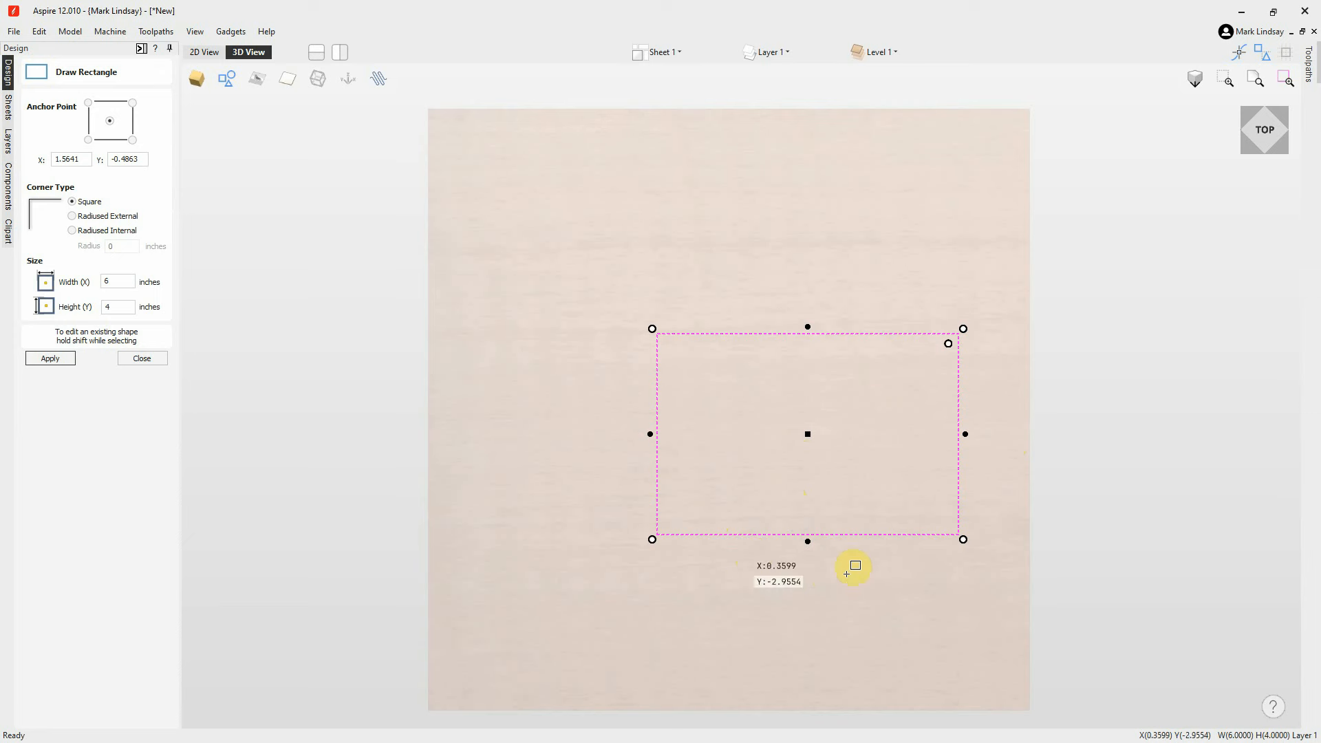
{"action": "left_click", "coordinate": [117, 280]}
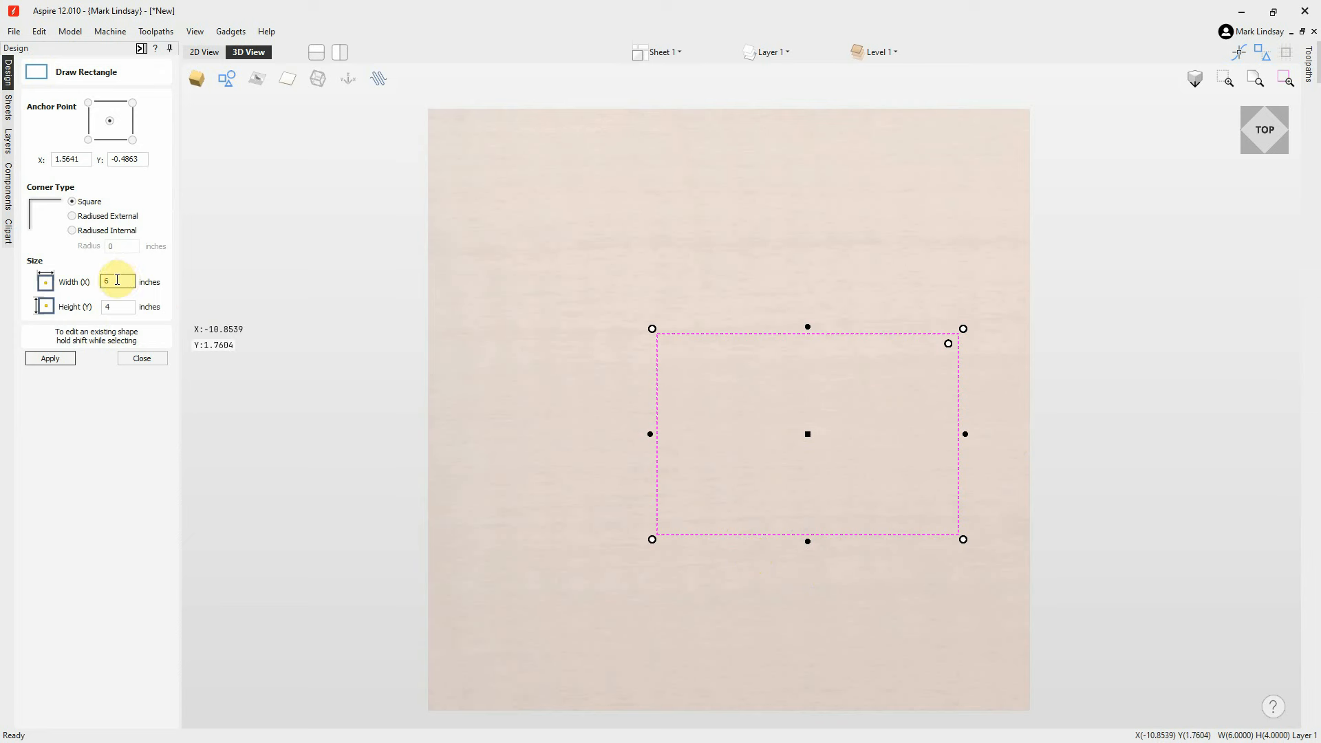
{"action": "left_click", "coordinate": [112, 307]}
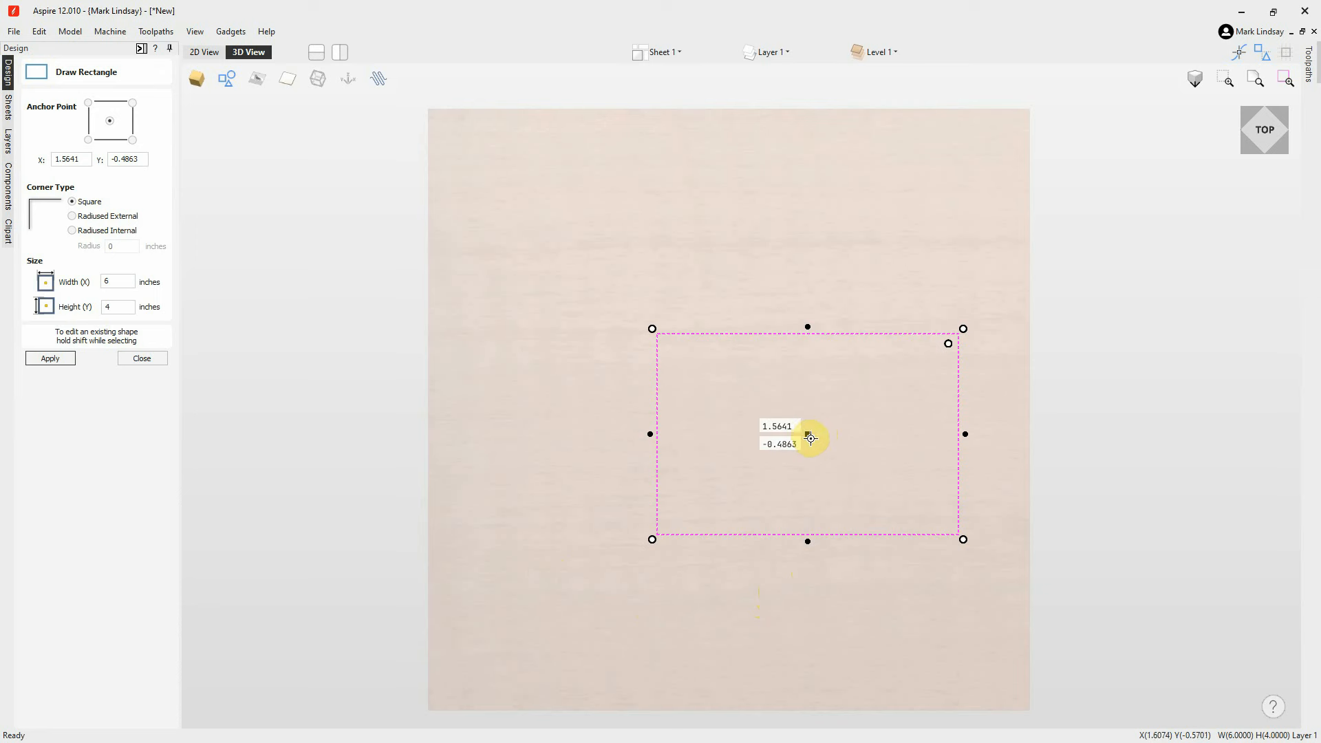
Move the rectangle's center to X 0, Y 0 and give it external corners with a 1 inch radius
{"action": "left_click_drag", "start_coordinate": [809, 431], "coordinate": [729, 410]}
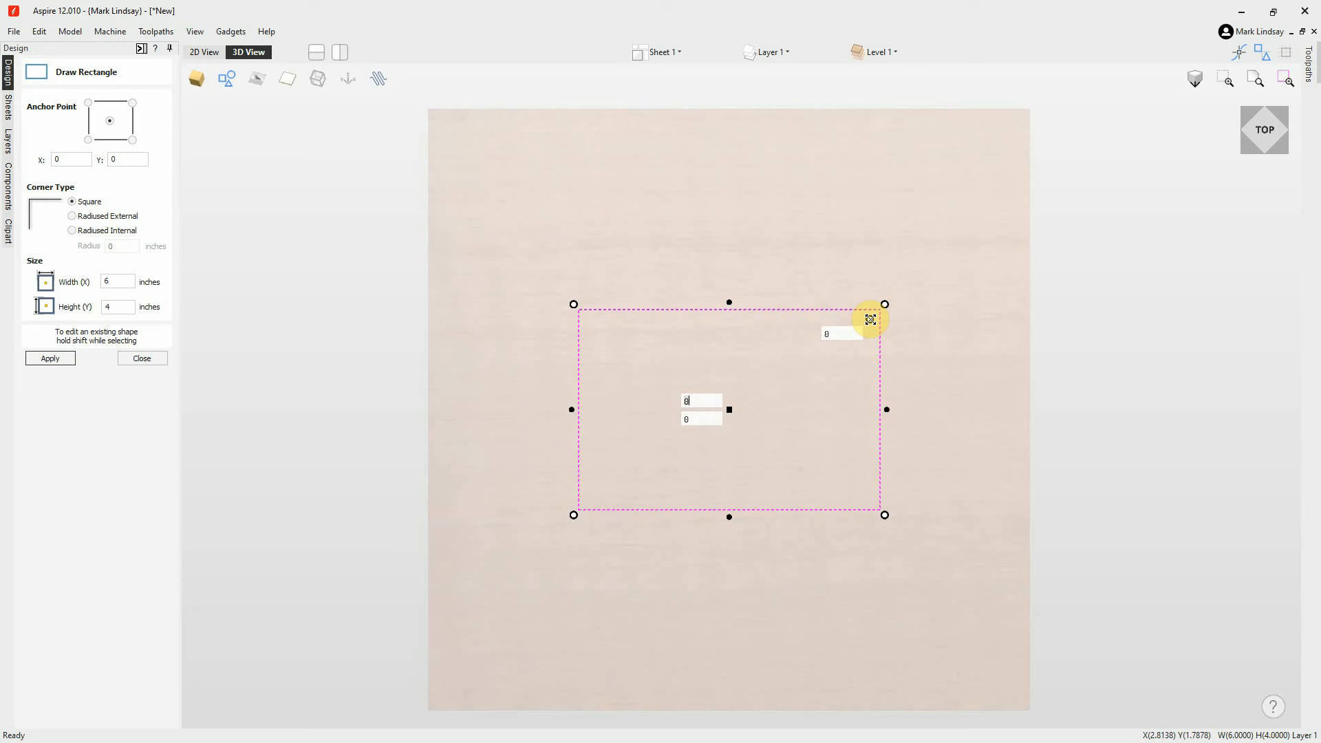
{"action": "left_click_drag", "start_coordinate": [871, 319], "coordinate": [839, 347]}
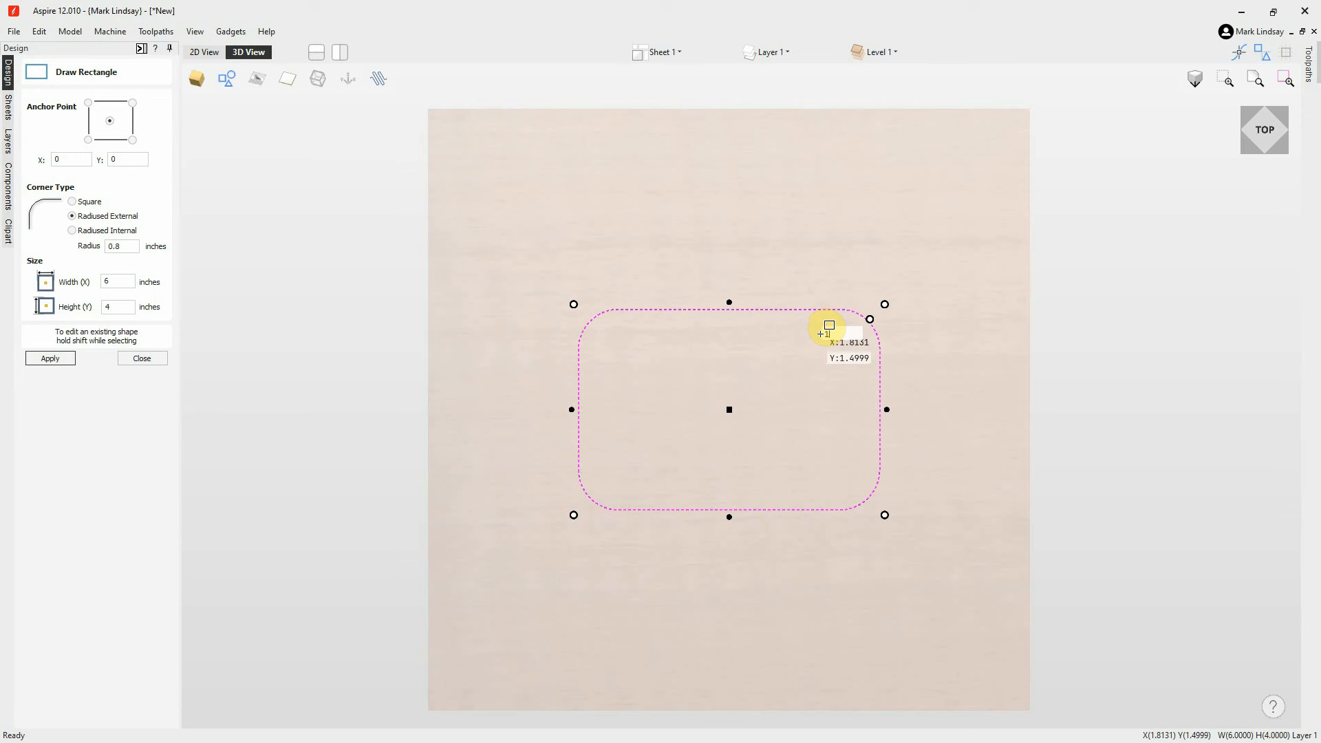
{"action": "key", "text": "Return"}
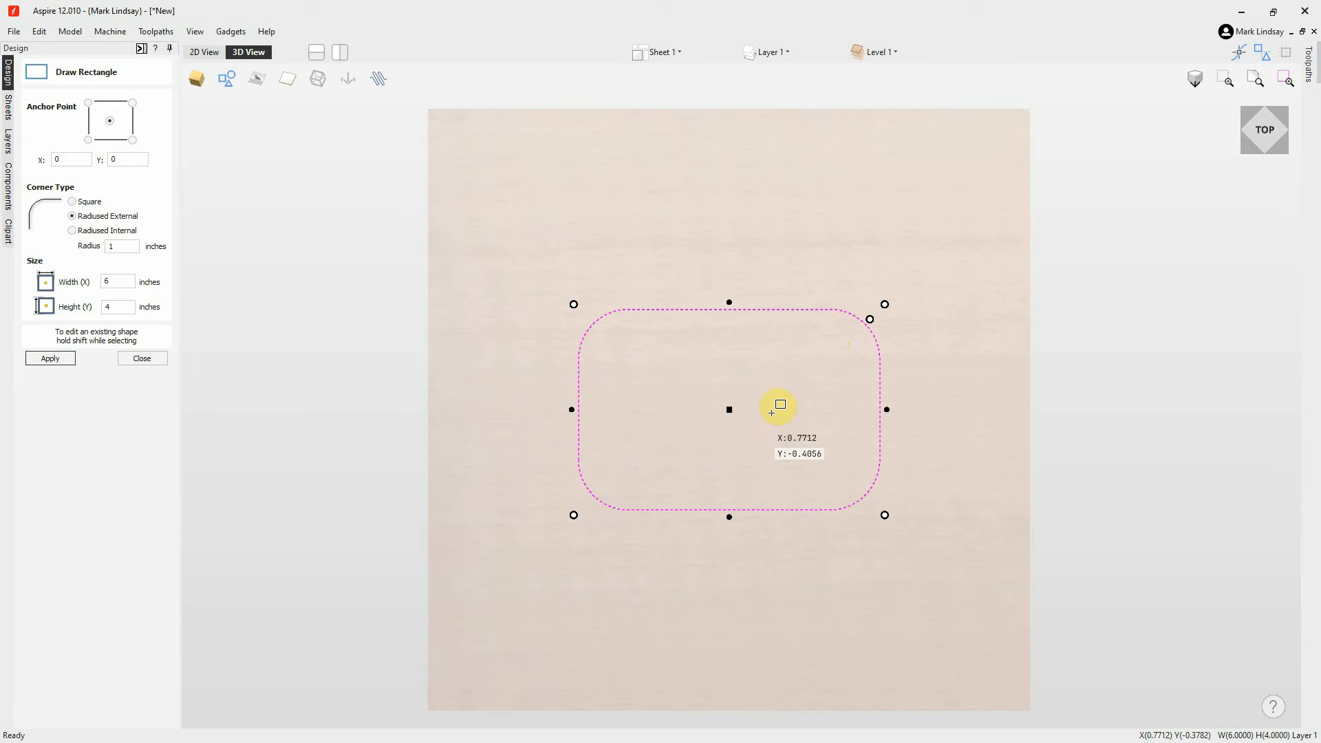
Reshape the rectangle's corners to internal radii with the corner handle and set the radius value beside the shape to -0.75
{"action": "mouse_move", "coordinate": [870, 321]}
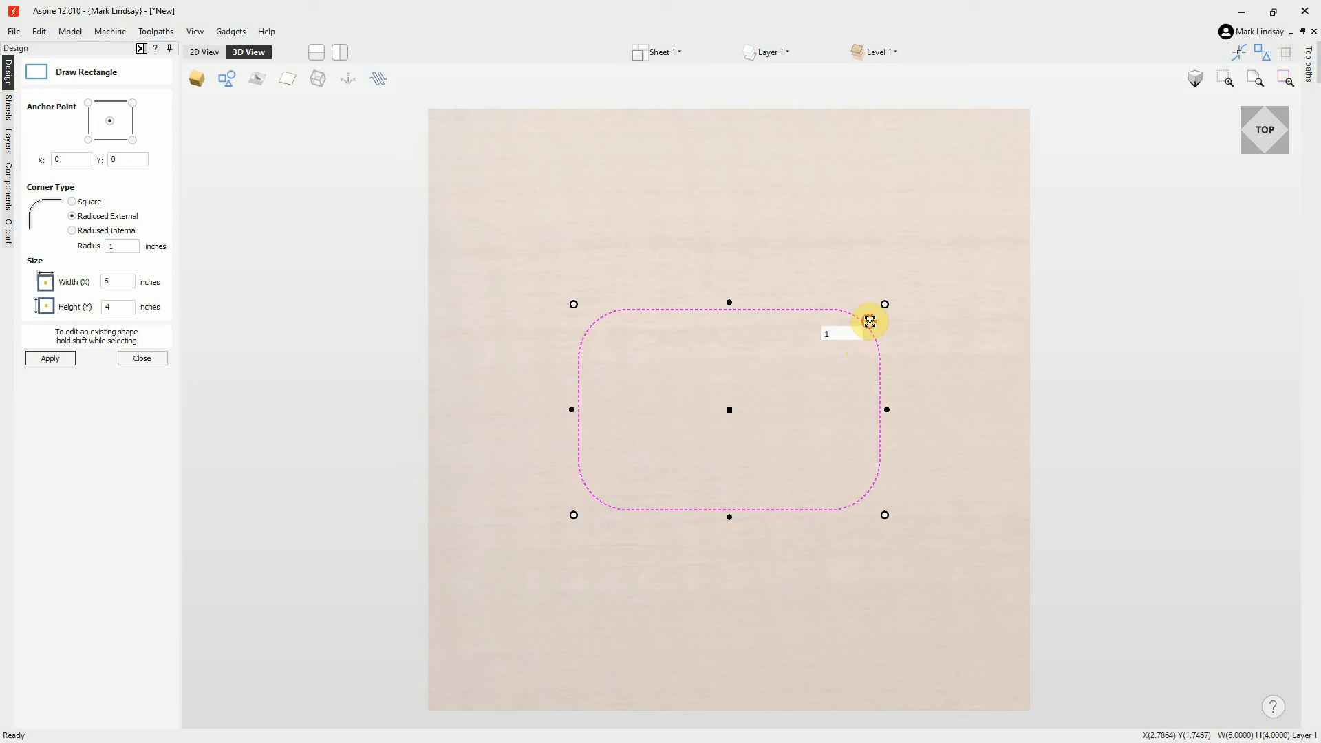
{"action": "left_click_drag", "start_coordinate": [869, 320], "coordinate": [939, 283]}
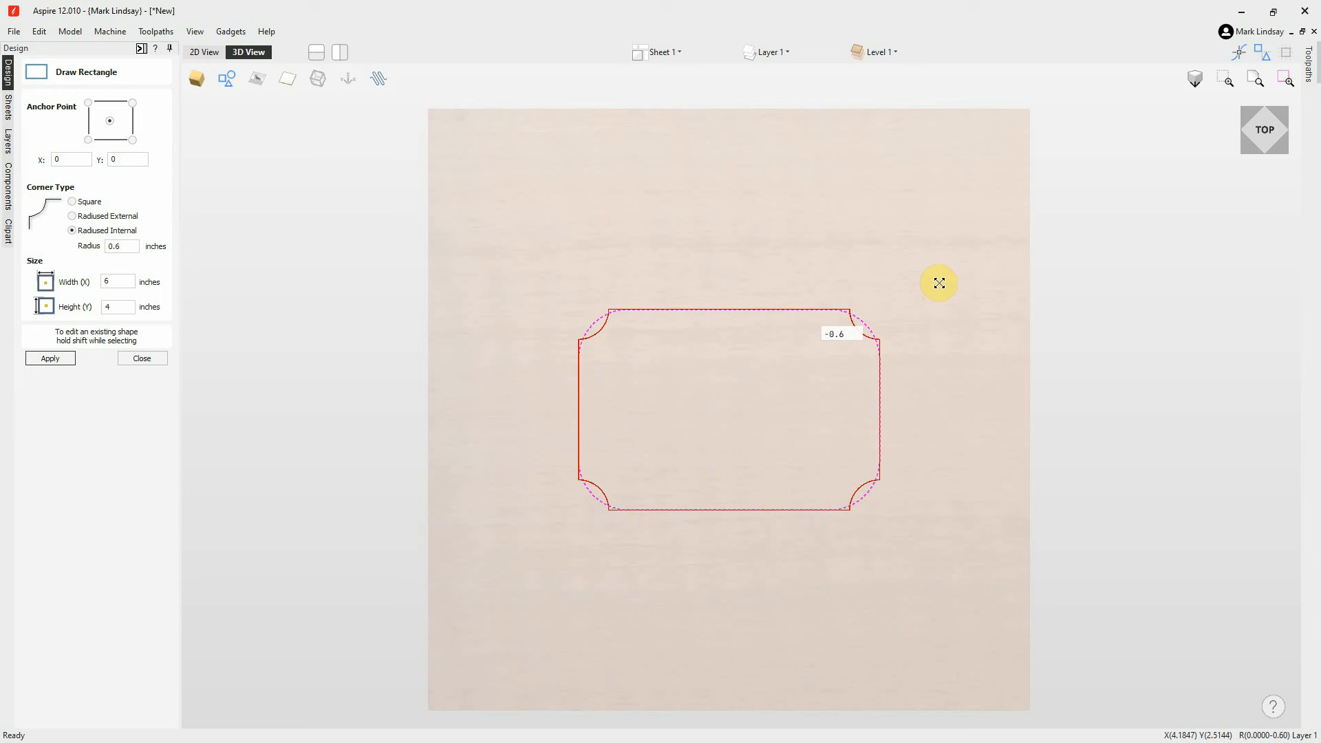
{"action": "left_click_drag", "start_coordinate": [939, 282], "coordinate": [938, 283]}
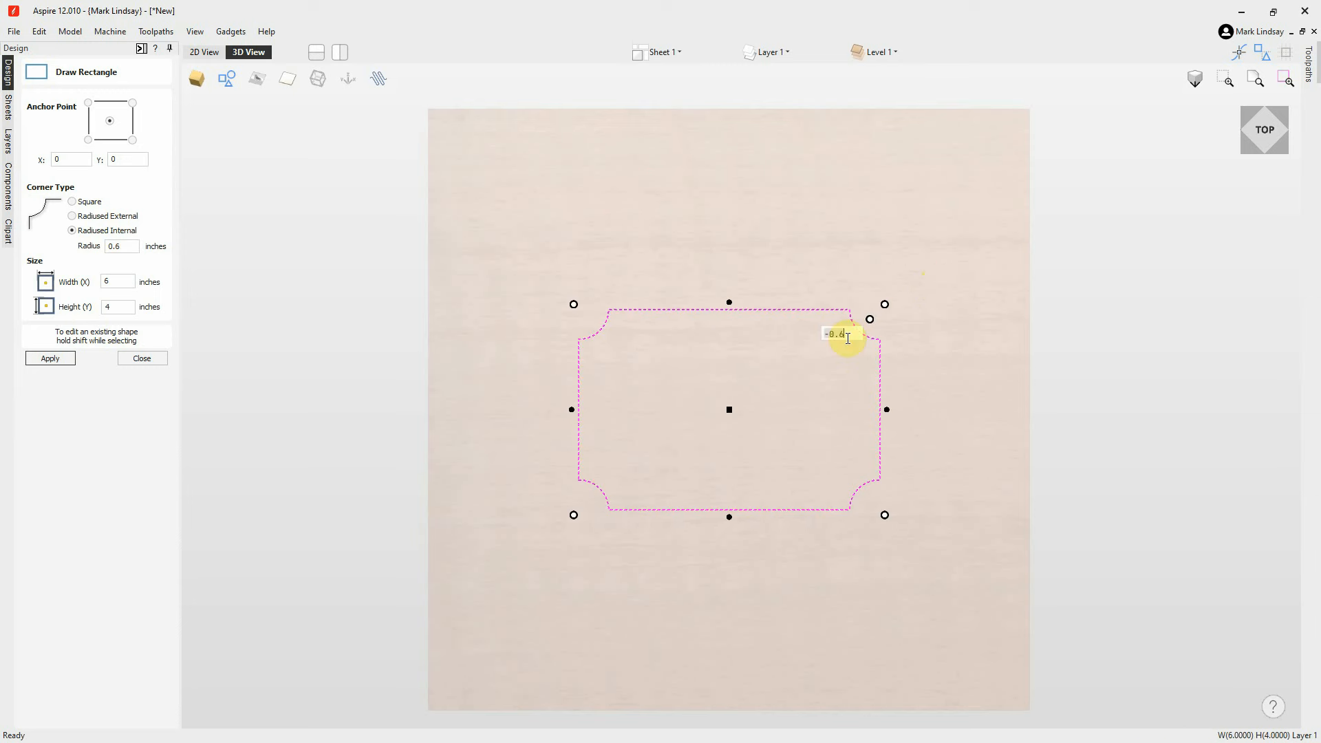
{"action": "left_click", "coordinate": [825, 333]}
{"action": "key", "text": "Delete"}
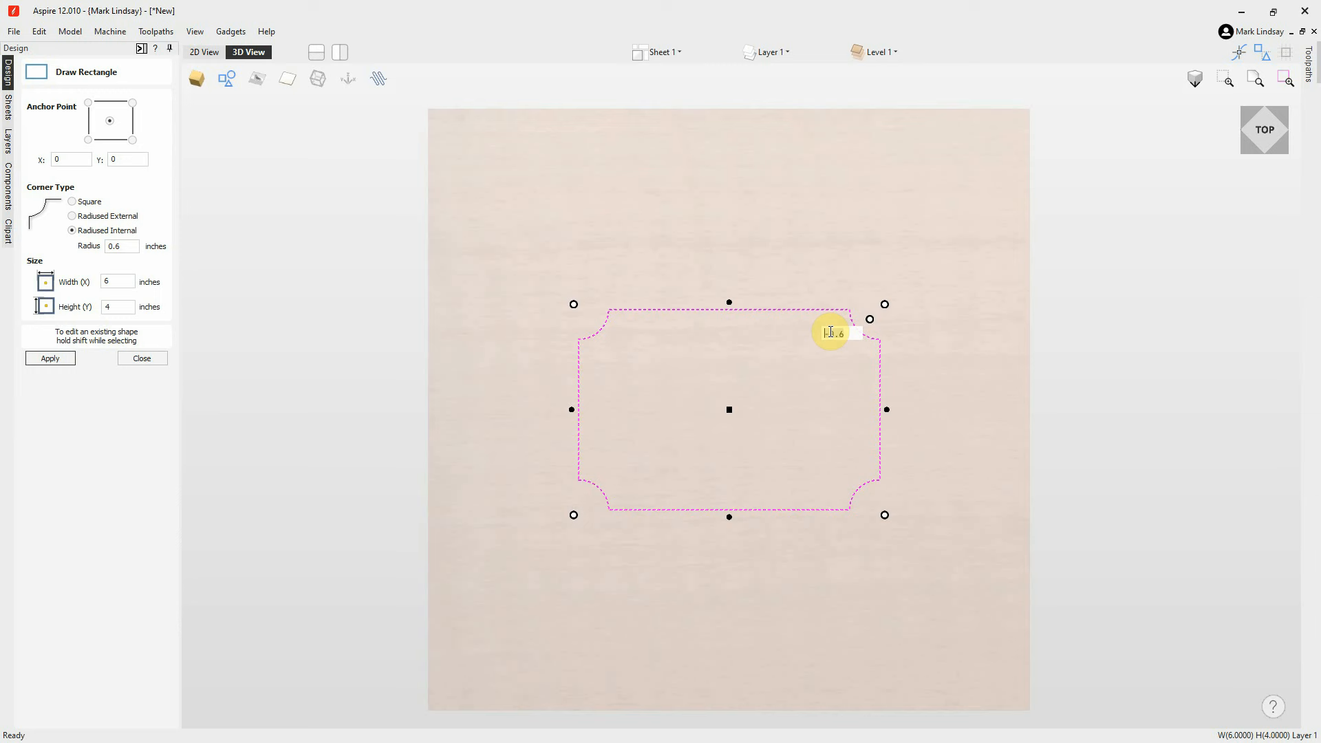
{"action": "left_click_drag", "start_coordinate": [869, 319], "coordinate": [916, 276]}
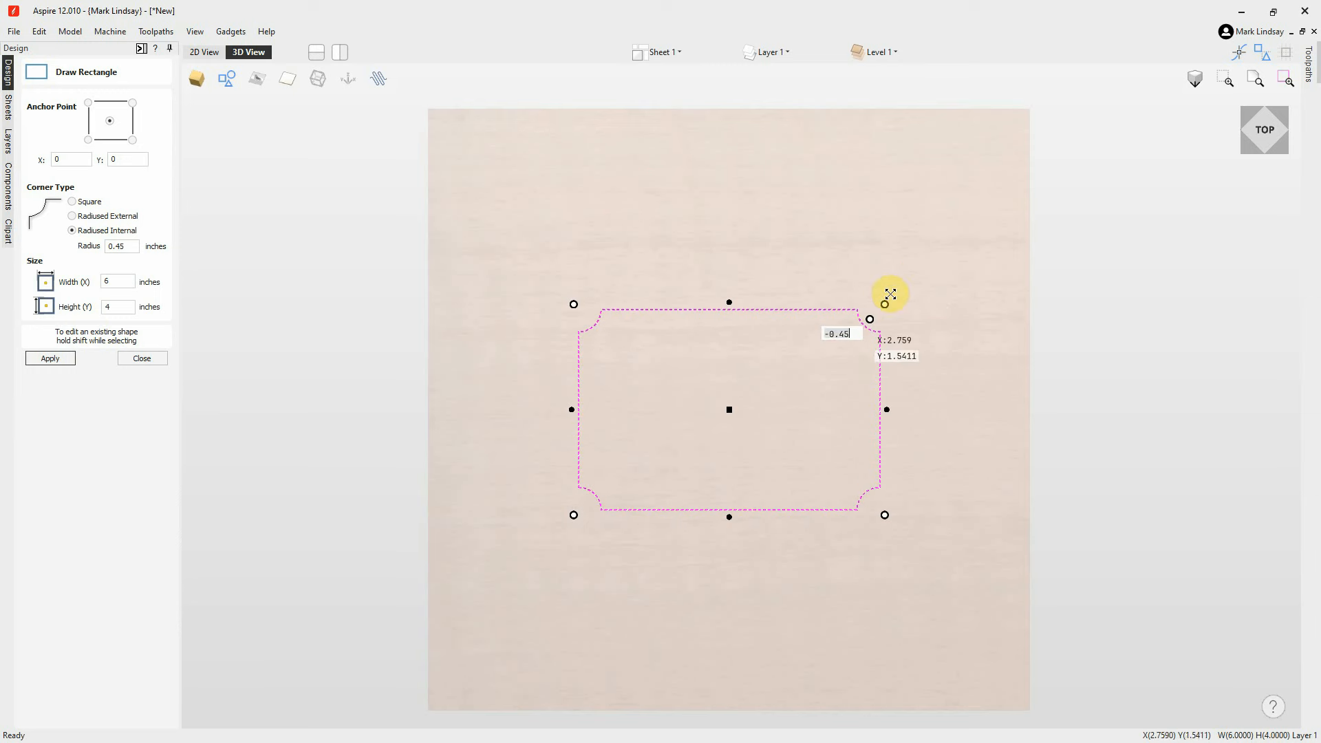
{"action": "left_click", "coordinate": [841, 333]}
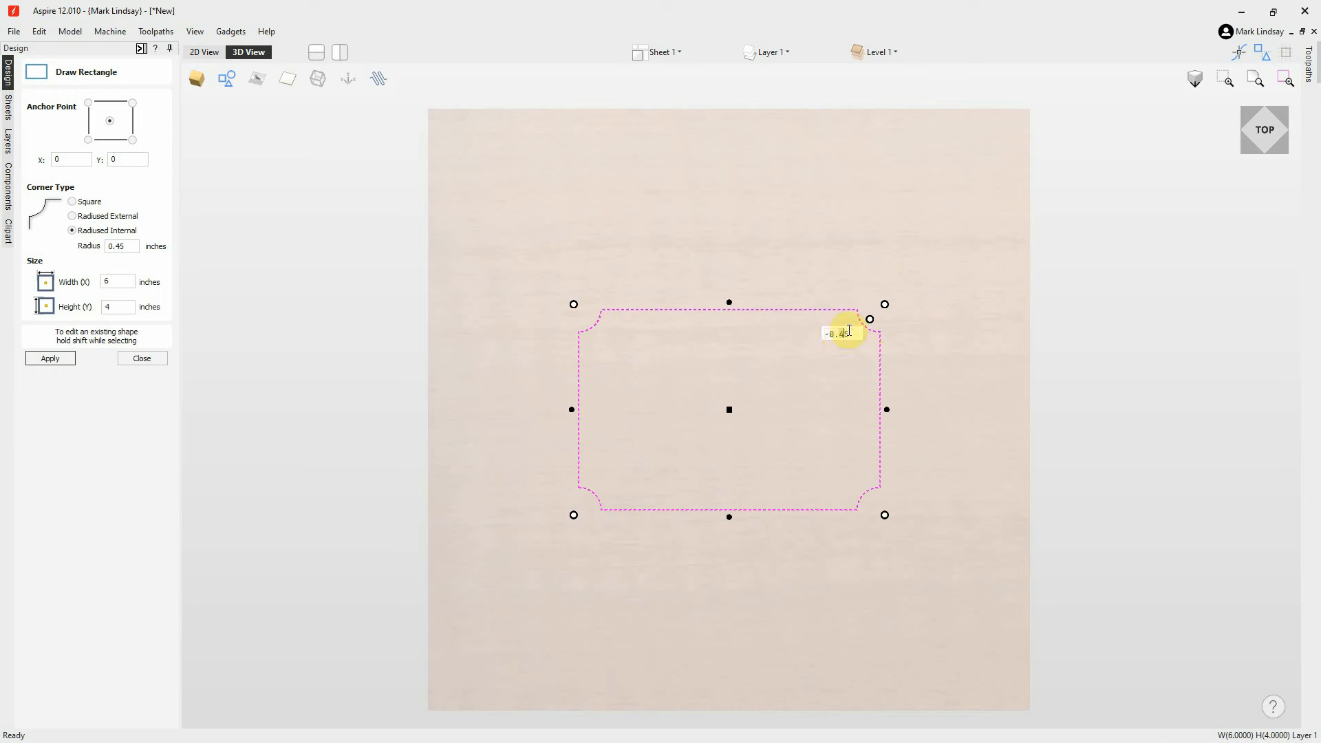
{"action": "left_click", "coordinate": [852, 331]}
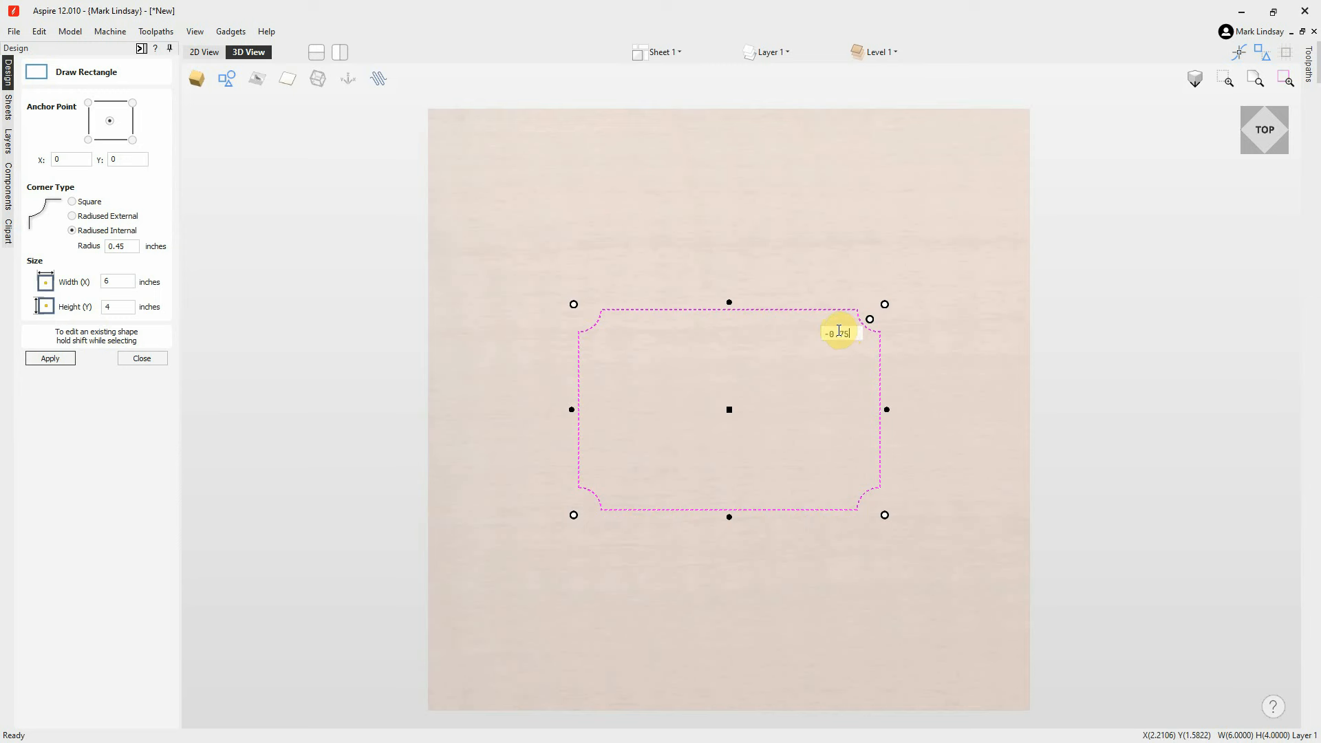
{"action": "key", "text": "Return"}
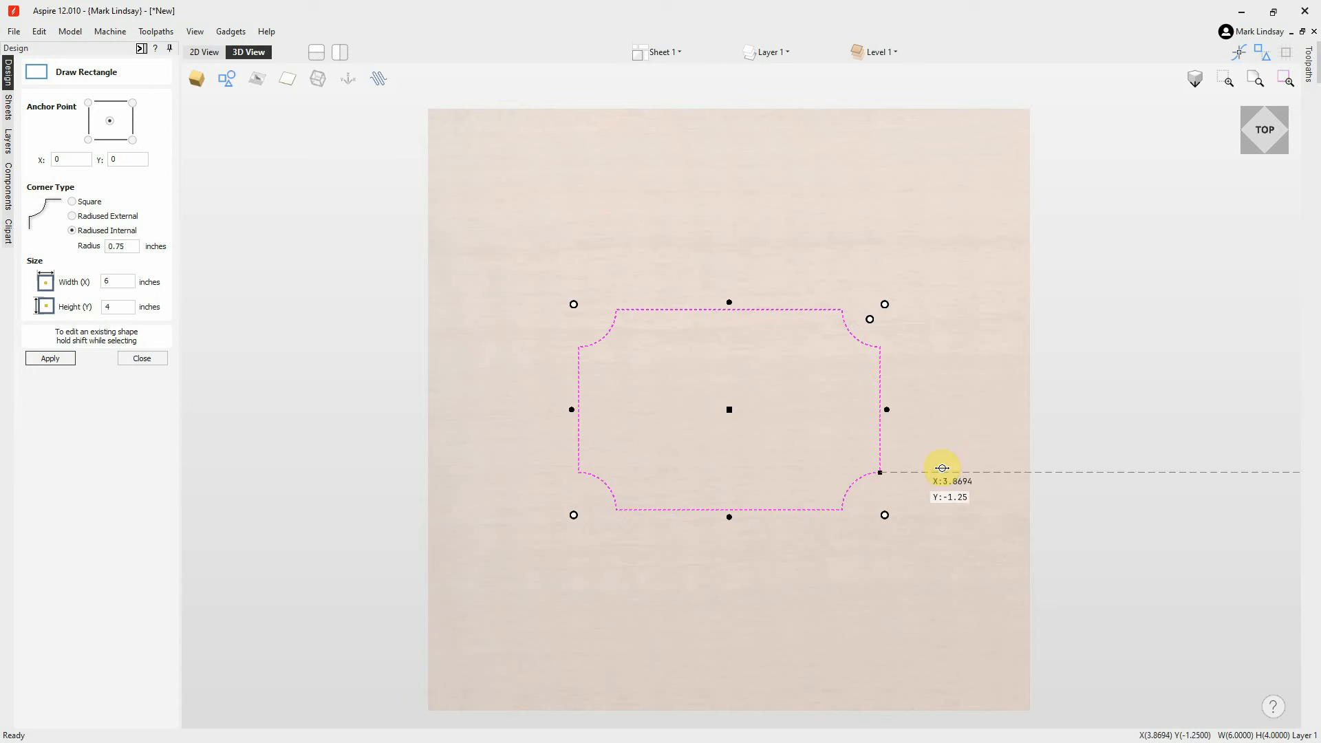
Move the rectangle to about X 1.87, Y -2.83 and place two more rectangles of the same size on the material
{"action": "left_click_drag", "start_coordinate": [731, 408], "coordinate": [826, 549]}
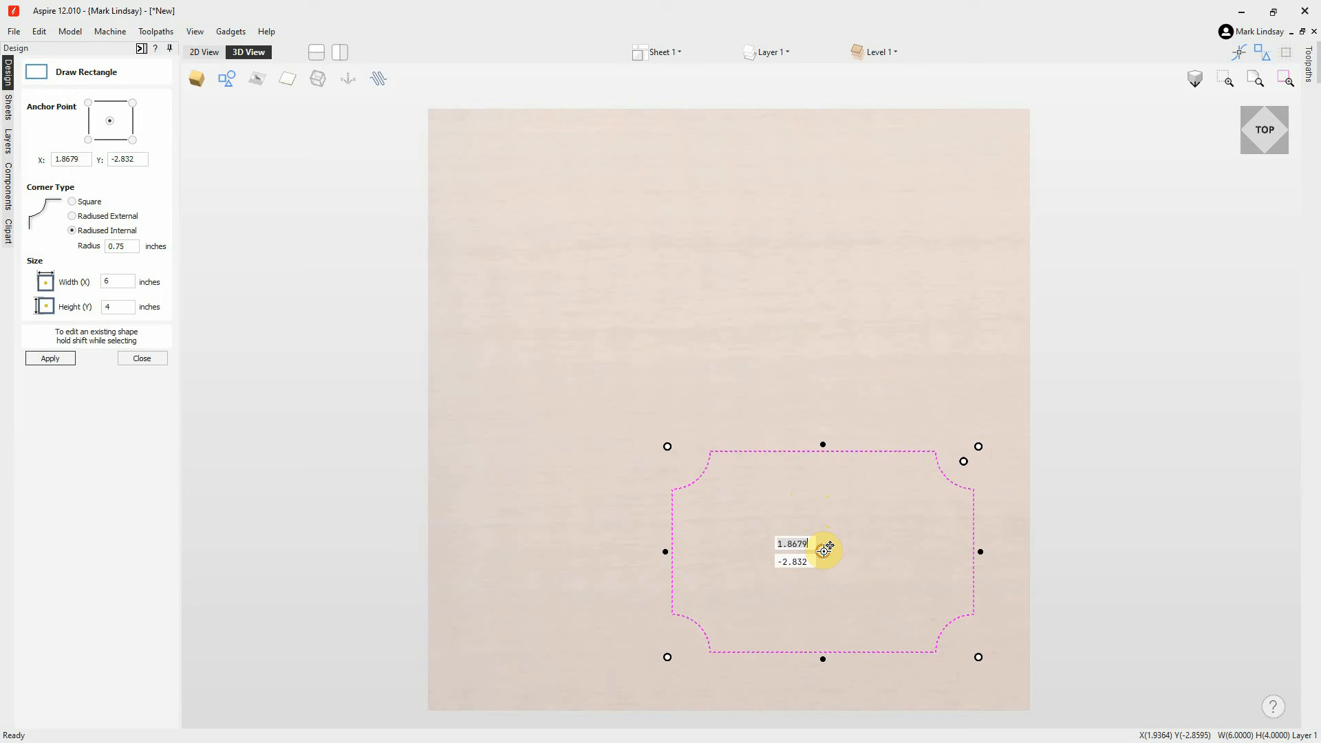
{"action": "left_click", "coordinate": [888, 212]}
{"action": "left_click", "coordinate": [554, 358]}
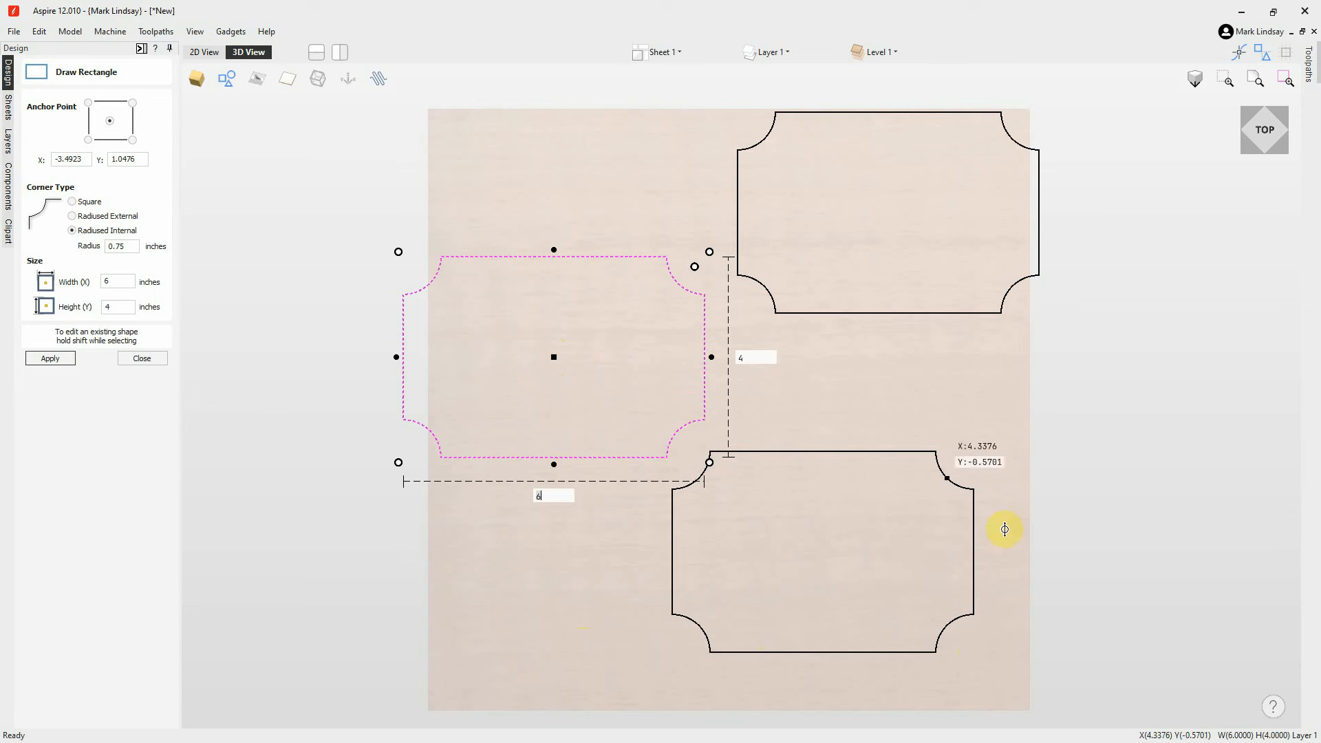
Undo the two added rectangles and the last move, and close the rectangle tool
{"action": "key", "text": "ctrl+z"}
{"action": "key", "text": "ctrl+z"}
{"action": "key", "text": "ctrl+z"}
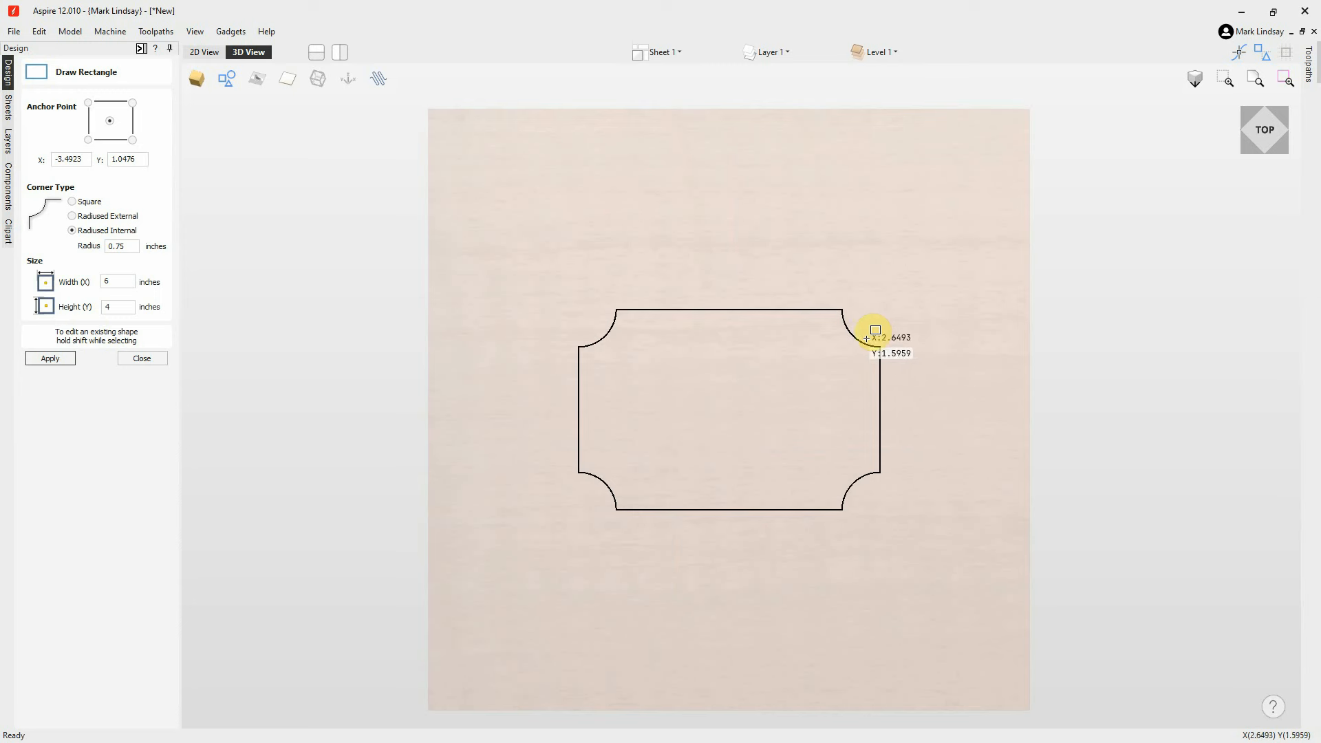
{"action": "left_click", "coordinate": [141, 360]}
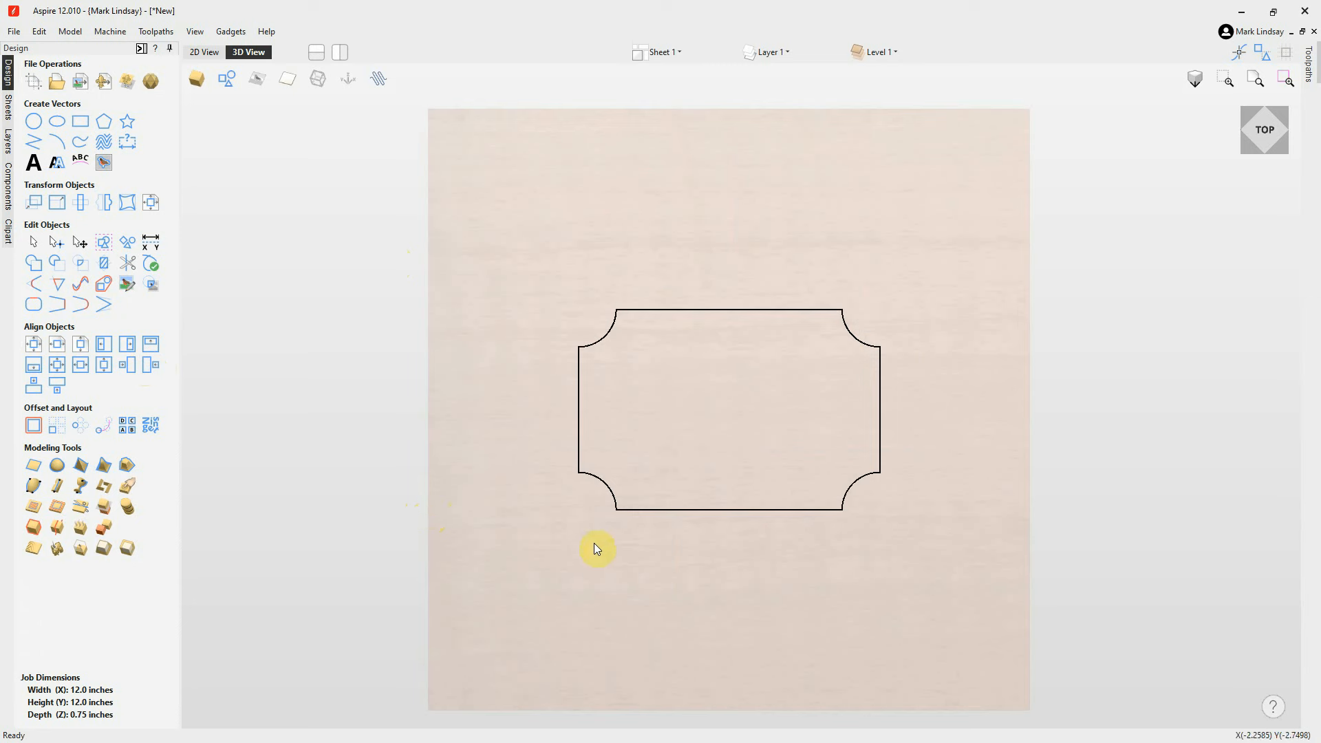
Reopen the internal-radius rectangle for editing in the rectangle tool and switch to the 2D view
{"action": "left_click", "coordinate": [679, 511]}
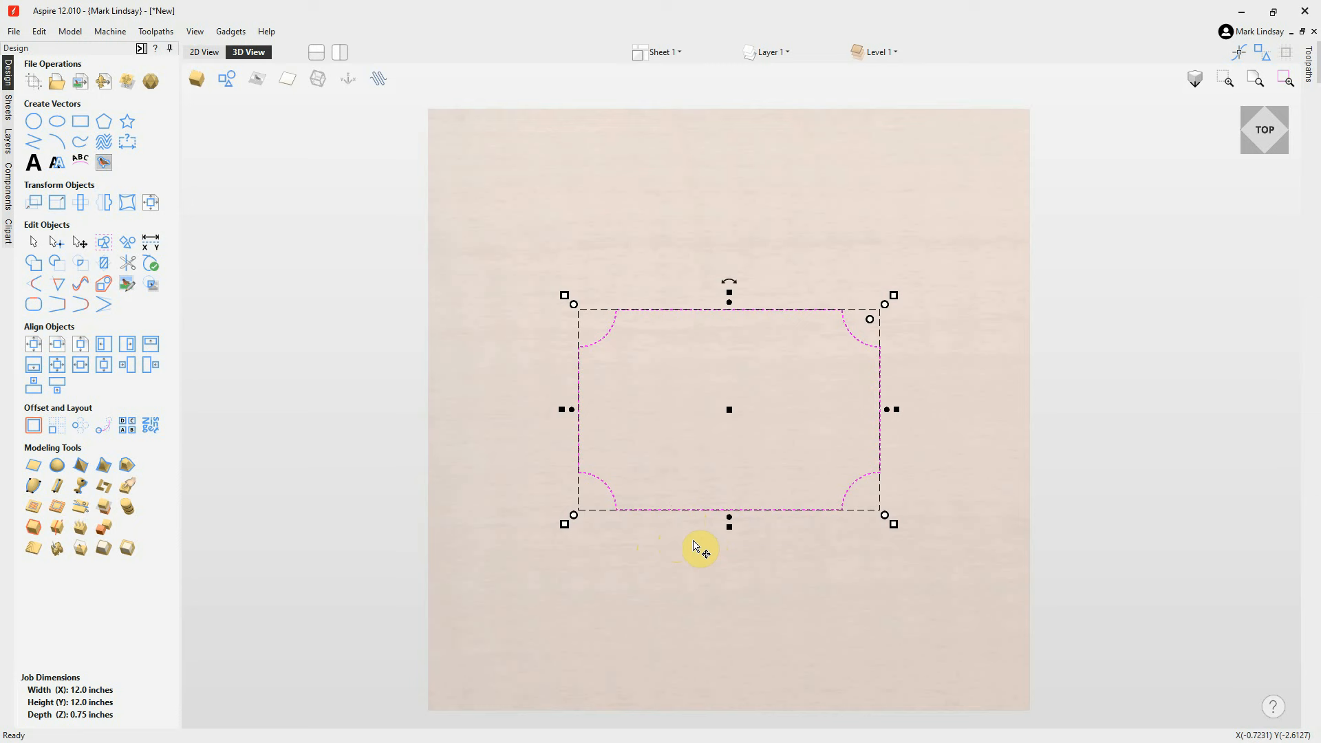
{"action": "key", "text": "e"}
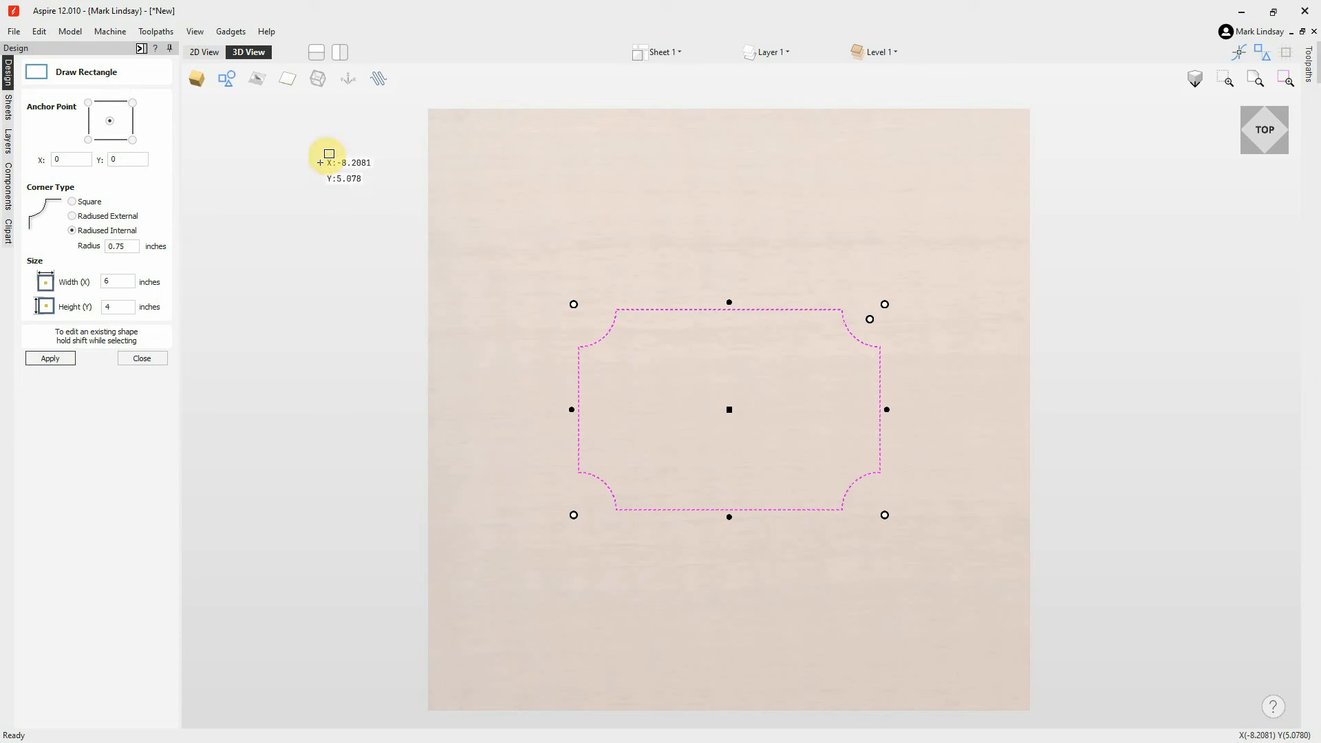
{"action": "left_click", "coordinate": [211, 54]}
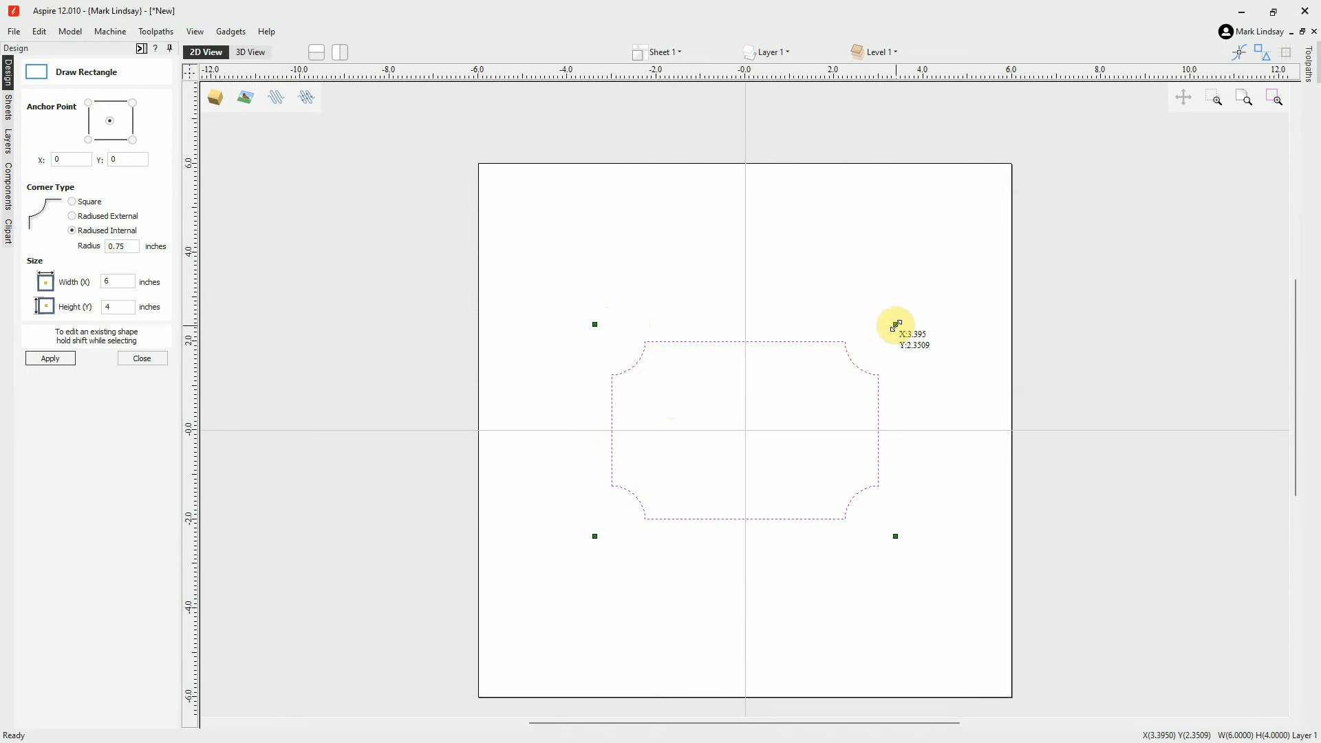
Round the corners externally to a 2 inch radius with the corner handles, and change them back to internal corners with a 0.5 inch radius
{"action": "left_click_drag", "start_coordinate": [893, 538], "coordinate": [833, 468]}
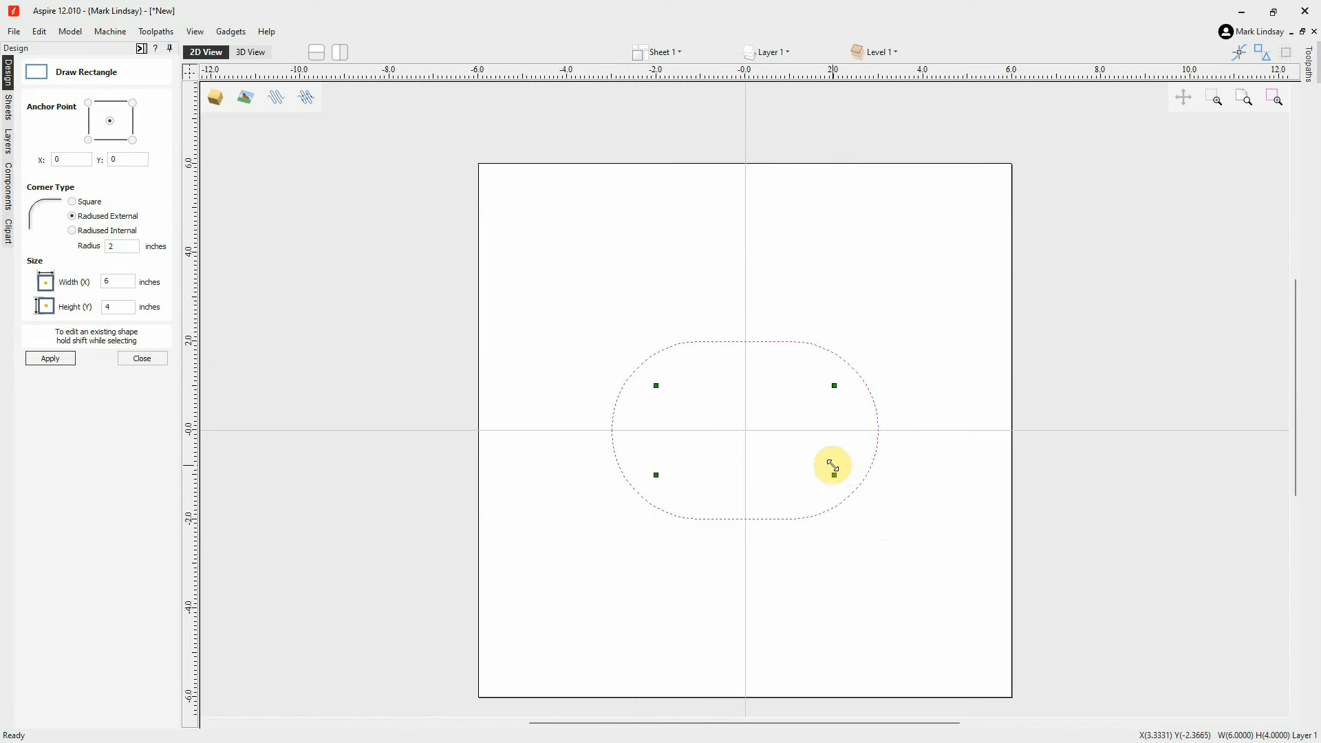
{"action": "left_click_drag", "start_coordinate": [832, 466], "coordinate": [783, 427]}
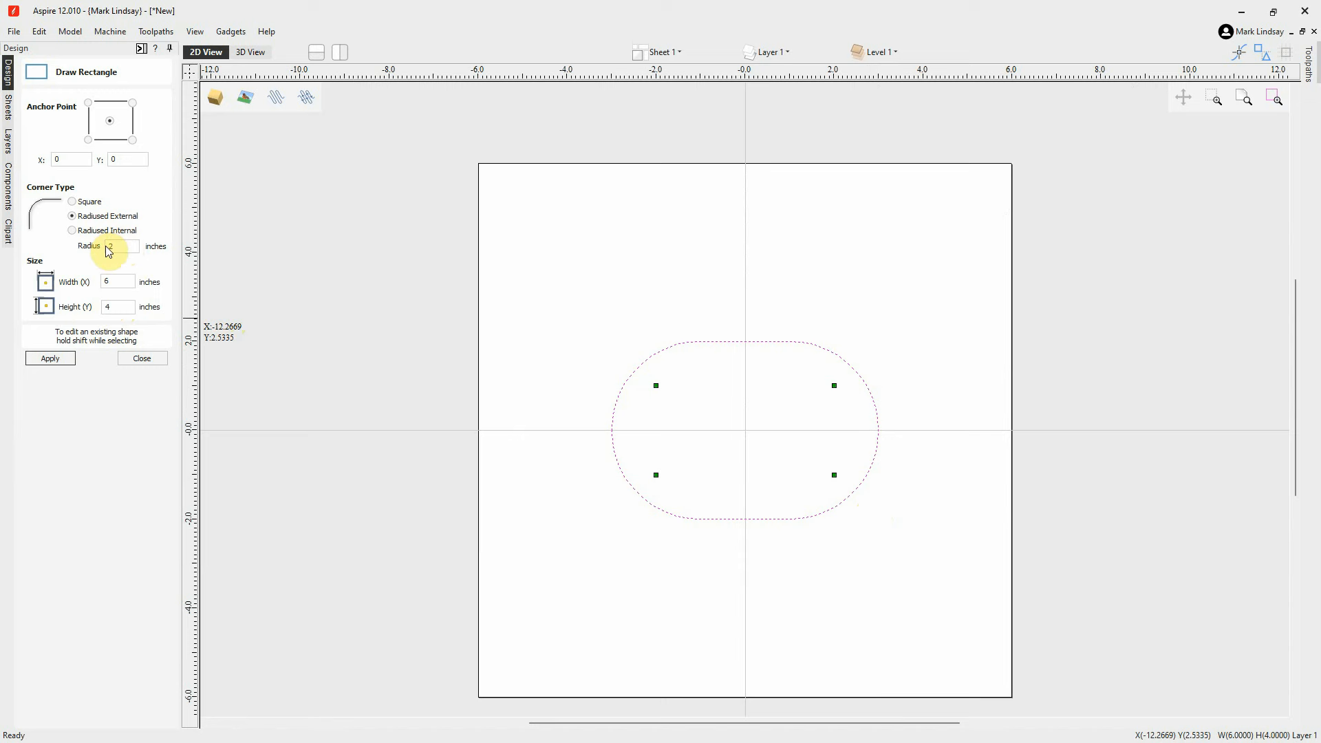
{"action": "left_click_drag", "start_coordinate": [834, 475], "coordinate": [889, 538]}
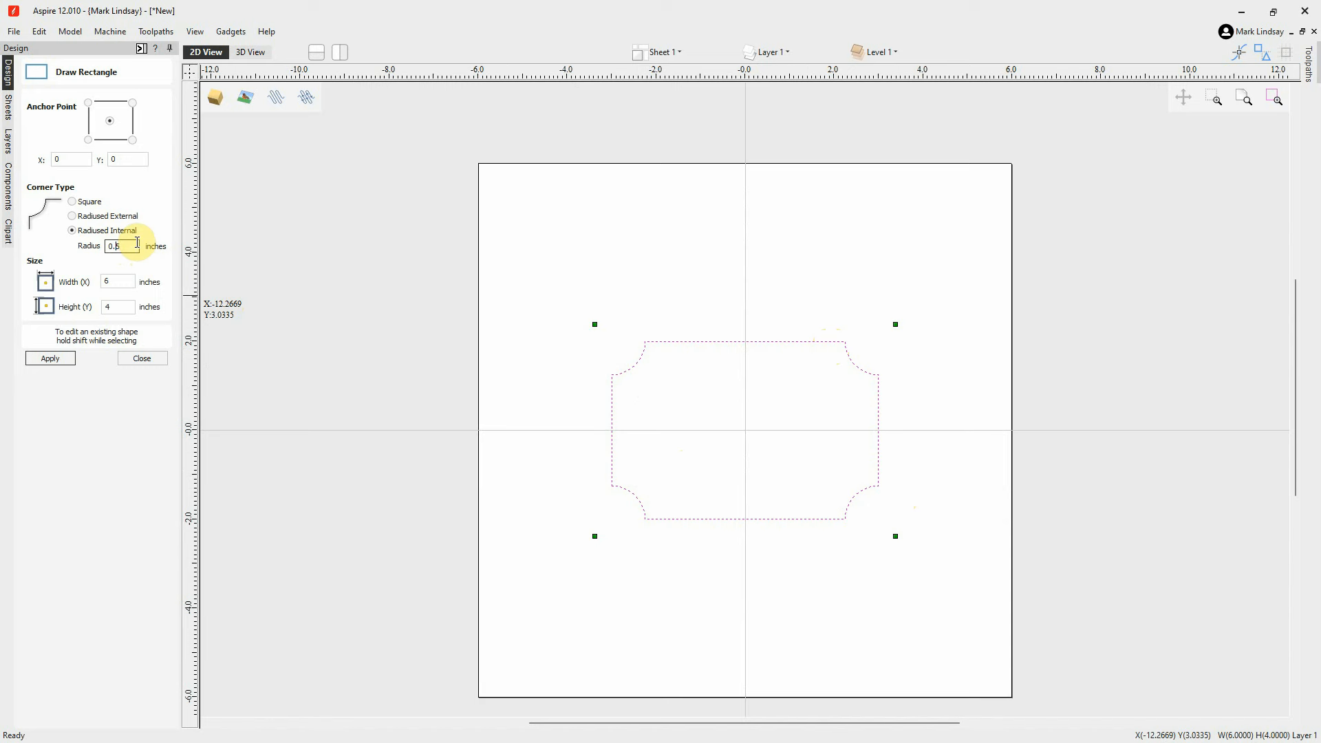
{"action": "key", "text": "Return"}
{"action": "left_click", "coordinate": [146, 358]}
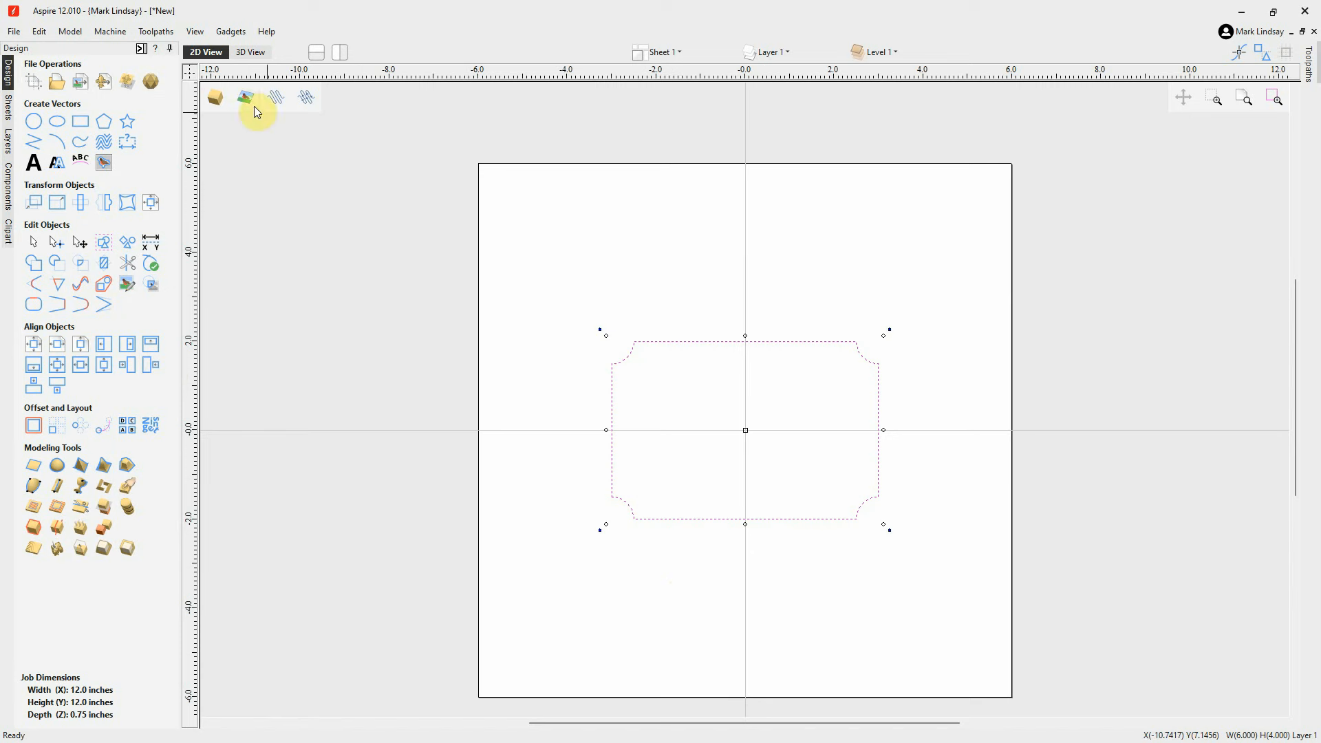
Delete the internal-radius rectangle from the 3D view and return to the 2D view
{"action": "left_click", "coordinate": [250, 53]}
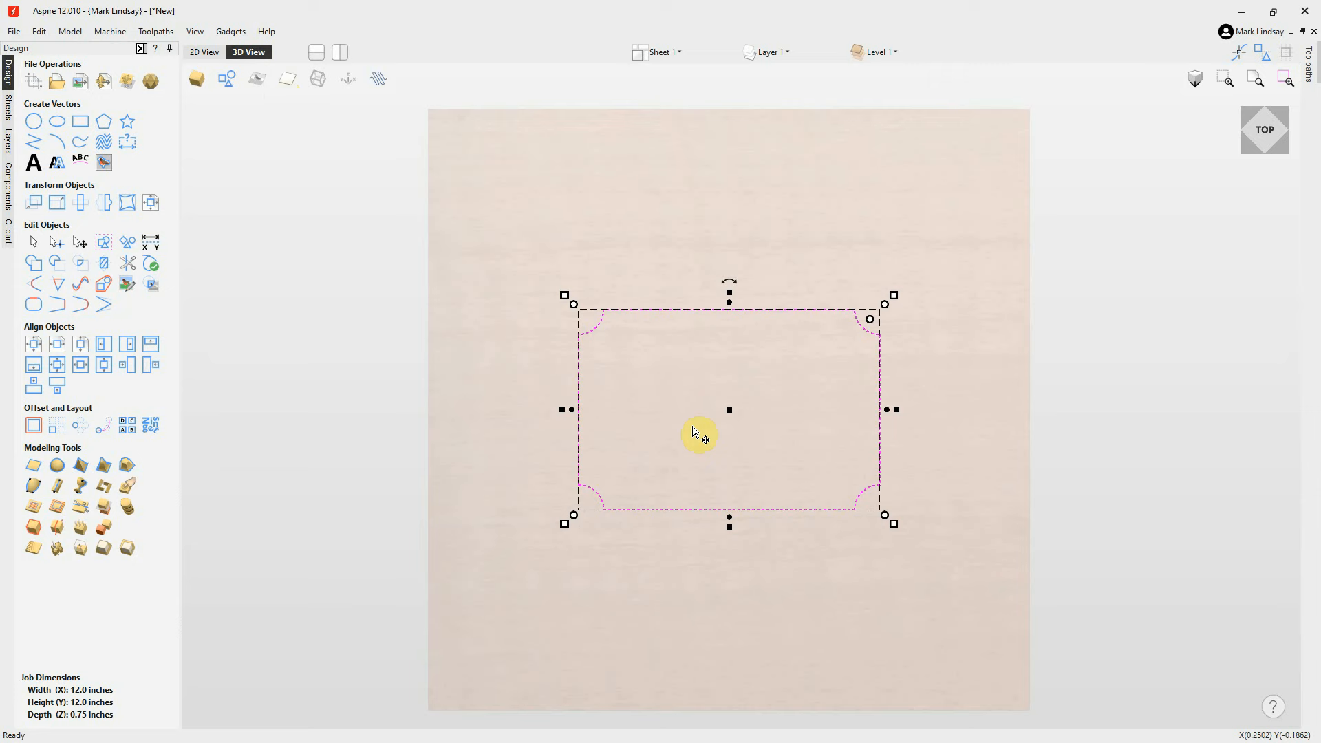
{"action": "key", "text": "F2"}
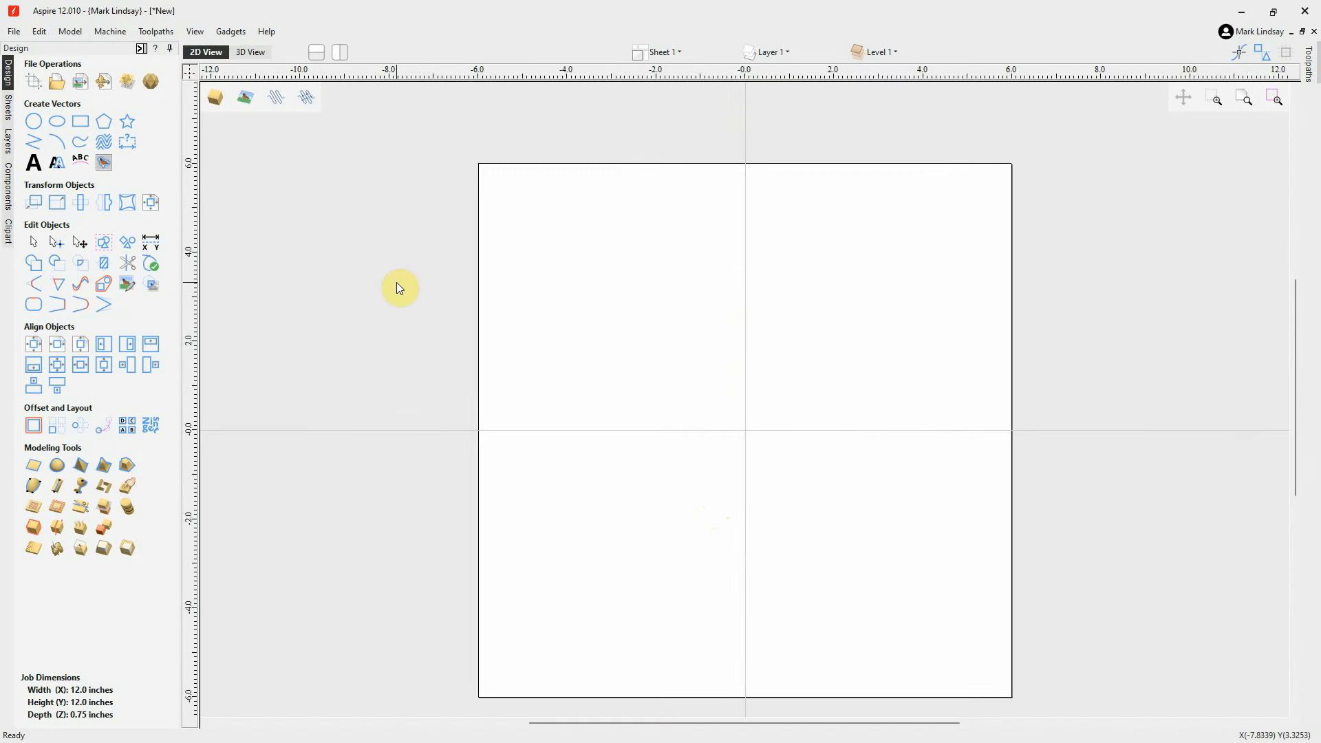
Draw a three-sided polygon centred at 0, 0 with a 3 inch radius
{"action": "left_click", "coordinate": [104, 124]}
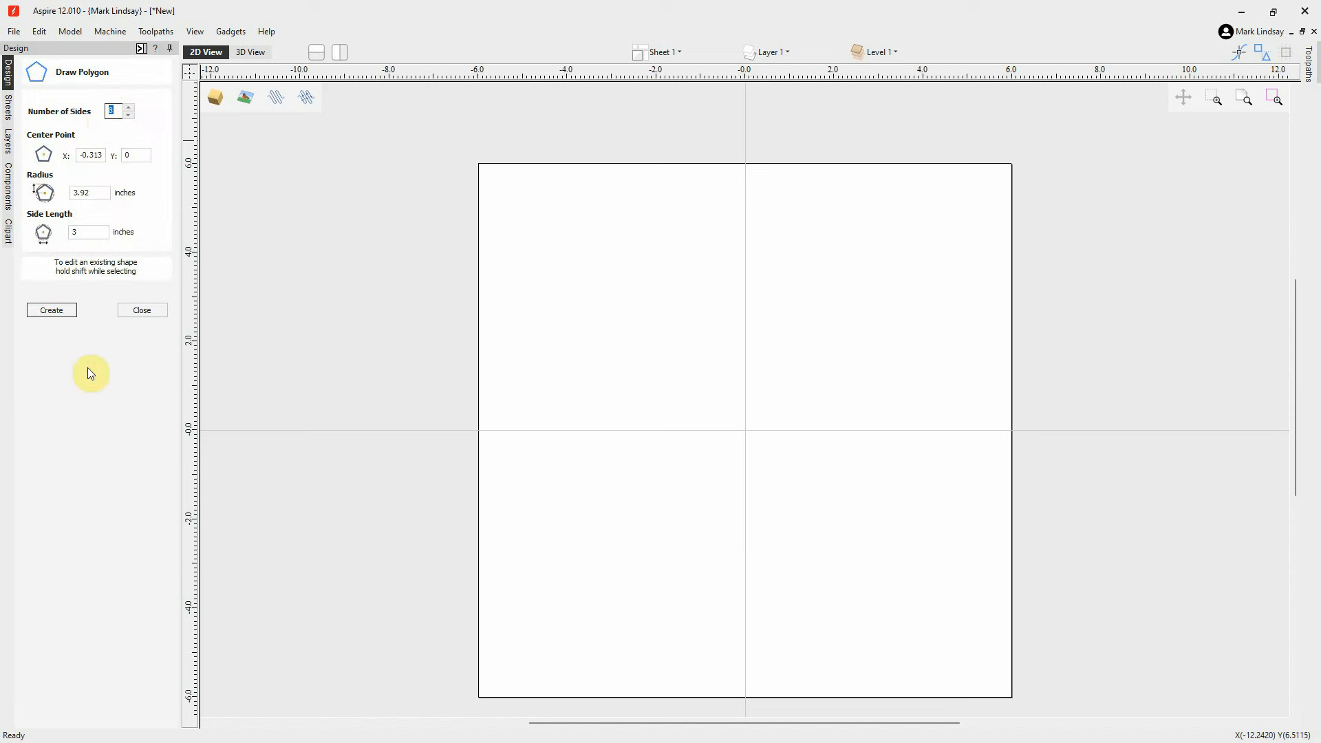
{"action": "left_click", "coordinate": [130, 106]}
{"action": "left_click", "coordinate": [129, 106]}
{"action": "left_click", "coordinate": [128, 116]}
{"action": "left_click", "coordinate": [127, 117]}
{"action": "left_click", "coordinate": [127, 117]}
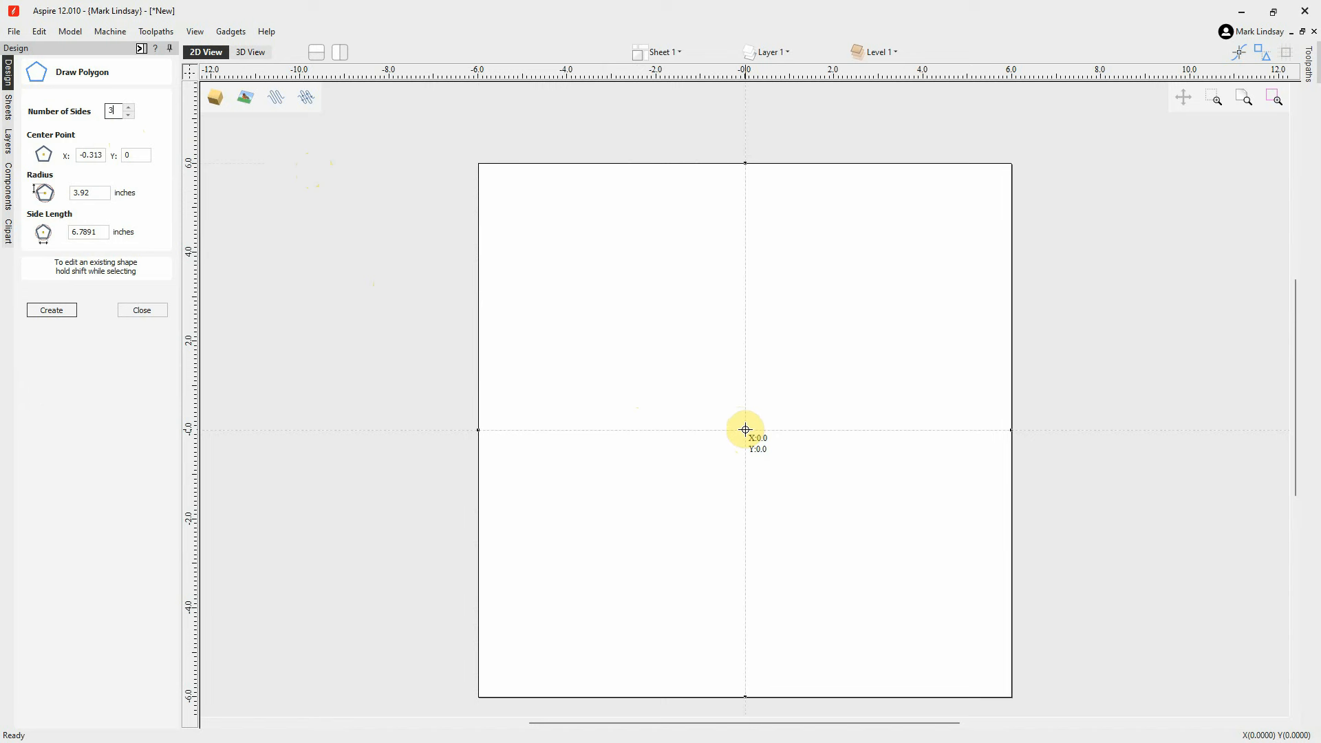
{"action": "left_click_drag", "start_coordinate": [745, 430], "coordinate": [860, 496]}
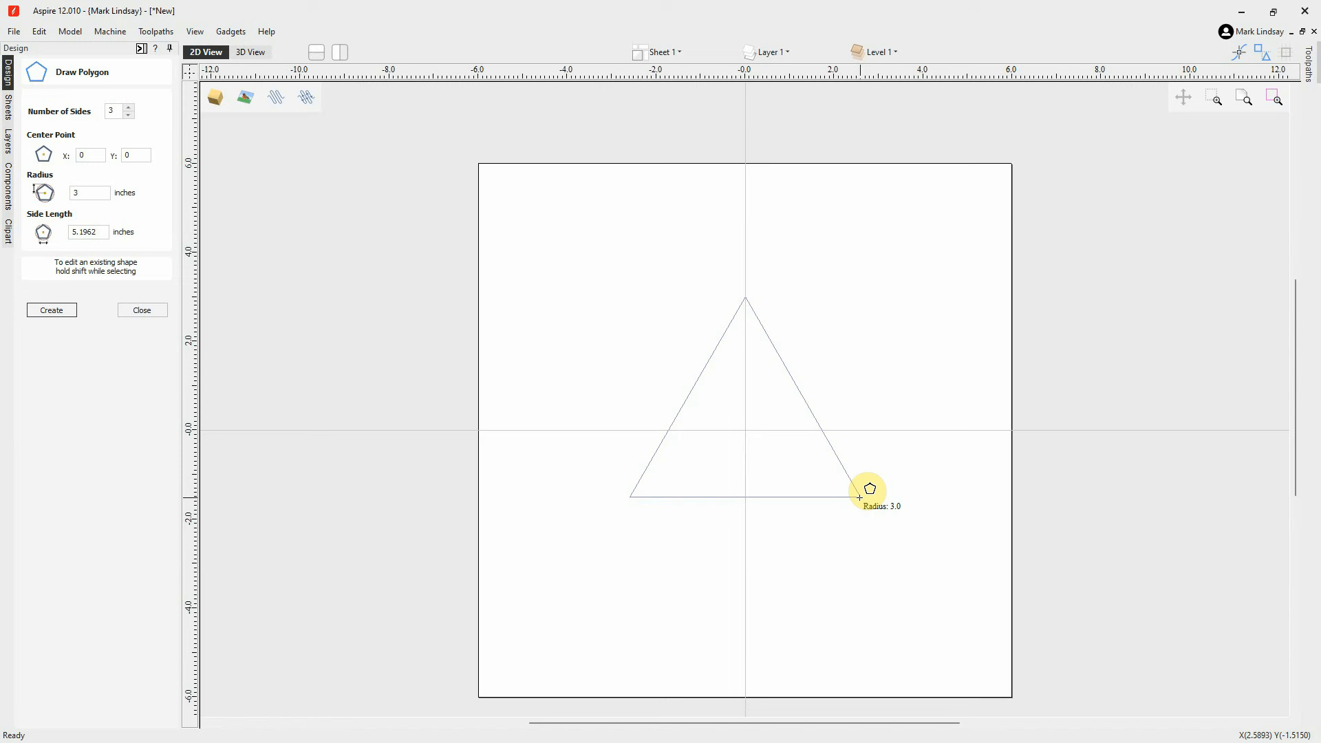
{"action": "left_click_drag", "start_coordinate": [860, 497], "coordinate": [859, 496]}
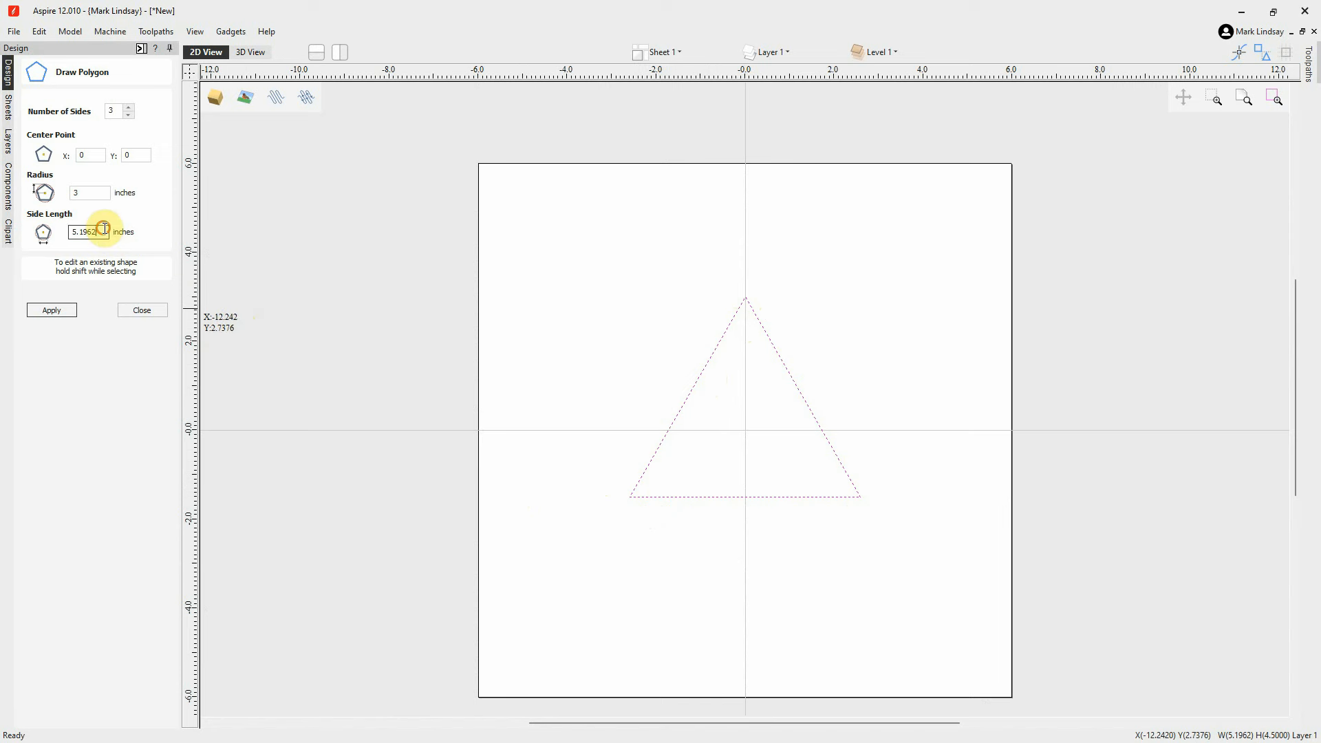
Set the triangle's side length to 6 inches and apply it
{"action": "left_click_drag", "start_coordinate": [104, 232], "coordinate": [59, 229]}
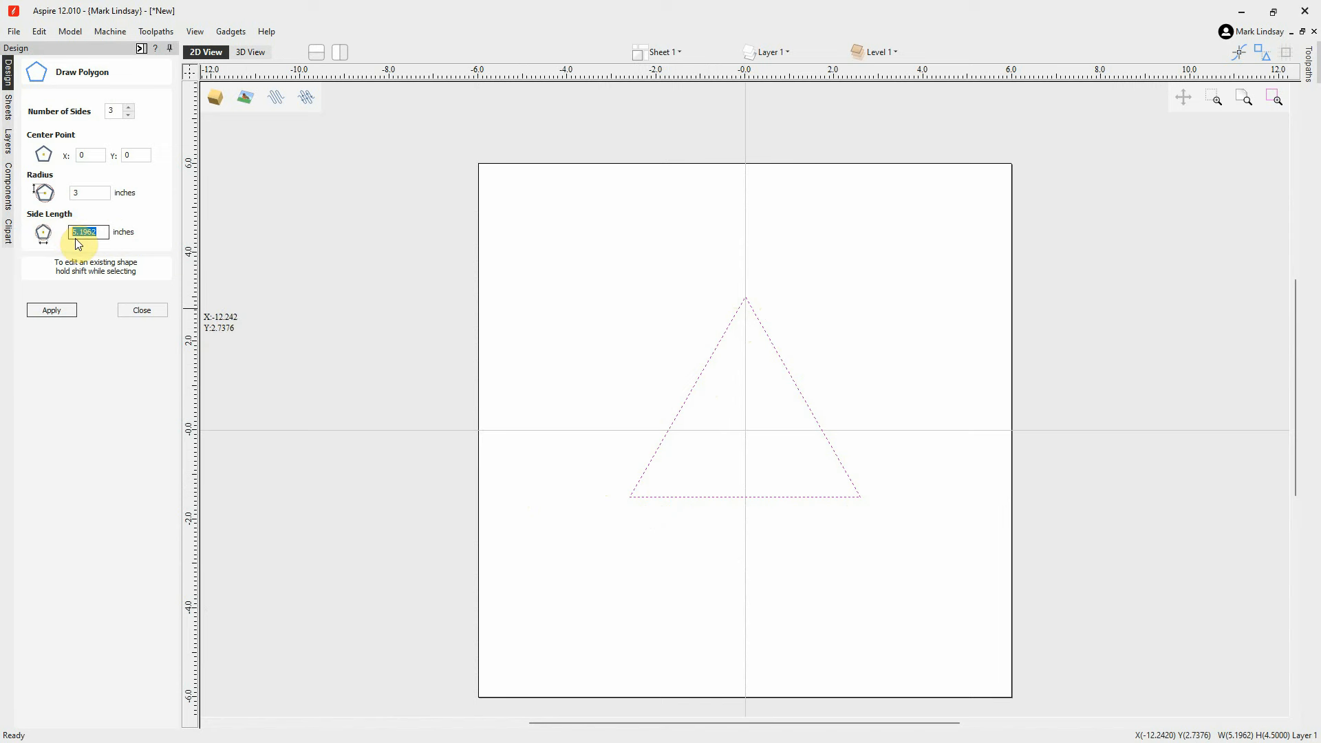
{"action": "type", "text": "6"}
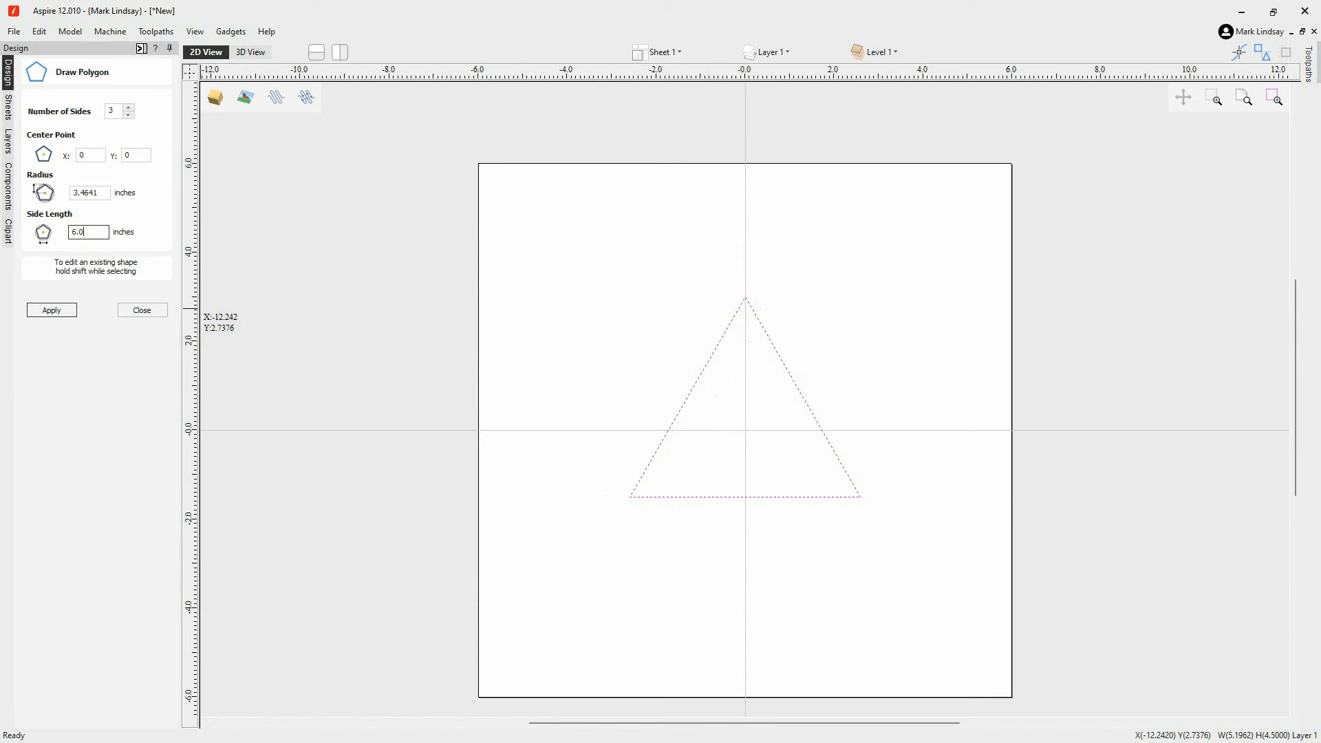
{"action": "left_click", "coordinate": [55, 310]}
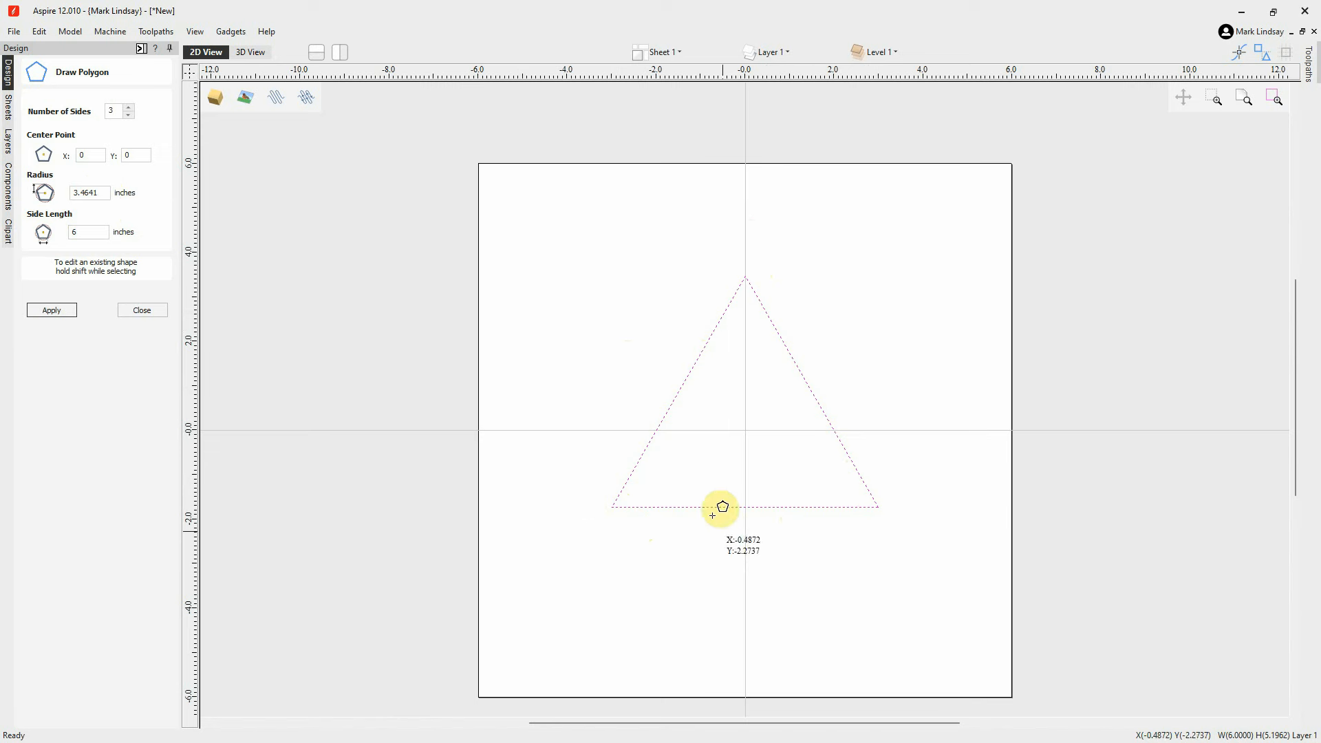
Change the triangle to a five-sided polygon and set its side length to 3 inches
{"action": "double_click", "coordinate": [113, 110]}
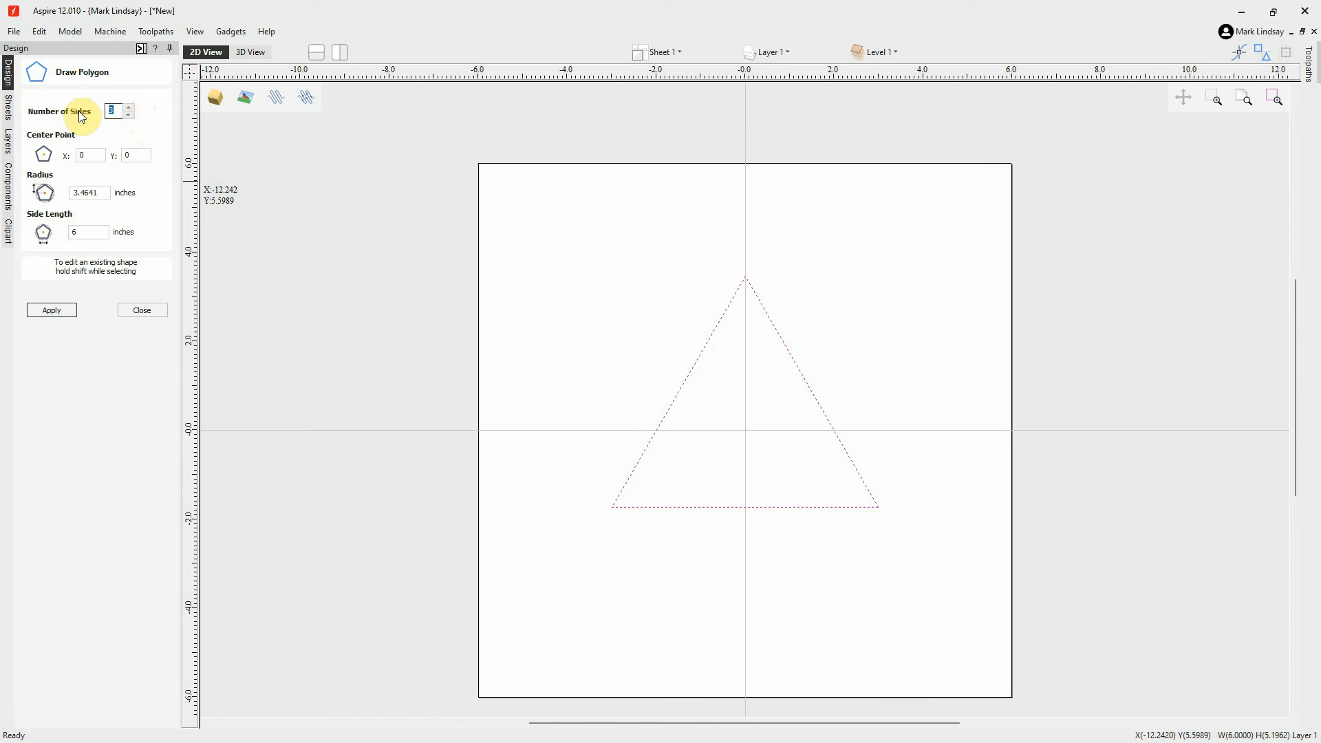
{"action": "type", "text": "5"}
{"action": "left_click", "coordinate": [70, 309]}
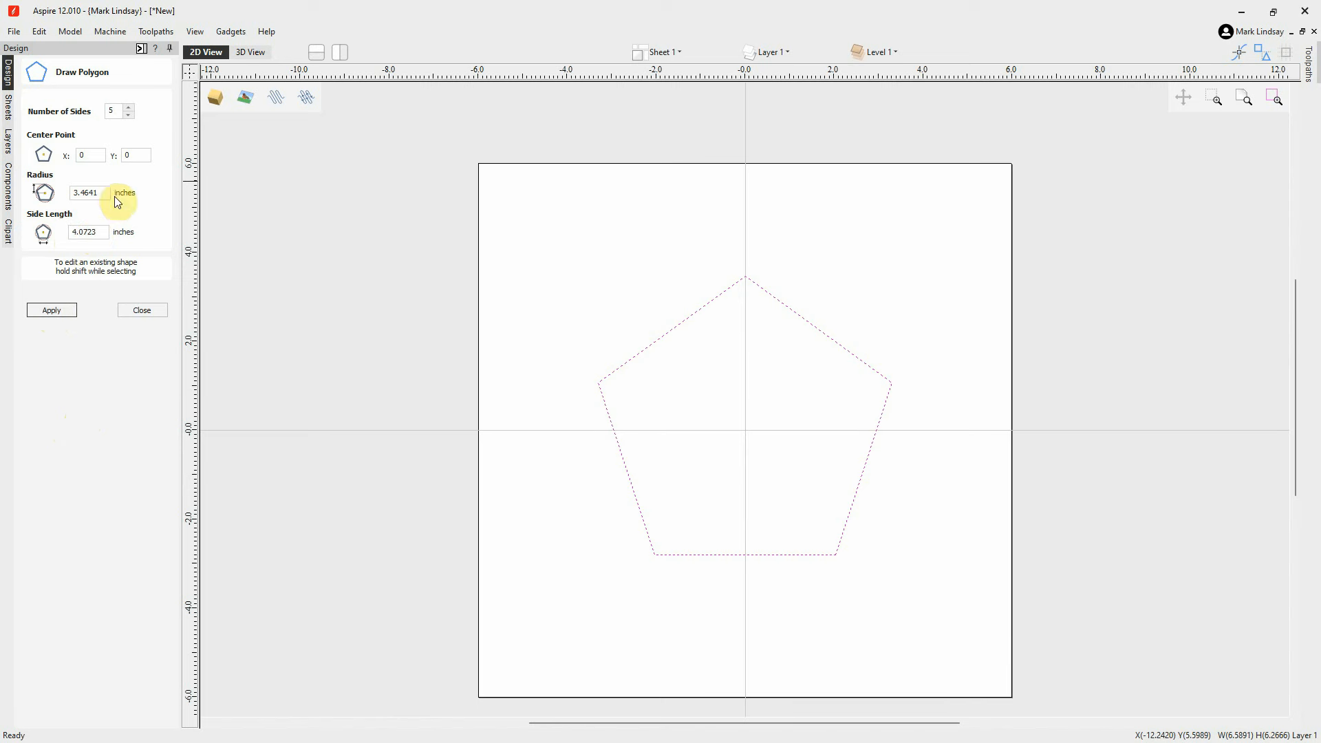
{"action": "double_click", "coordinate": [107, 233]}
{"action": "type", "text": "3"}
{"action": "key", "text": "BackSpace"}
{"action": "key", "text": "BackSpace"}
{"action": "left_click", "coordinate": [59, 315]}
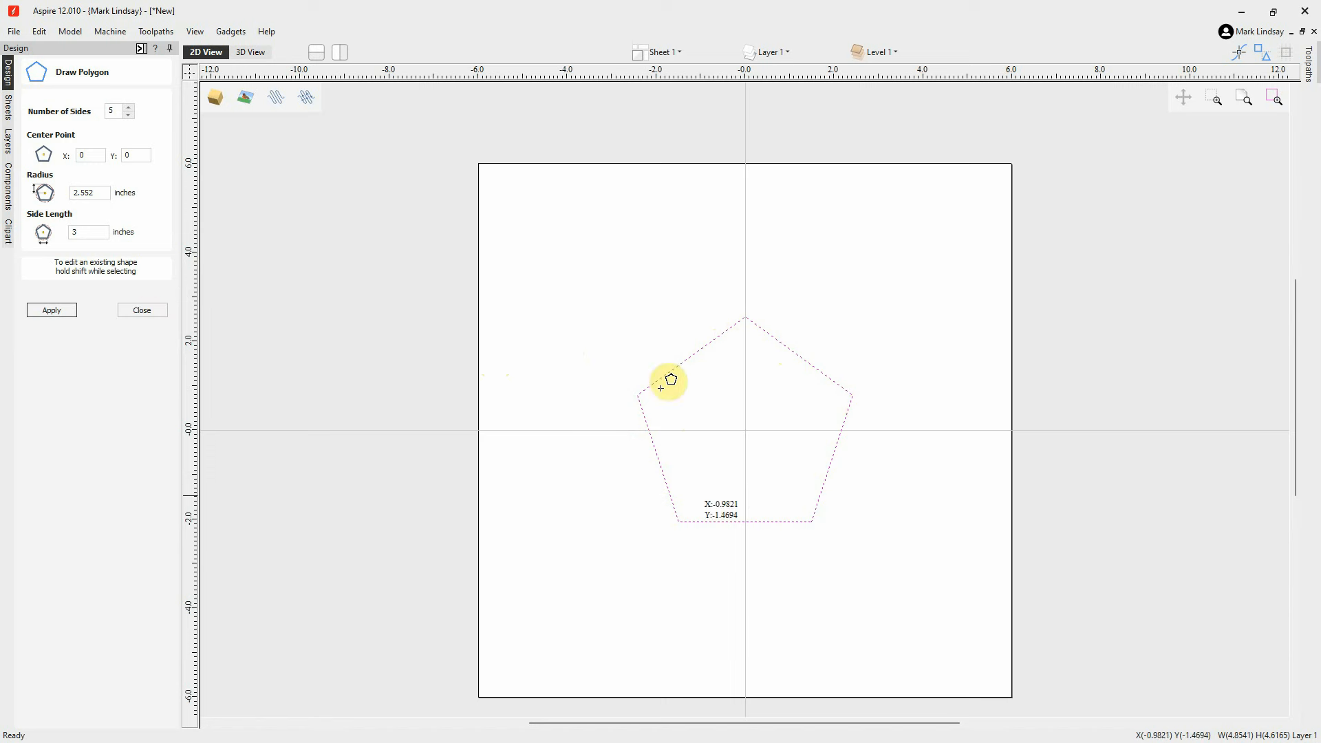
Place four more pentagons of the same size, one towards each corner of the job, and close the polygon tool
{"action": "left_click", "coordinate": [620, 289]}
{"action": "left_click", "coordinate": [896, 262]}
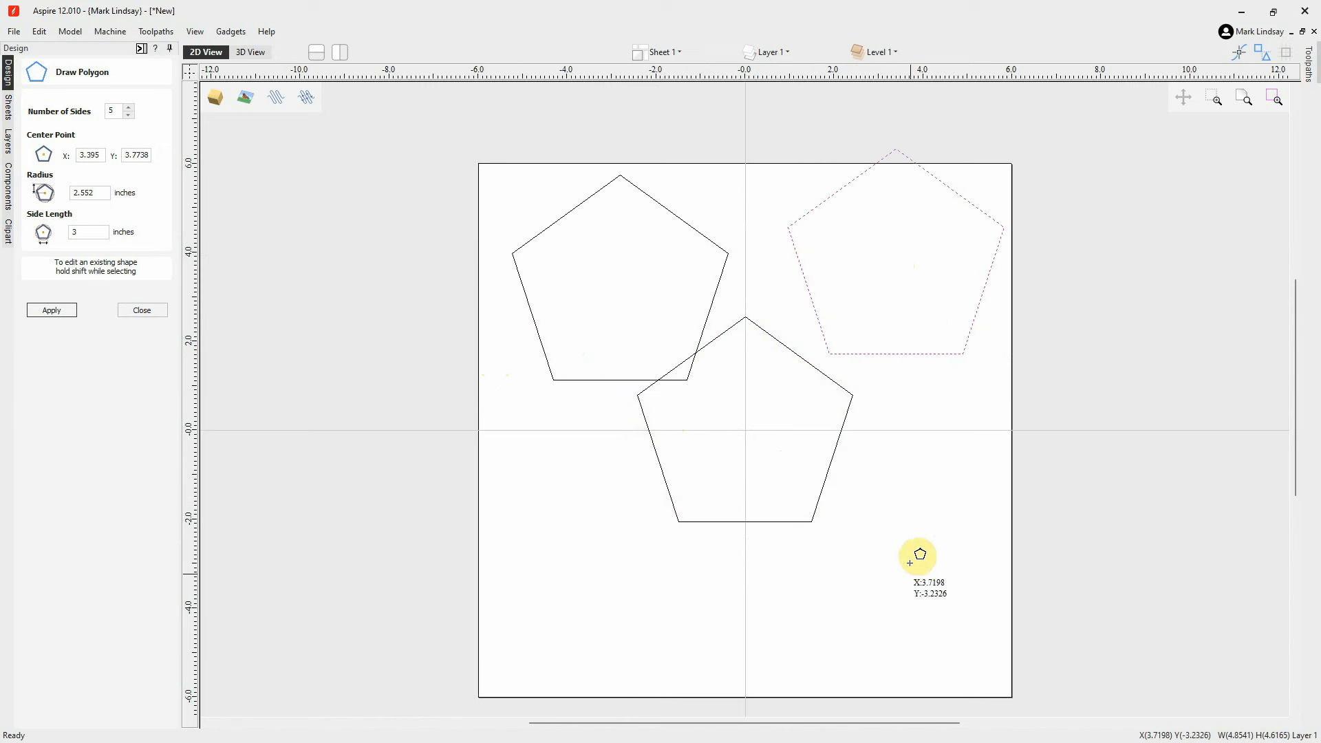
{"action": "left_click", "coordinate": [911, 586]}
{"action": "left_click", "coordinate": [592, 586]}
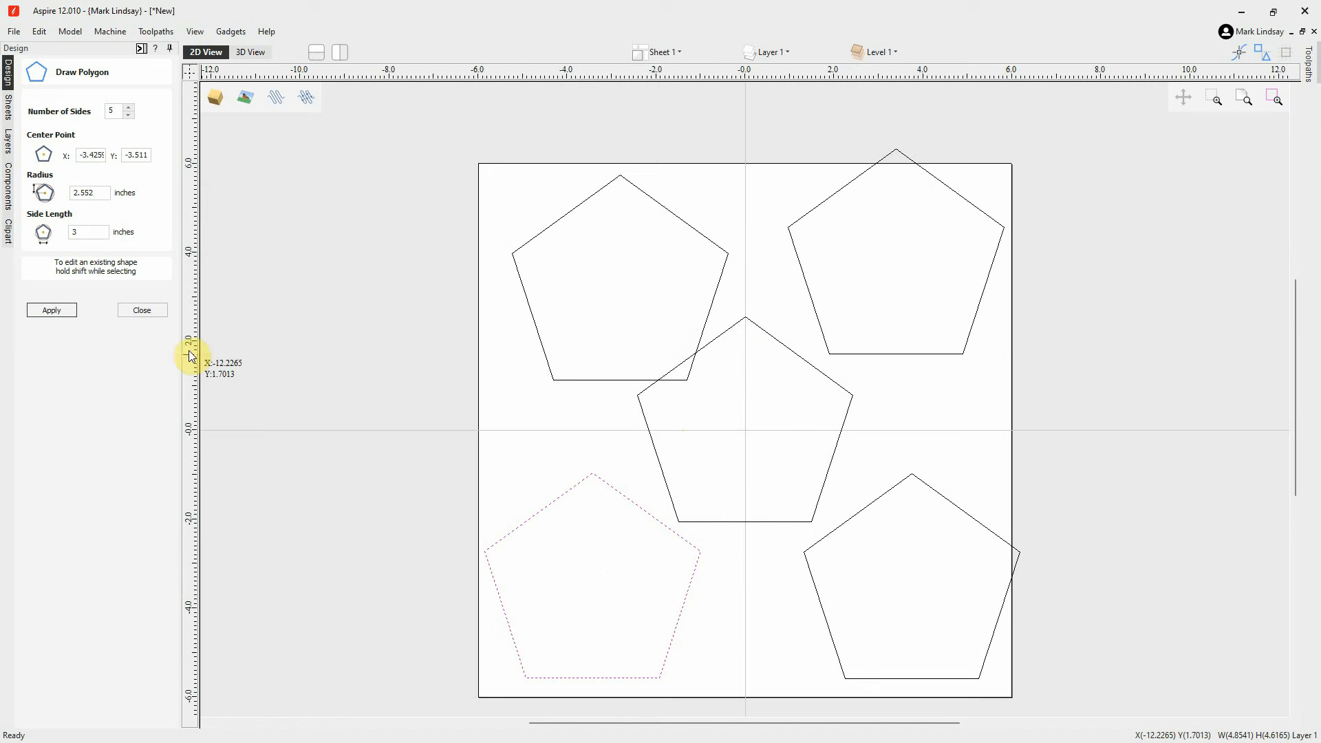
{"action": "left_click", "coordinate": [143, 311]}
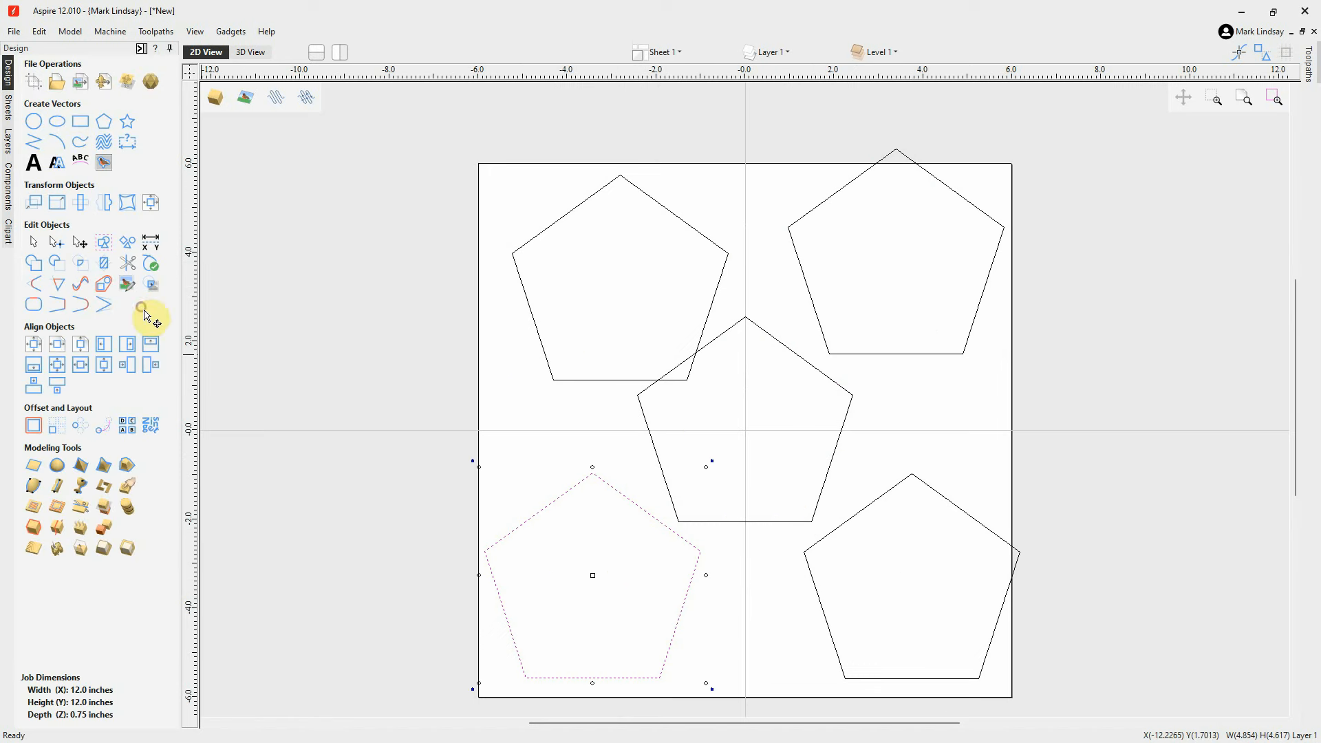
Clear the selection and reopen the upper-left pentagon for editing in the polygon tool
{"action": "left_click", "coordinate": [527, 398]}
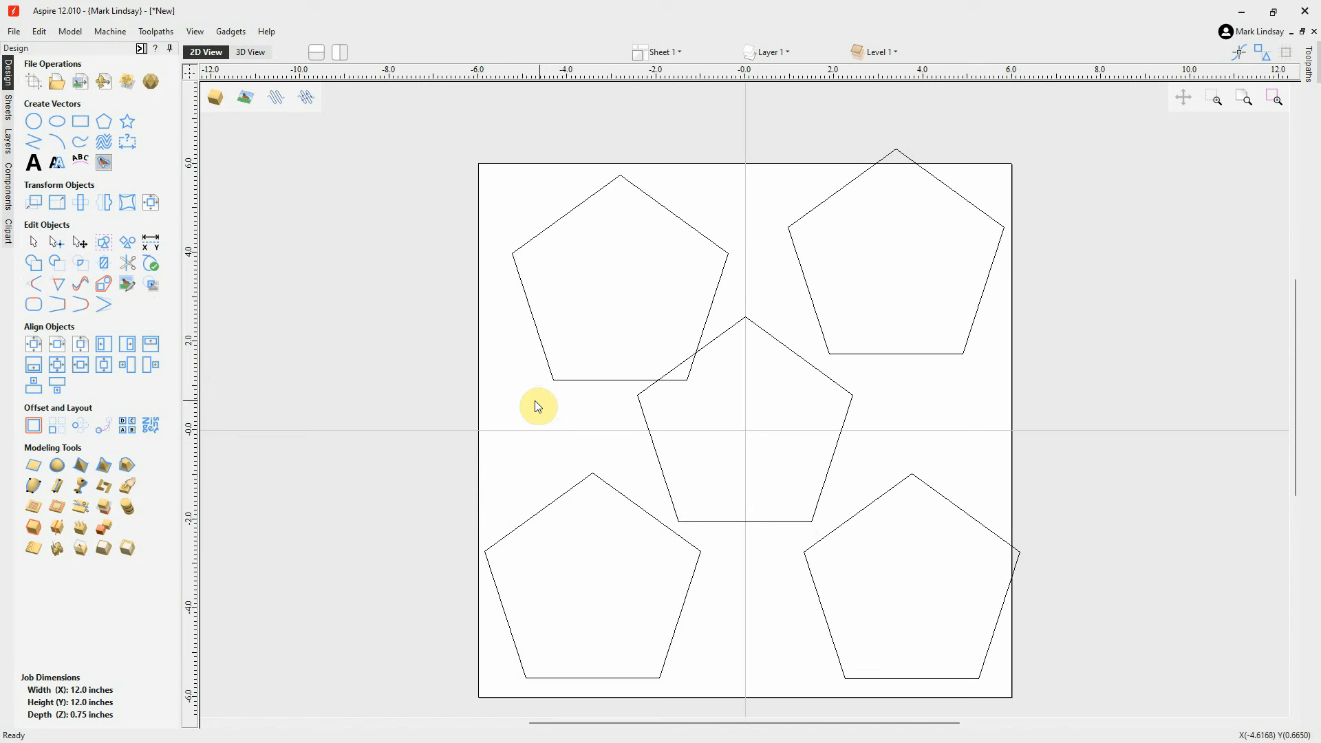
{"action": "left_click", "coordinate": [585, 379]}
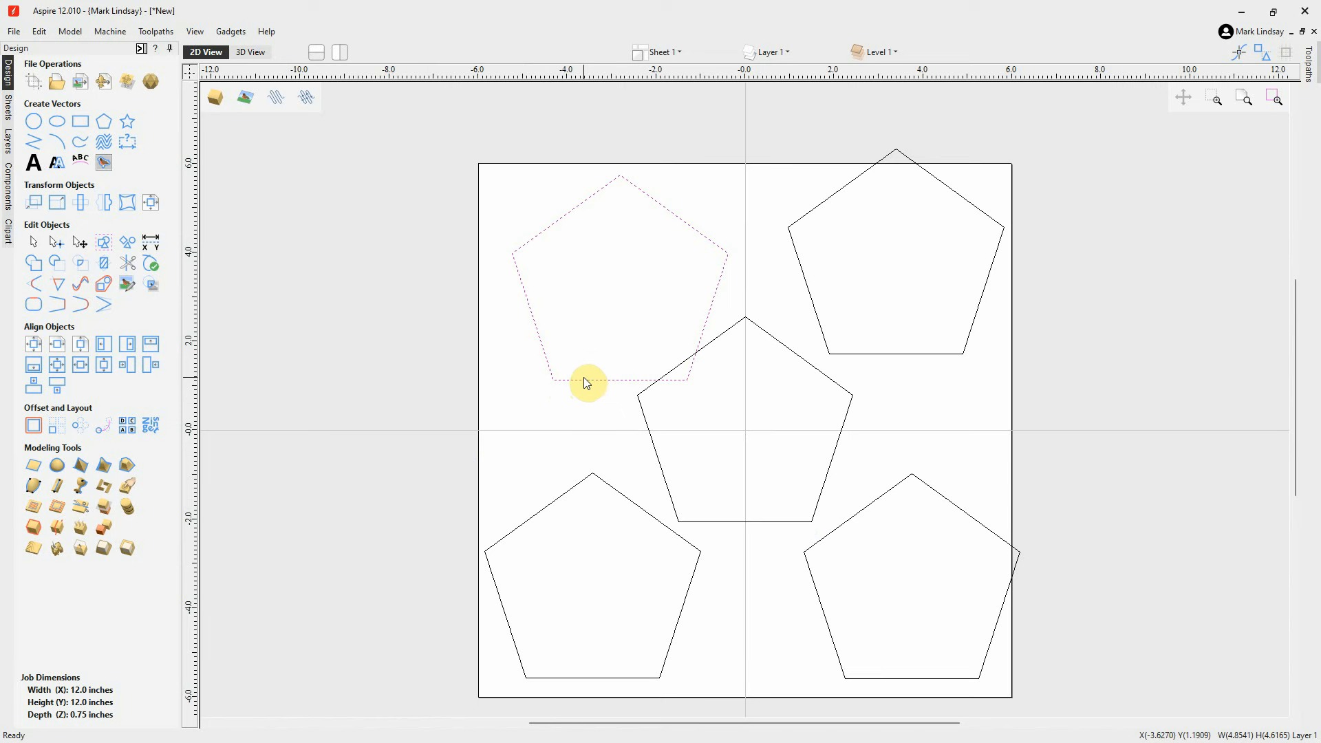
{"action": "double_click", "coordinate": [584, 377]}
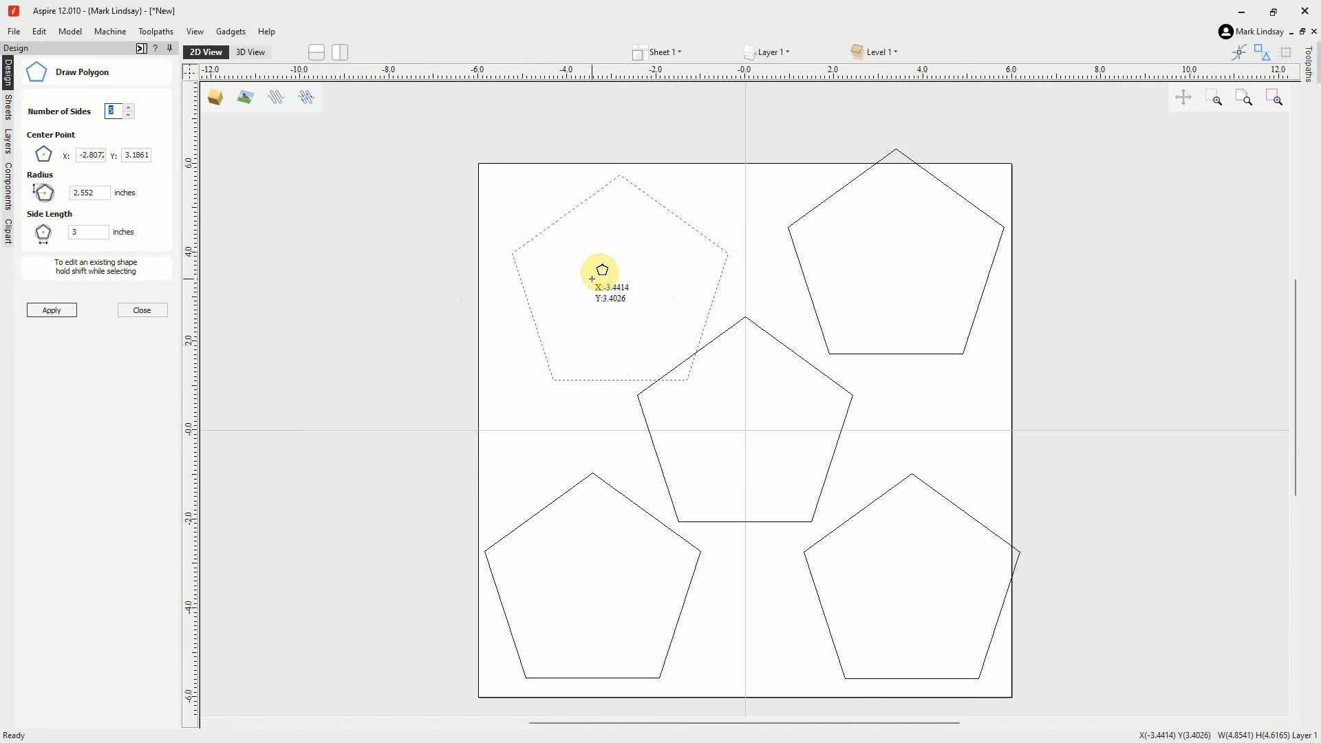
Switch the editing to the upper-right pentagon, set its side length to 2 inches and close the tool
{"action": "left_click", "coordinate": [932, 355], "text": "shift"}
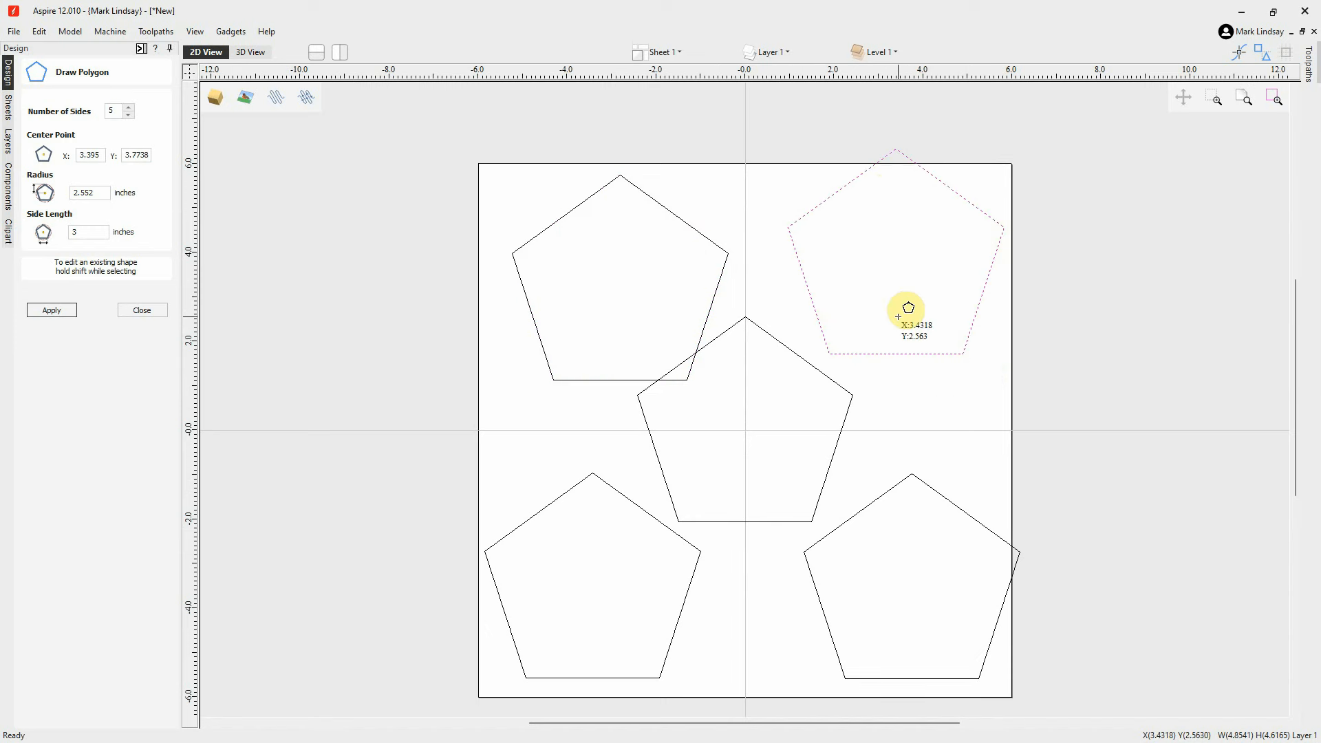
{"action": "double_click", "coordinate": [88, 232]}
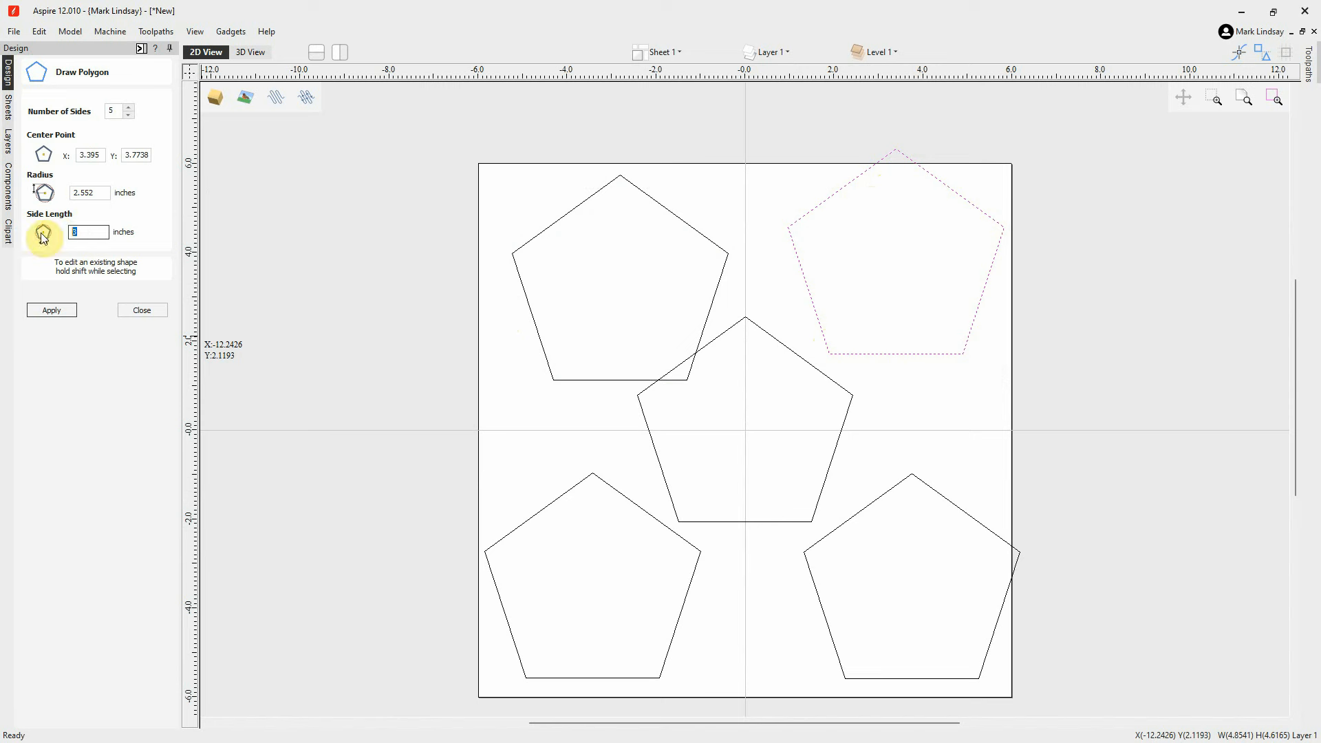
{"action": "type", "text": "2"}
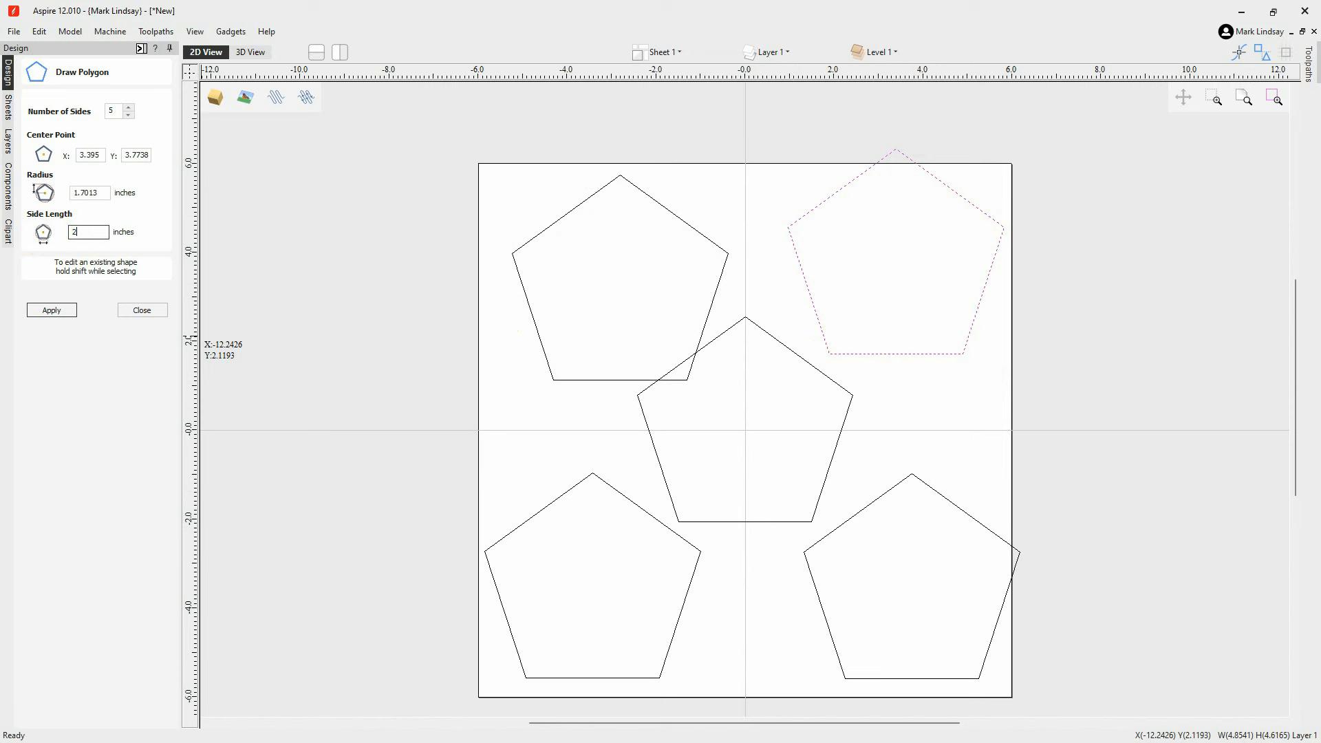
{"action": "left_click", "coordinate": [51, 310]}
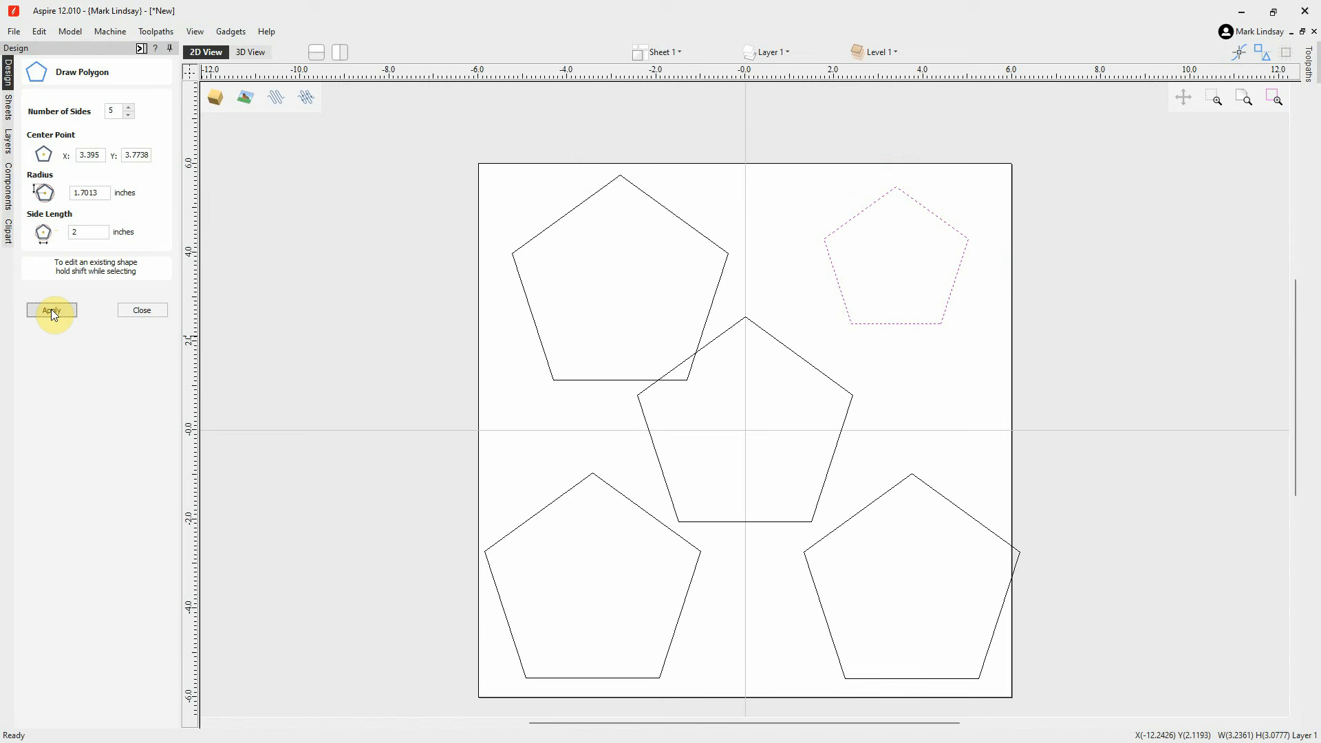
{"action": "left_click", "coordinate": [142, 311]}
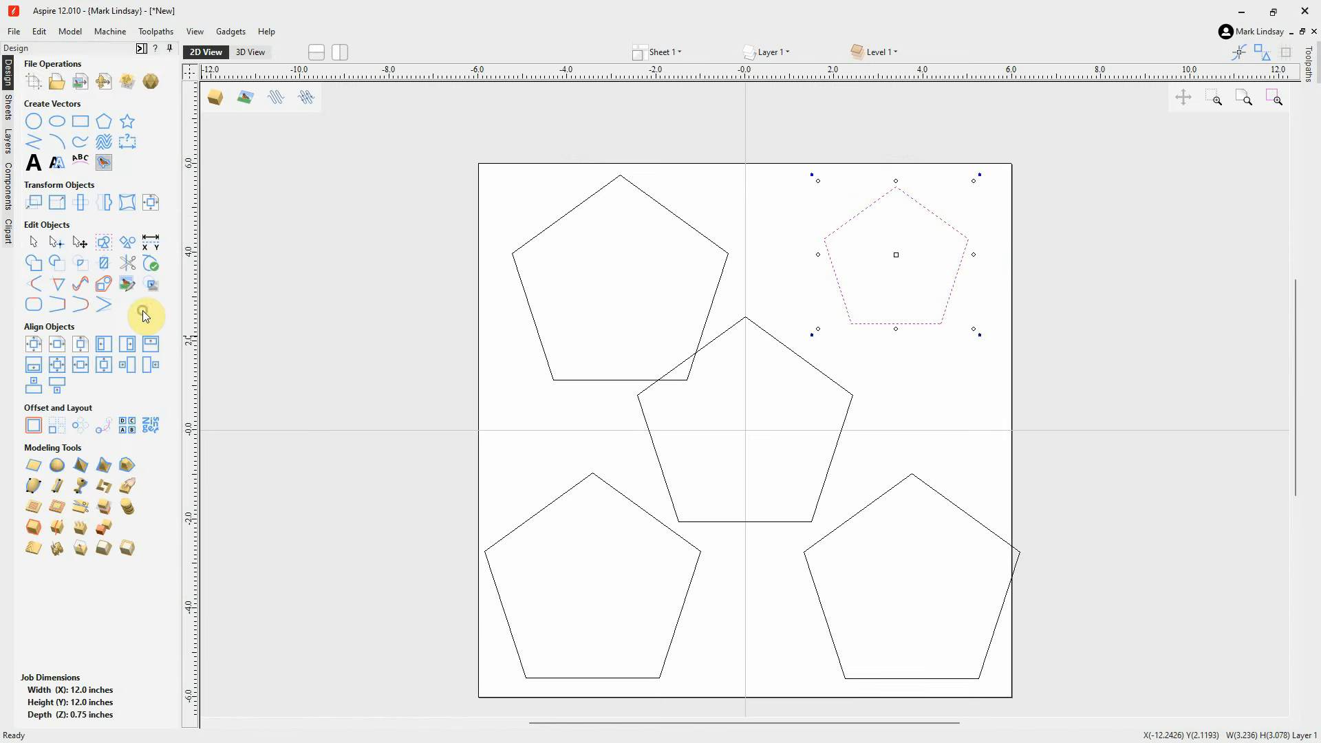
Delete all the pentagons and, in the 3D view, draw a five-sided polygon centred at 0, 0 with a 3 inch radius
{"action": "left_click", "coordinate": [277, 97]}
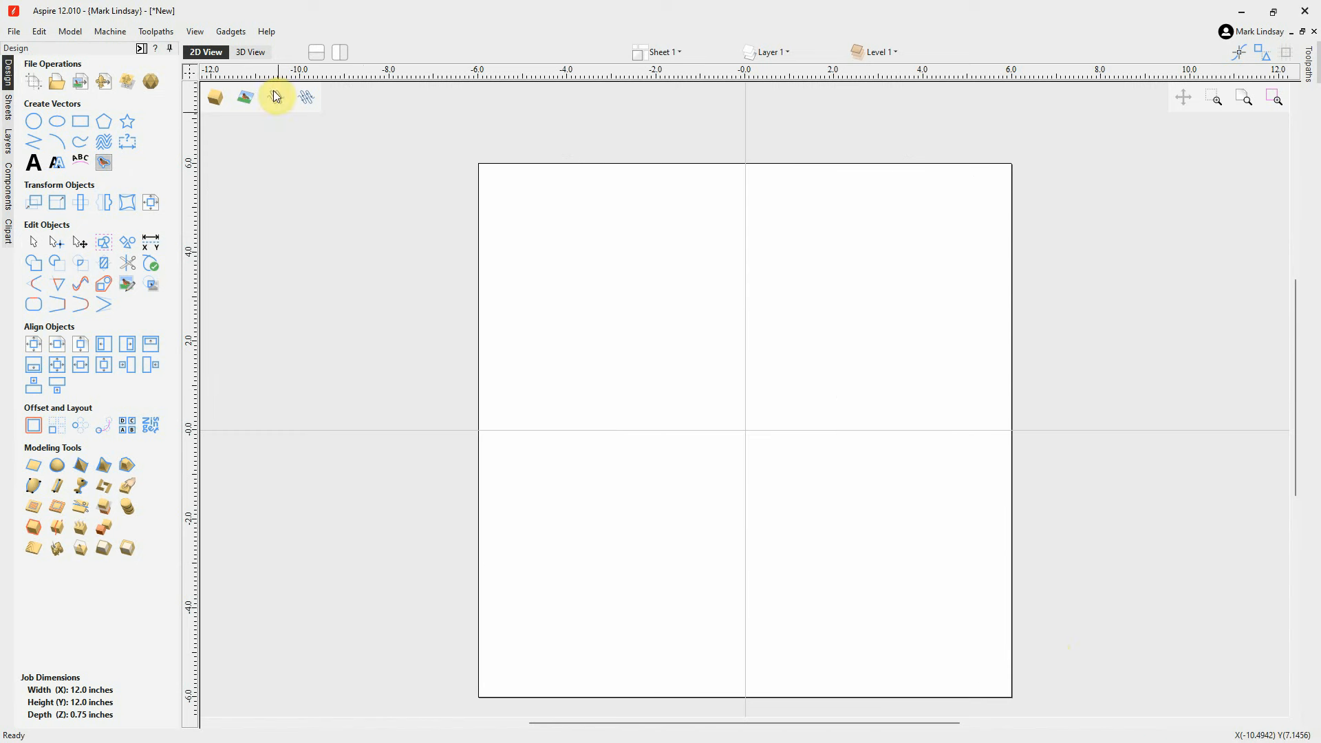
{"action": "left_click", "coordinate": [252, 53]}
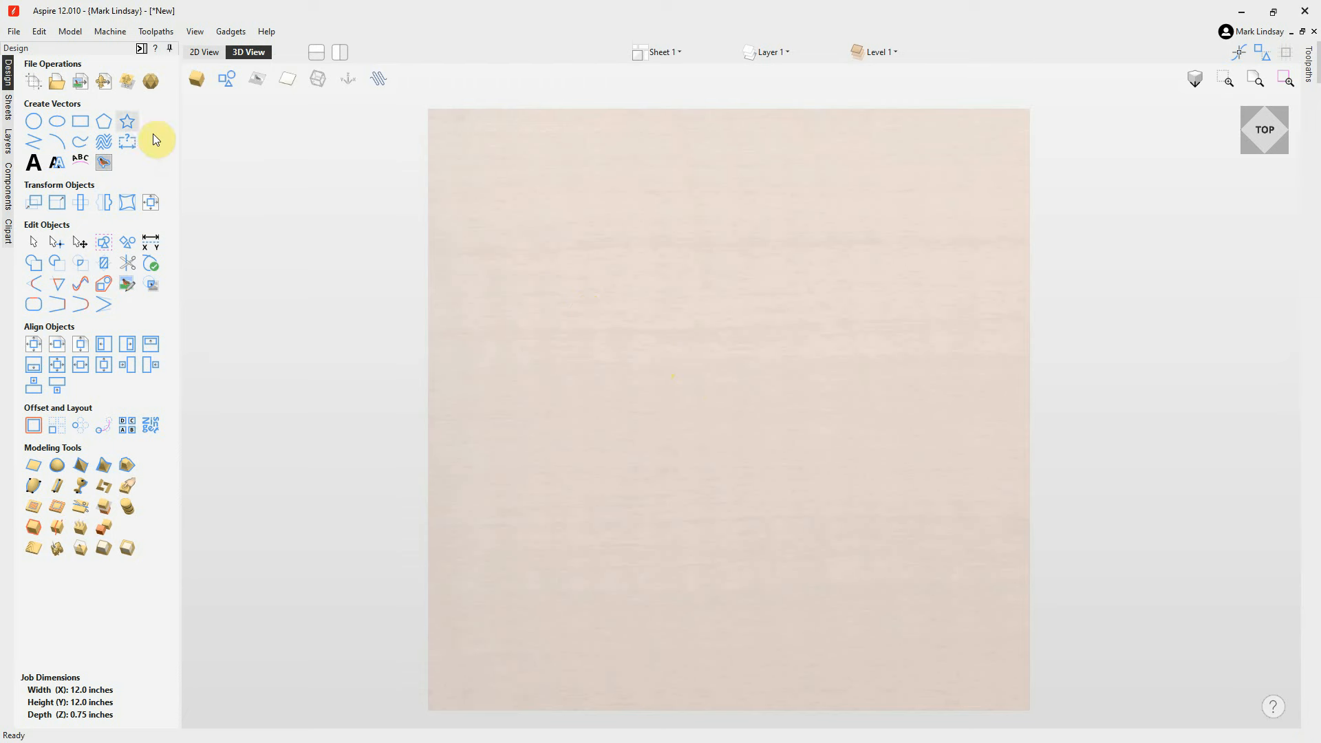
{"action": "left_click", "coordinate": [103, 121]}
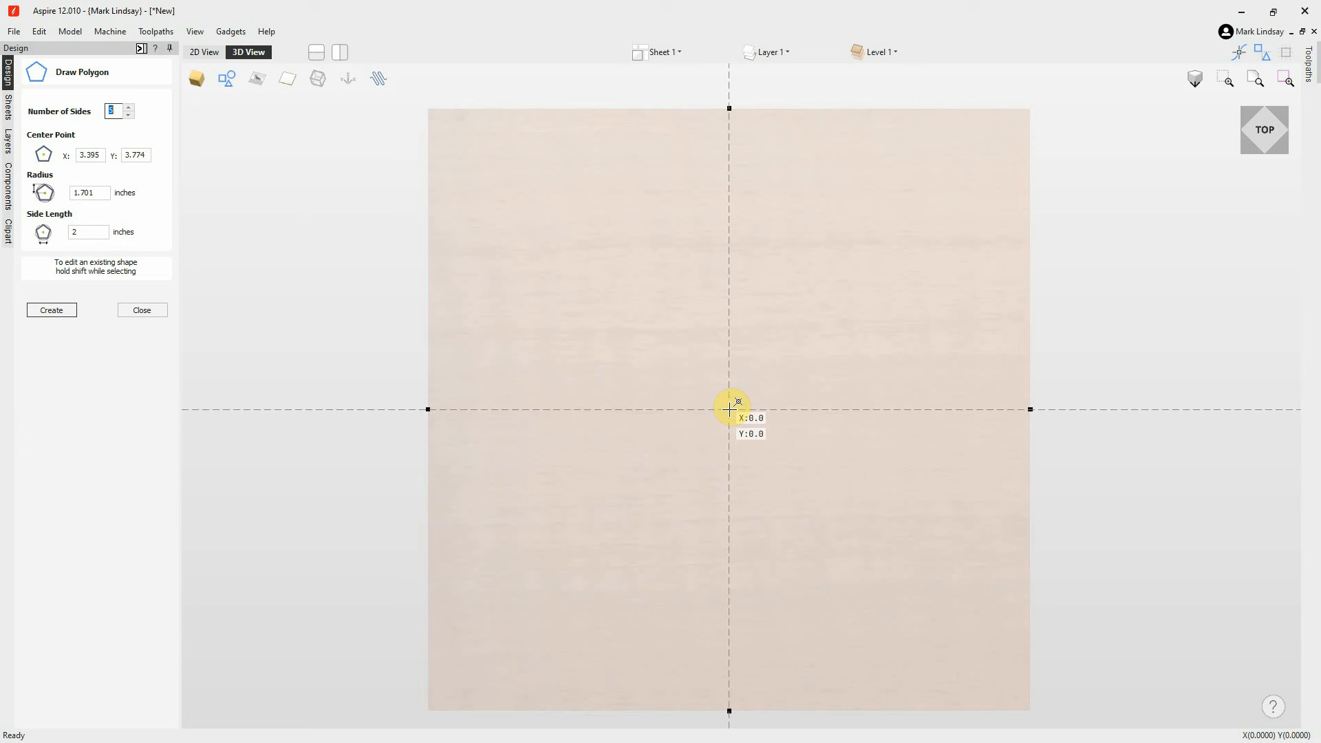
{"action": "left_click_drag", "start_coordinate": [729, 410], "coordinate": [823, 527]}
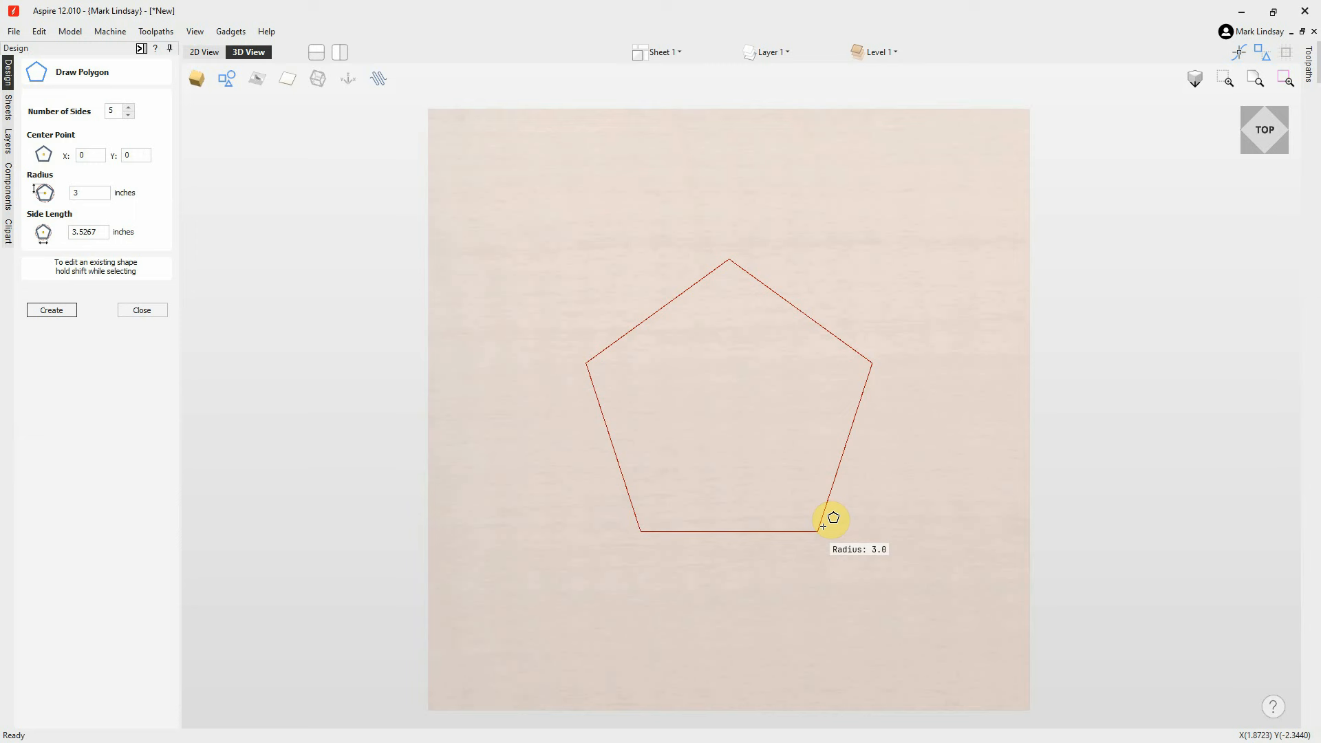
{"action": "left_click_drag", "start_coordinate": [823, 526], "coordinate": [825, 527]}
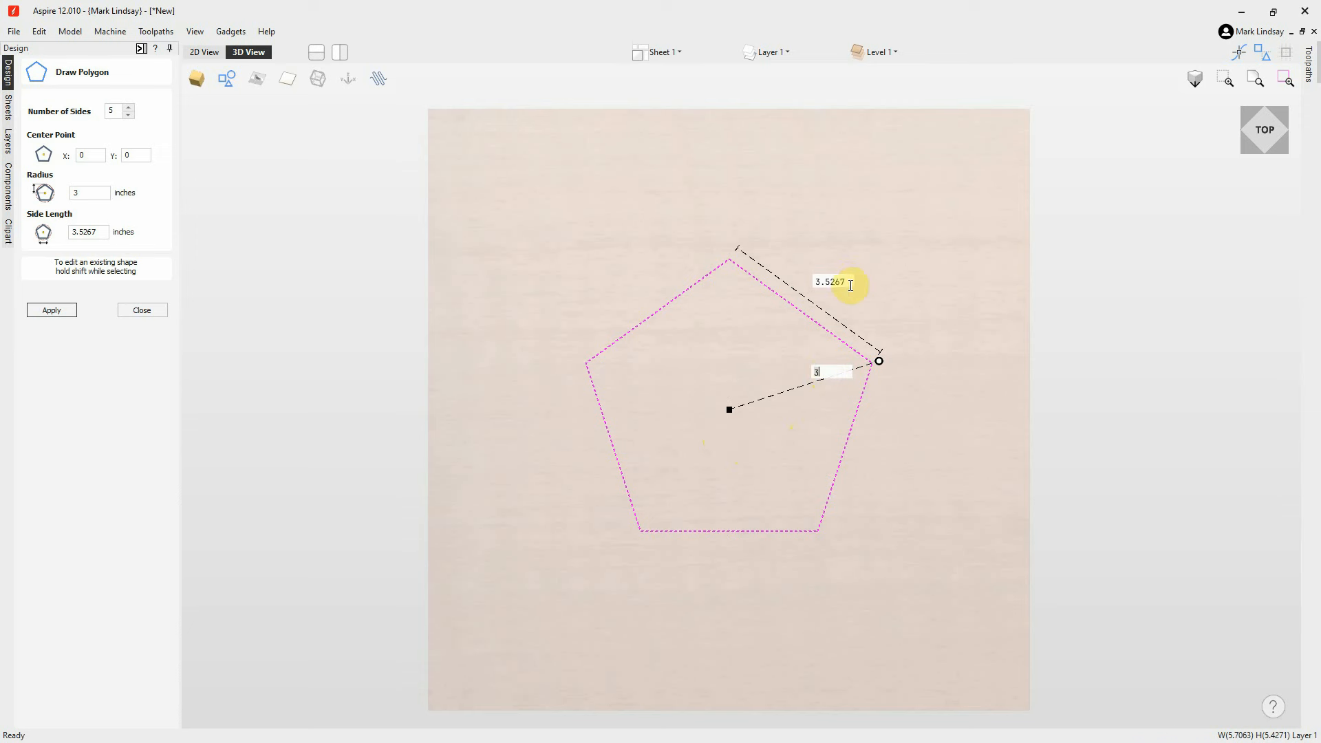
Set the pentagon's side length to 3.5 inches in its on-shape dimension and apply it
{"action": "left_click", "coordinate": [848, 280]}
{"action": "left_click", "coordinate": [830, 281]}
{"action": "double_click", "coordinate": [848, 281]}
{"action": "key", "text": "BackSpace"}
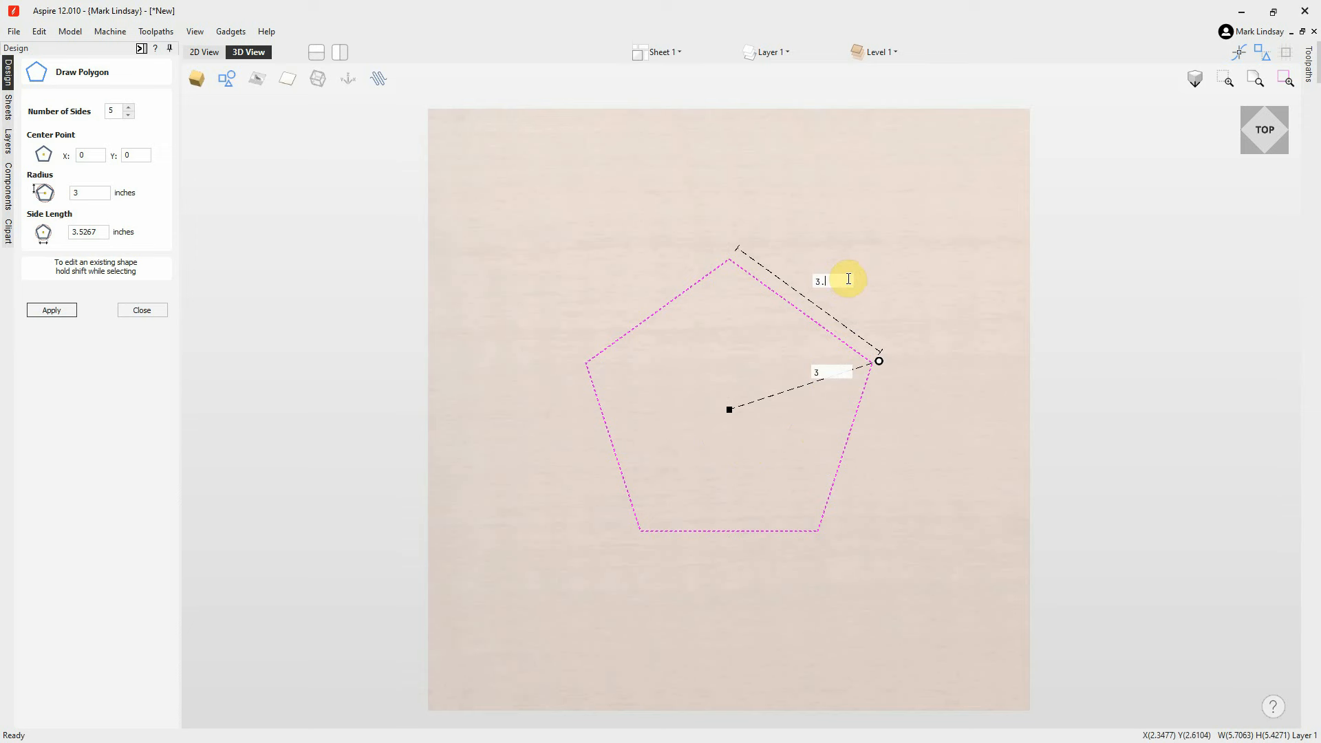
{"action": "type", "text": "5"}
{"action": "left_click", "coordinate": [67, 316]}
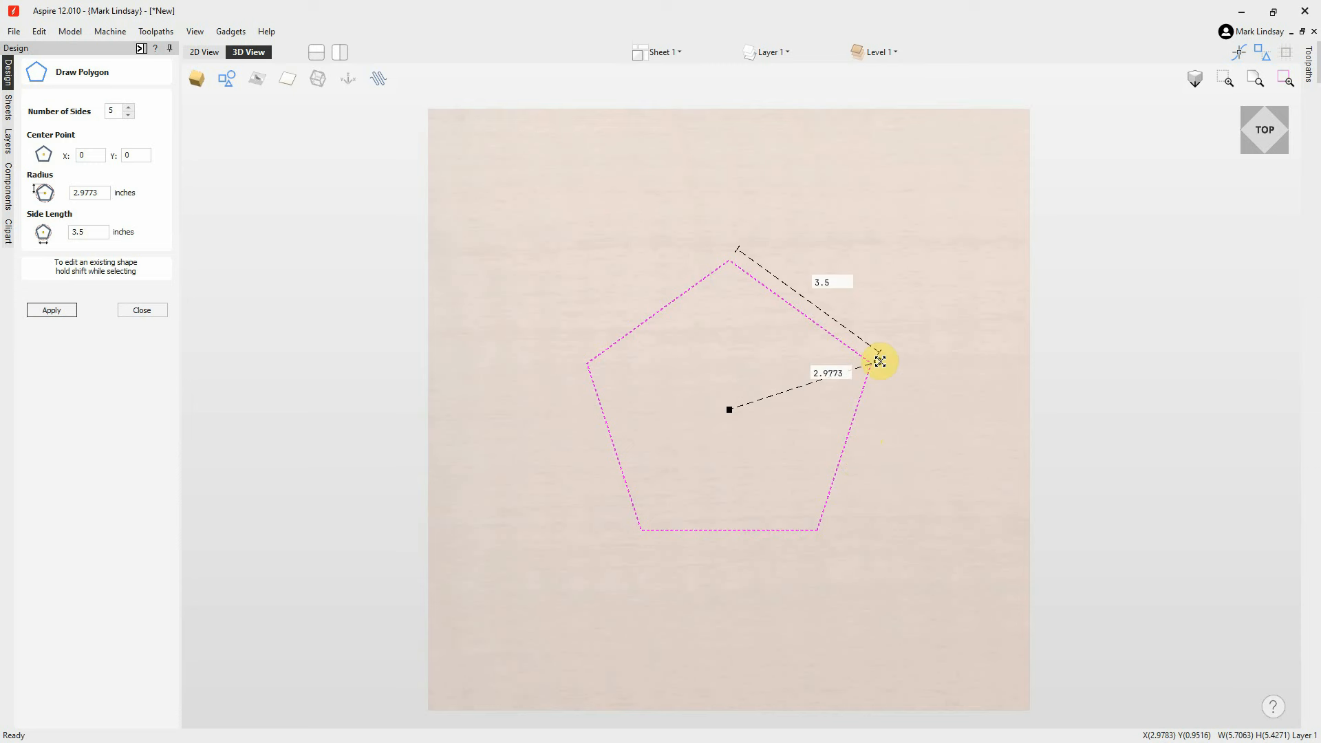
Enlarge the pentagon freehand to a radius of about 3.82 inches, and set its on-shape side length to 3.0 inches
{"action": "left_click_drag", "start_coordinate": [879, 360], "coordinate": [917, 348]}
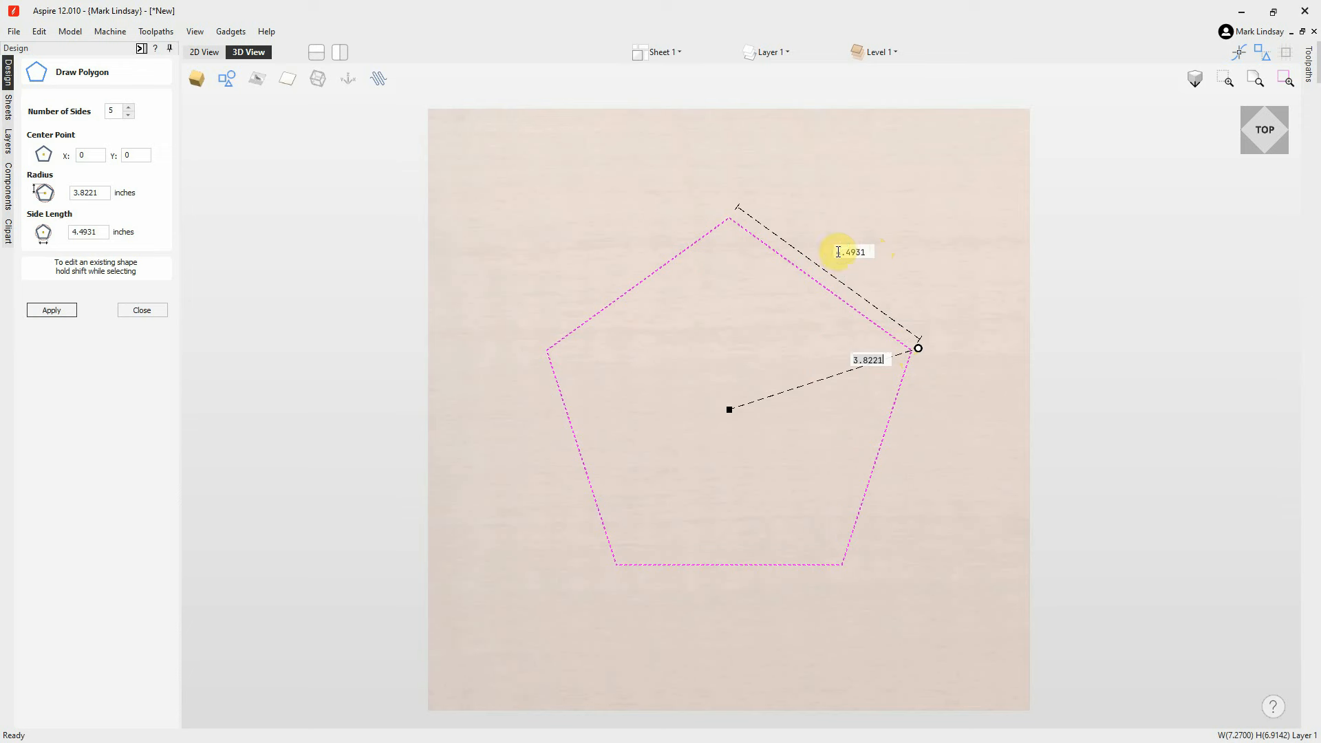
{"action": "left_click_drag", "start_coordinate": [837, 252], "coordinate": [860, 252]}
{"action": "left_click", "coordinate": [871, 249]}
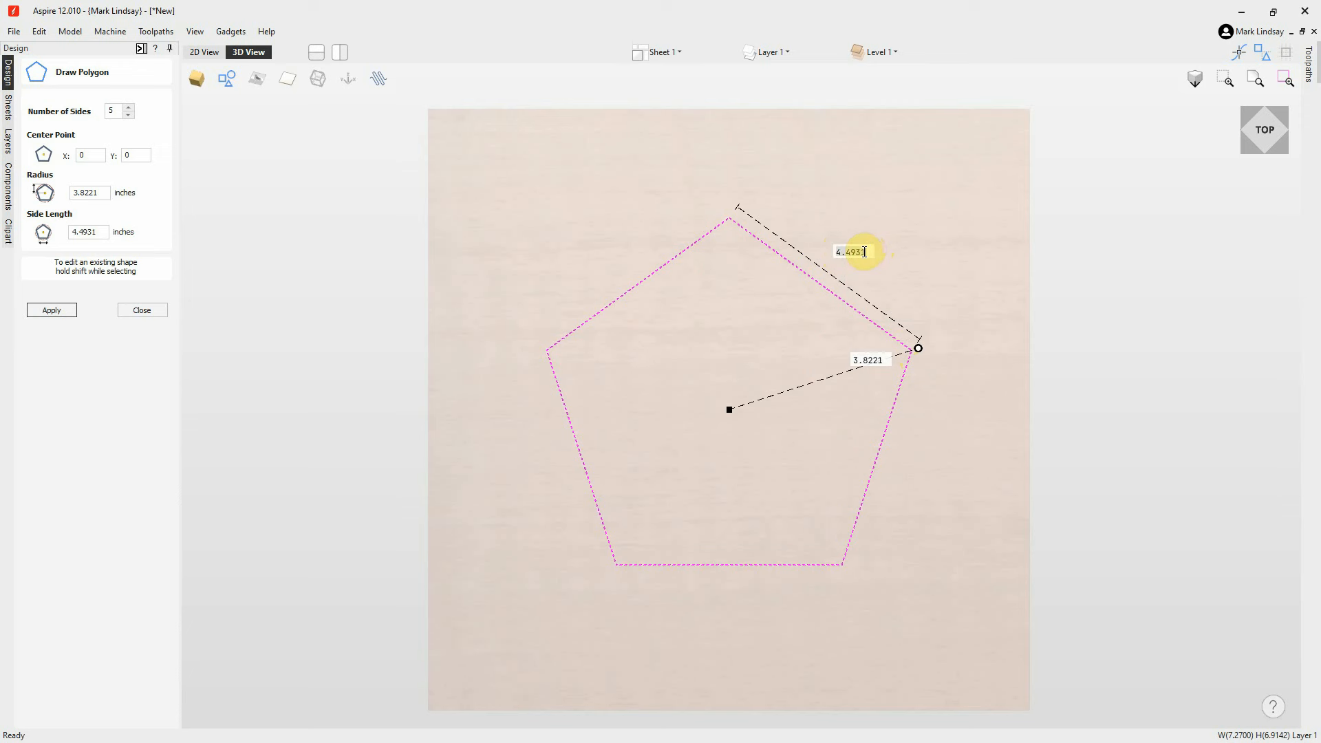
{"action": "type", "text": "3"}
{"action": "type", "text": ".0"}
{"action": "key", "text": "Return"}
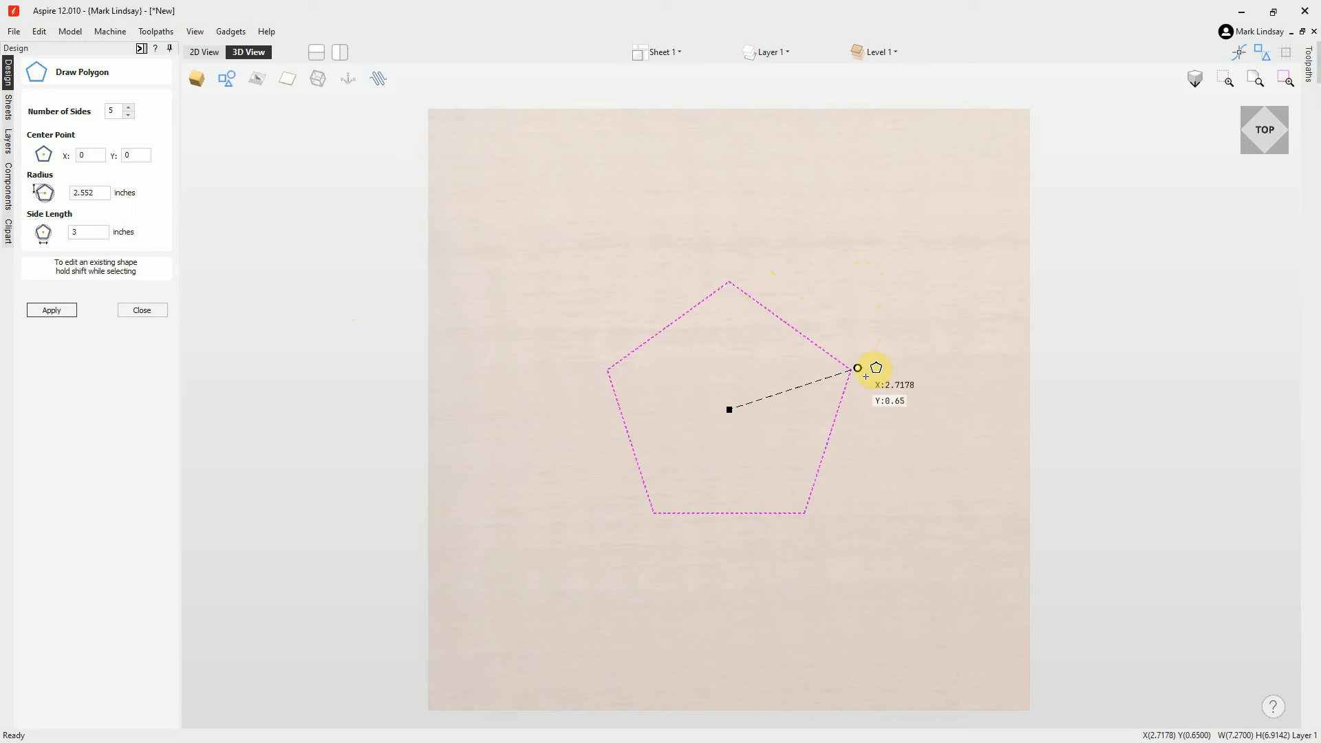
Resize the pentagon freehand to a radius of about 2.96 inches and move its centre to about X -0.96, Y 0.94
{"action": "mouse_move", "coordinate": [857, 366]}
{"action": "left_mouse_down"}
{"action": "mouse_move", "coordinate": [880, 360]}
{"action": "mouse_move", "coordinate": [871, 368]}
{"action": "left_mouse_up"}
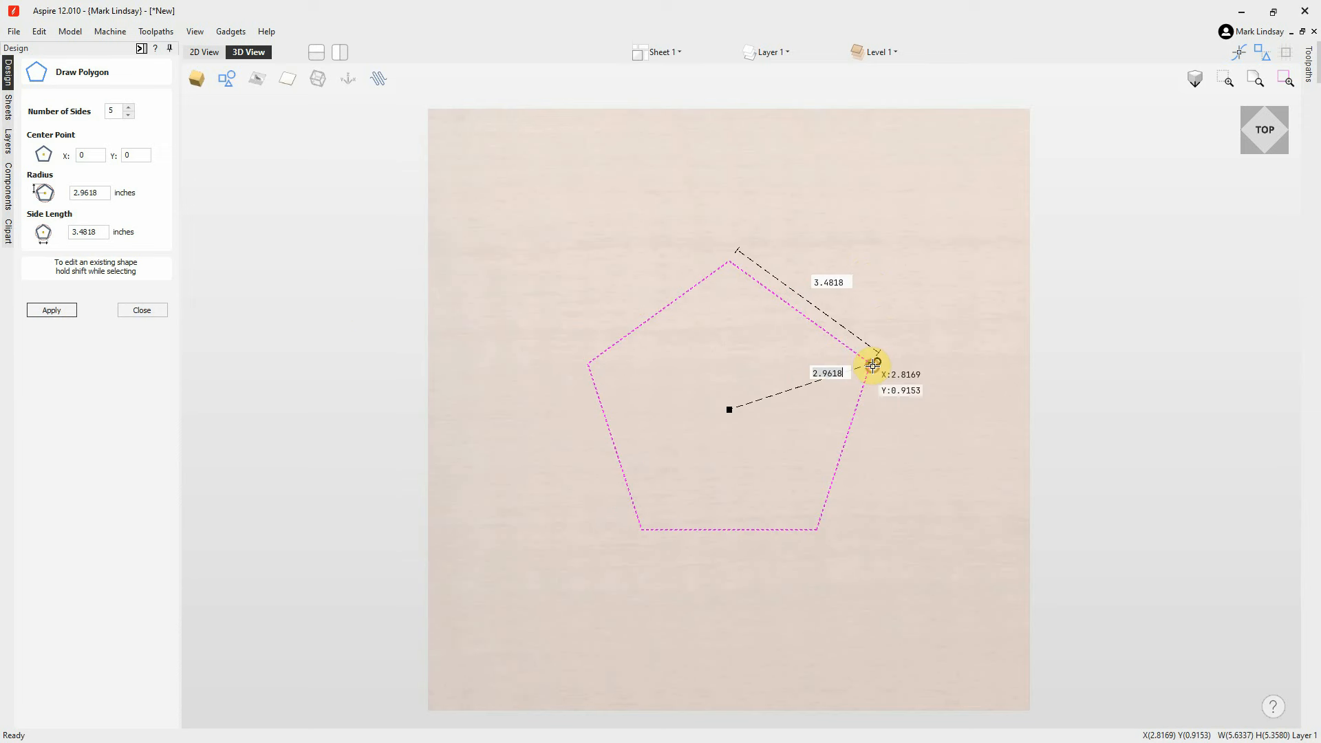
{"action": "left_click_drag", "start_coordinate": [729, 409], "coordinate": [681, 362]}
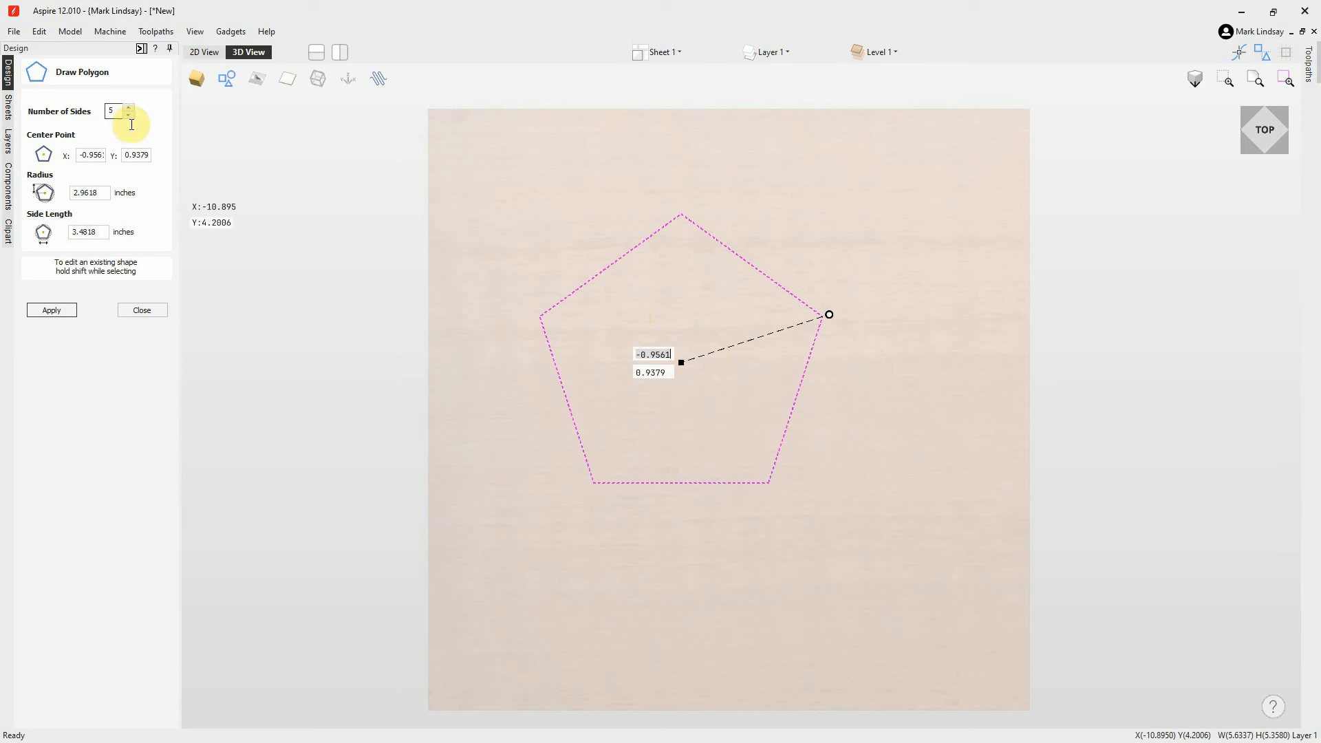
Change the pentagon to an eight-sided polygon and apply it
{"action": "left_click", "coordinate": [113, 110]}
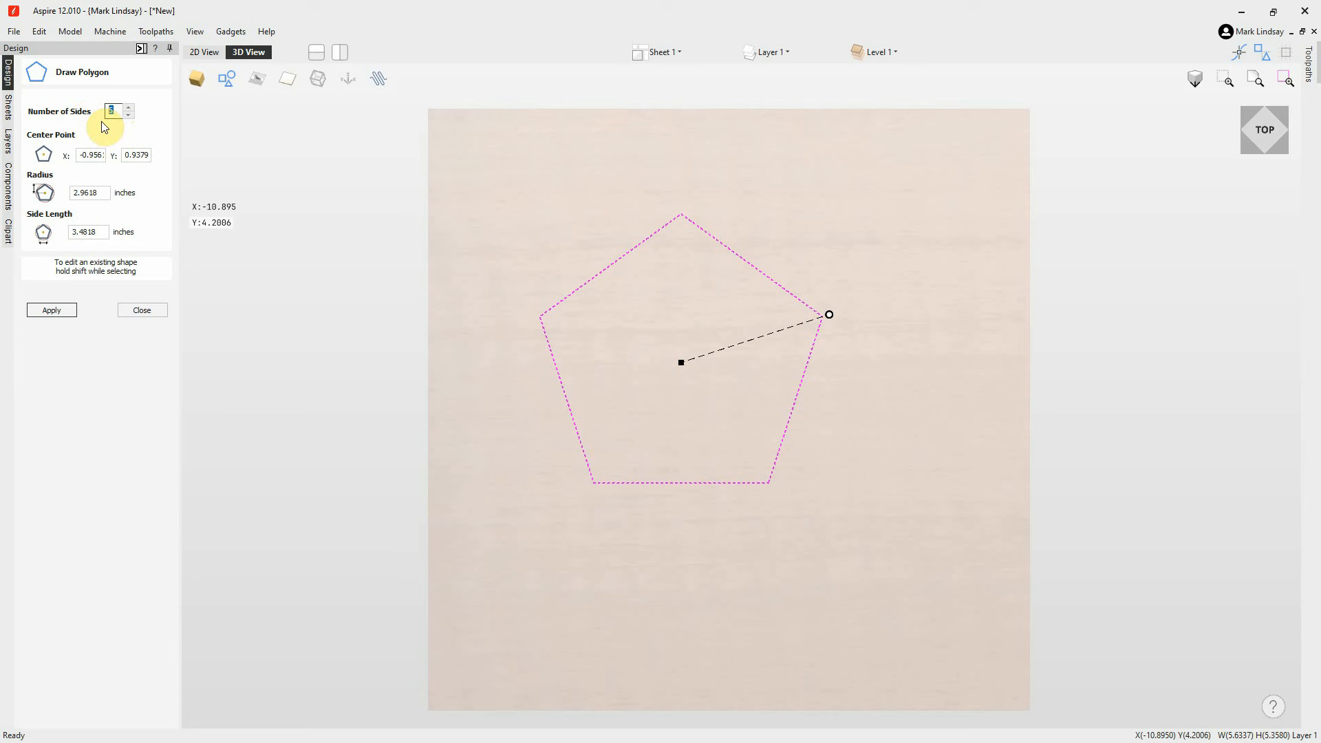
{"action": "type", "text": "8"}
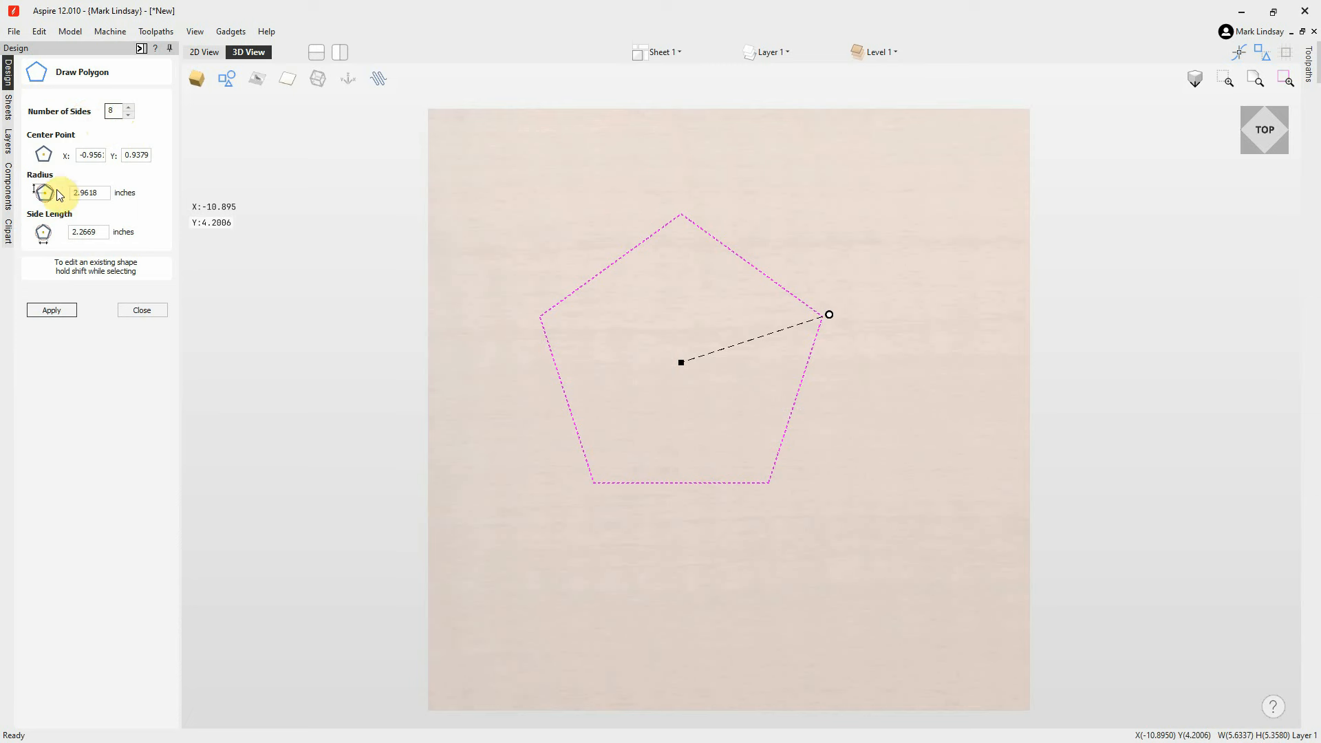
{"action": "left_click", "coordinate": [55, 311]}
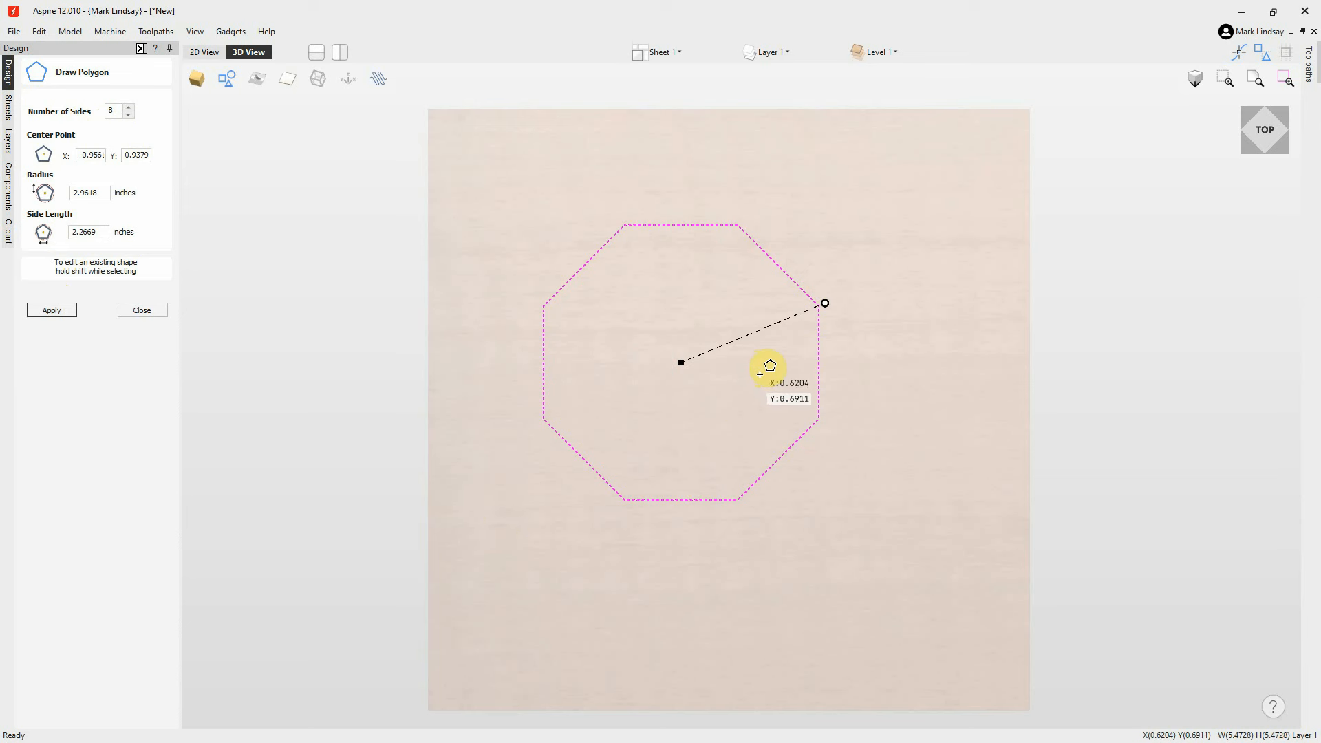
Set the octagon's side length to 3.0 inches in its on-shape dimension and close the polygon tool
{"action": "mouse_move", "coordinate": [826, 303]}
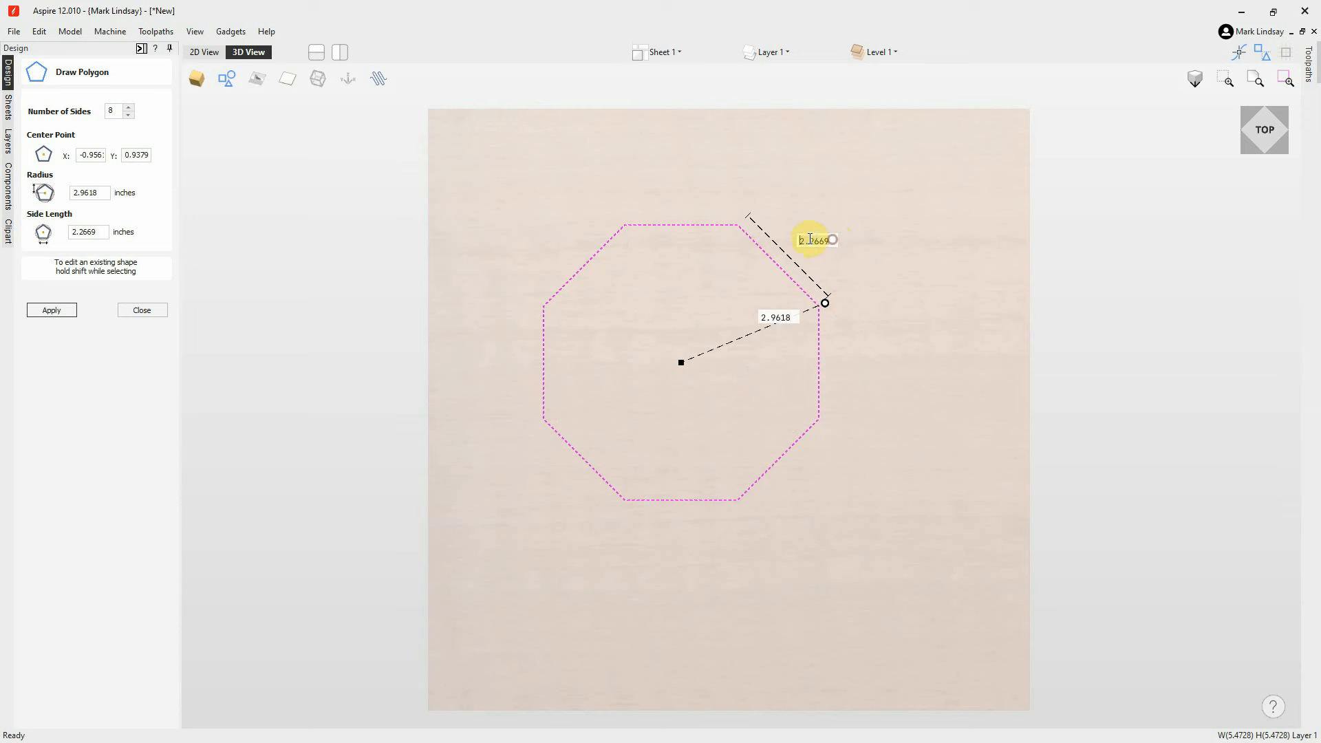
{"action": "type", "text": "3"}
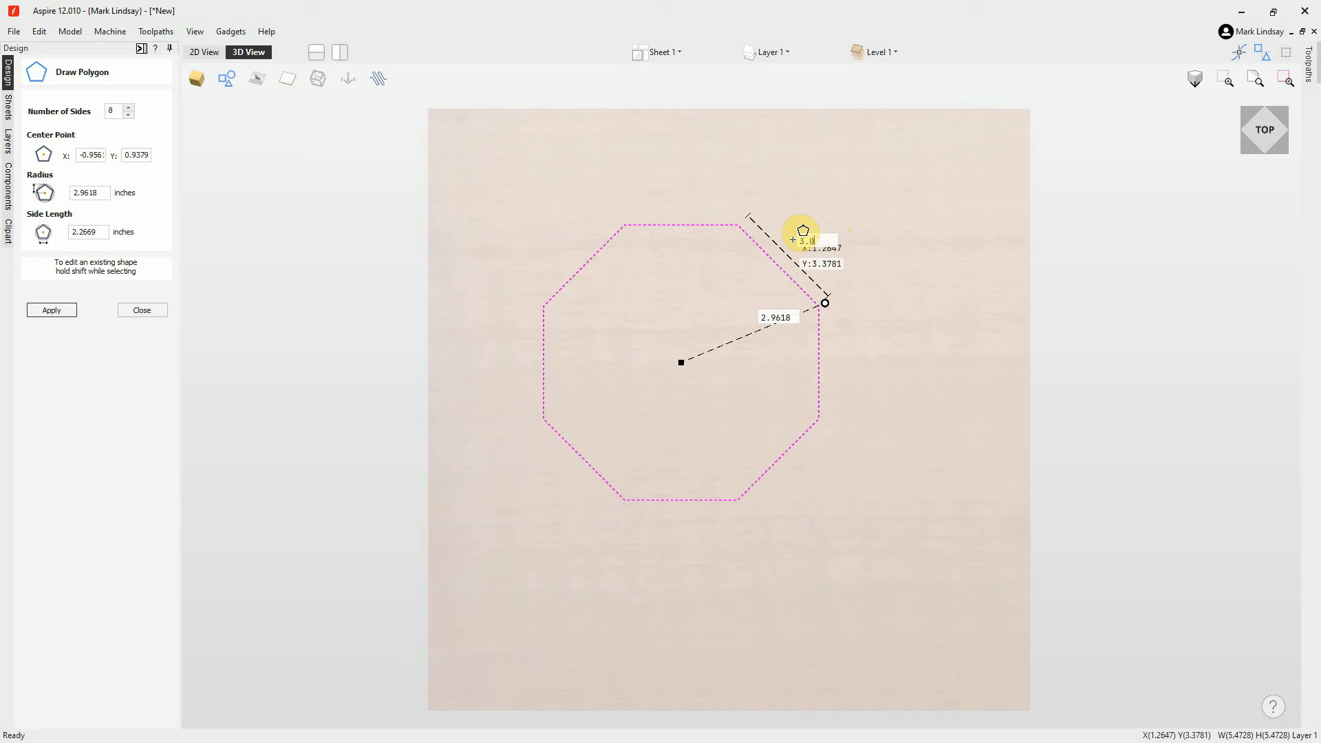
{"action": "key", "text": "Return"}
{"action": "left_click", "coordinate": [150, 311]}
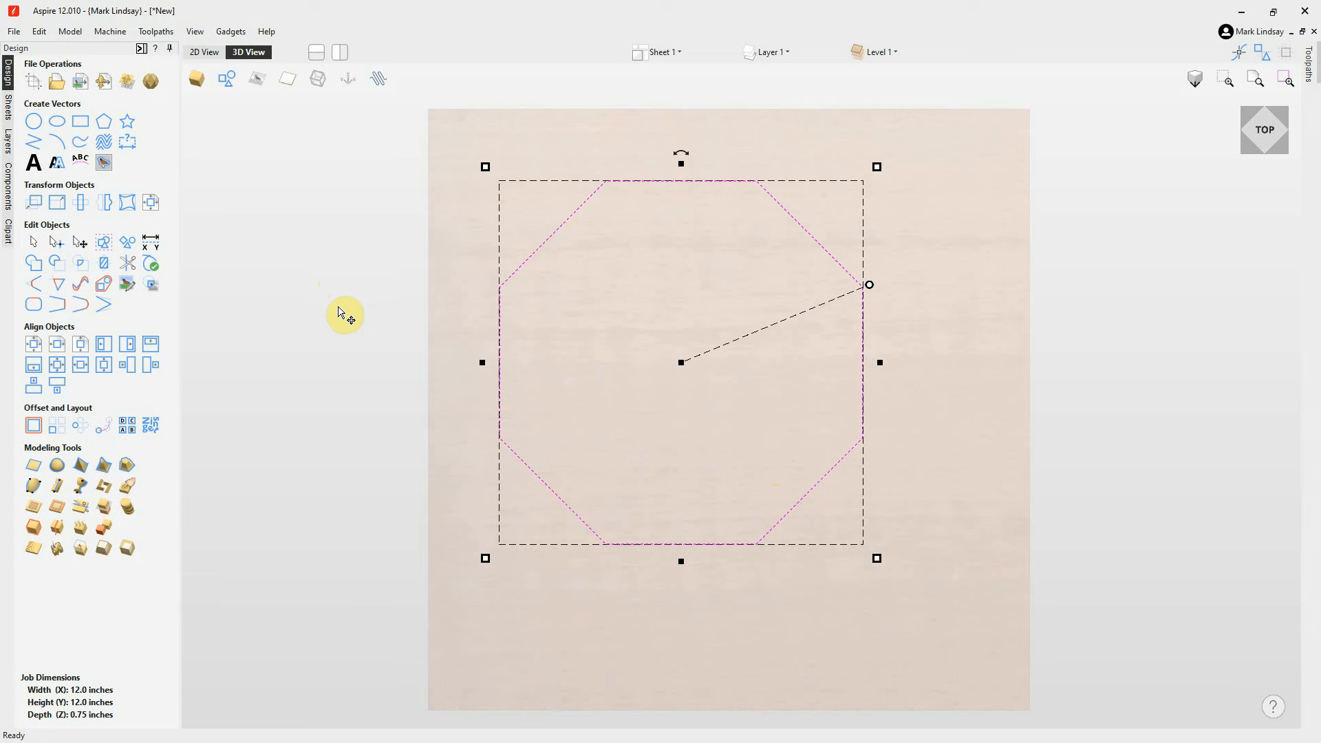
Delete the octagon and, in the 2D view, draw a five-pointed star centred at 0, 0 with a 3 inch outer radius
{"action": "key", "text": "F2"}
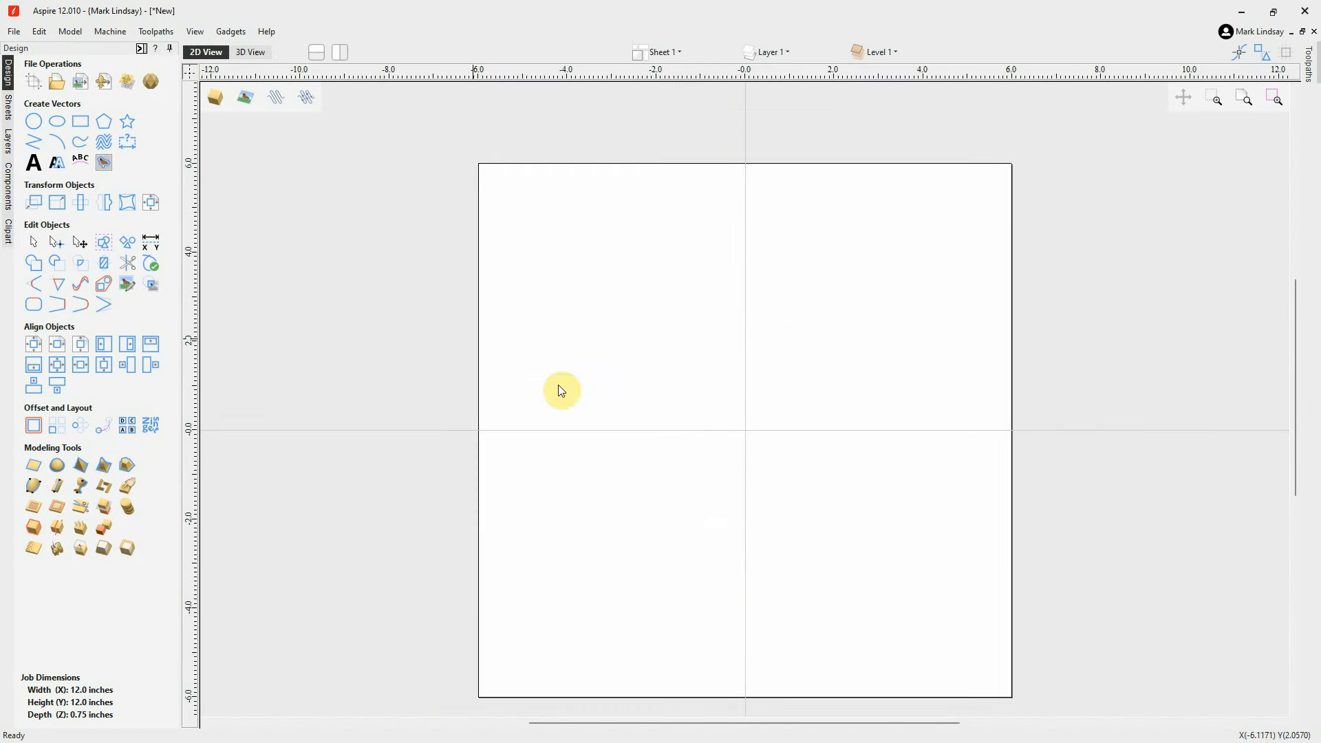
{"action": "left_click", "coordinate": [127, 124]}
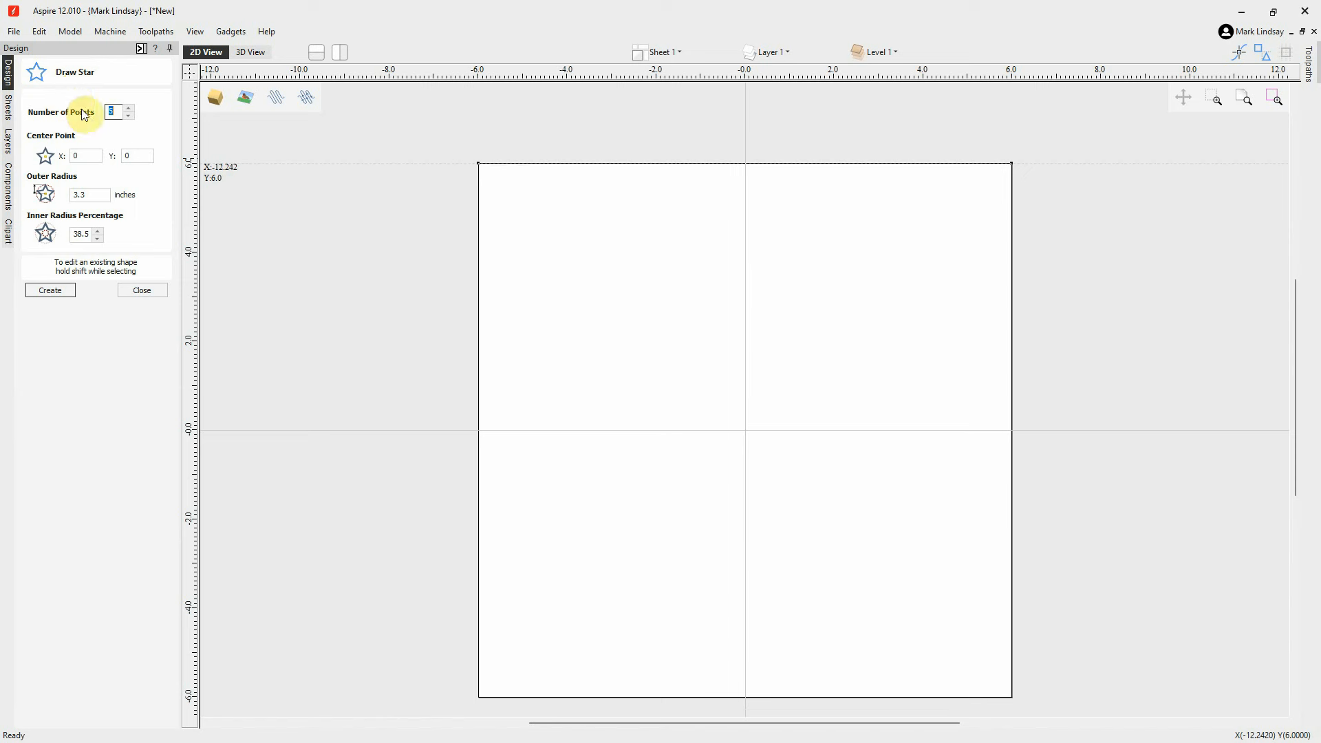
{"action": "left_click", "coordinate": [129, 108]}
{"action": "left_click", "coordinate": [129, 108]}
{"action": "left_click", "coordinate": [131, 117]}
{"action": "left_click", "coordinate": [131, 117]}
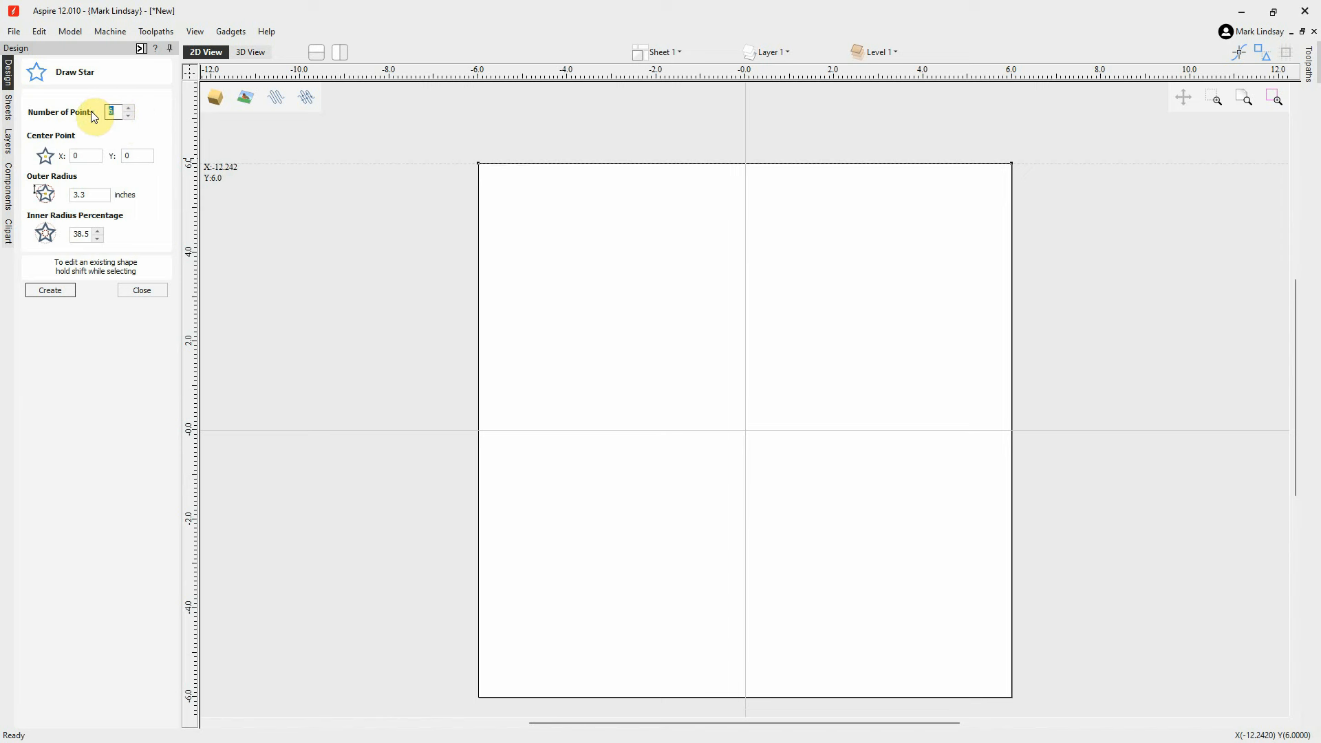
{"action": "left_click", "coordinate": [94, 117]}
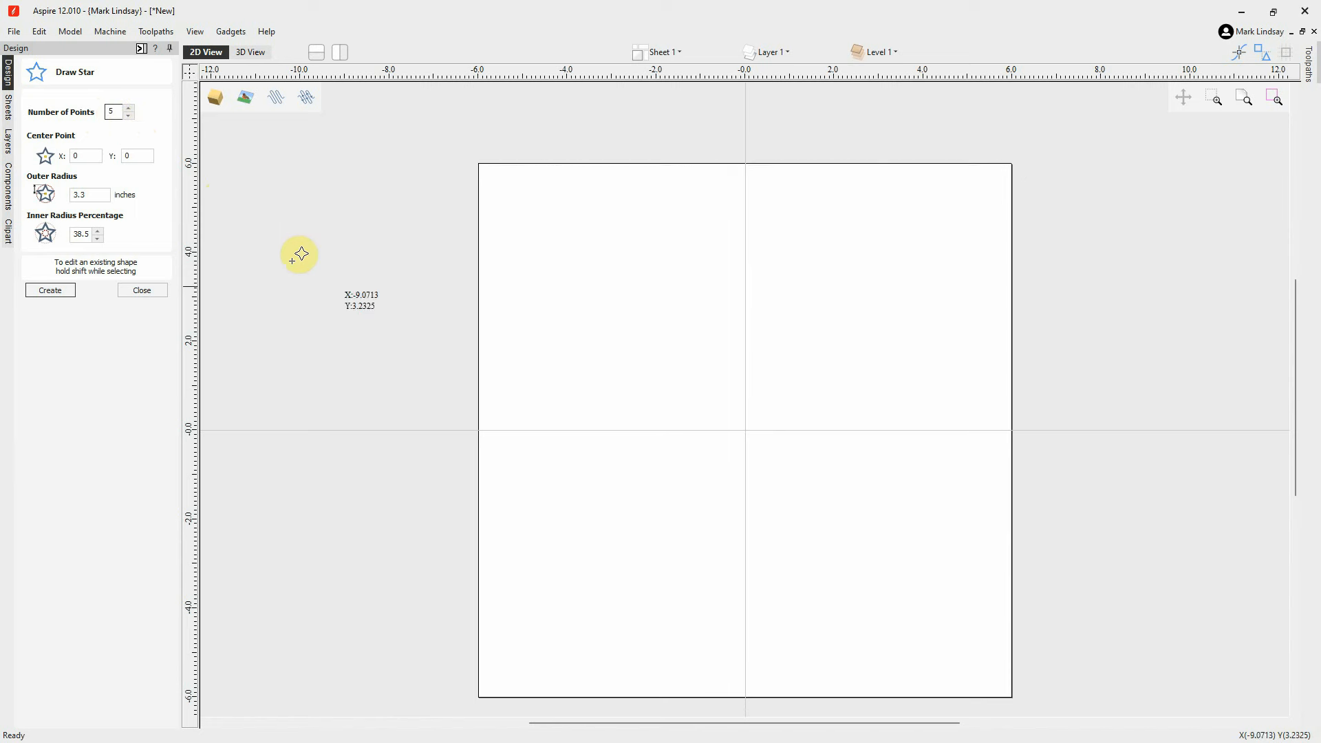
{"action": "left_click", "coordinate": [746, 430]}
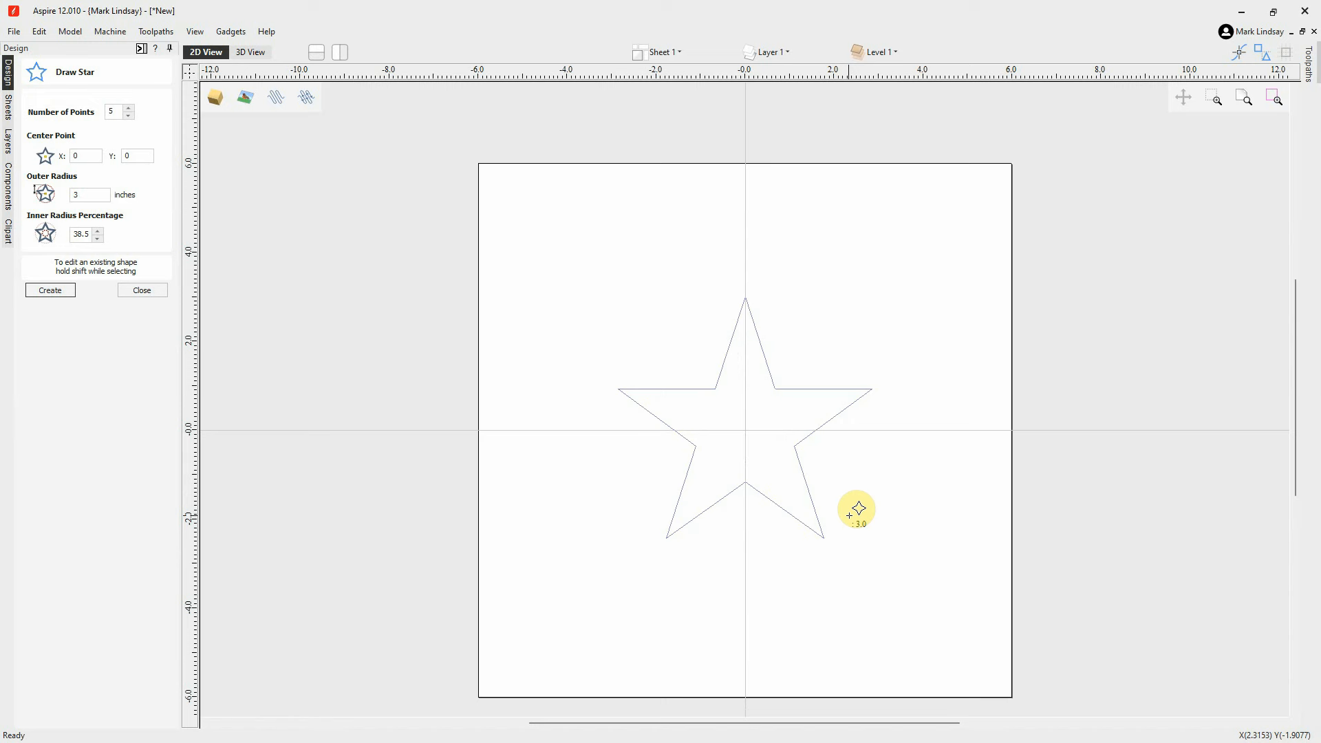
{"action": "left_click_drag", "start_coordinate": [857, 509], "coordinate": [855, 509]}
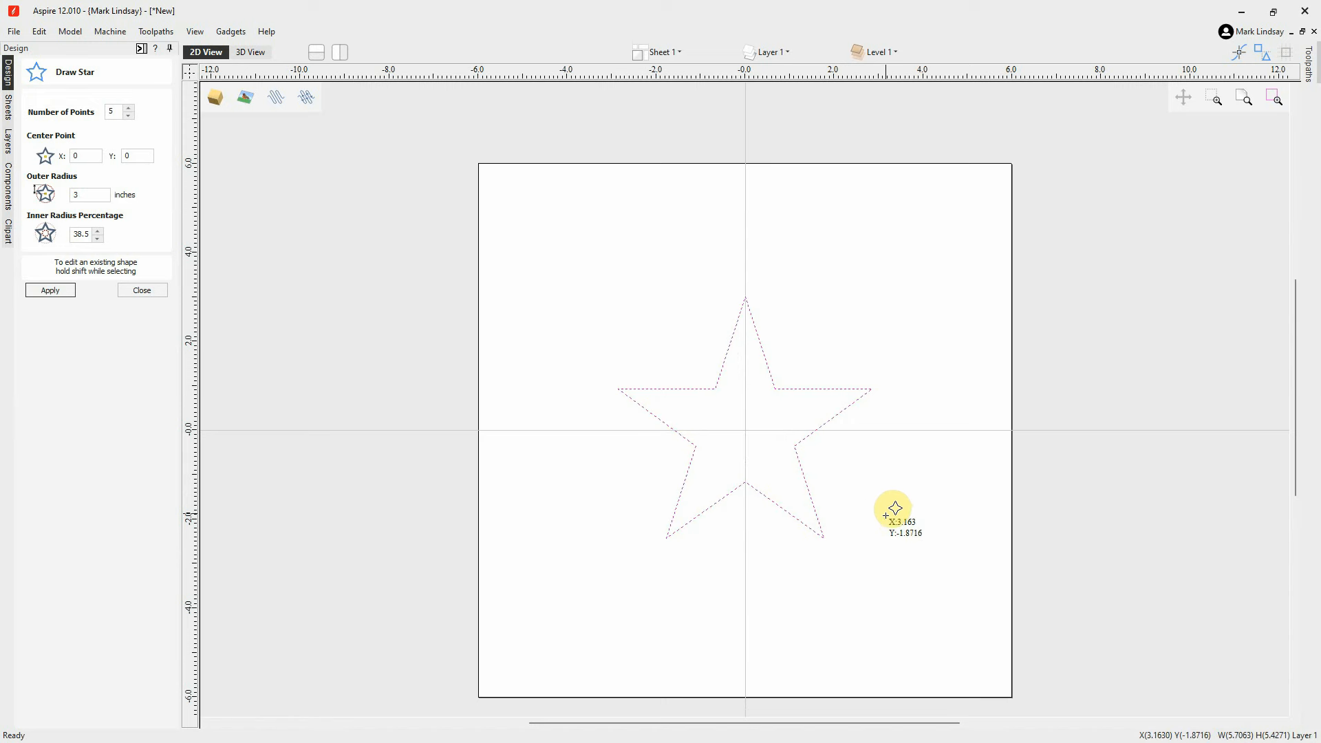
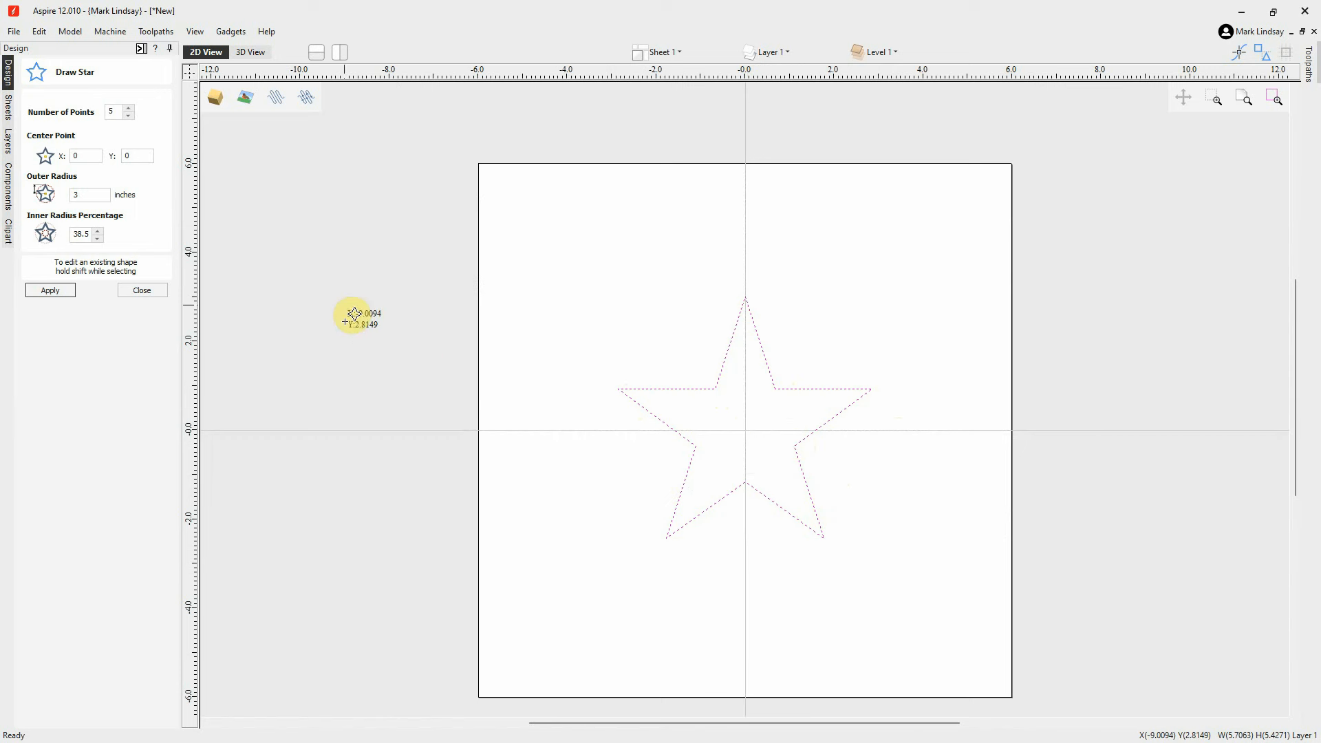
Set the star's inner radius percentage to 40 and apply it
{"action": "double_click", "coordinate": [82, 234]}
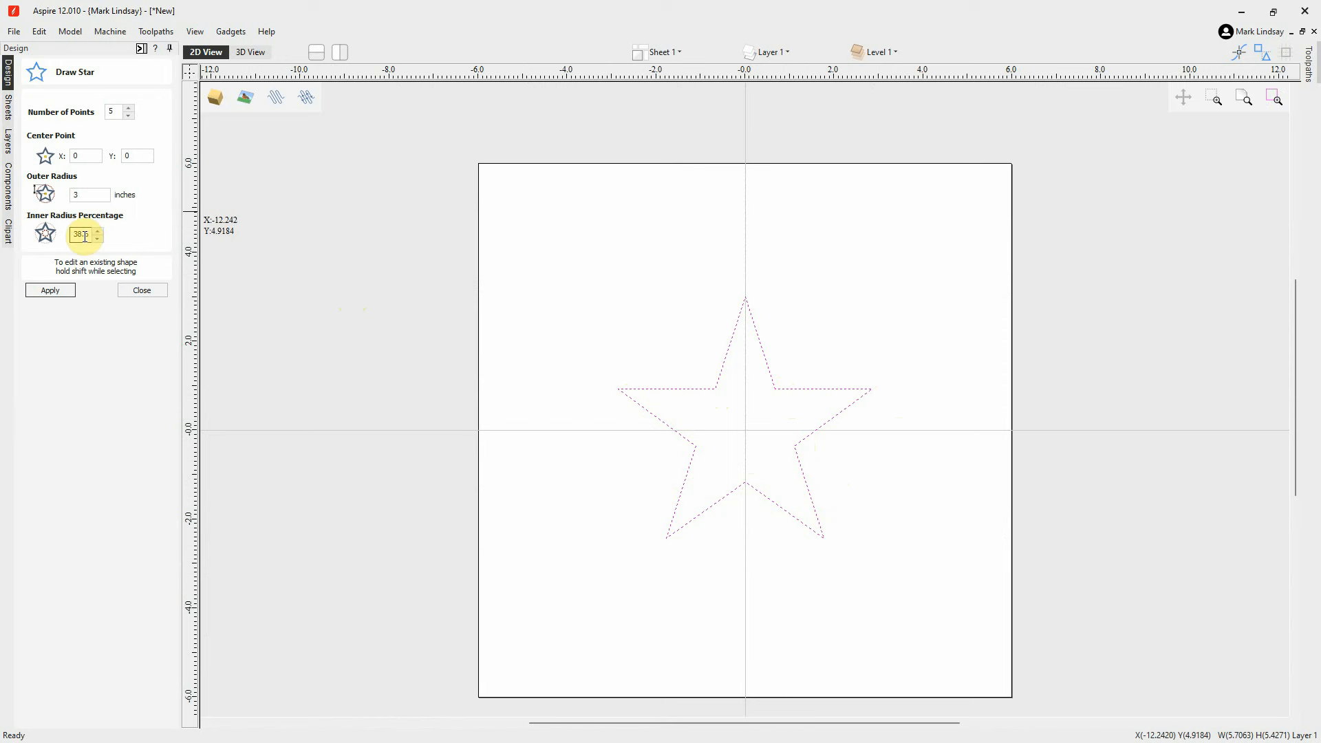
{"action": "left_click", "coordinate": [87, 197]}
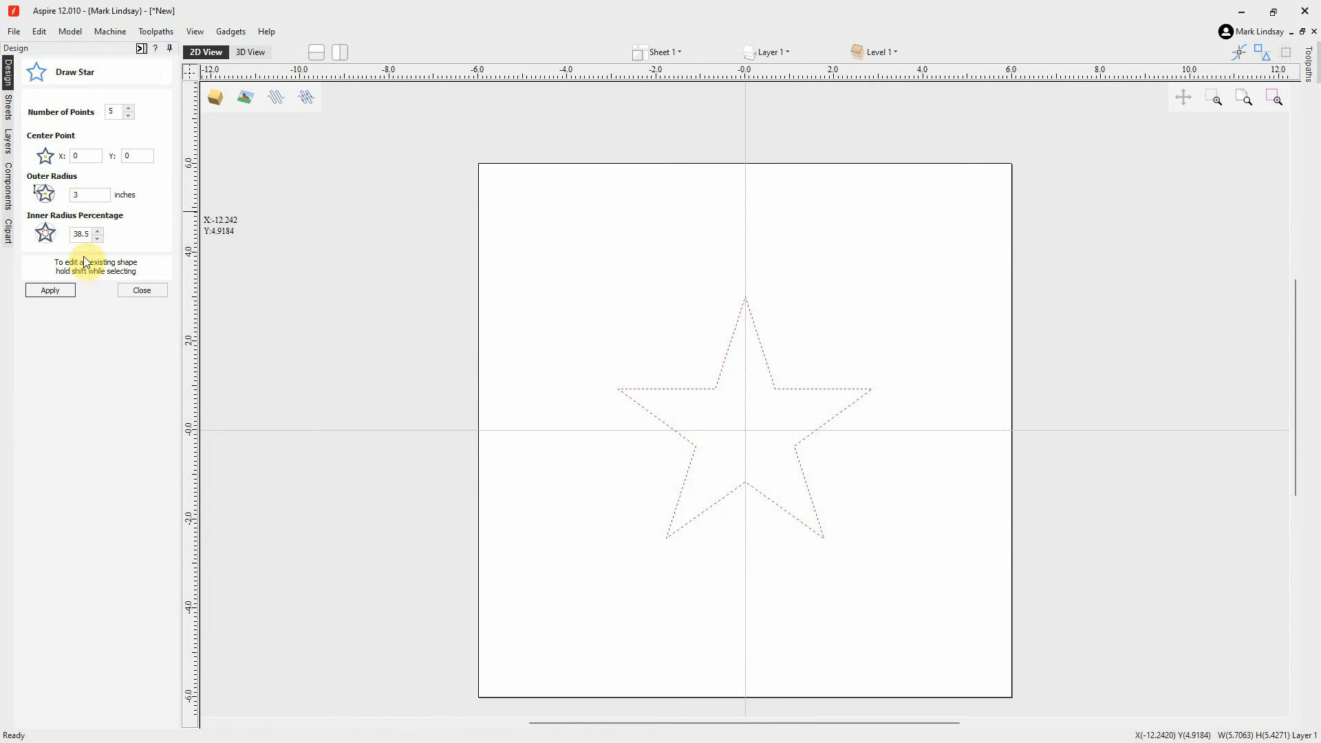
{"action": "double_click", "coordinate": [88, 234]}
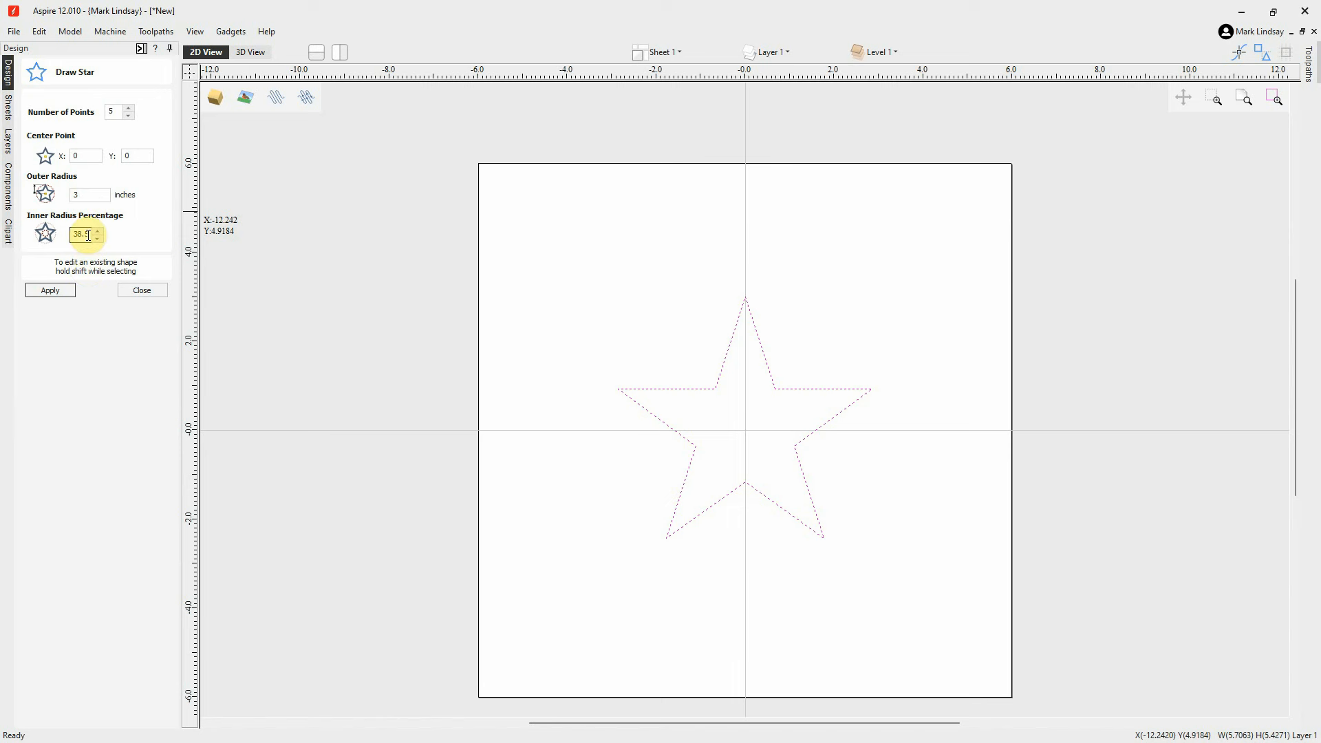
{"action": "left_click_drag", "start_coordinate": [88, 235], "coordinate": [67, 239]}
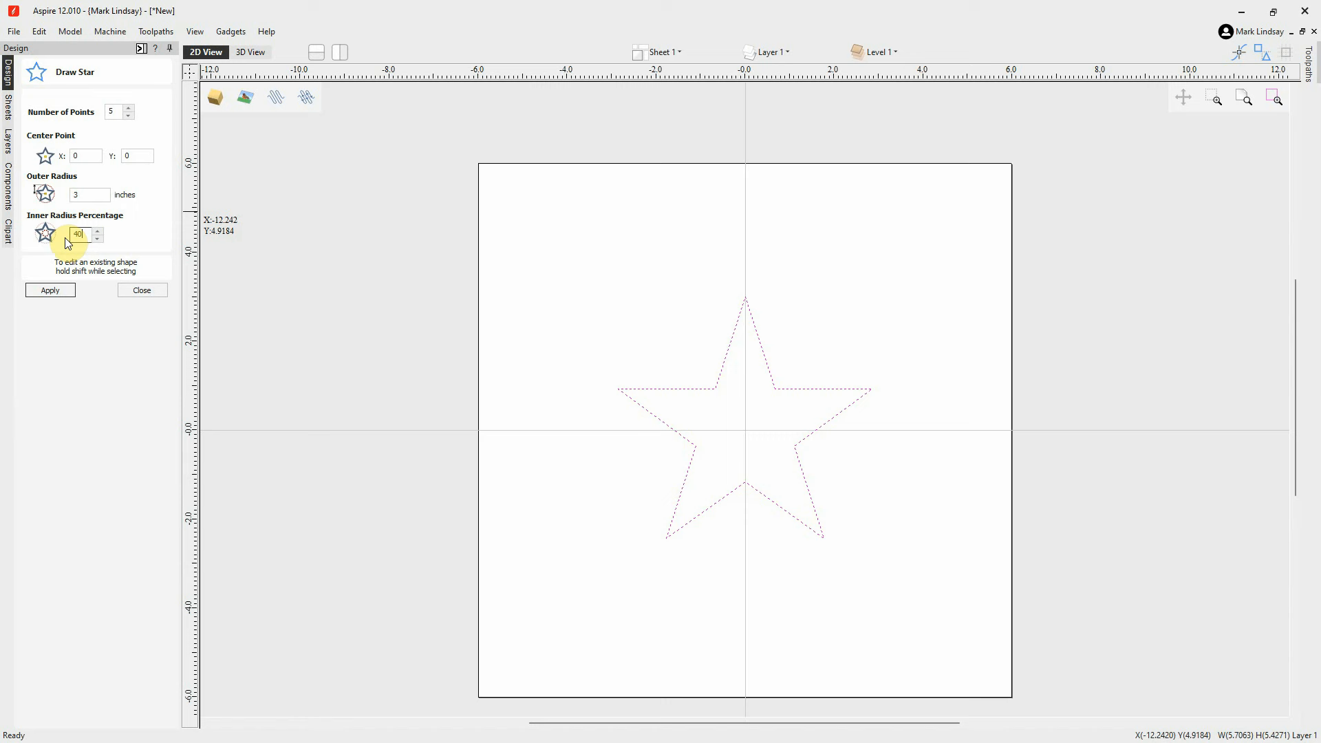
{"action": "left_click", "coordinate": [52, 294]}
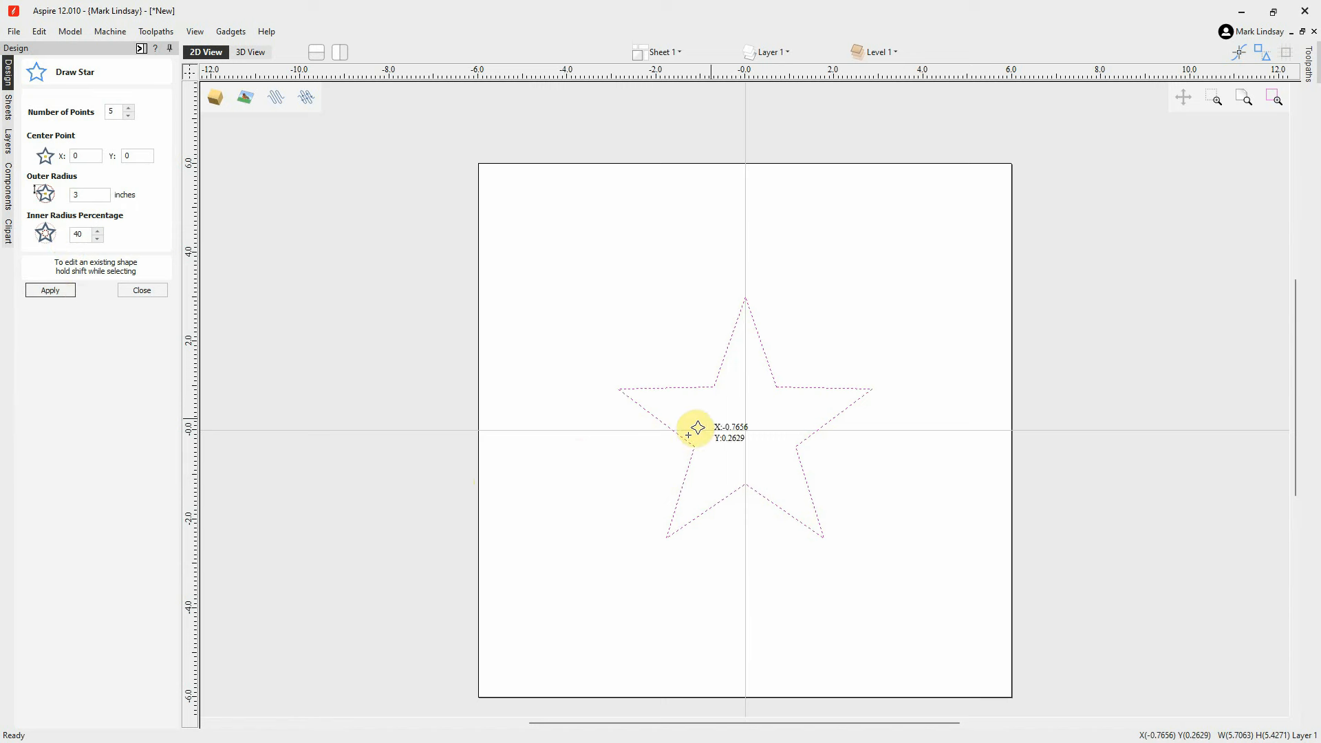
Increase the star's inner radius percentage to 50 and apply it
{"action": "left_click", "coordinate": [75, 235]}
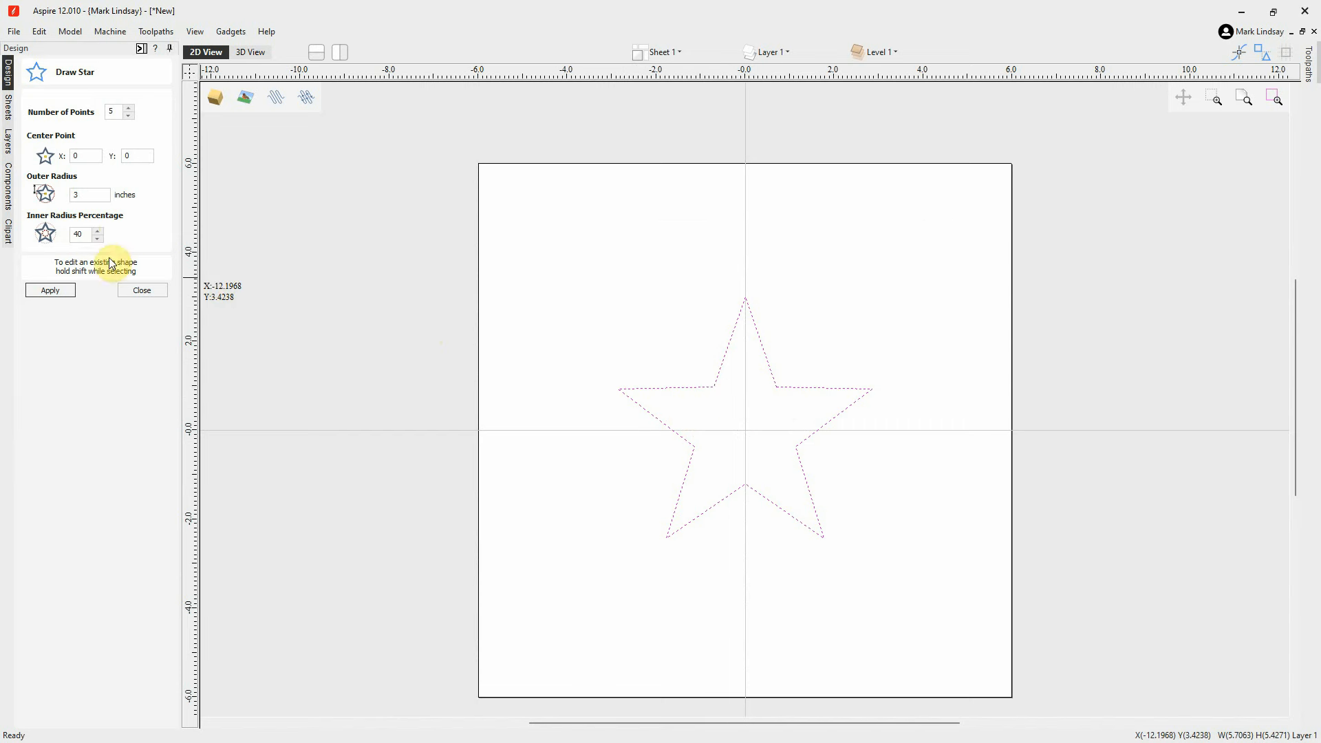
{"action": "left_click_drag", "start_coordinate": [86, 232], "coordinate": [64, 236]}
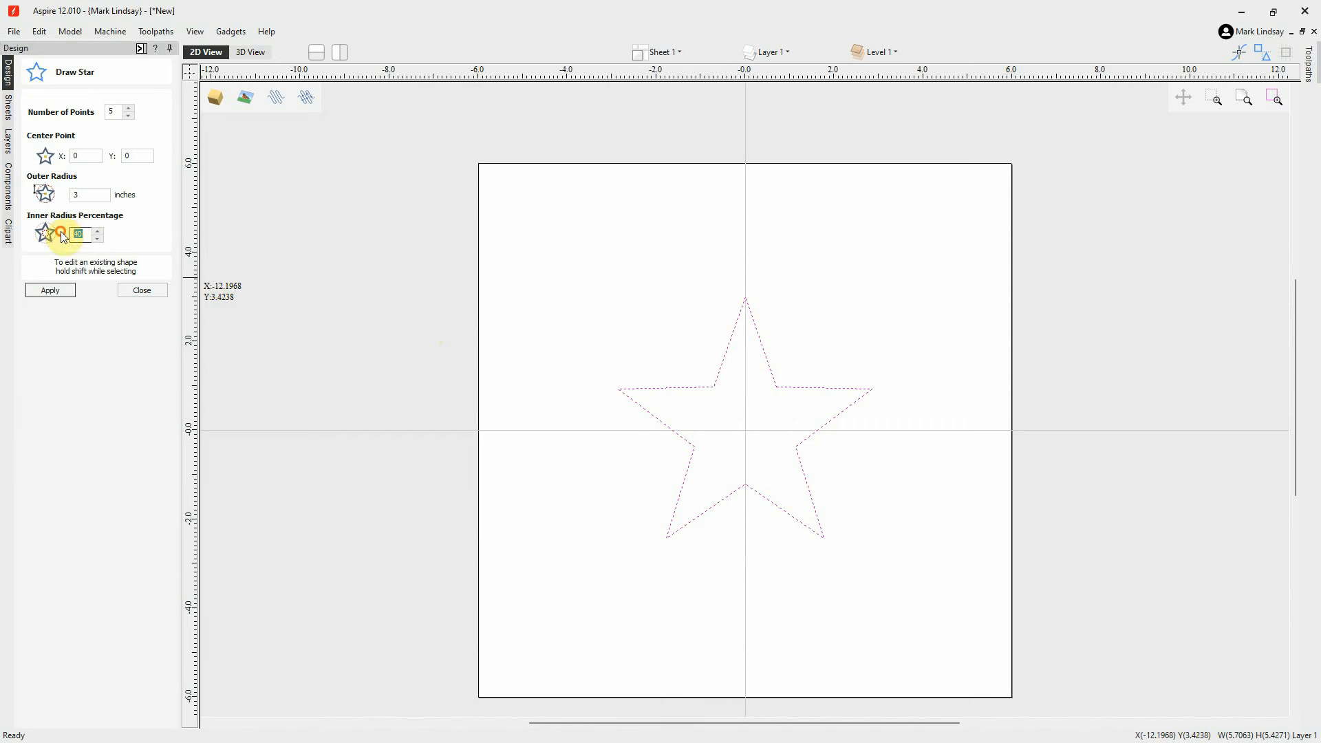
{"action": "type", "text": "50"}
{"action": "left_click", "coordinate": [48, 292]}
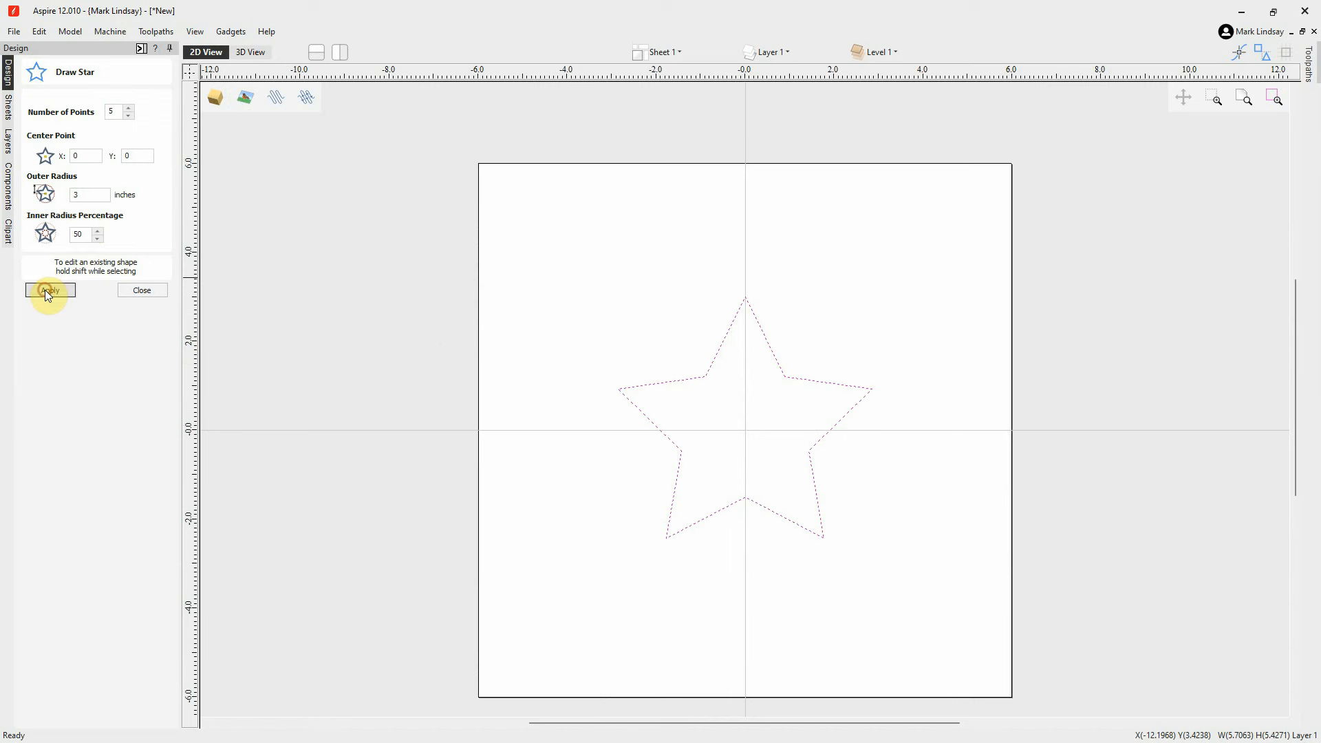
Set the star's inner radius percentage to 38, apply it and close the star tool
{"action": "left_click_drag", "start_coordinate": [102, 238], "coordinate": [69, 241]}
{"action": "type", "text": "38"}
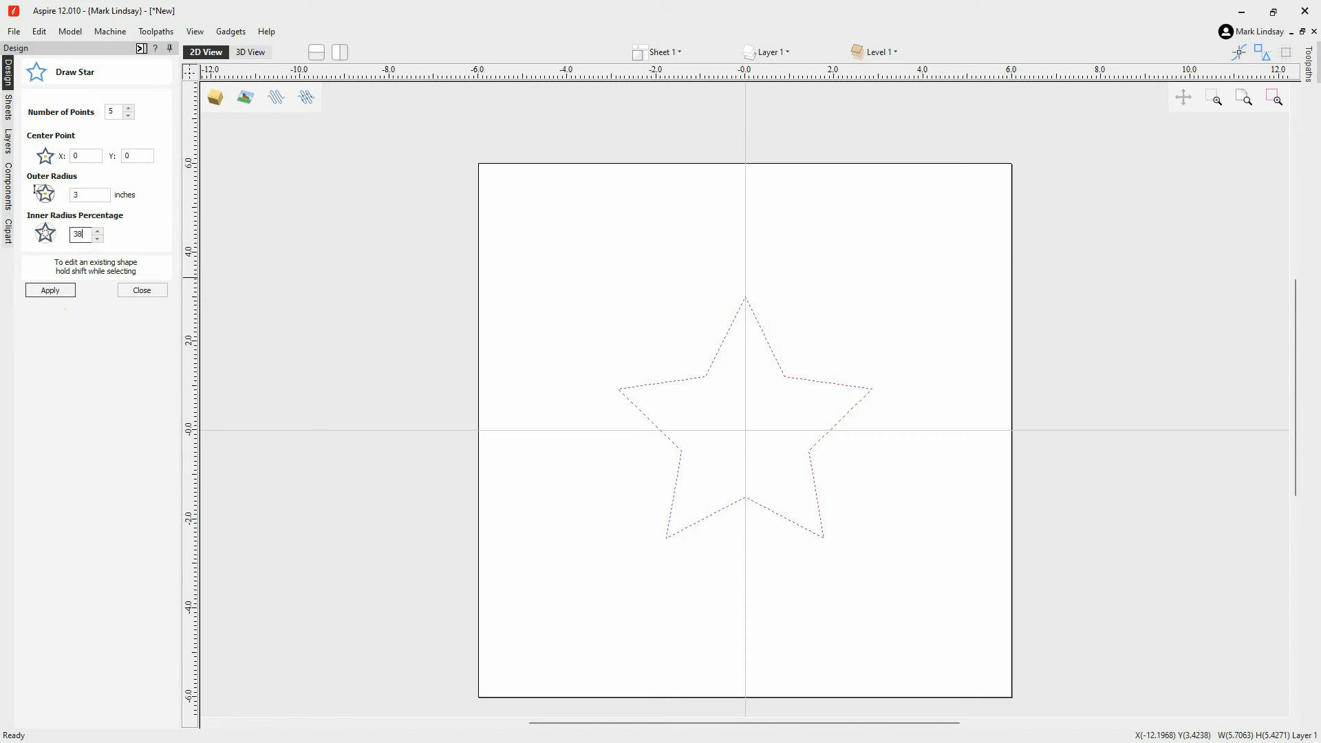
{"action": "left_click", "coordinate": [50, 289]}
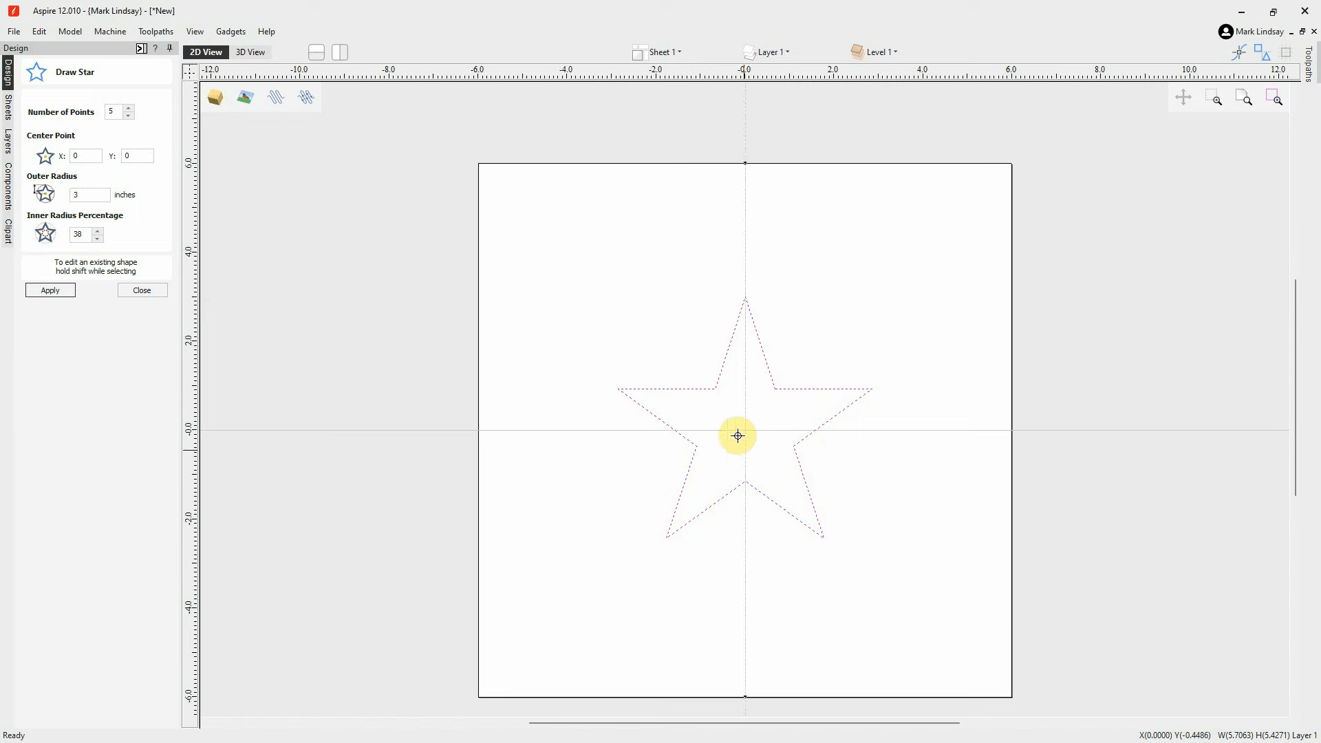
{"action": "left_click", "coordinate": [143, 290]}
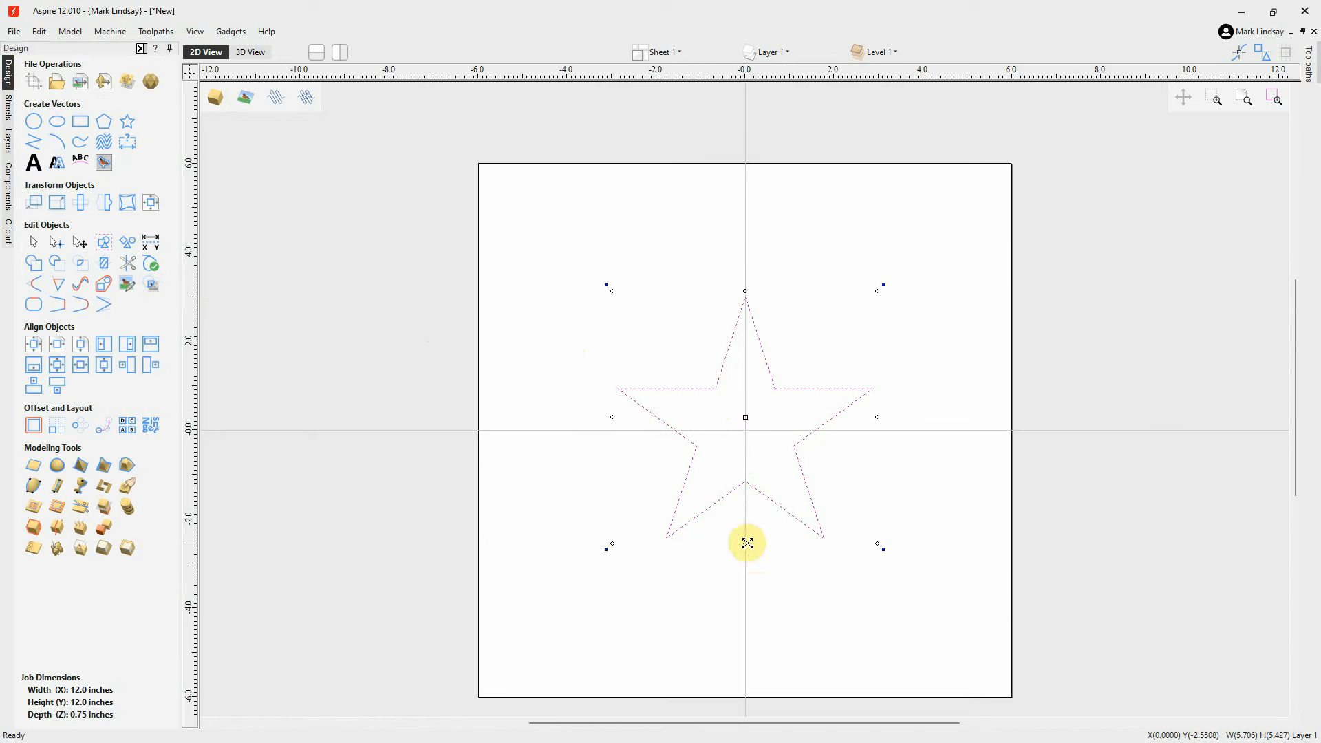
Stretch the star freehand to about 6.09 inches high and 6.96 inches wide, and undo both stretches
{"action": "left_click_drag", "start_coordinate": [746, 542], "coordinate": [752, 569]}
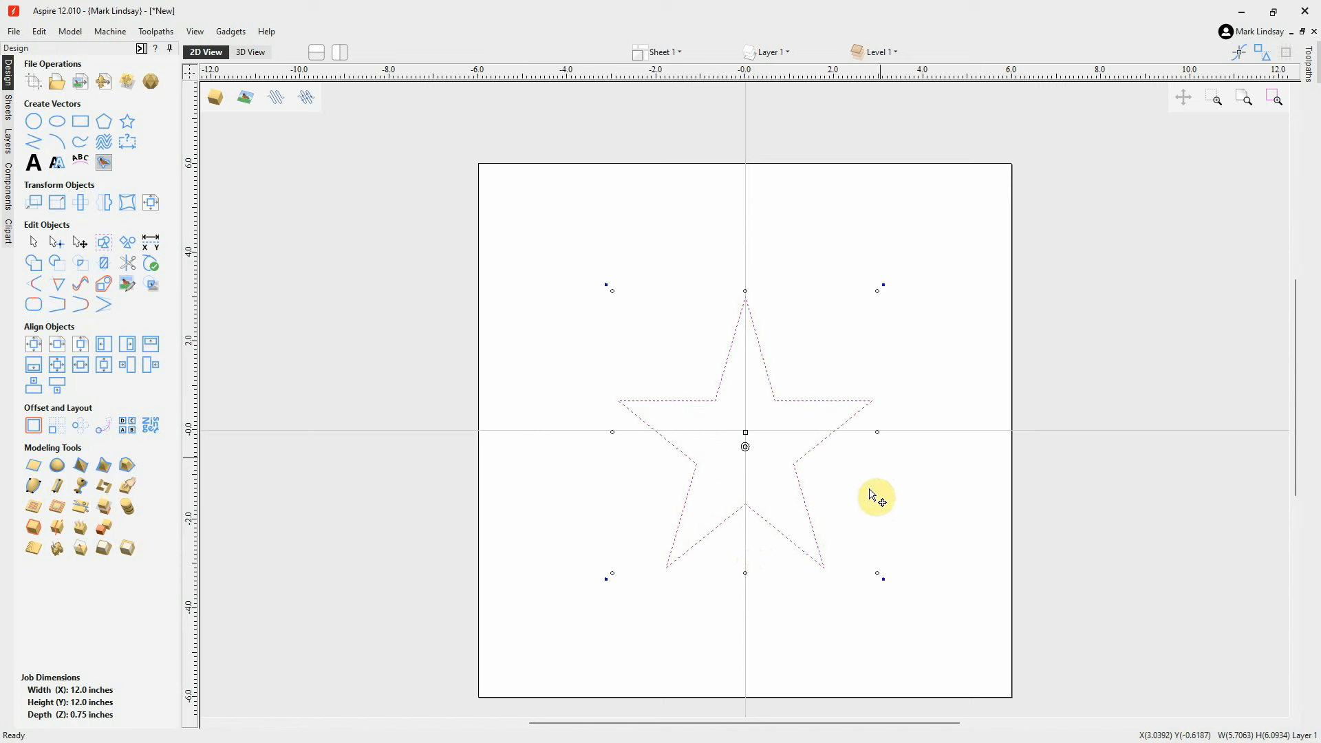
{"action": "left_click_drag", "start_coordinate": [878, 435], "coordinate": [928, 445]}
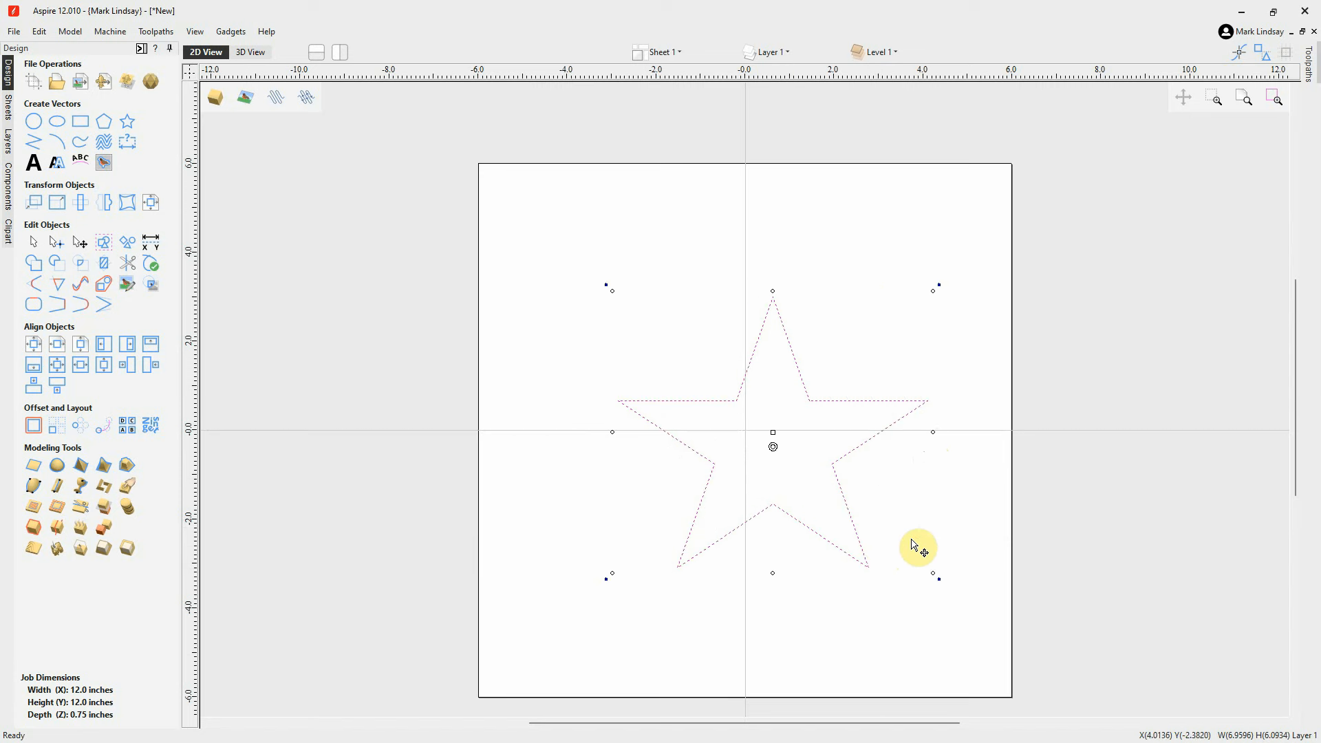
{"action": "key", "text": "ctrl+z"}
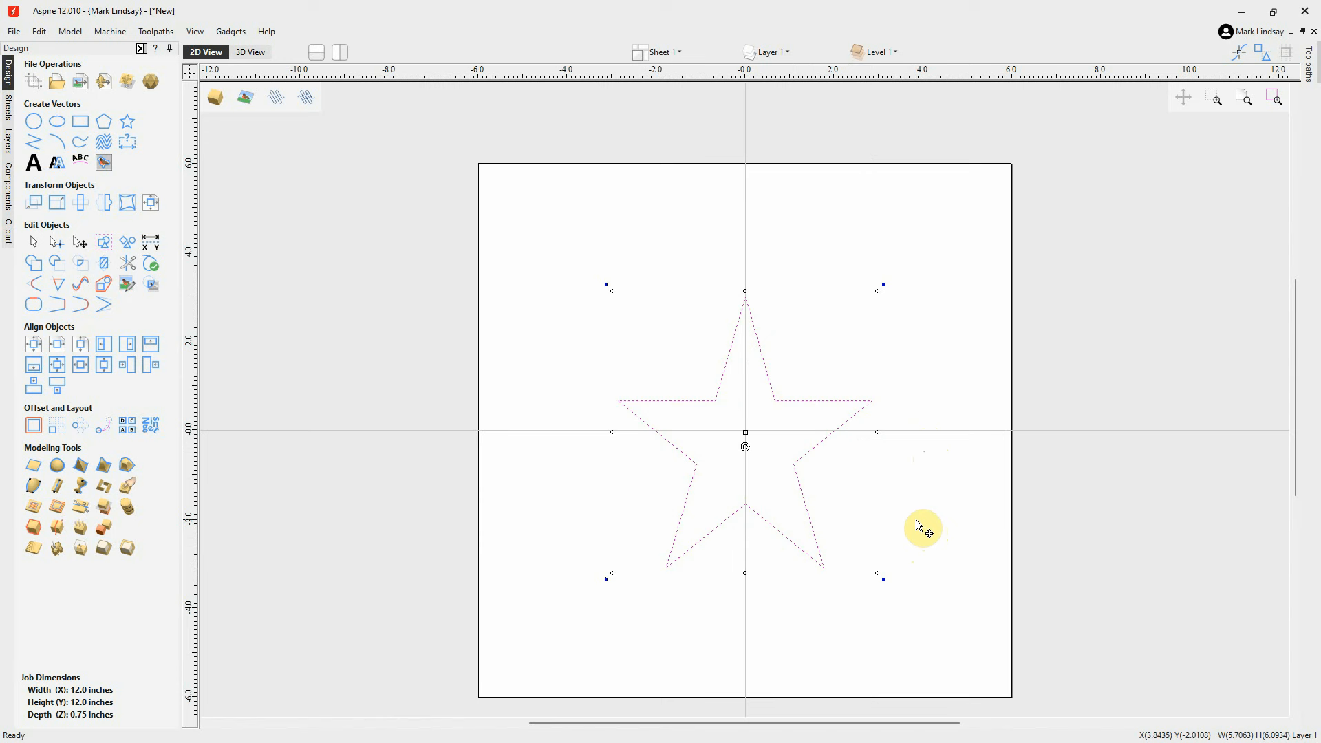
{"action": "key", "text": "ctrl+z"}
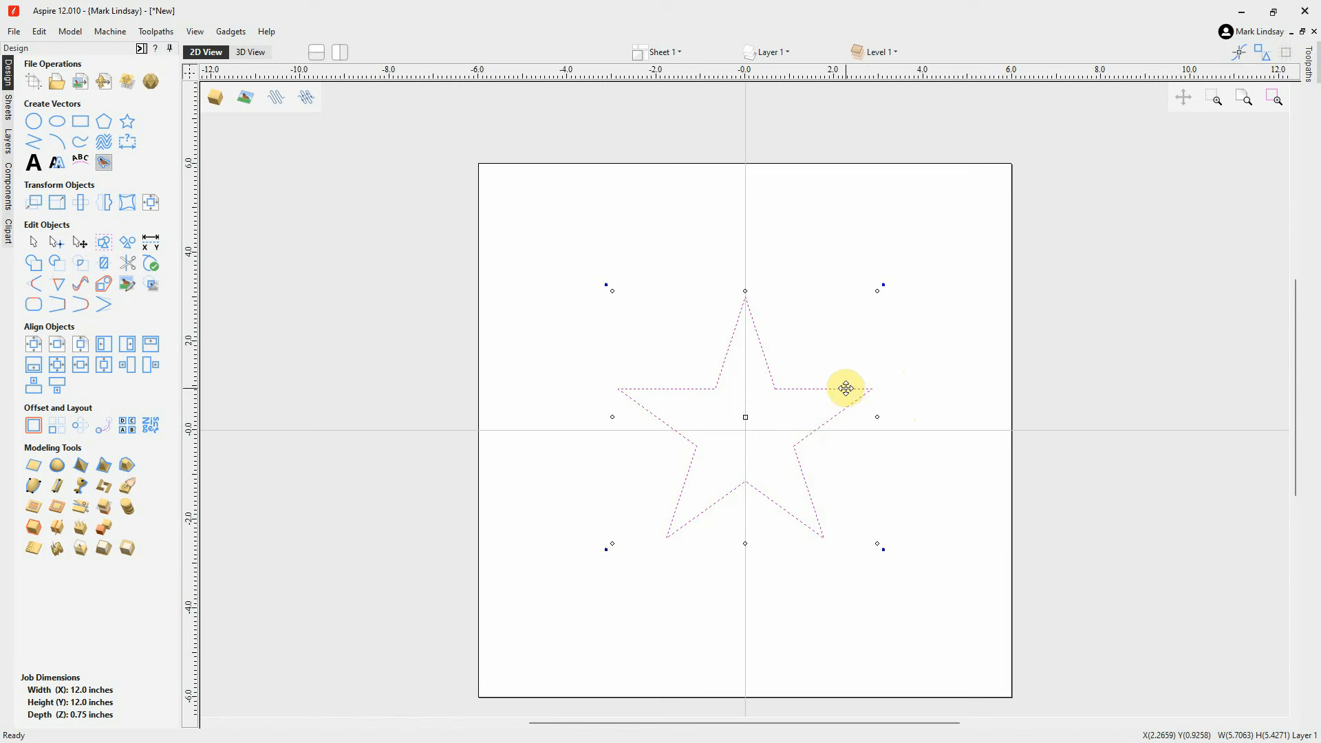
Delete the star and, in the 3D view, draw a five-pointed star centred at 0, 0 with a 3 inch outer radius
{"action": "key", "text": "Delete"}
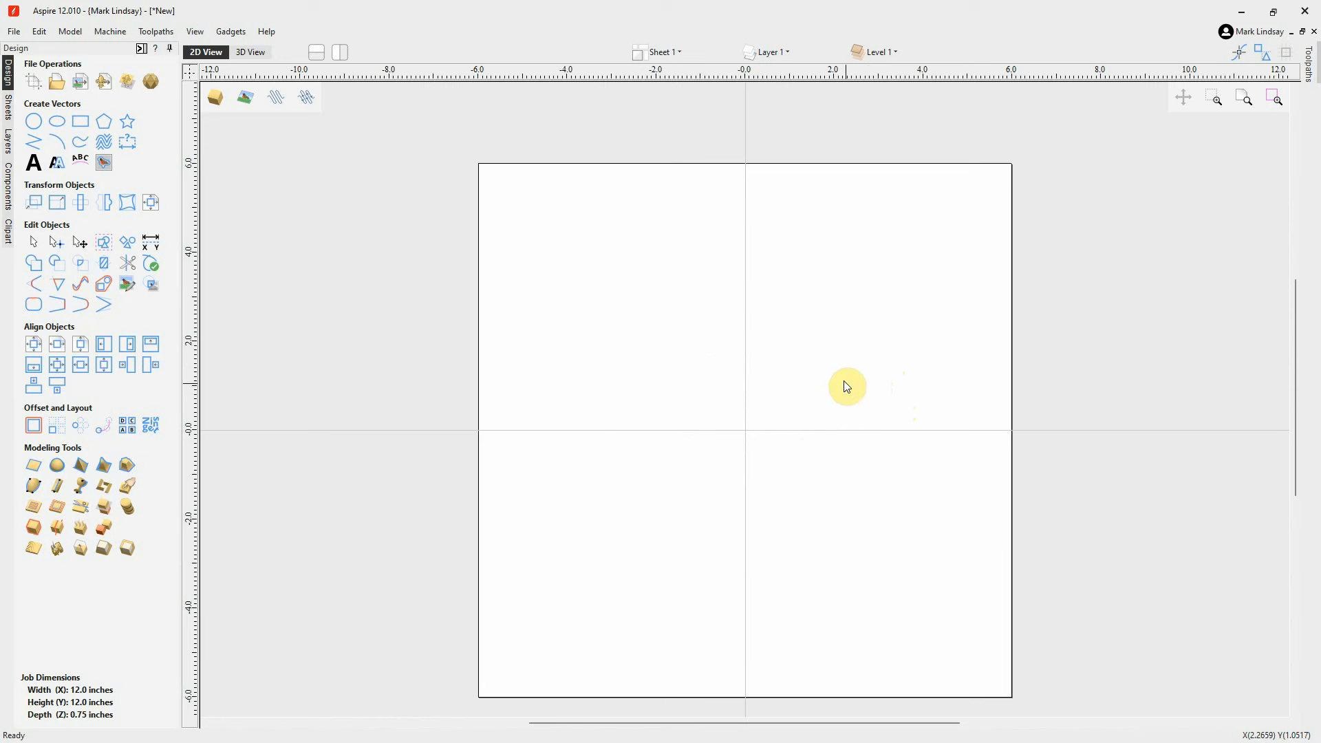
{"action": "left_click", "coordinate": [252, 53]}
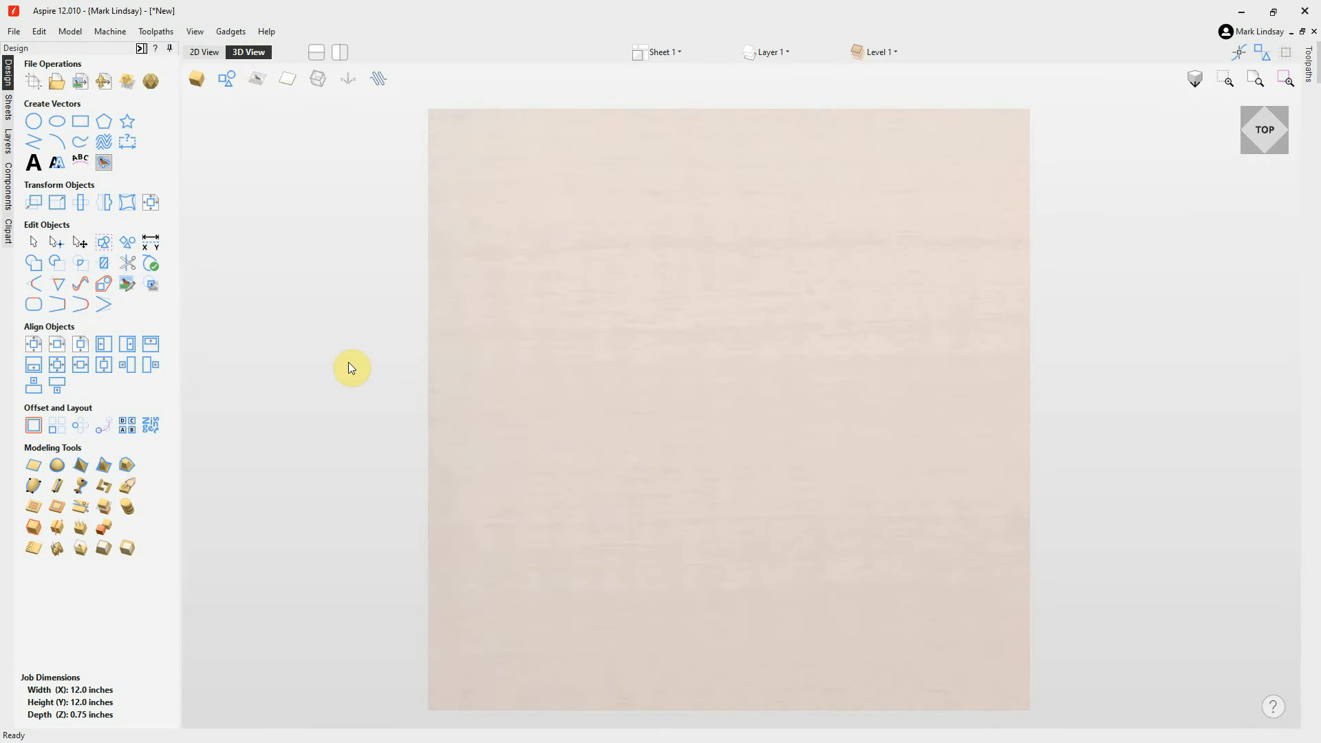
{"action": "left_click", "coordinate": [127, 124]}
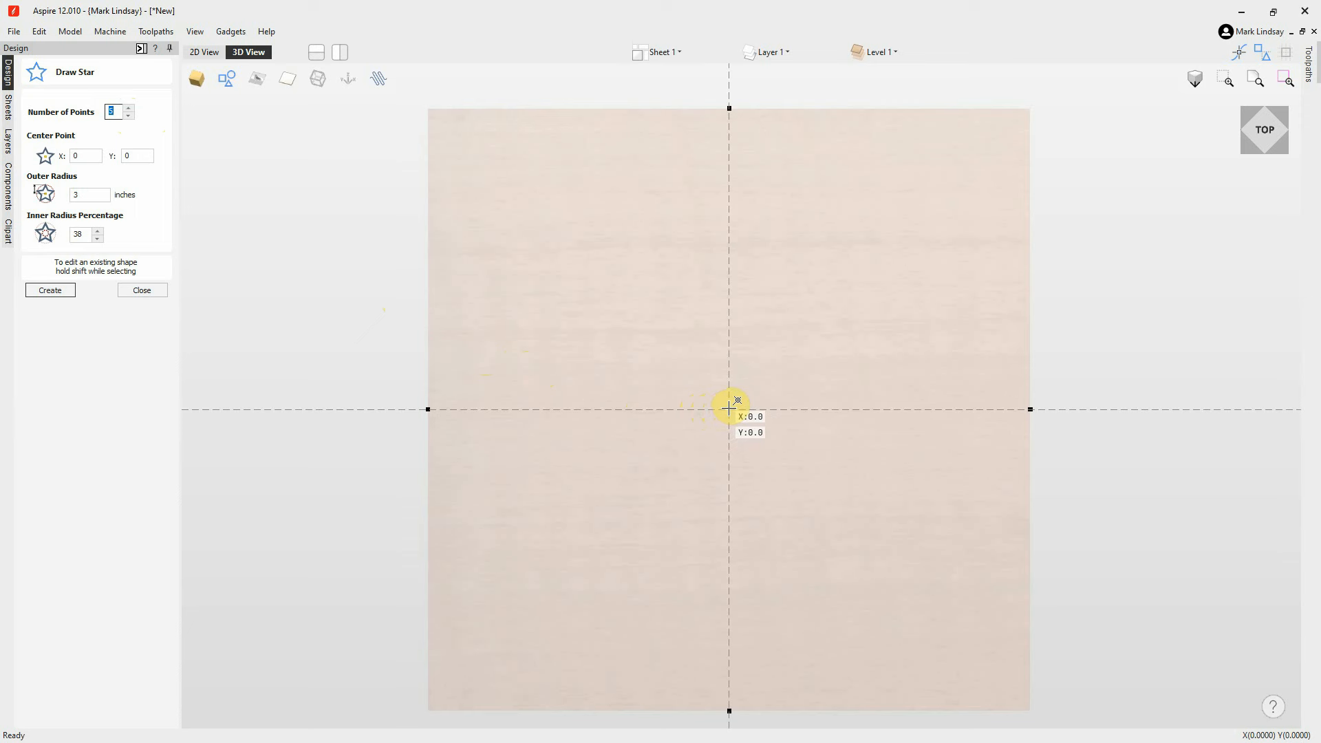
{"action": "left_click_drag", "start_coordinate": [729, 409], "coordinate": [850, 506]}
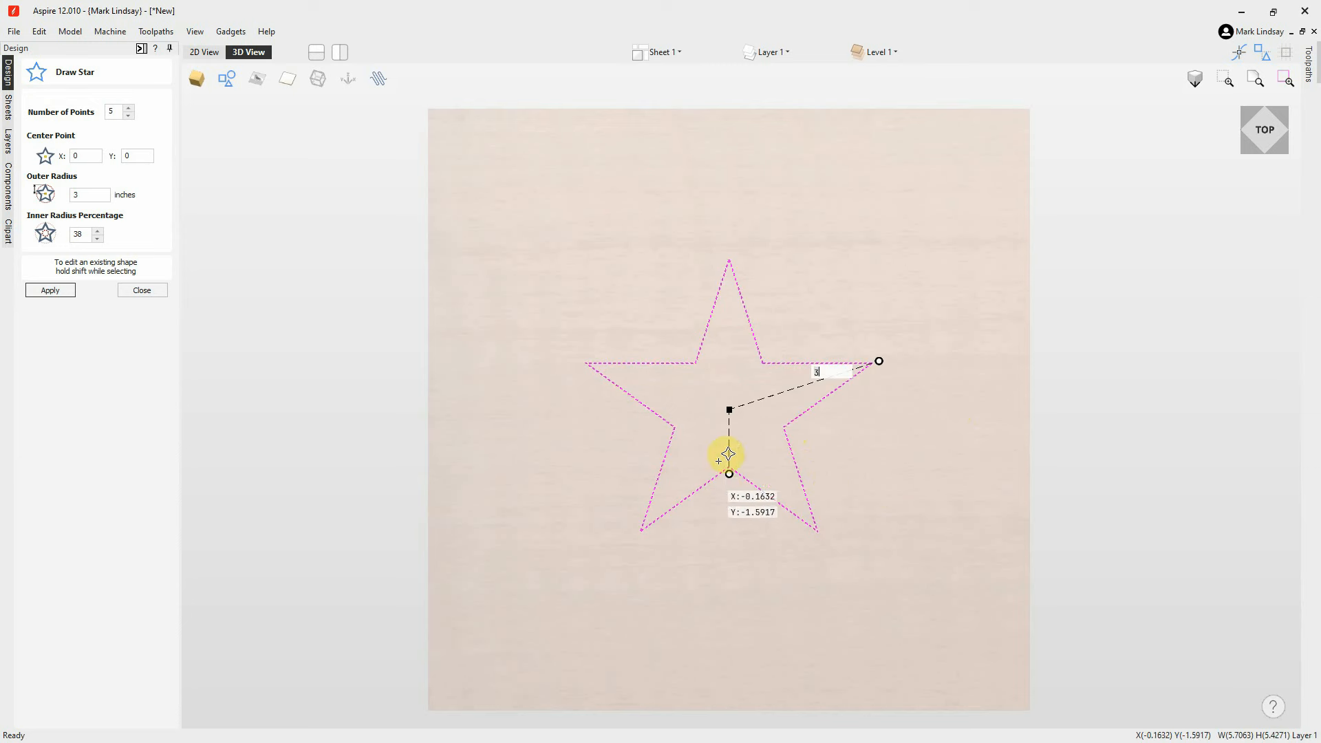
Set the star's outer radius to 3.5 inches in its on-shape dimension and reduce its inner radius freehand to about 1.27 inches
{"action": "left_click", "coordinate": [812, 372]}
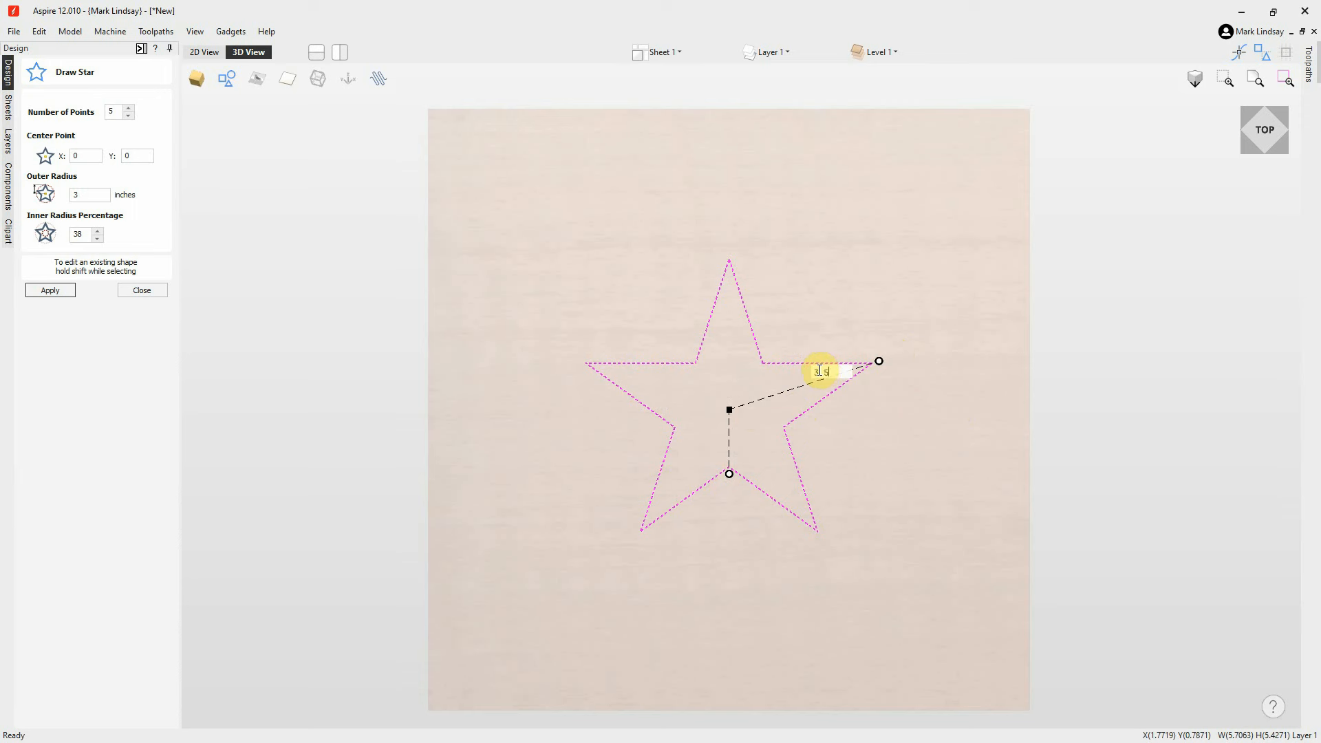
{"action": "key", "text": "Return"}
{"action": "mouse_move", "coordinate": [728, 484]}
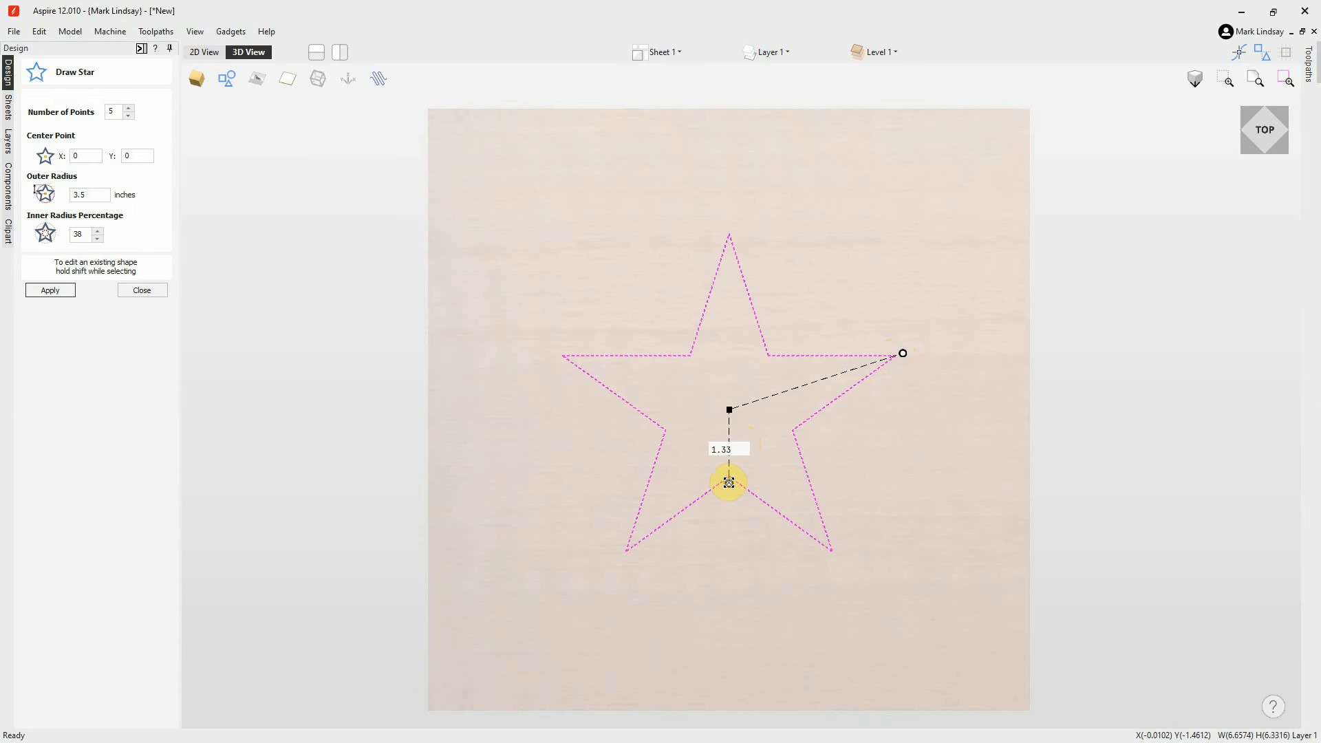
{"action": "left_click_drag", "start_coordinate": [728, 483], "coordinate": [728, 472]}
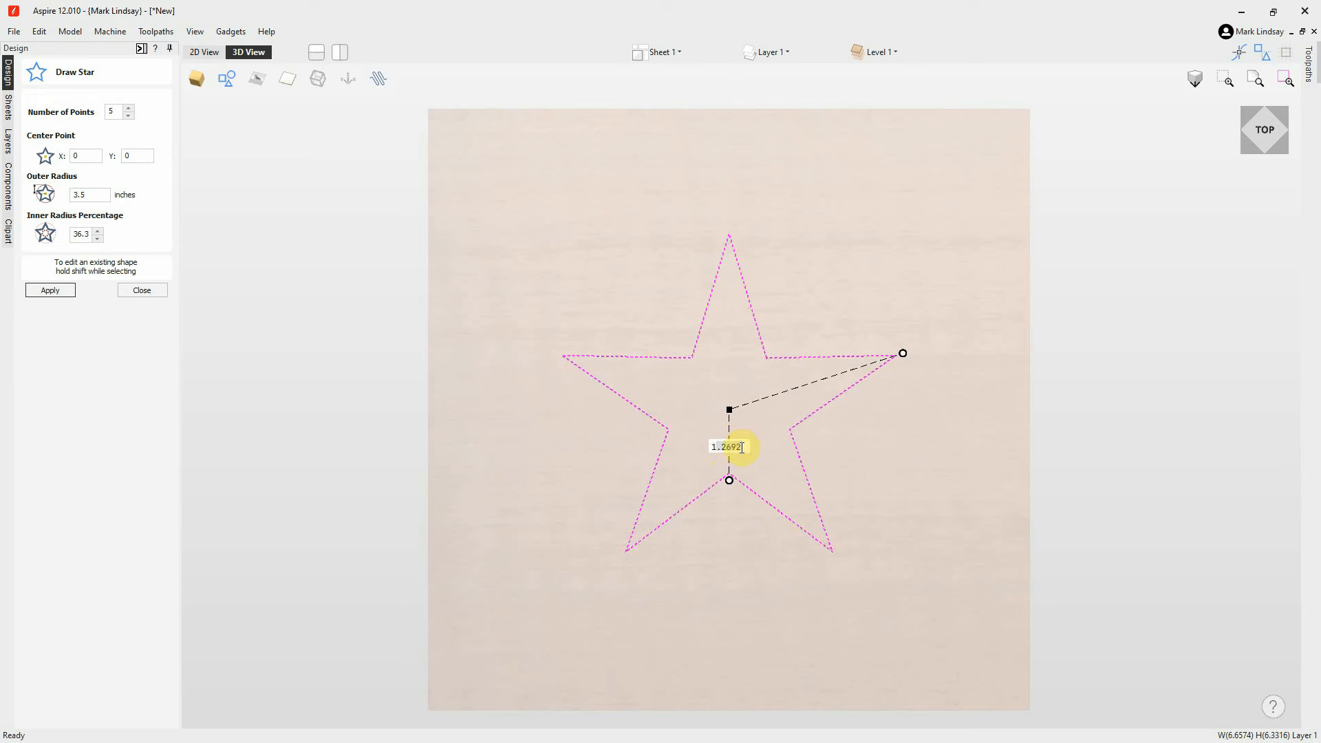
Set the star's inner radius to 1.3 inches in its on-shape dimension and enlarge it freehand to about 1.82 inches
{"action": "type", "text": "3"}
{"action": "key", "text": "Return"}
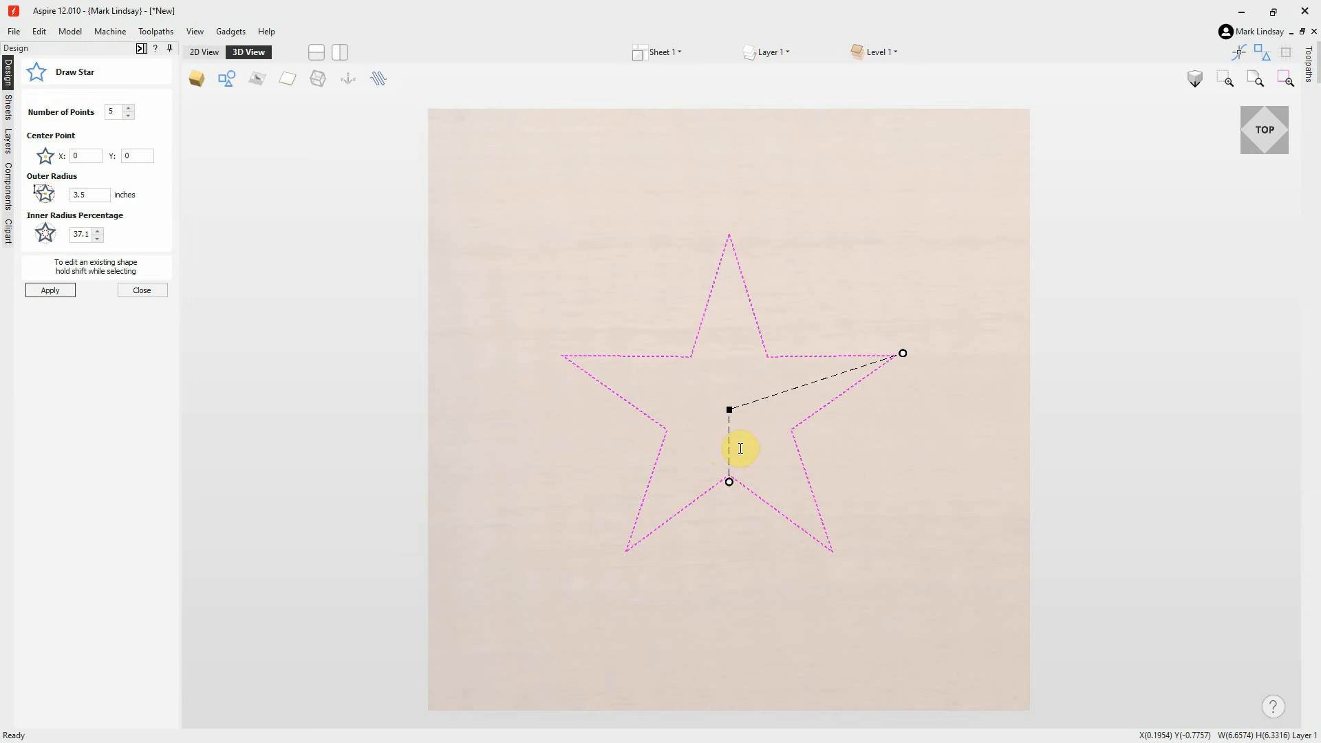
{"action": "mouse_move", "coordinate": [730, 481]}
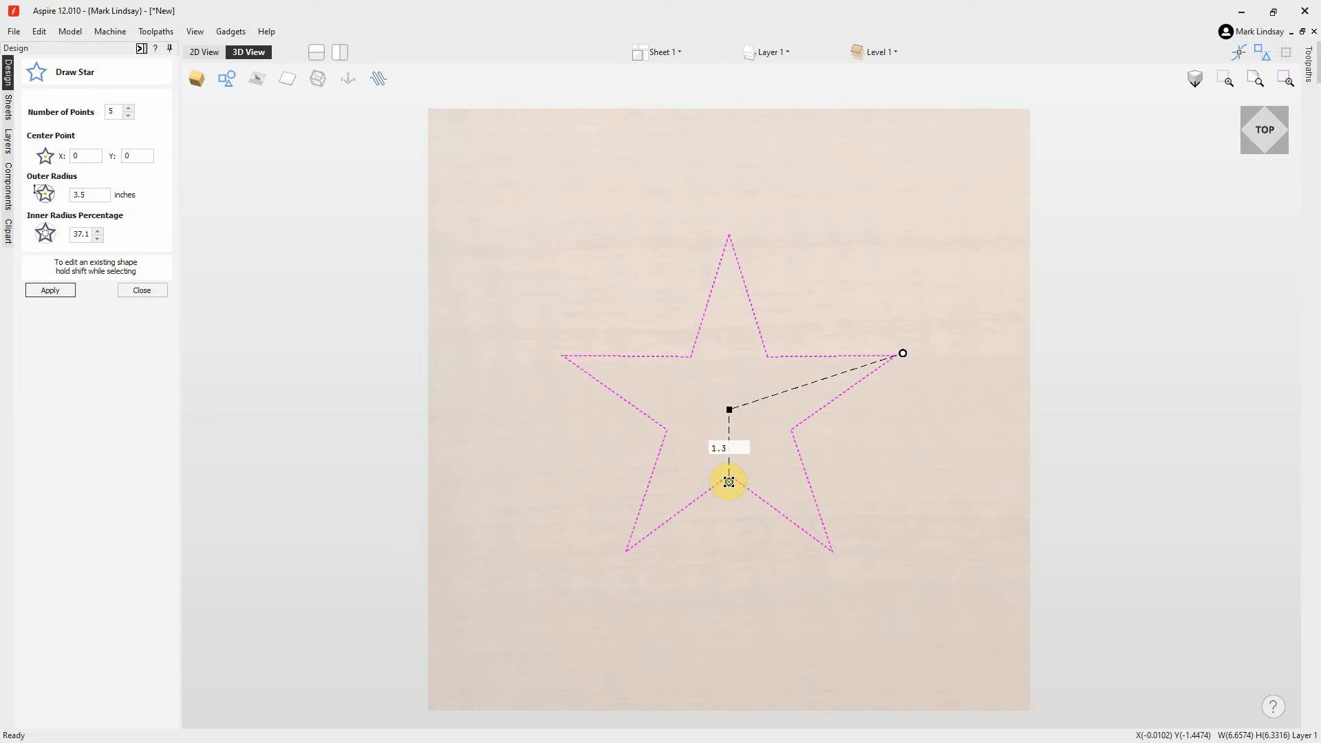
{"action": "left_click_drag", "start_coordinate": [729, 482], "coordinate": [729, 502]}
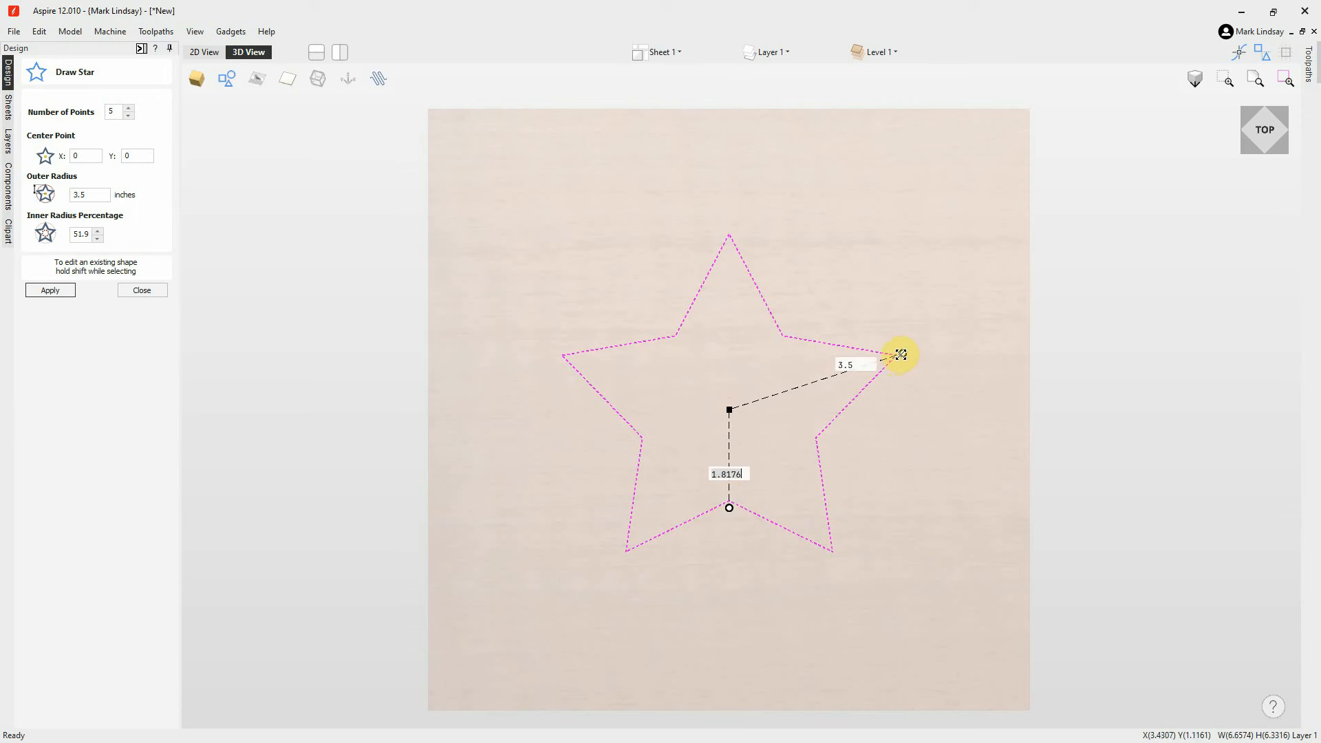
Reduce the star's outer radius freehand to about 2.86 inches and move its centre to about -2.67, 2.73
{"action": "left_click_drag", "start_coordinate": [901, 353], "coordinate": [864, 364]}
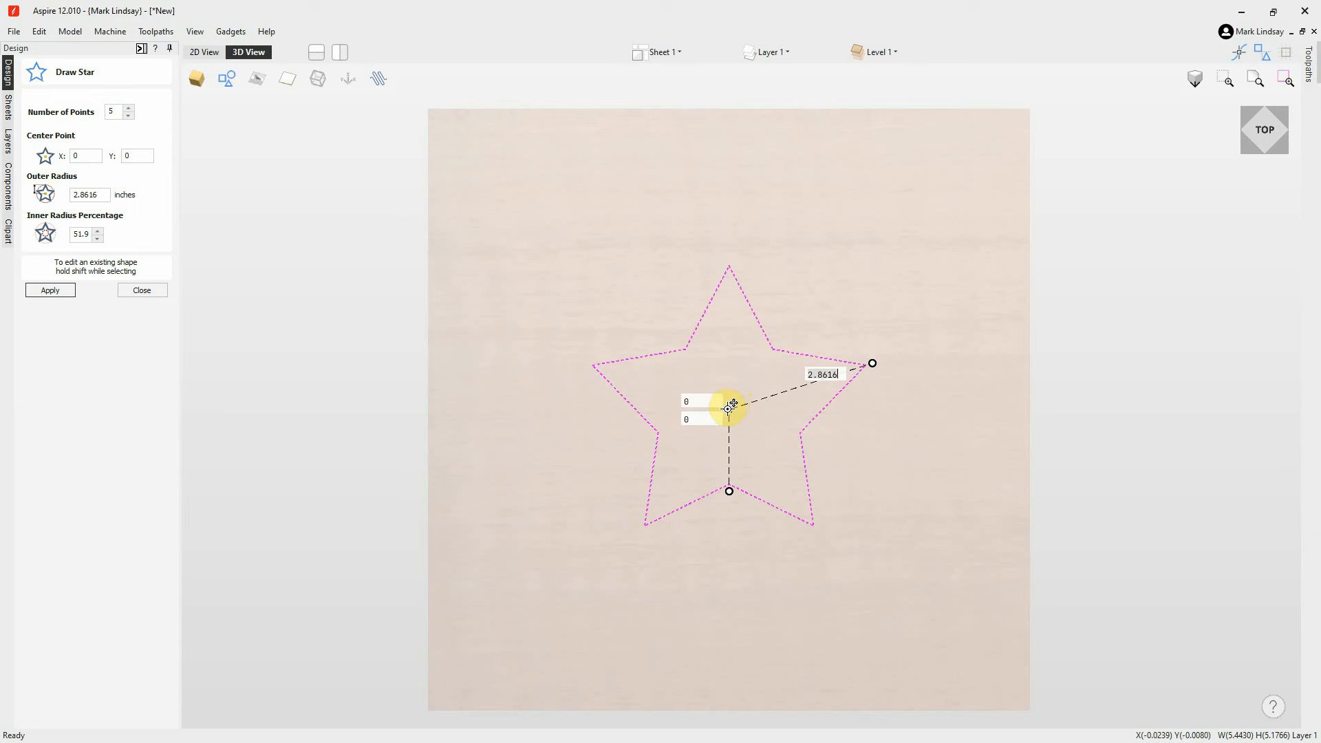
{"action": "left_click_drag", "start_coordinate": [731, 409], "coordinate": [596, 272]}
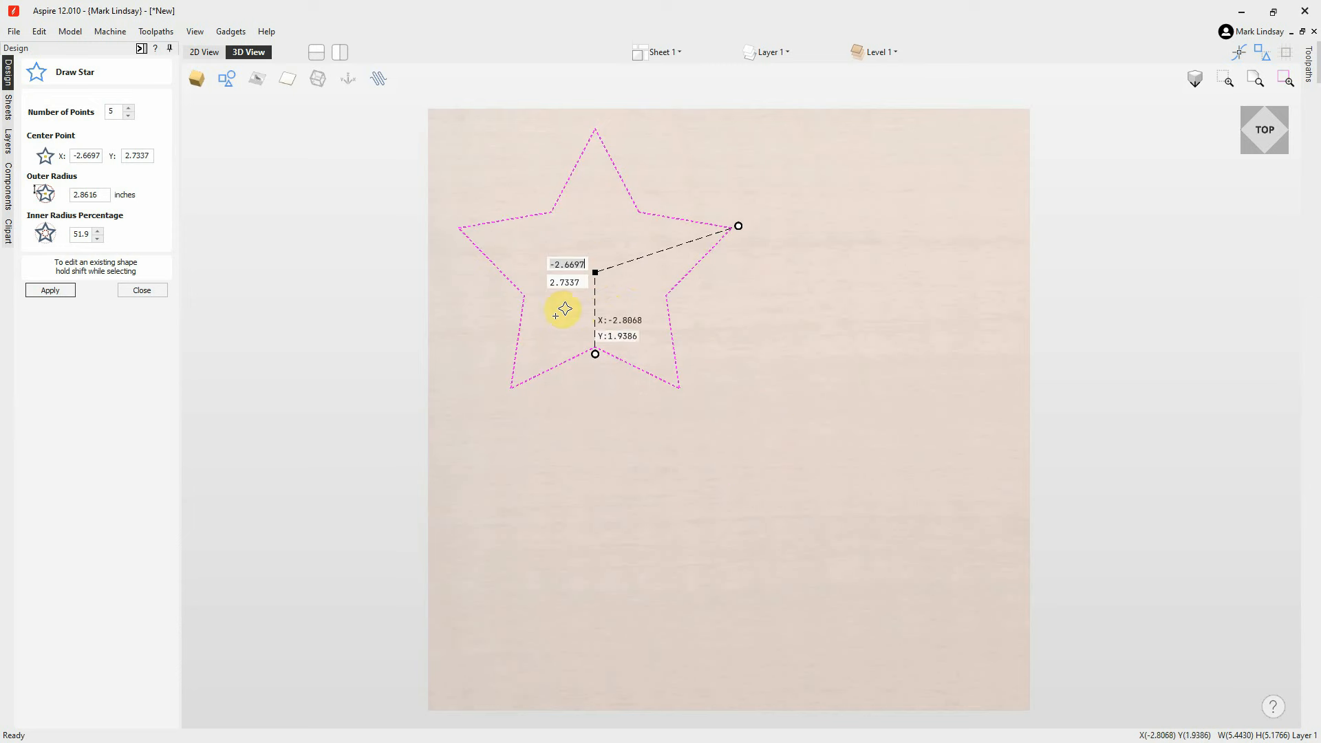
Place three more stars of the same size, centred at about 2.81, 1.88, at 2.72, -4.04 and at -3.31, -2.11
{"action": "left_click", "coordinate": [871, 315]}
{"action": "left_click", "coordinate": [865, 612]}
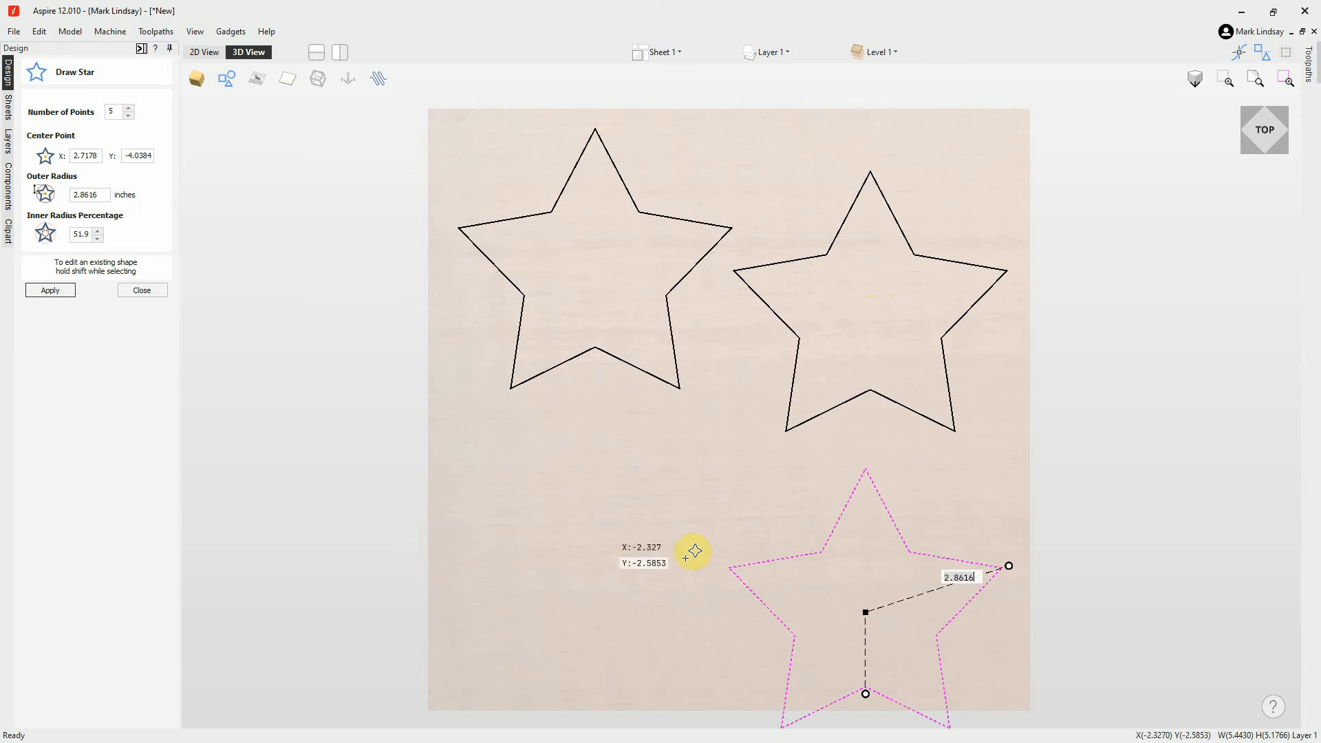
{"action": "left_click", "coordinate": [563, 514]}
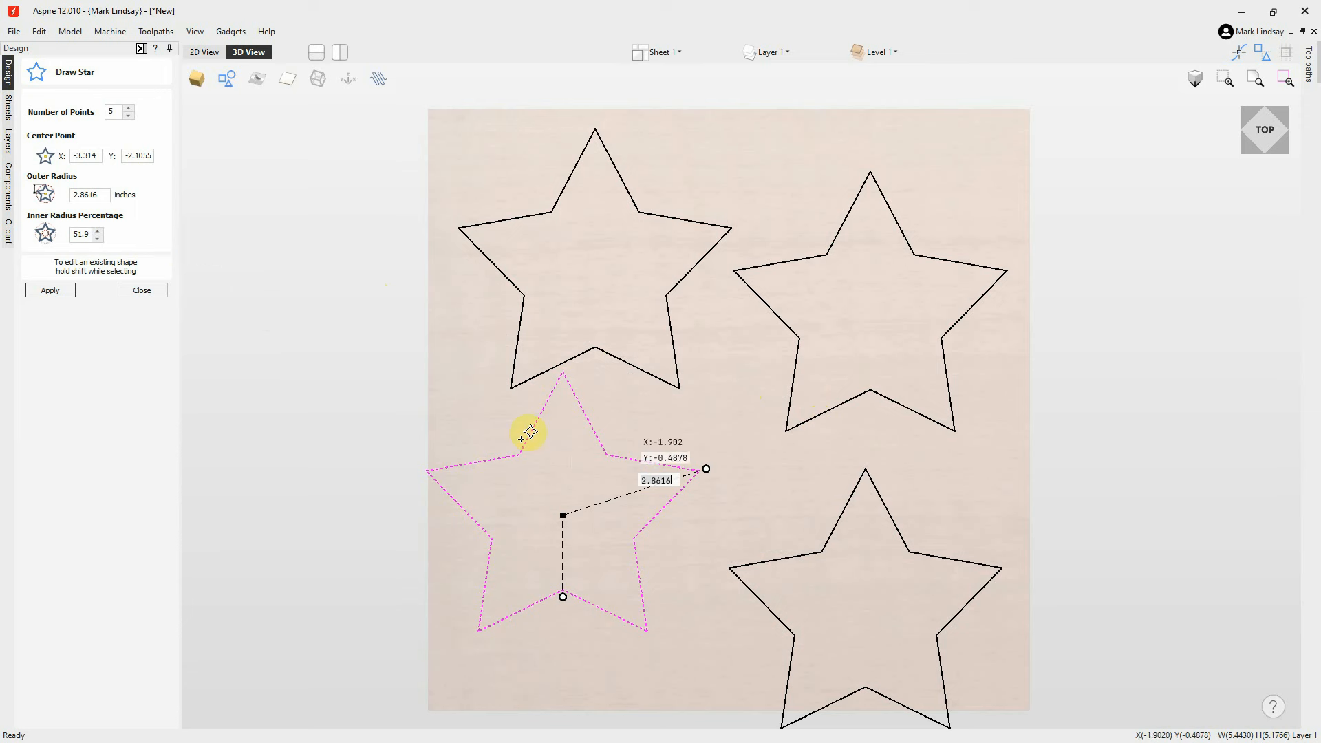
Select the upper-right star for editing, reduce its inner radius freehand to about 1.12 inches and close the star tool
{"action": "left_click", "coordinate": [830, 409], "text": "shift"}
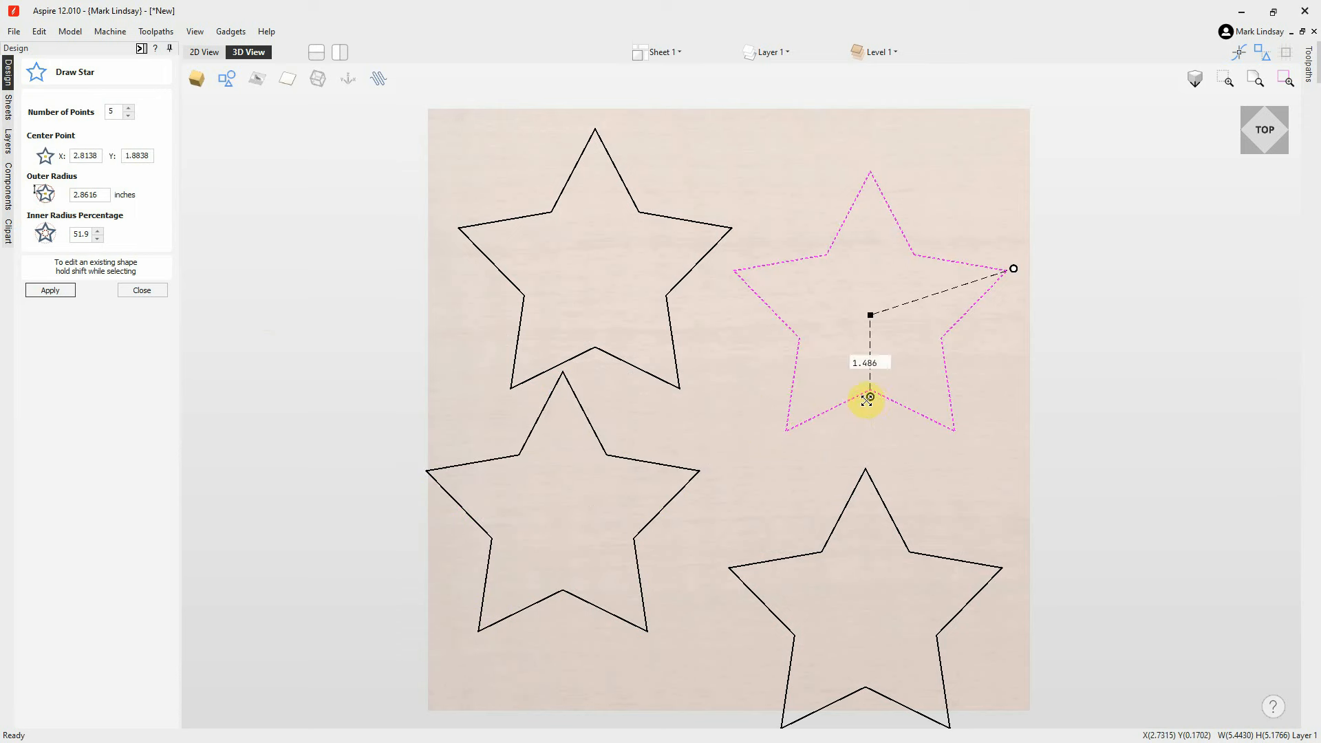
{"action": "left_click_drag", "start_coordinate": [867, 396], "coordinate": [869, 376]}
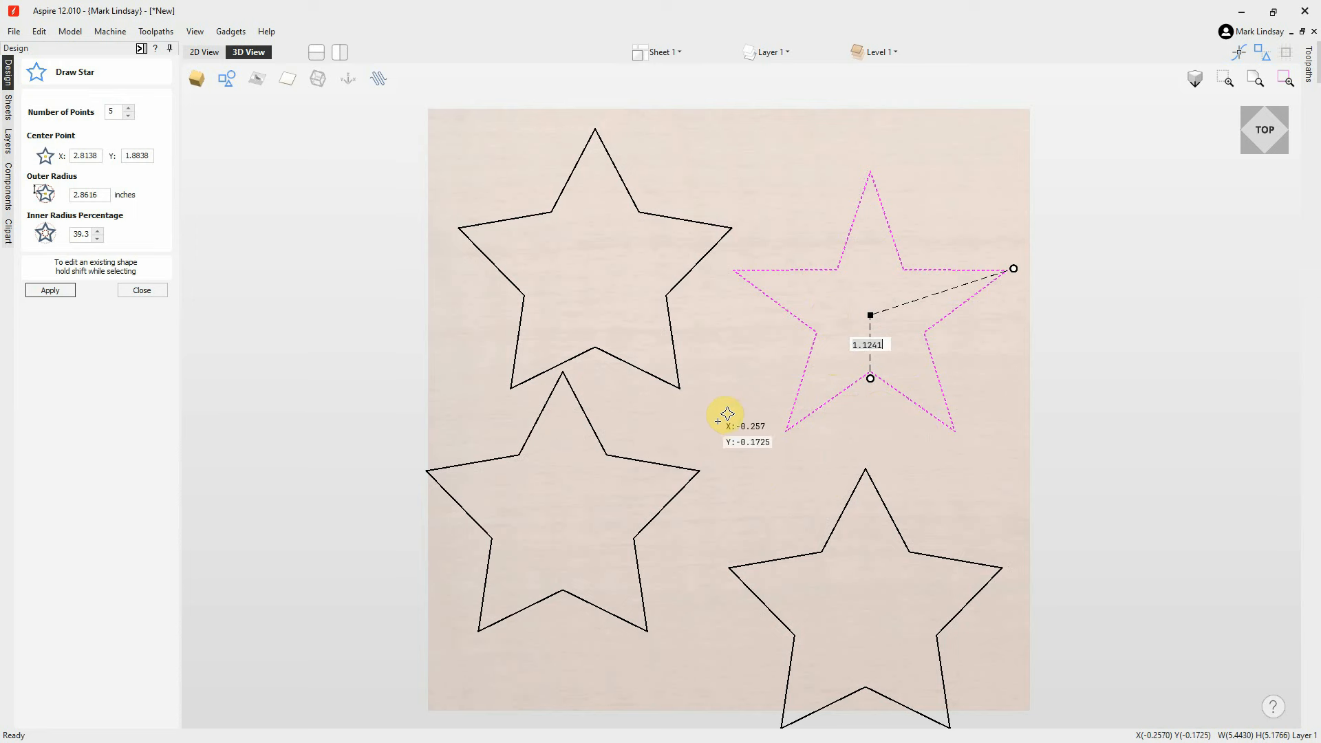
{"action": "left_click", "coordinate": [147, 290]}
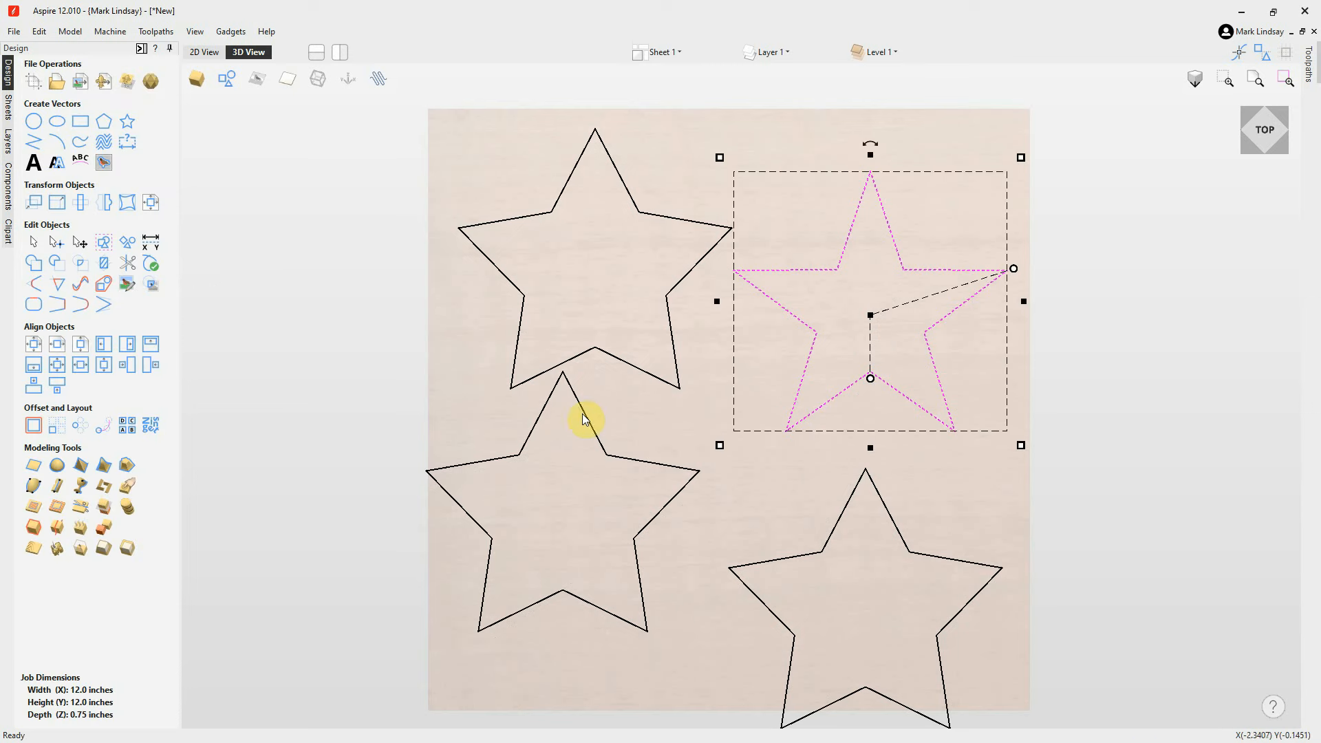
Delete the upper-left star and move the upper-right star freehand so its centre lies at about 0, 2.72
{"action": "left_click", "coordinate": [641, 416]}
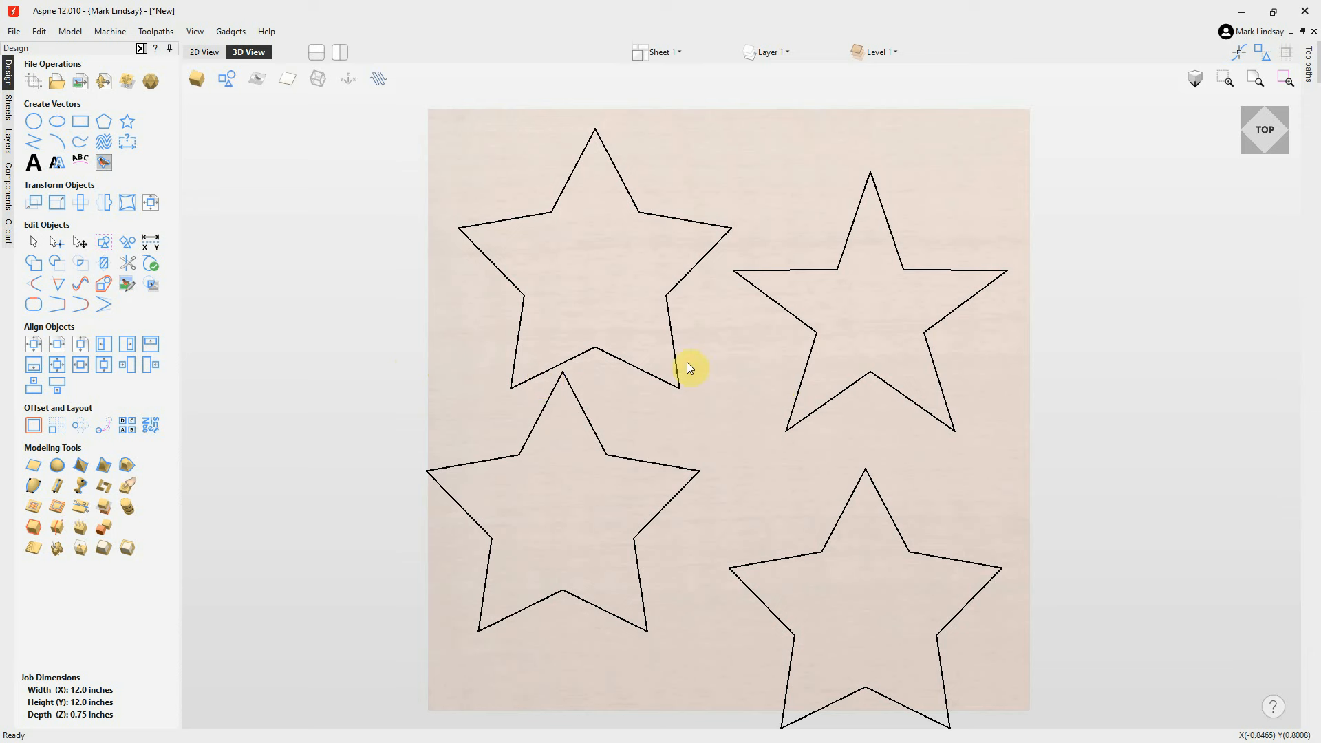
{"action": "left_click", "coordinate": [676, 378]}
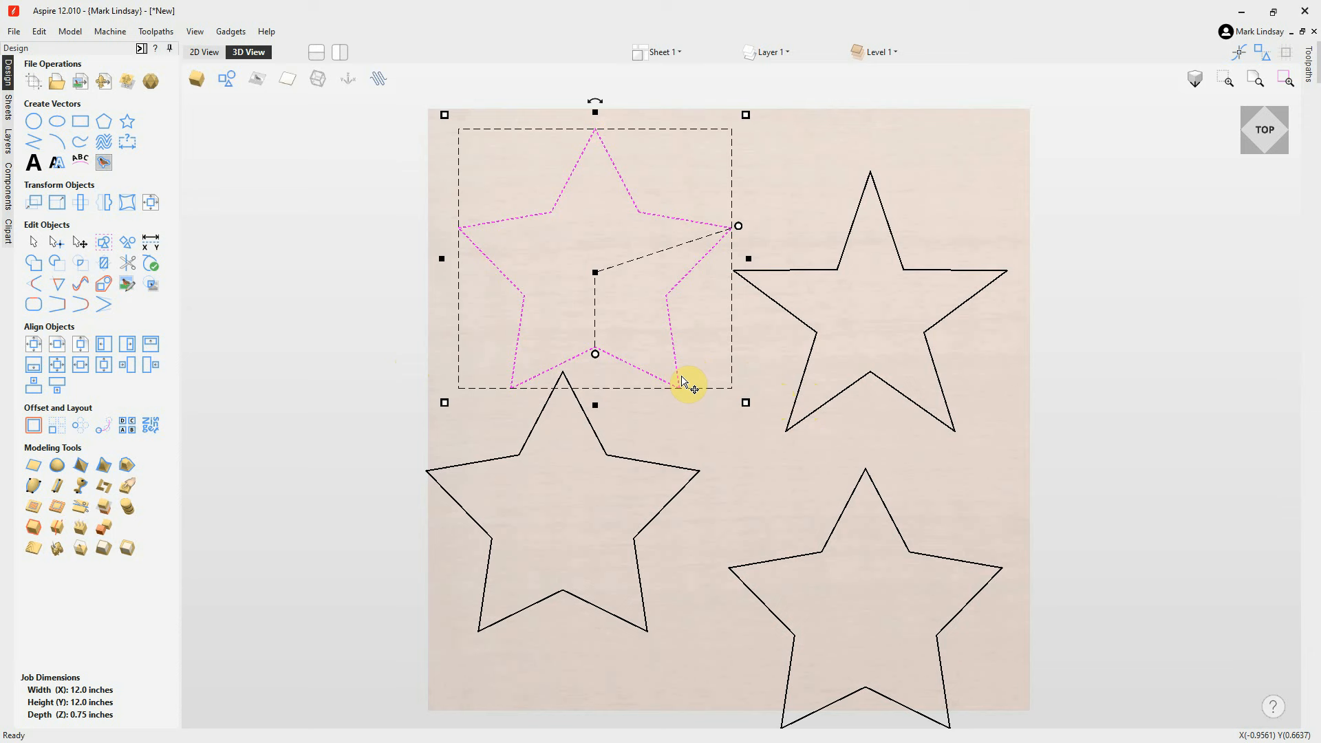
{"action": "key", "text": "Delete"}
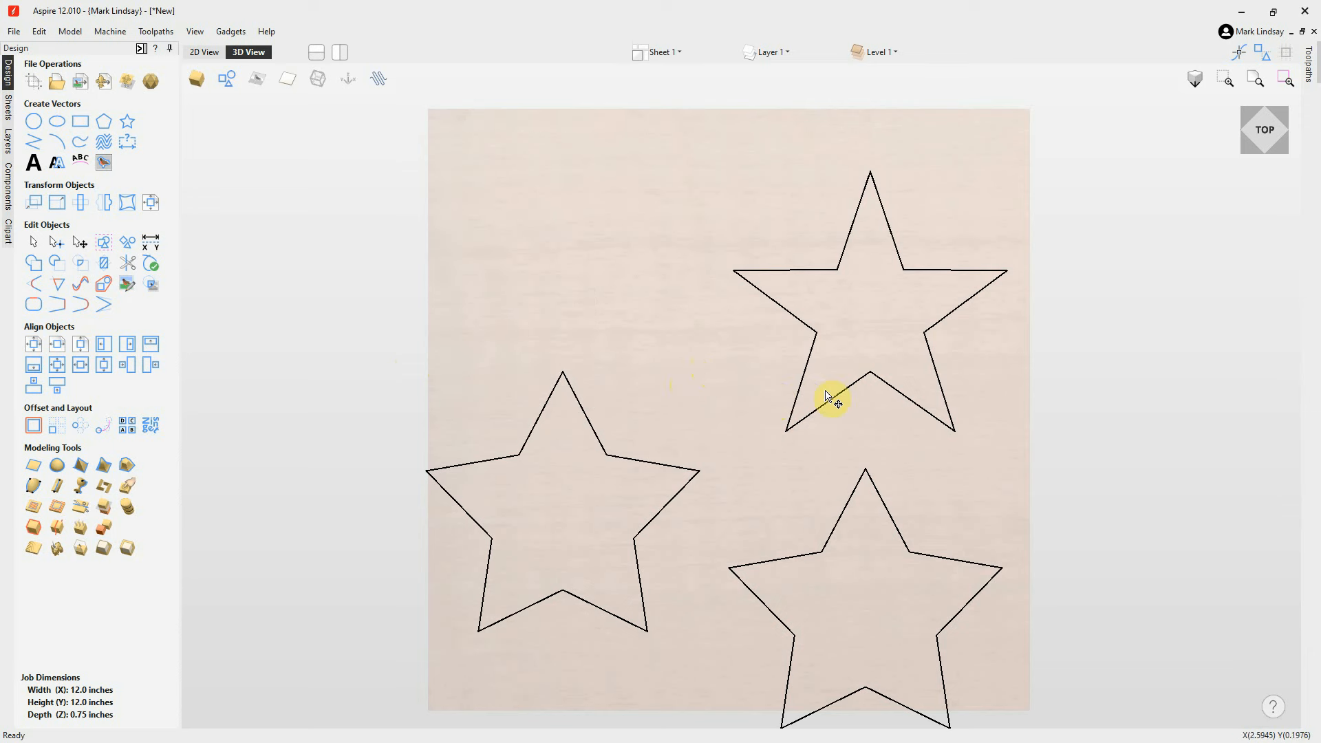
{"action": "left_click_drag", "start_coordinate": [879, 375], "coordinate": [727, 273]}
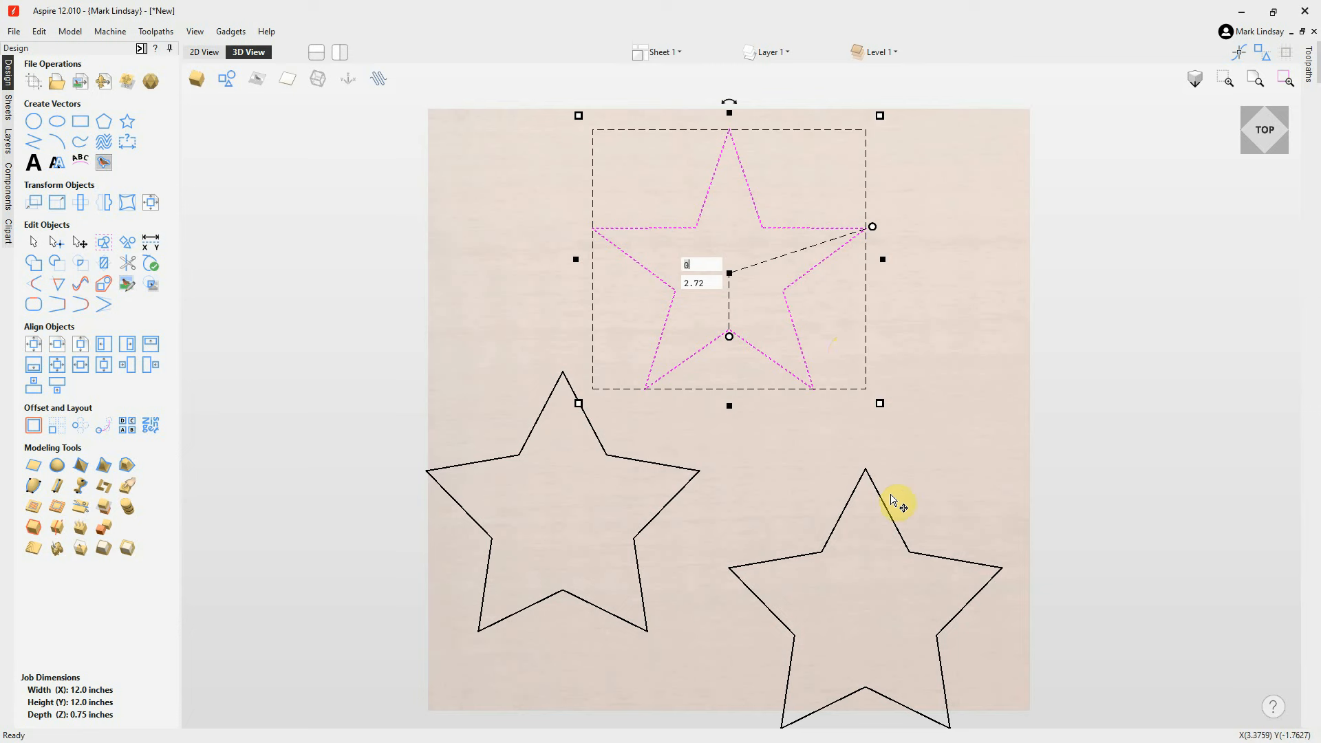
Reopen the lower-right star for editing, move its centre to about 2.50, -3.09 and reduce its inner radius to about 1.11 inches
{"action": "left_click", "coordinate": [890, 512]}
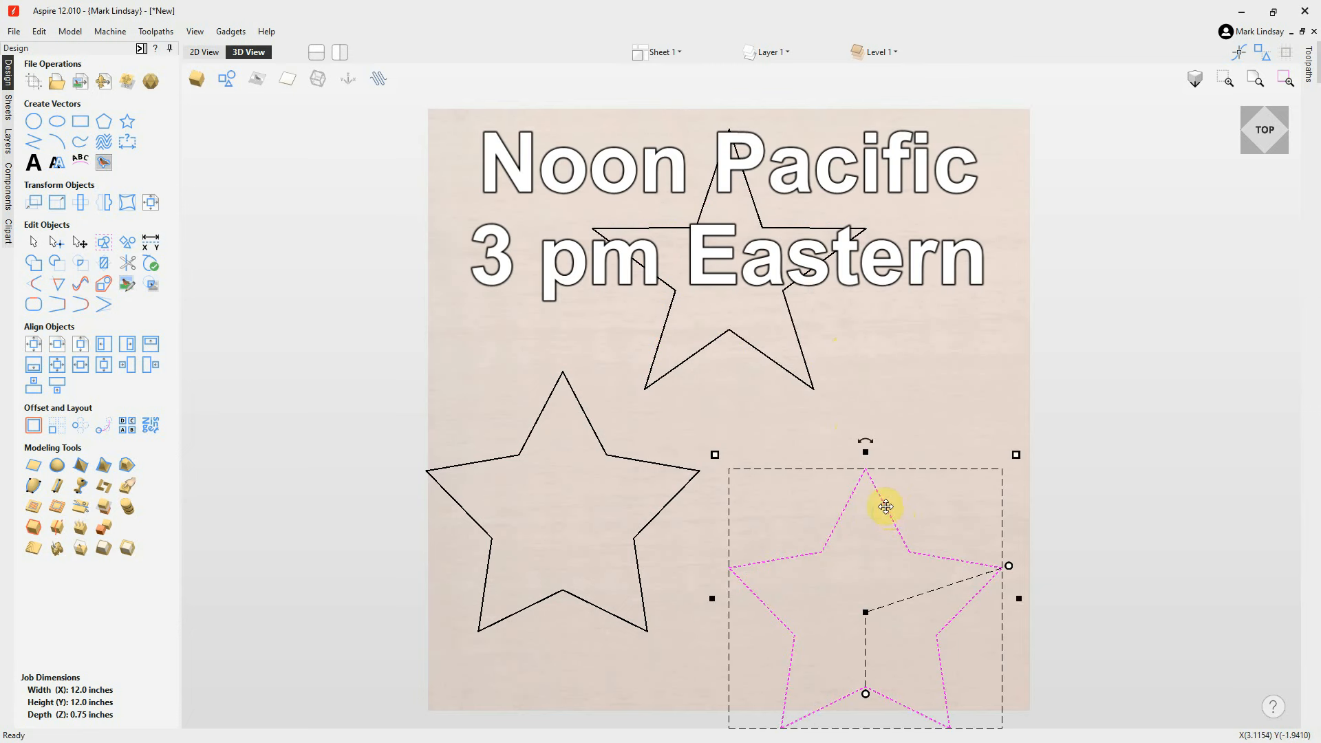
{"action": "double_click", "coordinate": [886, 507]}
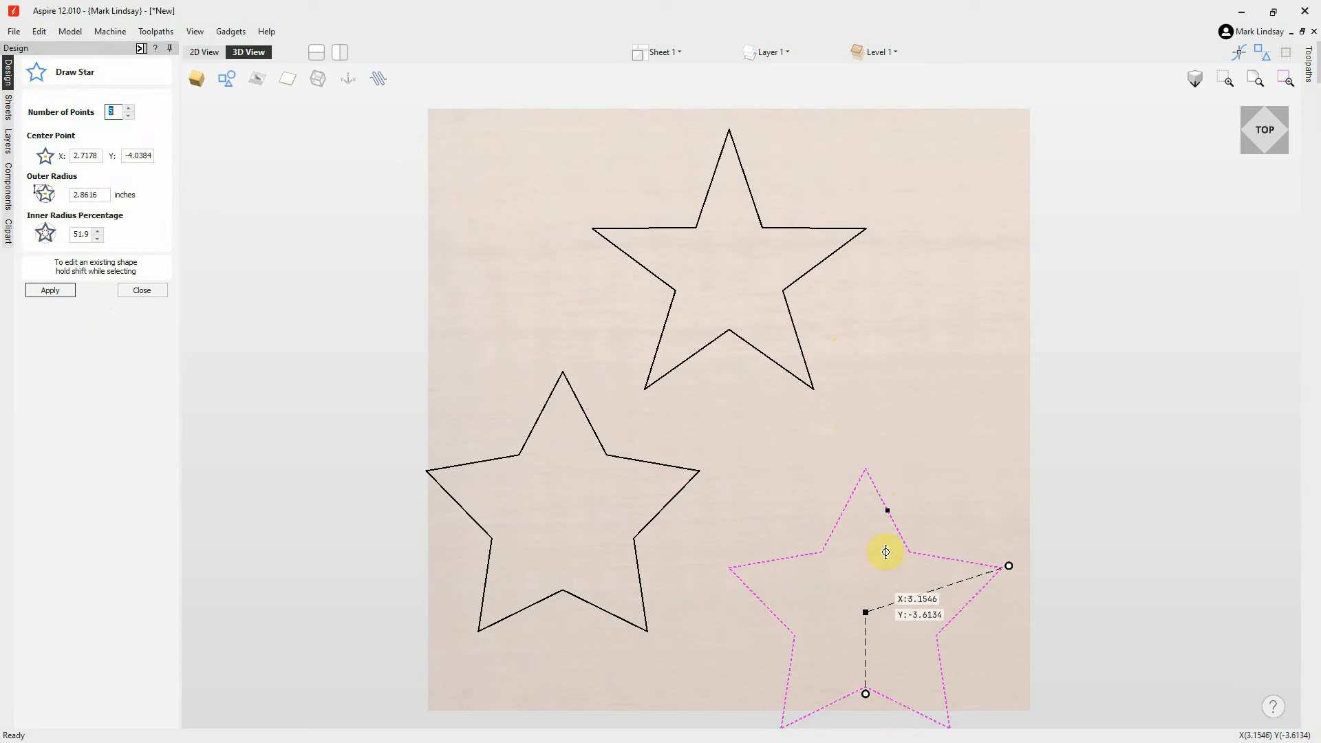
{"action": "left_click_drag", "start_coordinate": [867, 612], "coordinate": [856, 564]}
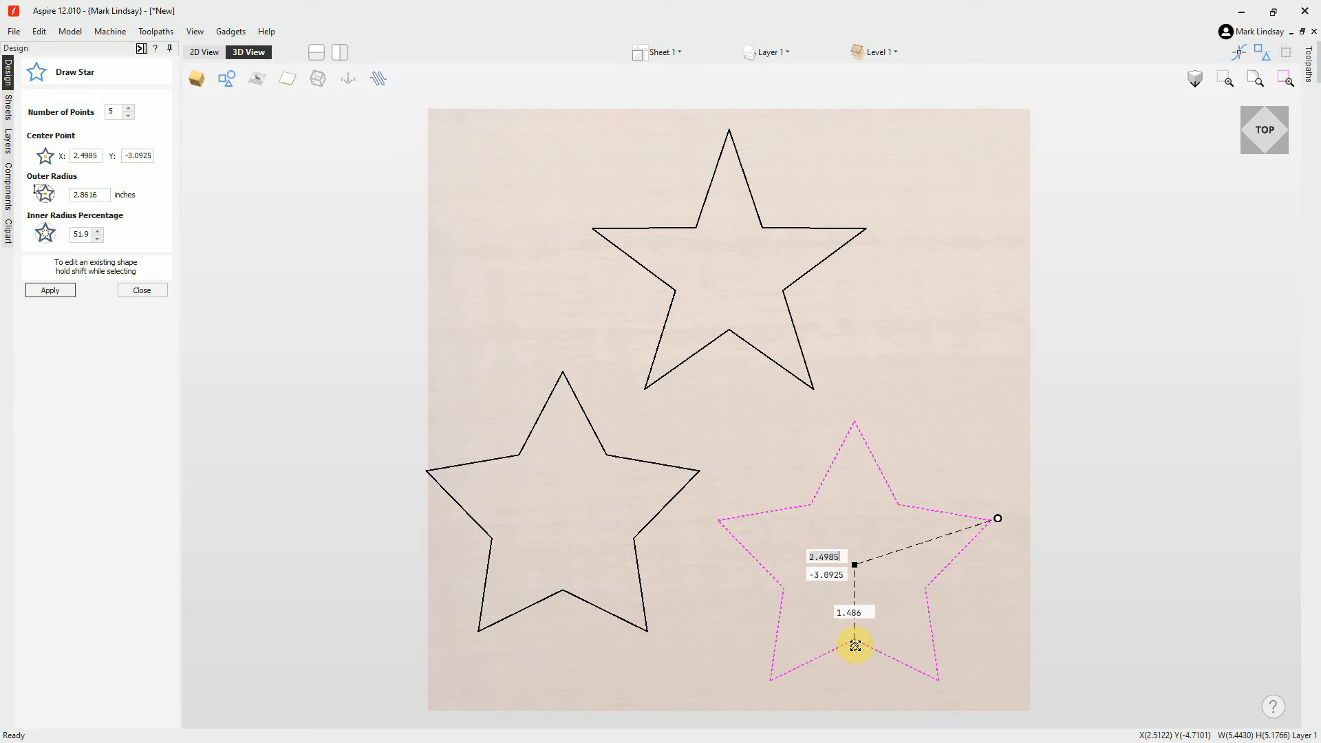
{"action": "left_click_drag", "start_coordinate": [856, 645], "coordinate": [852, 620]}
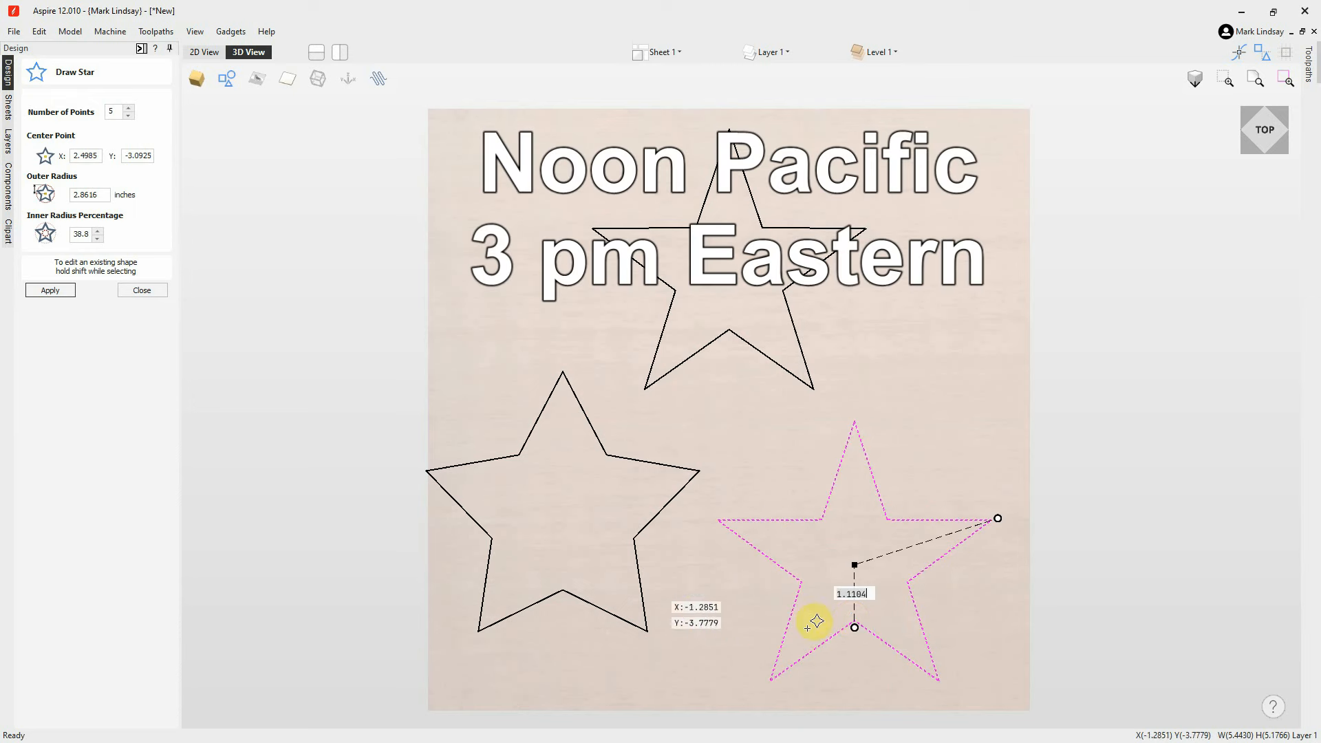
Place a star with a 38.8 percent inner radius at the lower-left star's centre and delete the wider original star
{"action": "left_click", "coordinate": [560, 521]}
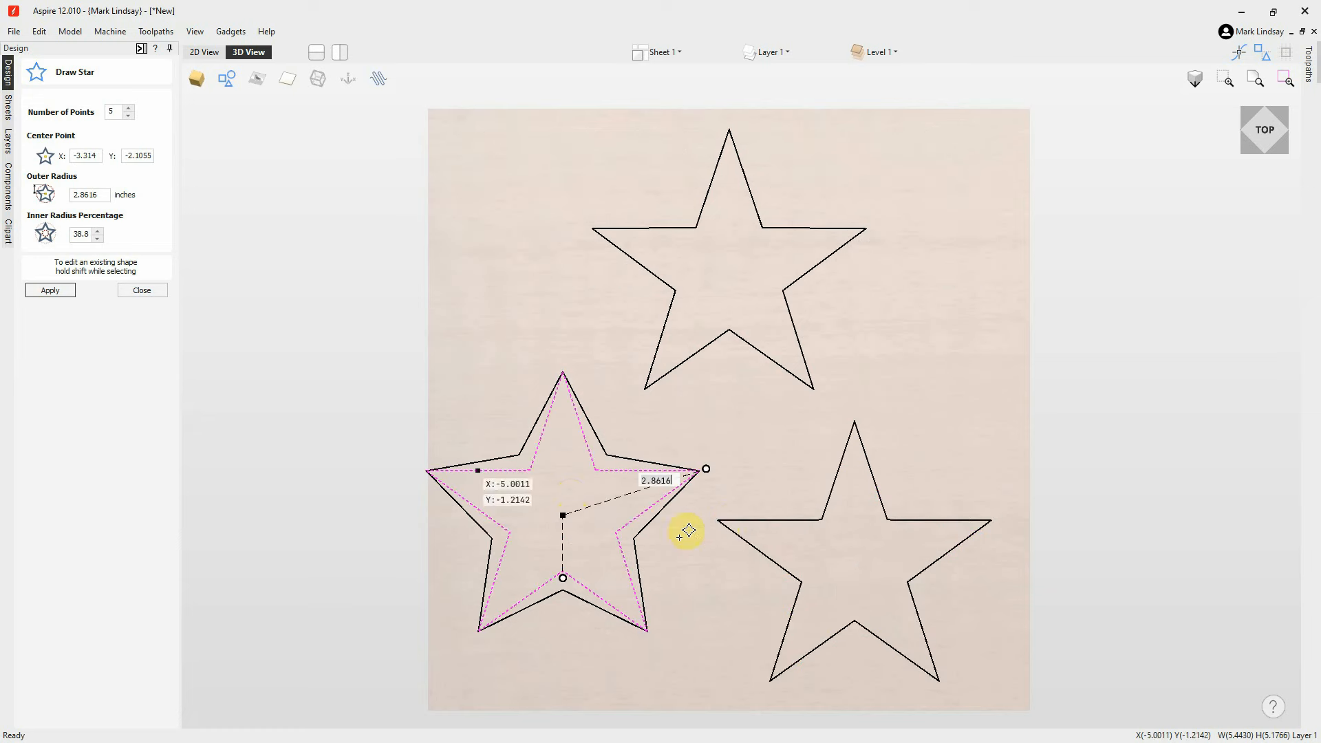
{"action": "left_click", "coordinate": [146, 292]}
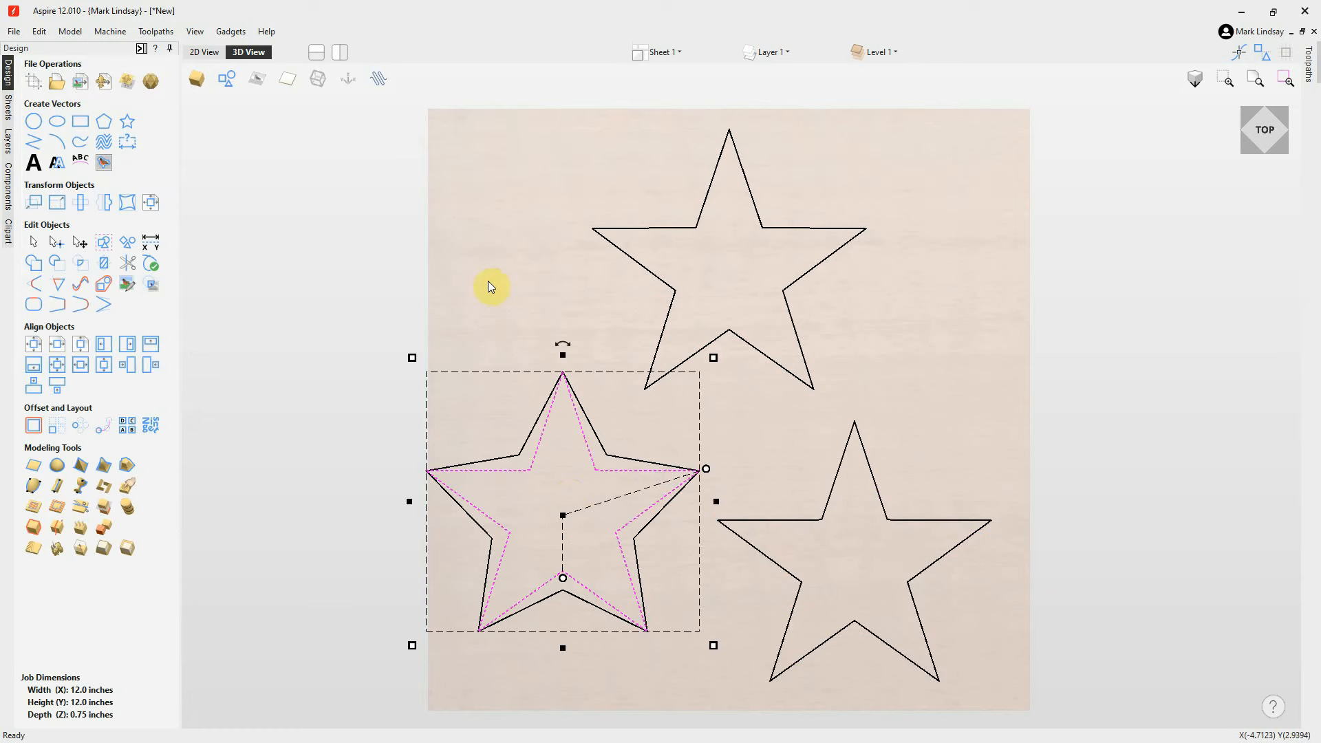
{"action": "left_click", "coordinate": [494, 262]}
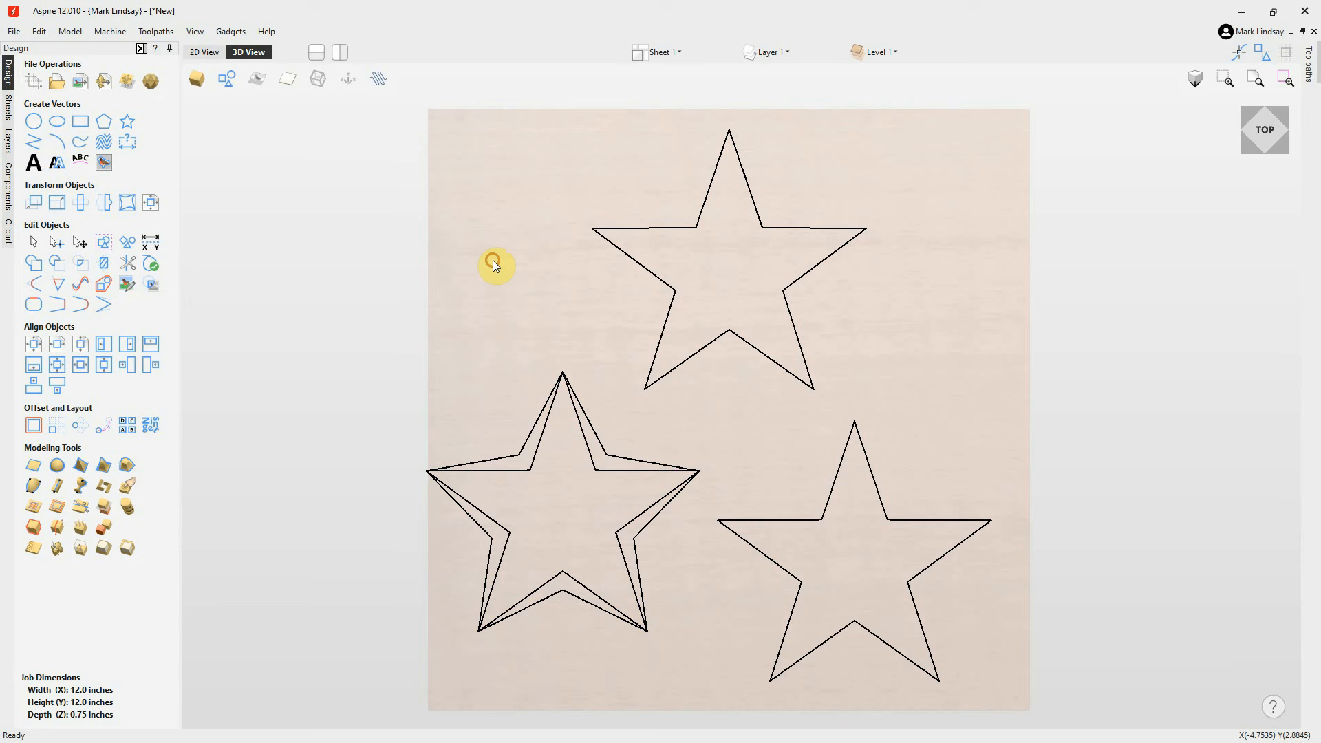
{"action": "left_click", "coordinate": [513, 456]}
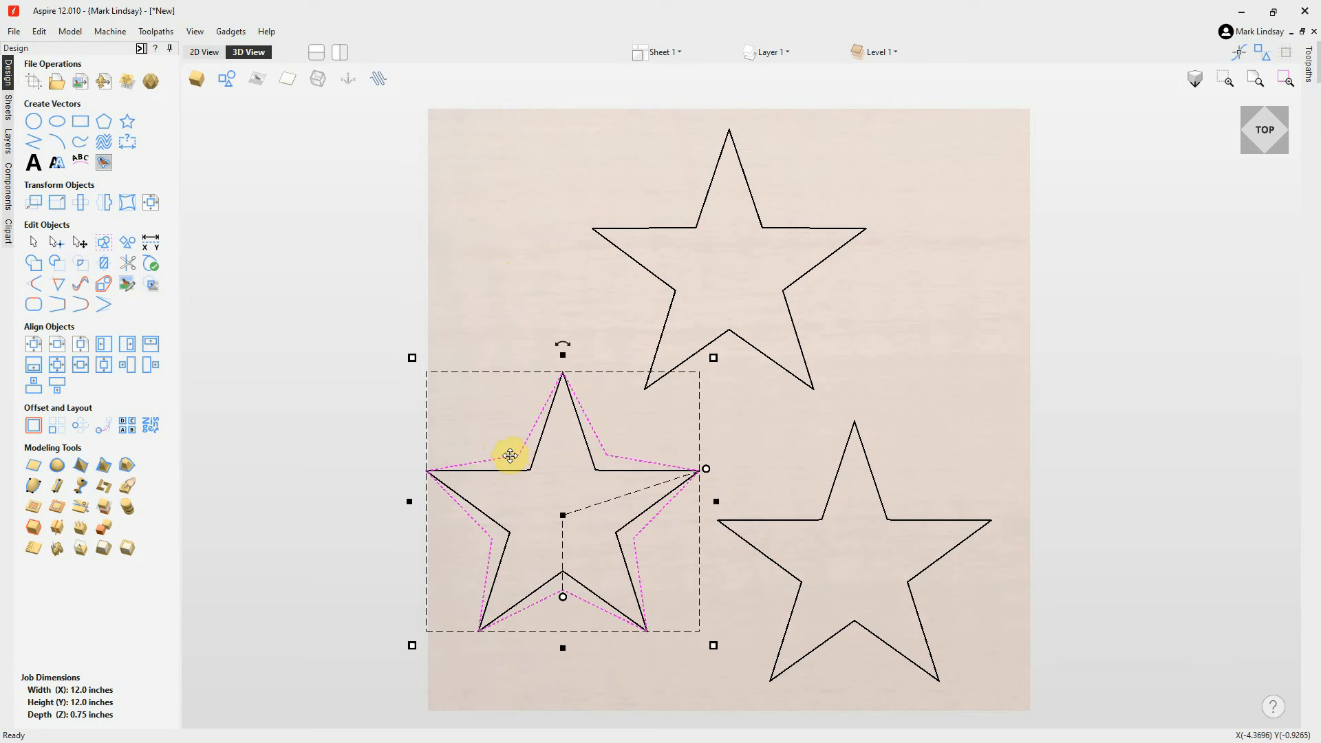
{"action": "key", "text": "Delete"}
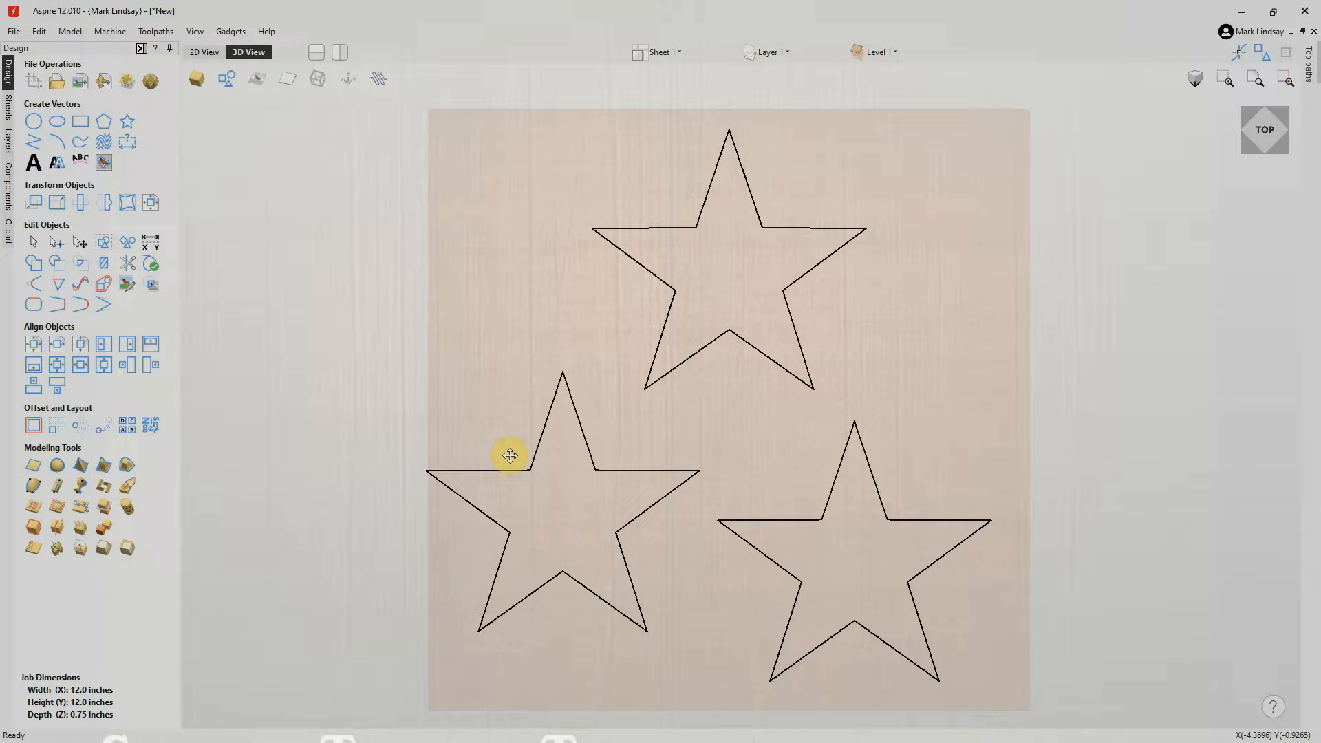